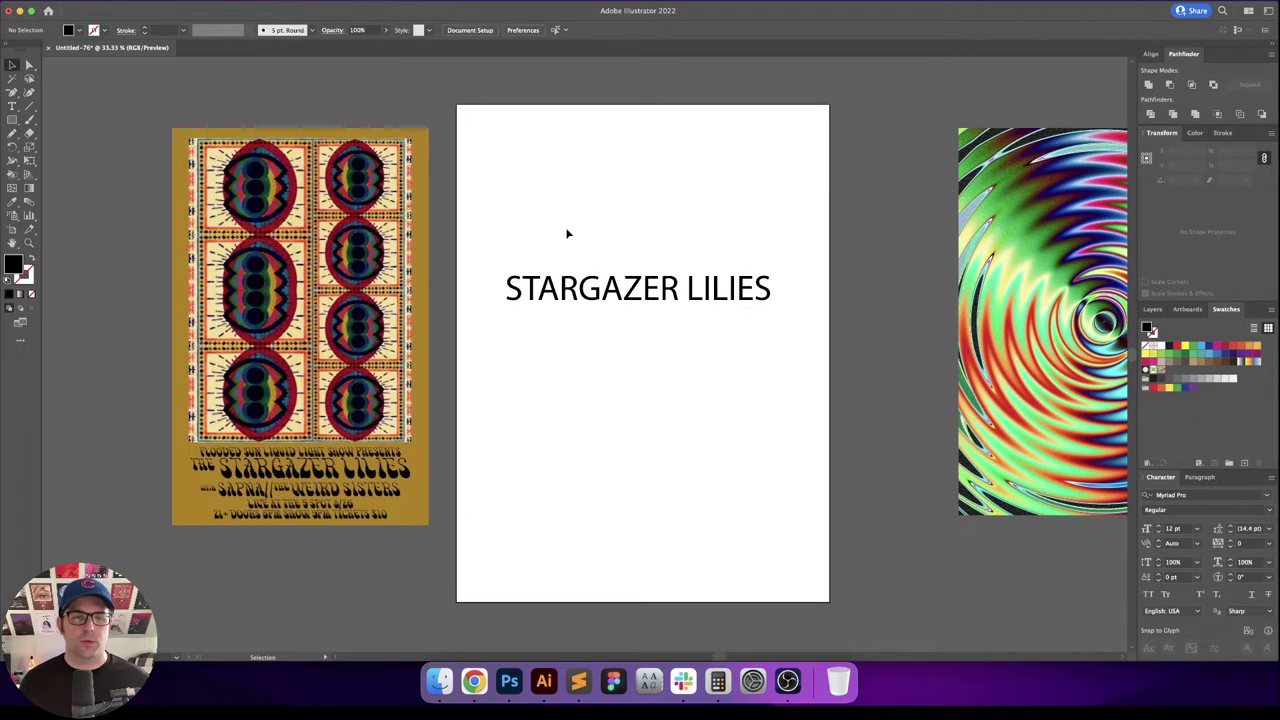
Step: Move the STARGAZER LILIES text up near the top of the white artboard
scroll(570, 221, down, 1)
drag(575, 212, 537, 213)
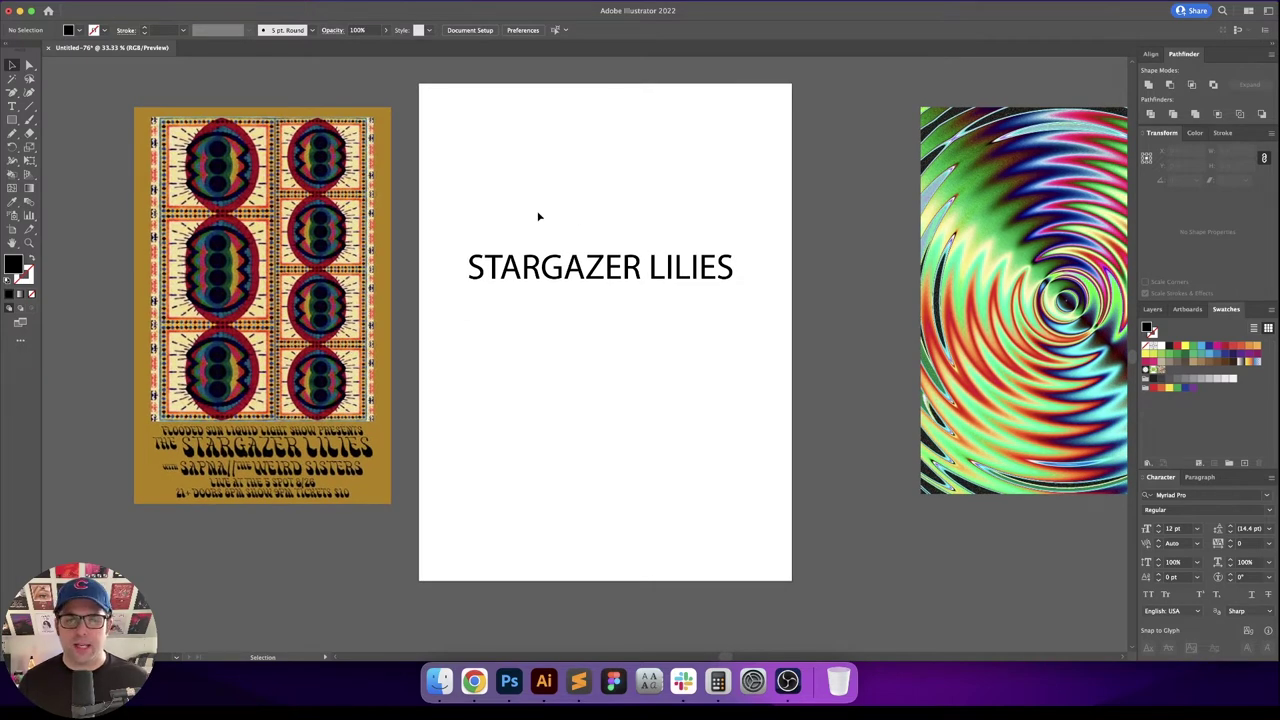
drag(574, 215, 590, 228)
click(638, 284)
click(640, 314)
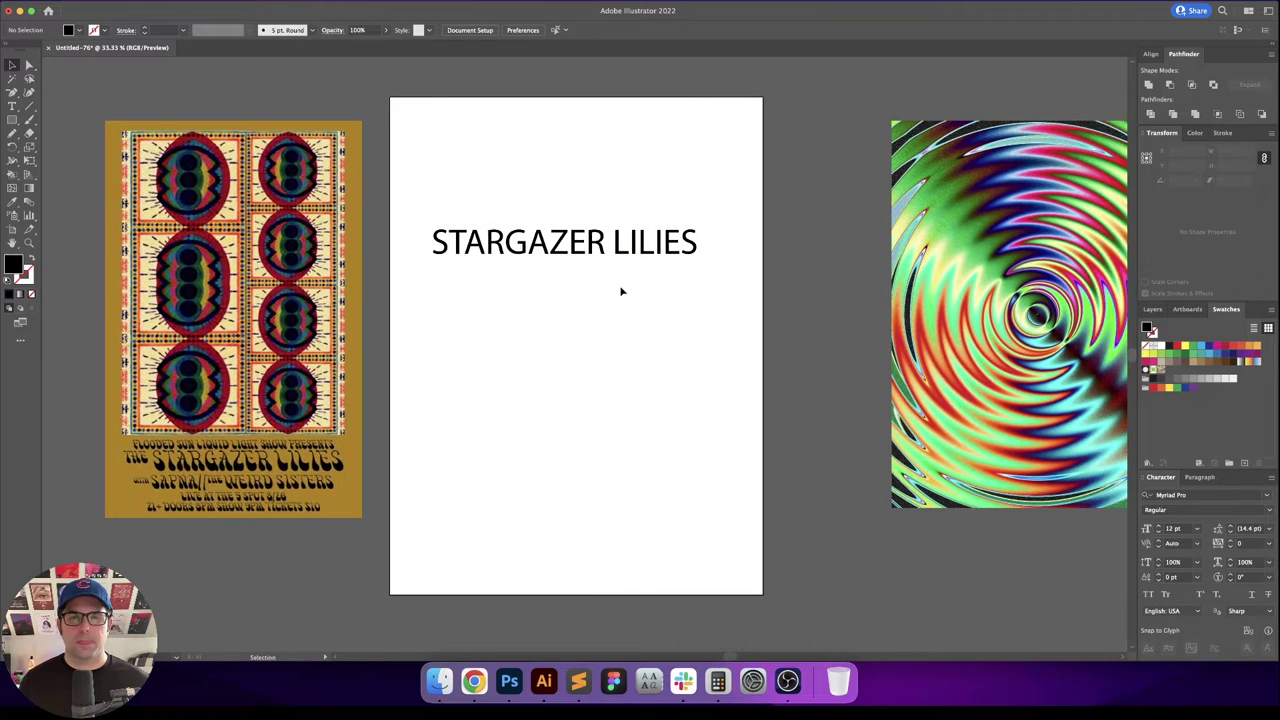
drag(610, 246, 610, 140)
click(590, 200)
Step: Draw a black rectangle about 15.8 in wide and 18.4 in high below the STARGAZER LILIES text
key(m)
drag(410, 165, 736, 547)
key(v)
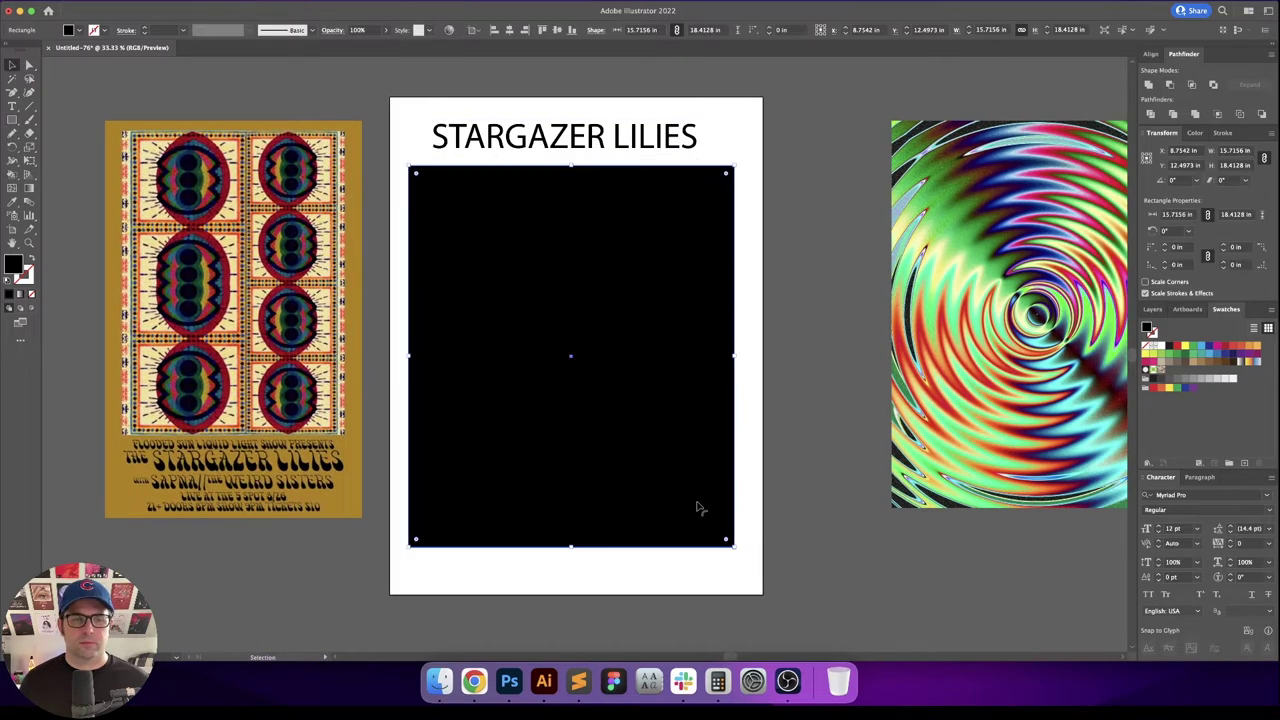
Step: Set the black rectangle's X position to 1 in and its width to 16 in
double_click(1181, 151)
text(1)
key(Return)
key(Down)
key(Down)
text(1)
key(Tab)
click(1264, 157)
double_click(1235, 151)
text(16)
key(Return)
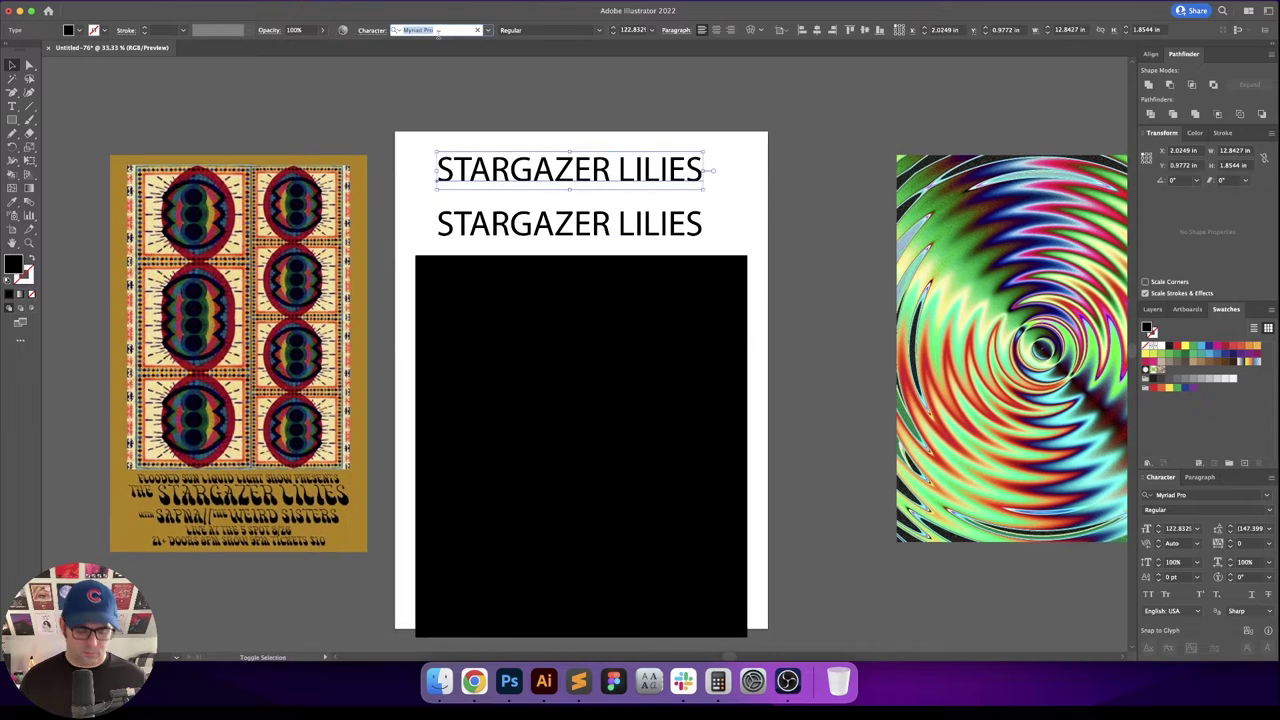
Step: Set the upper text line to Acumin Variable Concept ExtraCondensed Black and change its wording to FLOODED SUN LIQUID LIGHT SHOW PRESENTS
text(acumin)
click(500, 253)
text(FLOODED)
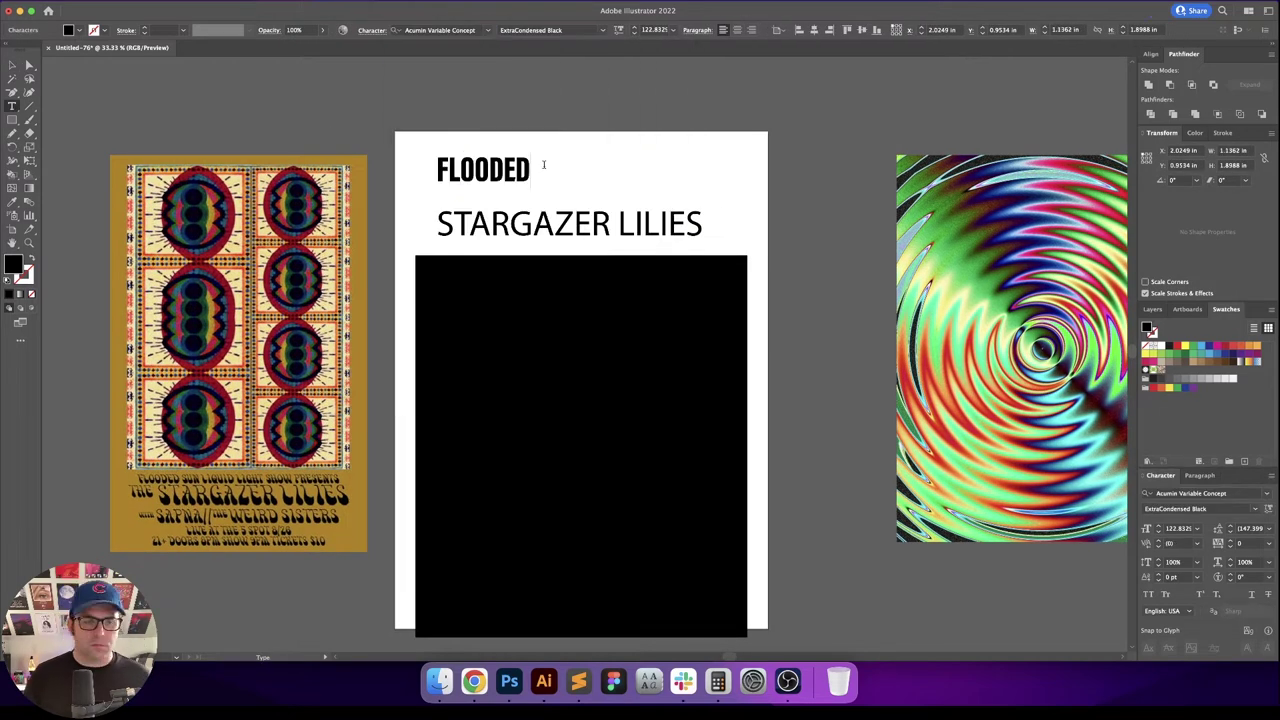
text( SUN LIQUID LIGHT SHOW PRESENTS)
key(Escape)
Step: Convert the FLOODED SUN line to outlines, position it at X 1 in and Y 1 in, and scale it proportionally to 16 in wide
click(1197, 543)
click(1150, 335)
double_click(1184, 151)
text(1)
key(Return)
key(super+shift+o)
double_click(1184, 151)
text(1)
key(Tab)
text(1)
click(1264, 158)
double_click(1234, 151)
text(16)
Step: Set the font of the STARGAZER LILIES text to Acumin Variable Concept
click(627, 238)
click(440, 30)
text(acumin)
click(491, 91)
Step: Adjust the STARGAZER LILIES variable font to Wide Black with a width of 115
click(618, 30)
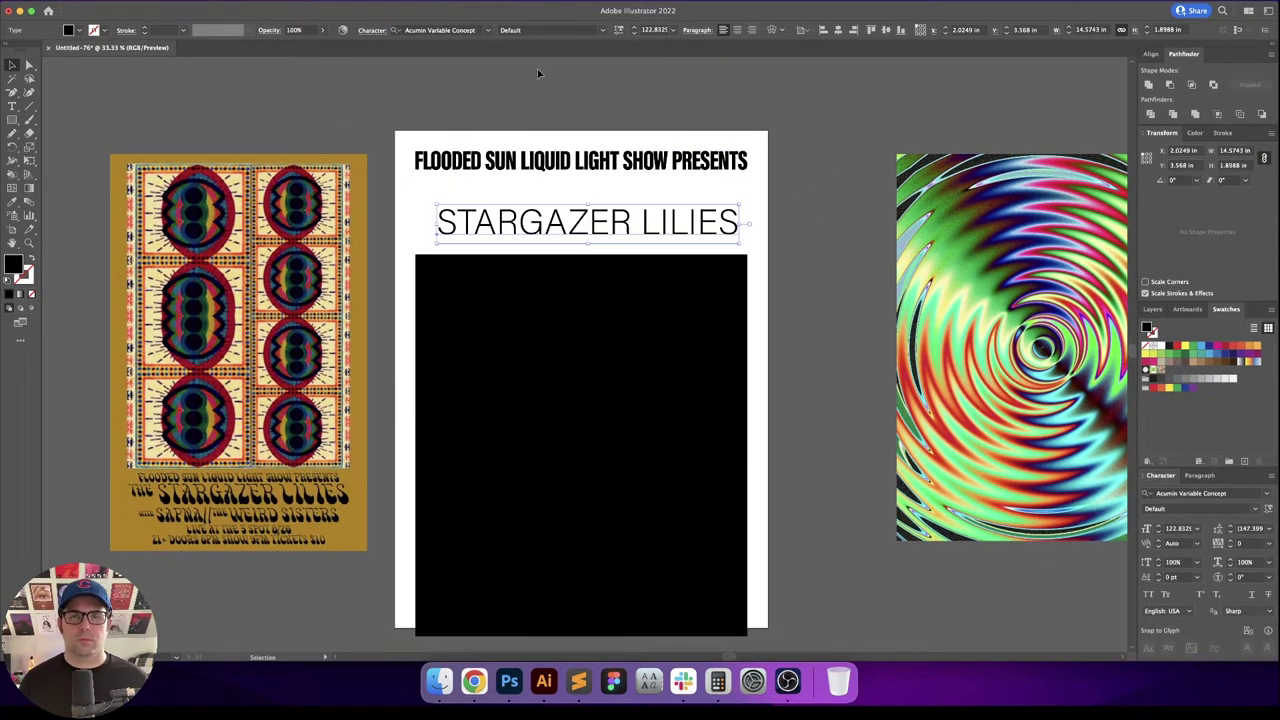
drag(563, 92, 600, 93)
drag(511, 64, 571, 64)
click(812, 175)
click(618, 30)
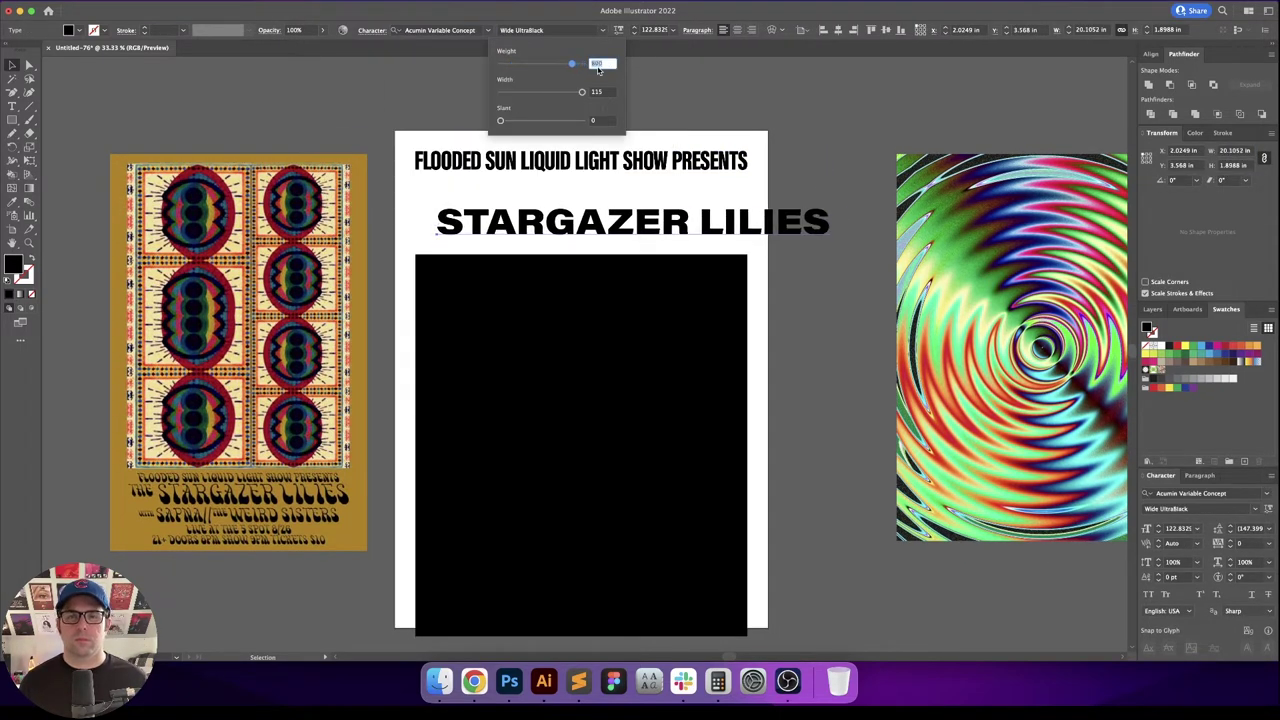
click(800, 150)
click(800, 150)
Step: Place STARGAZER LILIES on two lines beneath the presents line and convert the text to outlines
drag(684, 235, 662, 224)
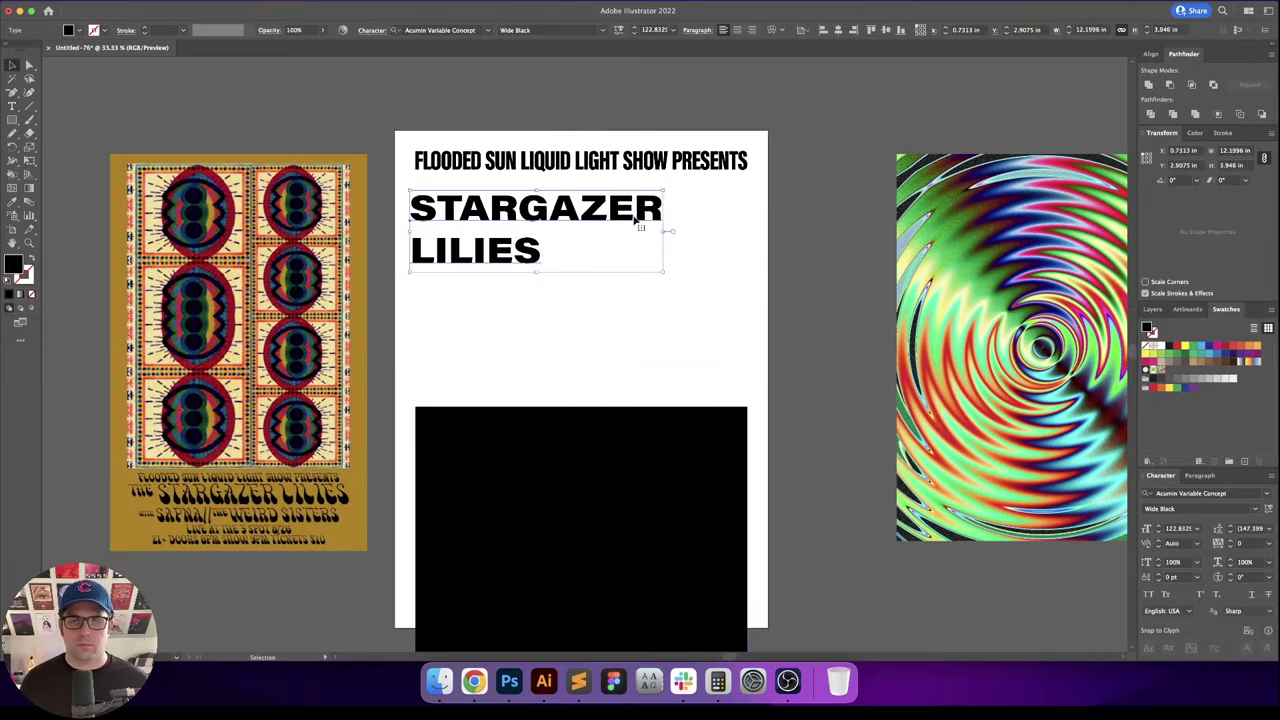
key(super+shift+o)
click(391, 231)
Step: Position the outlined word STARGAZER at X 1 in and Y 2.5 in and scale it proportionally to 16 in wide
drag(391, 231, 674, 190)
double_click(1184, 150)
text(1)
key(Tab)
text(2)
key(Return)
text(2.5)
key(Return)
double_click(1232, 150)
text(16)
key(Return)
Step: Position the outlined word LILIES at X 1 in and scale it proportionally to 16 in wide
click(475, 252)
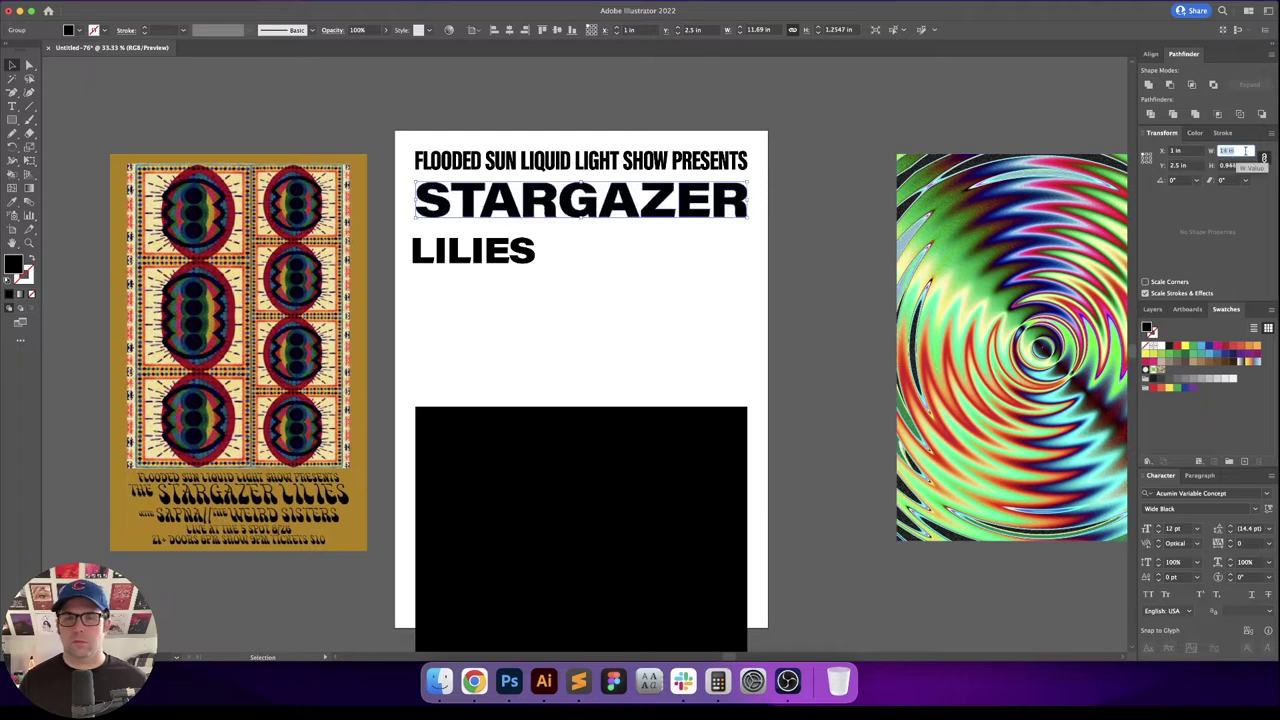
double_click(1191, 151)
text(1)
key(Tab)
key(Tab)
text(16)
key(Return)
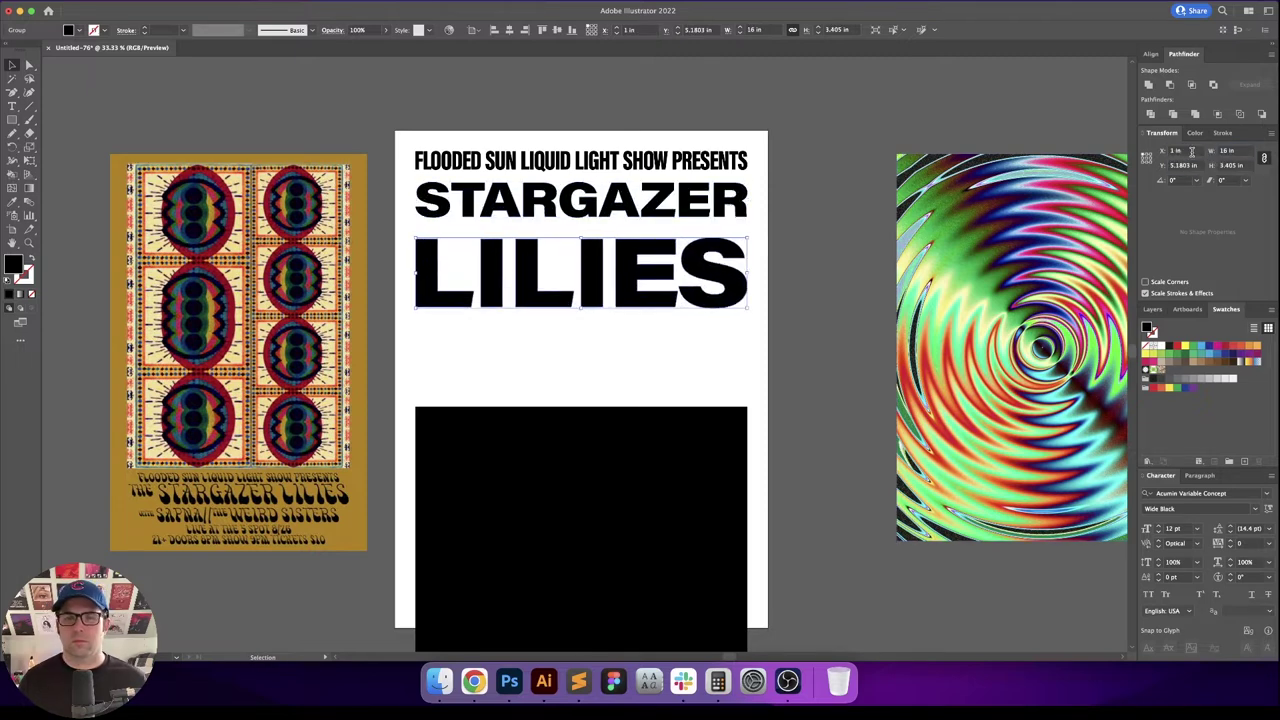
Step: Move LILIES up to tighten the gap beneath STARGAZER
drag(734, 286, 734, 265)
scroll(656, 224, up, 7)
drag(668, 228, 669, 211)
key(Return)
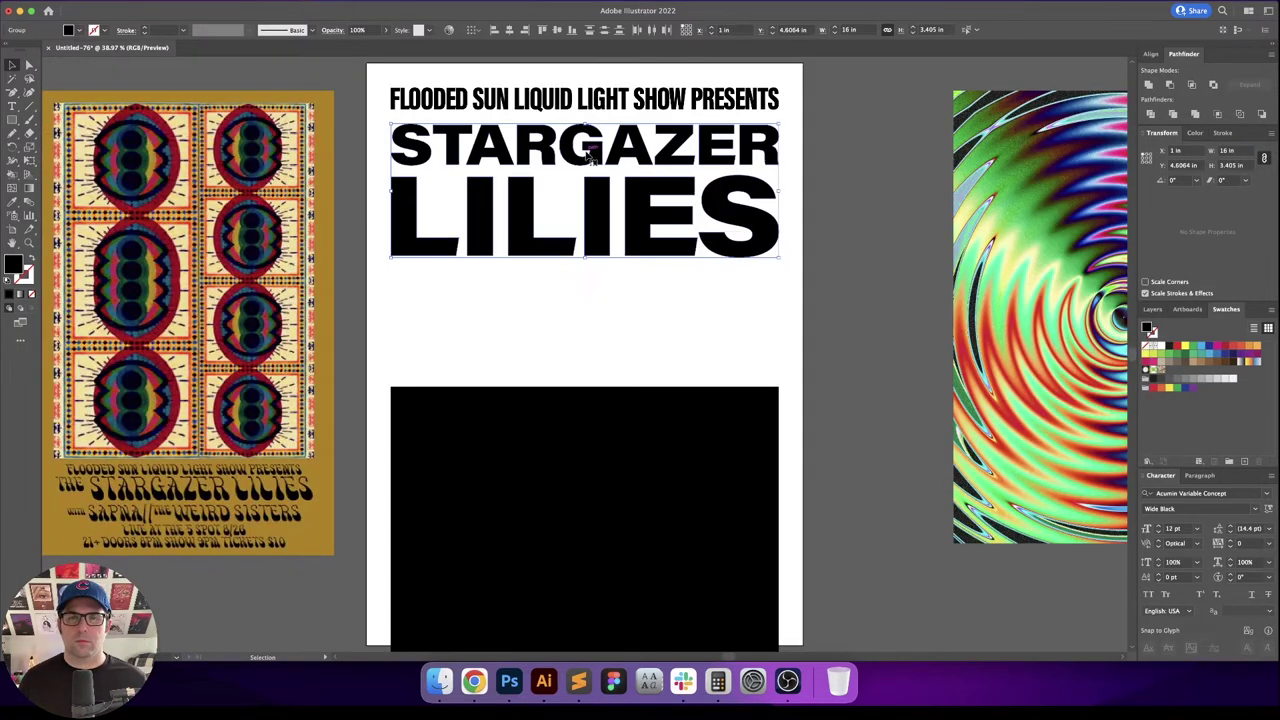
Step: Add the word THE above STARGAZER in Acumin Variable Concept Wide Black at 100 pt
click(533, 150)
click(651, 30)
key(shift+Up)
key(shift+Up)
key(shift+Up)
key(shift+Up)
key(shift+Up)
key(shift+Up)
key(shift+Up)
key(shift+Up)
key(shift+Up)
key(Return)
Step: Convert THE to outlines and center it horizontally under the FLOODED SUN line
key(shift+super+o)
click(514, 30)
shift+click(585, 100)
click(1151, 54)
click(852, 148)
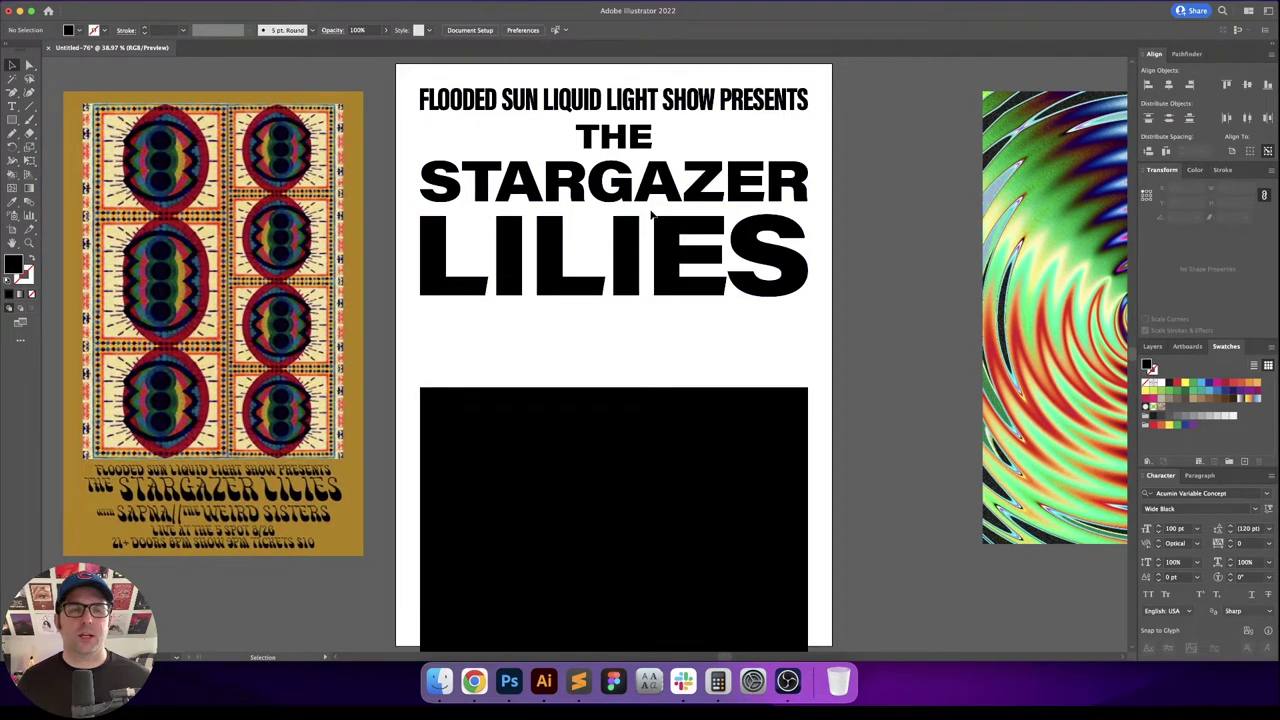
drag(389, 219, 447, 222)
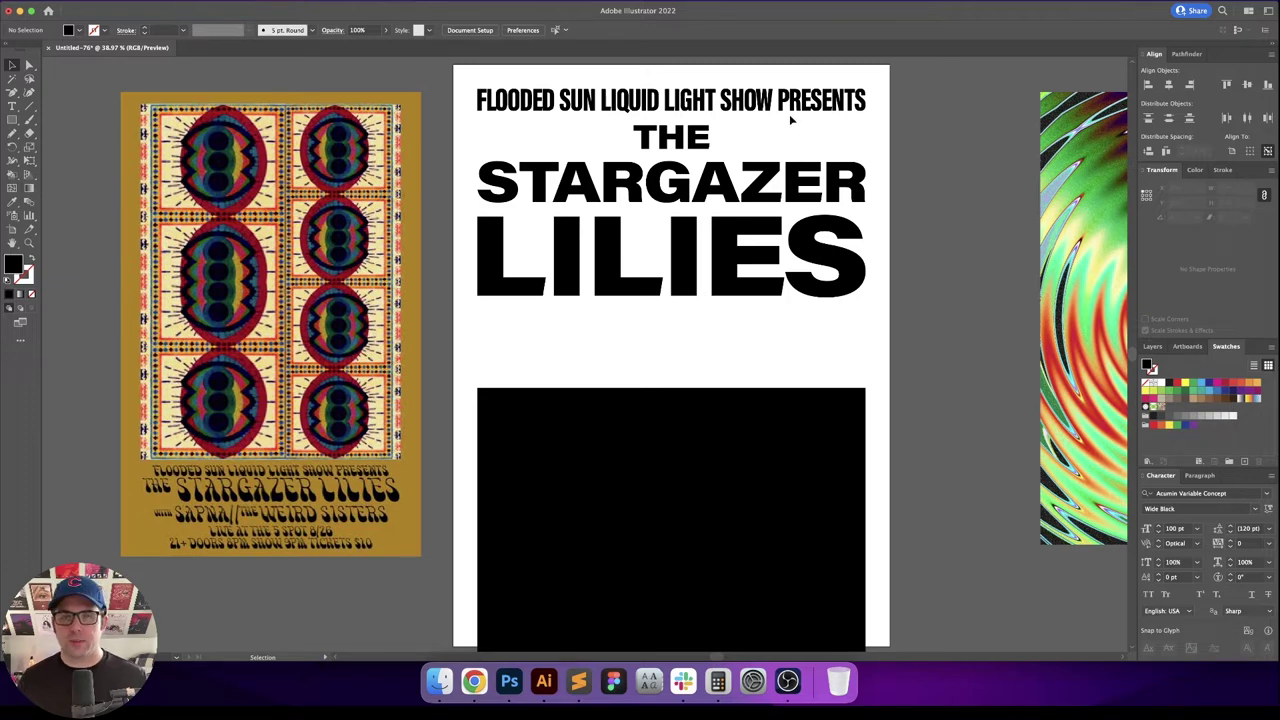
key(b)
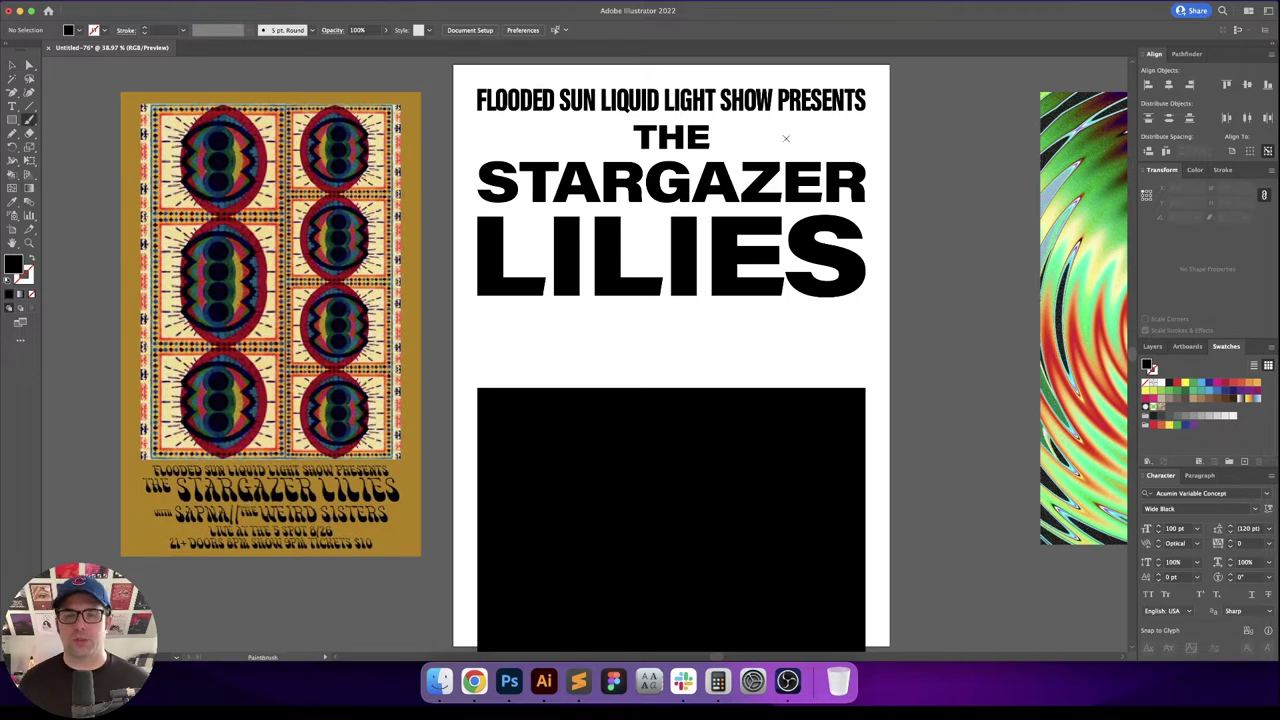
drag(783, 140, 757, 134)
key(v)
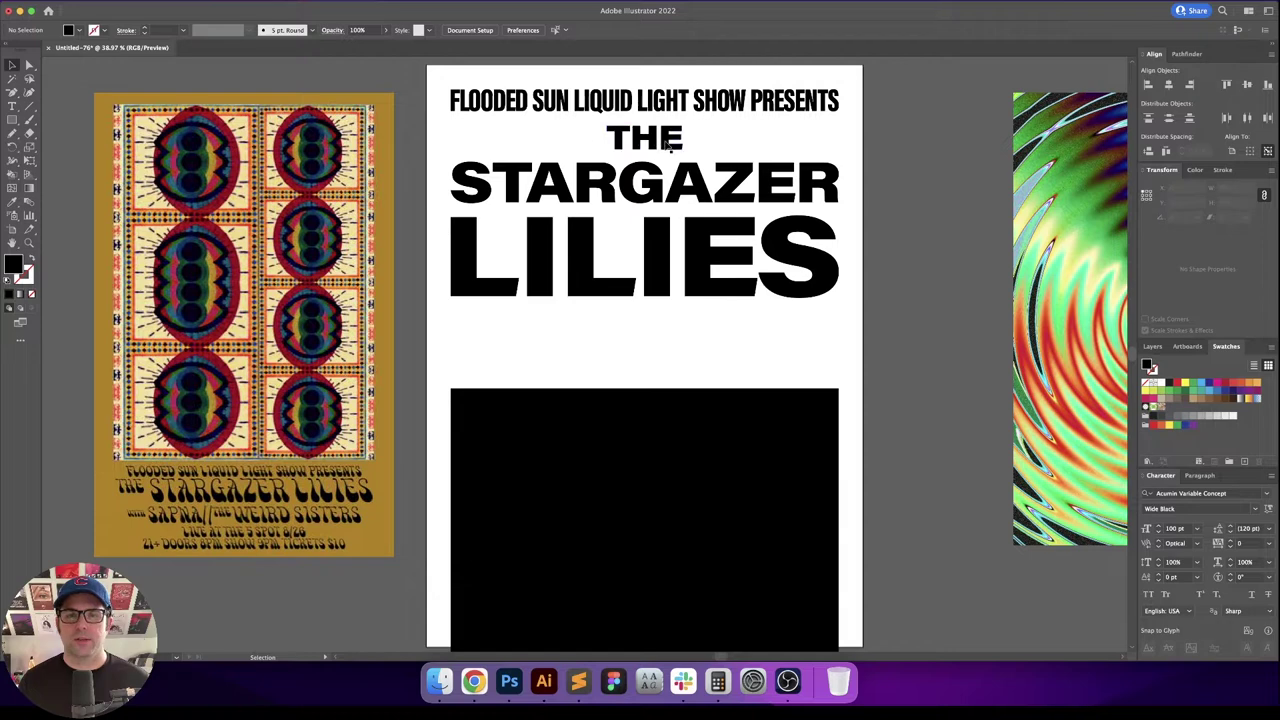
scroll(734, 139, right, 2)
scroll(734, 139, up, 1)
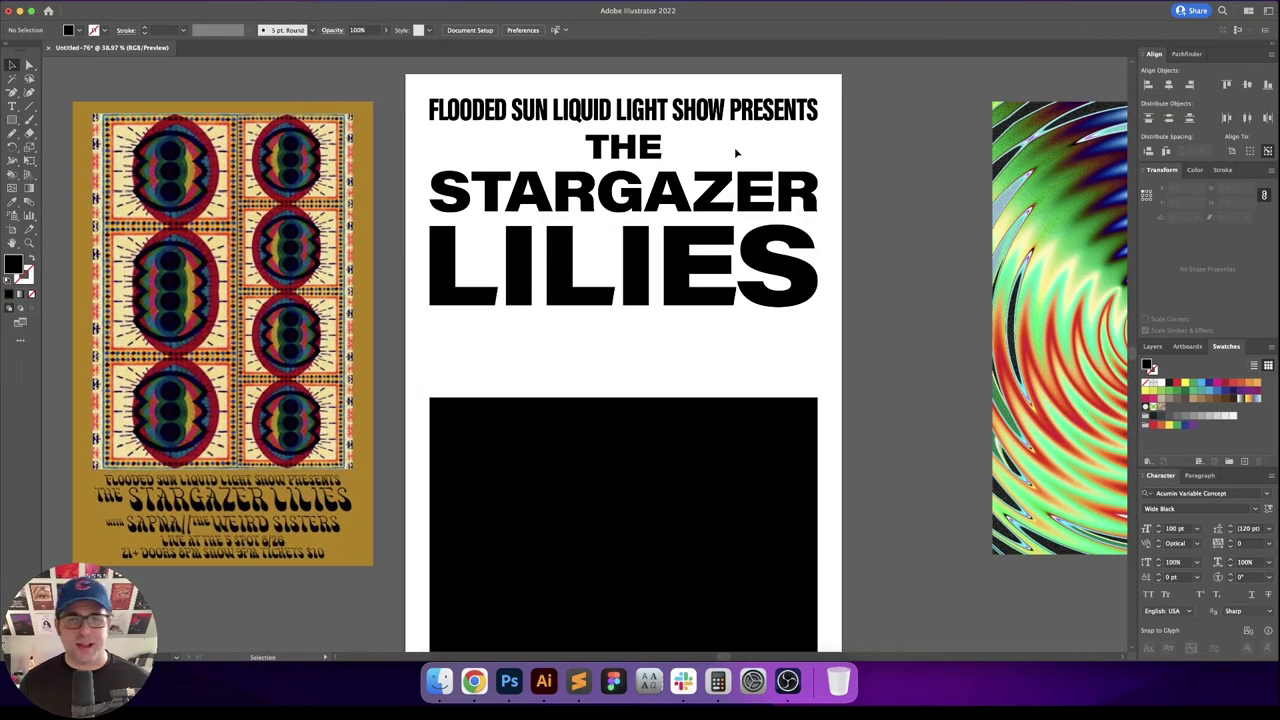
Step: Draw a black ellipse about 1.06 in wide and 0.65 in high after the word THE
drag(15, 120, 58, 149)
scroll(725, 142, up, 7)
drag(597, 131, 848, 260)
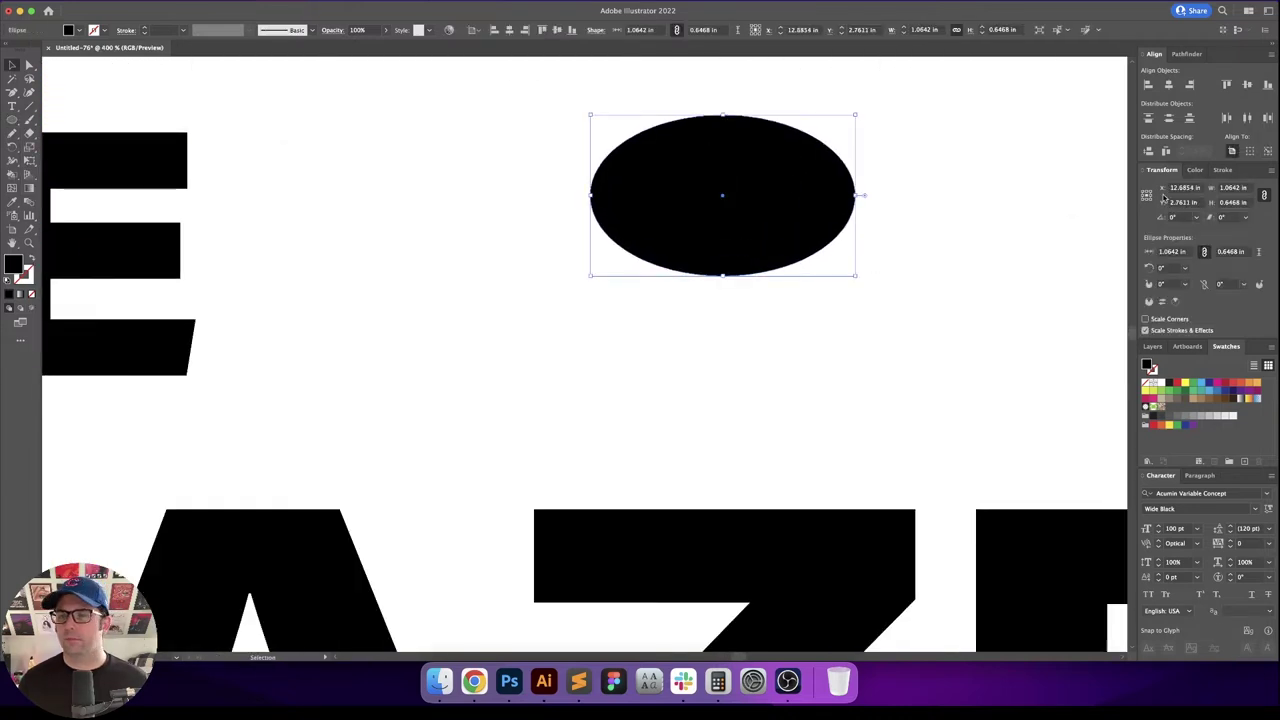
Step: Set the ellipse's width to 1 in and its height to 0.5 in
click(1236, 190)
text(1)
key(Tab)
click(1236, 192)
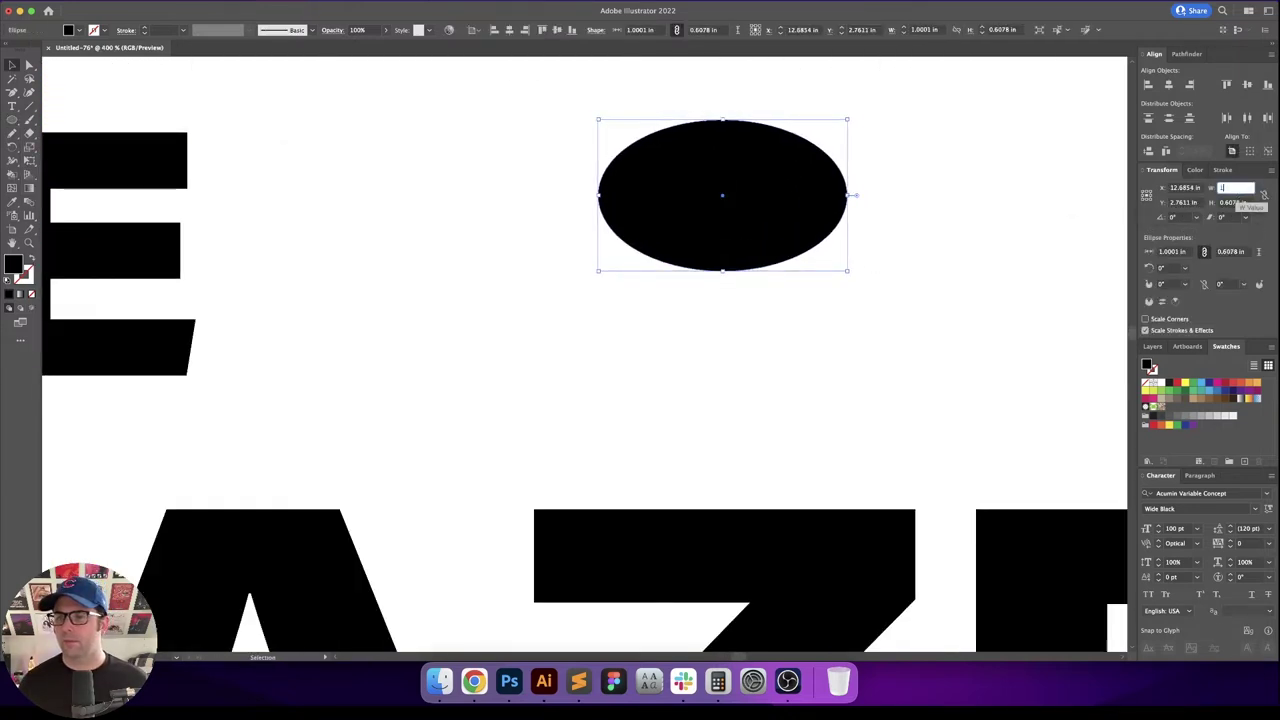
key(Tab)
text(.5a)
Step: Convert the ellipse's two side anchor points to corners to form a pointed eye shape
click(480, 254)
shift+click(728, 254)
click(92, 30)
click(217, 126)
Step: Draw a circle inside the eye shape, fill it white and set its width to 0.375 in
key(l)
drag(605, 254, 653, 270)
click(1161, 382)
key(v)
click(1264, 195)
click(1236, 190)
text(.375)
key(Return)
Step: Paste a copy of the white circle in front, set its width to 0.125 in and fill it black as the pupil
click(780, 225)
click(640, 254)
key(super+c)
key(super+f)
click(1236, 190)
text(.125)
key(Return)
click(611, 257)
click(1169, 382)
Step: Group the eye shapes and scale the eye to 1.5 in wide and 0.75 in high
key(super+minus)
key(super+minus)
key(super+minus)
key(super+minus)
key(super+minus)
key(super+minus)
scroll(800, 235, up, 2)
drag(680, 207, 785, 253)
scroll(786, 251, up, 1)
scroll(794, 250, up, 1)
Step: Align the eye vertically with THE and place a matching copy on the word's other side
drag(654, 317, 714, 297)
shift+click(490, 236)
click(490, 236)
click(540, 31)
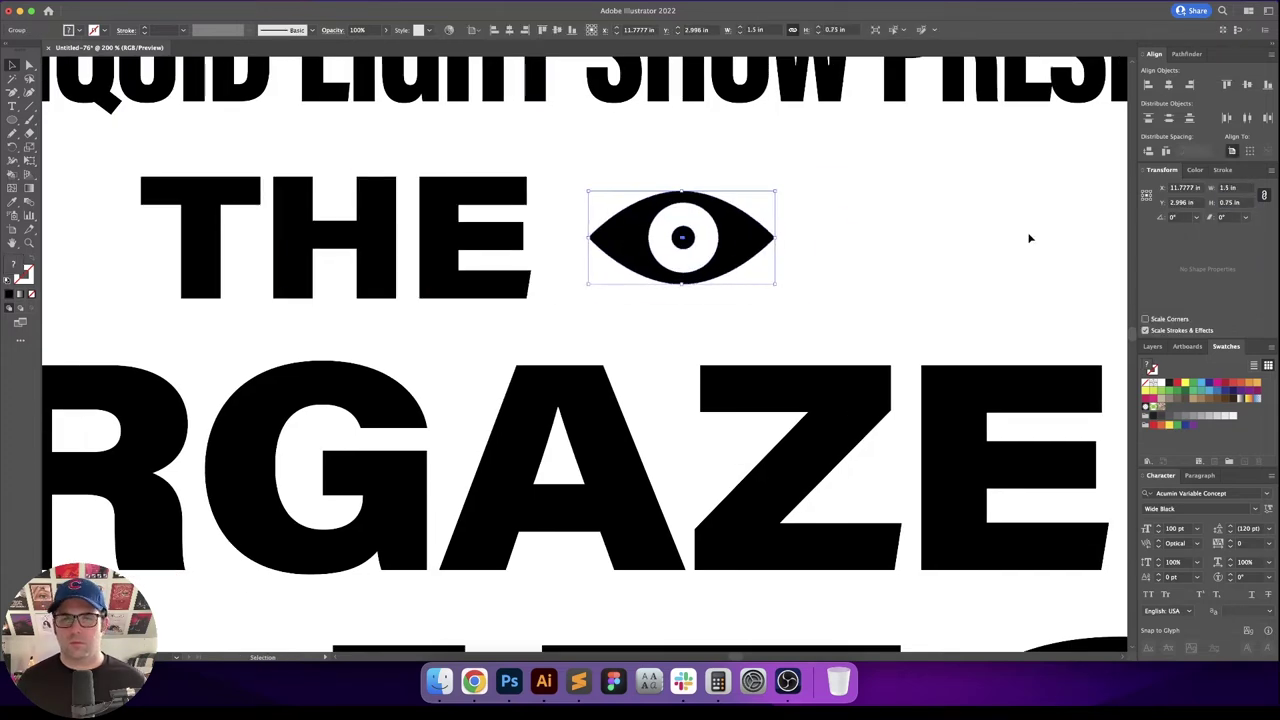
click(680, 237)
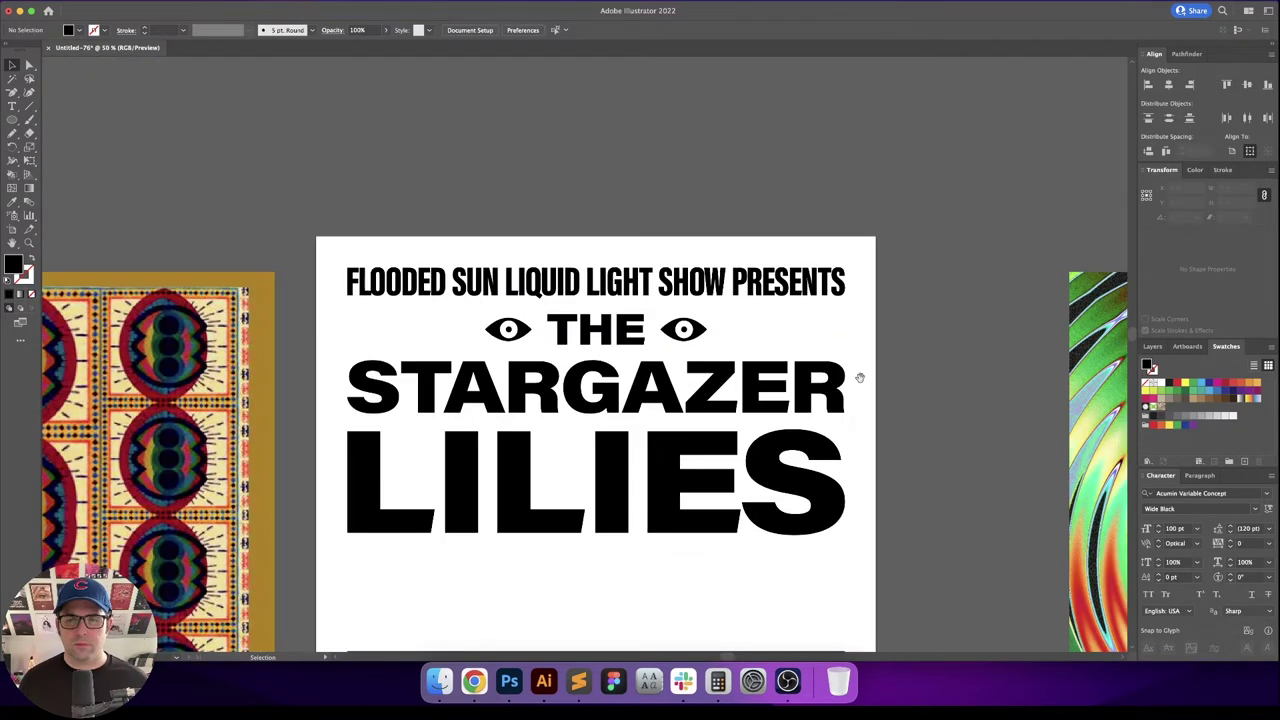
scroll(859, 378, down, 3)
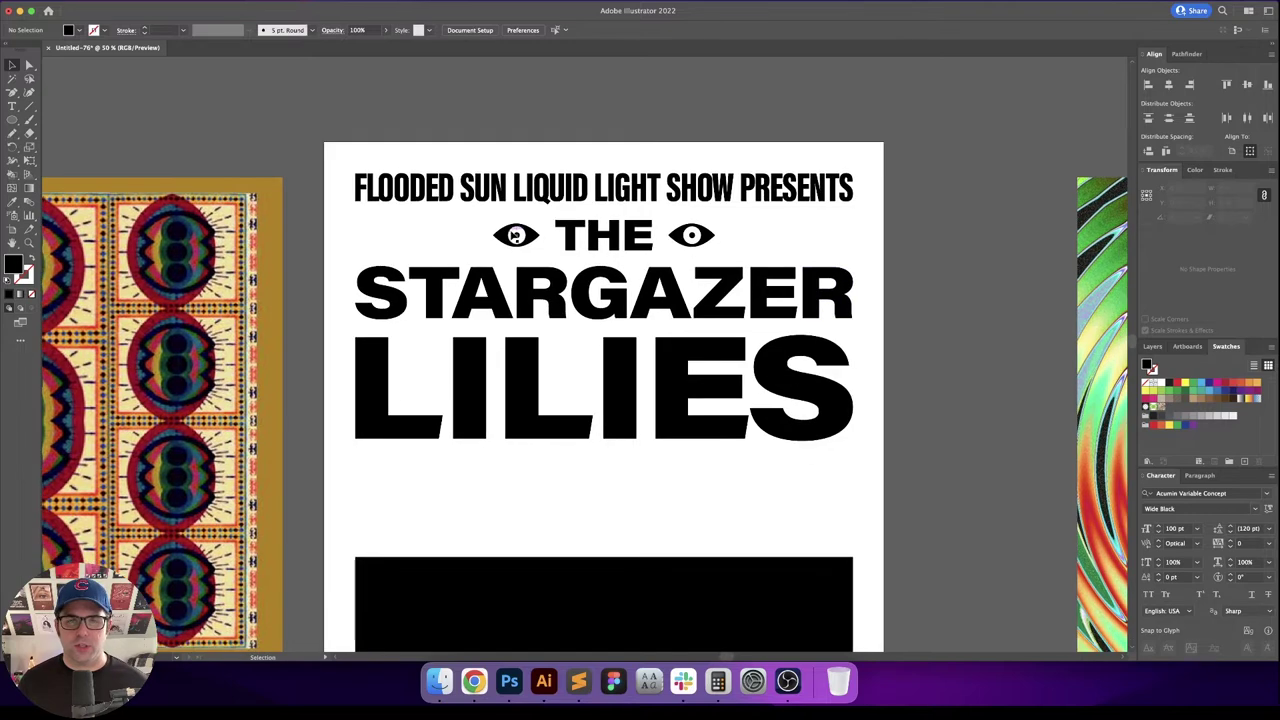
Step: Copy the eye before THE outward and align the copy with the left edge of the FLOODED SUN line
drag(533, 247, 390, 240)
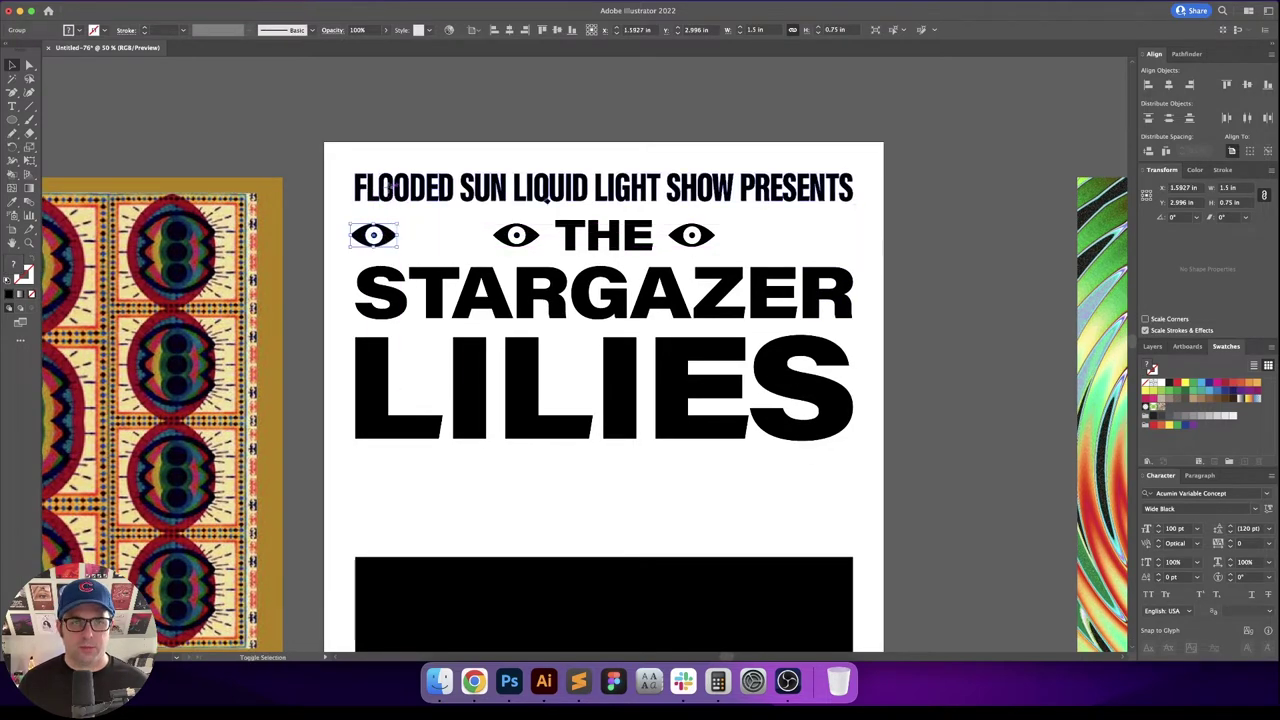
shift+click(392, 190)
click(493, 31)
Step: Blend the two eyes before THE into an evenly spaced row of four eyes
drag(384, 221, 542, 241)
key(super+alt+b)
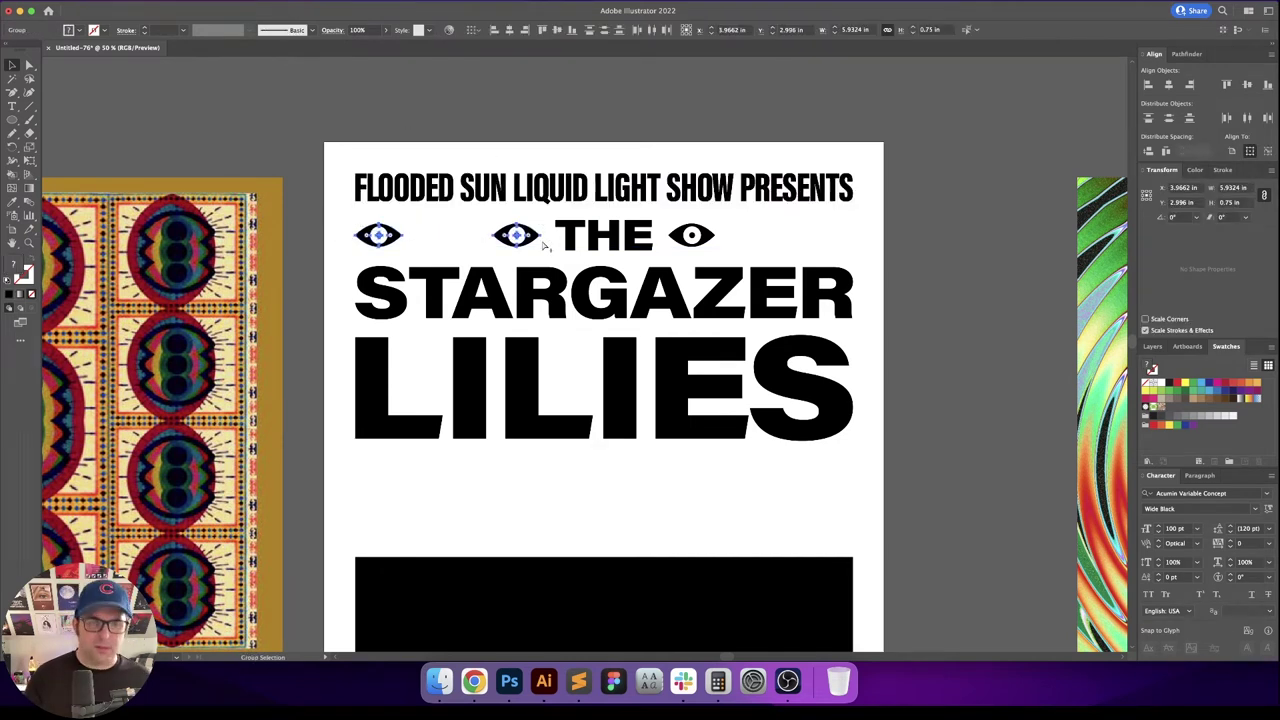
click(874, 227)
Step: Copy the row of four eyes to the other side of THE and align it with the FLOODED SUN line's right edge
drag(461, 240, 850, 237)
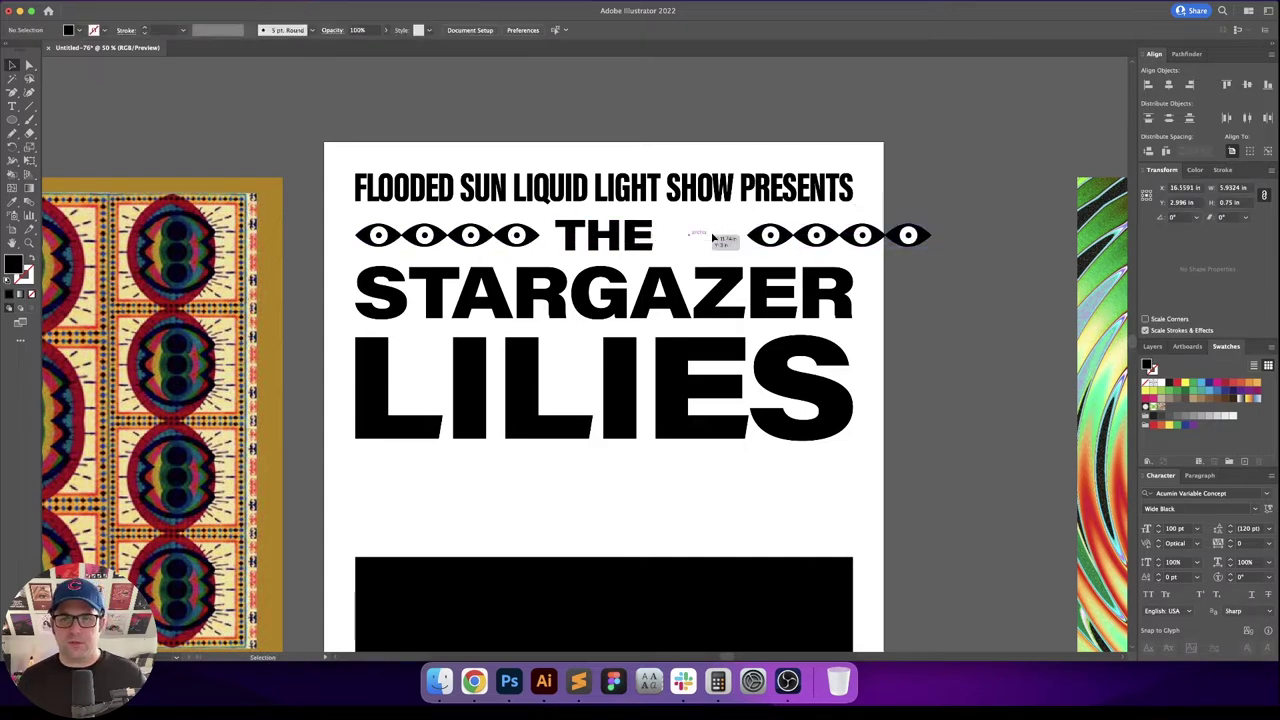
shift+click(810, 192)
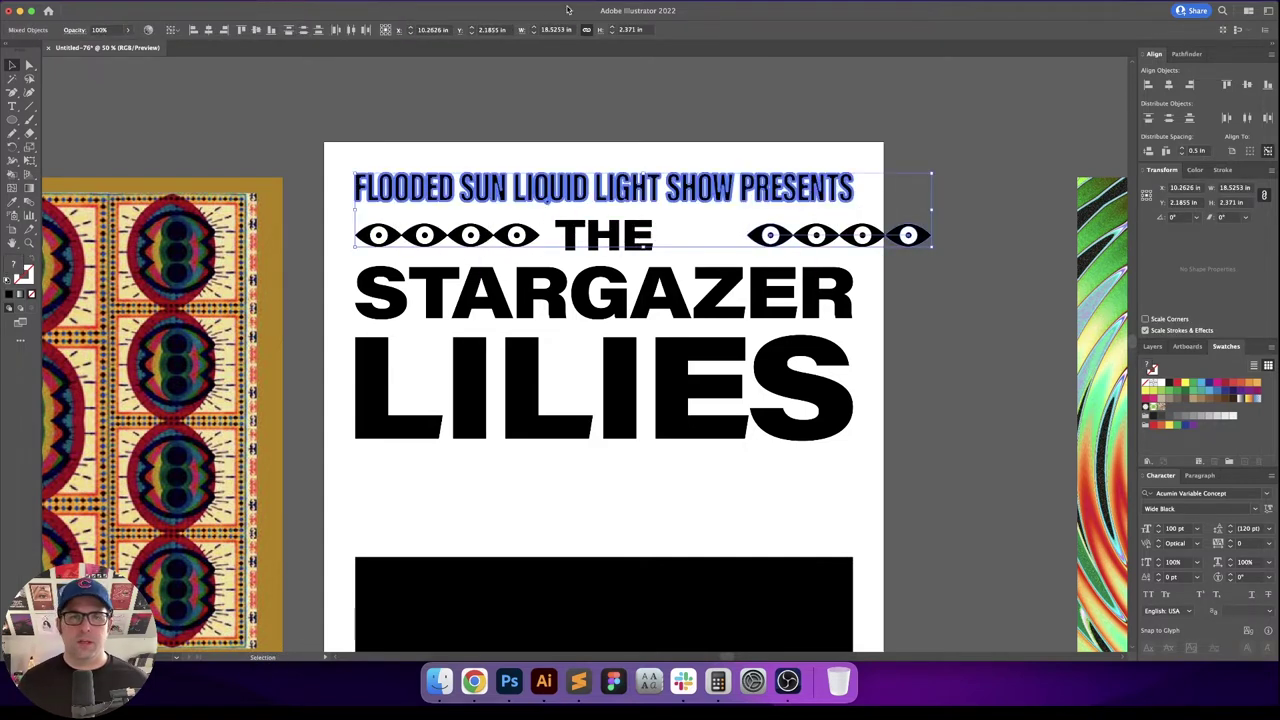
click(226, 30)
click(729, 100)
scroll(729, 100, down, 5)
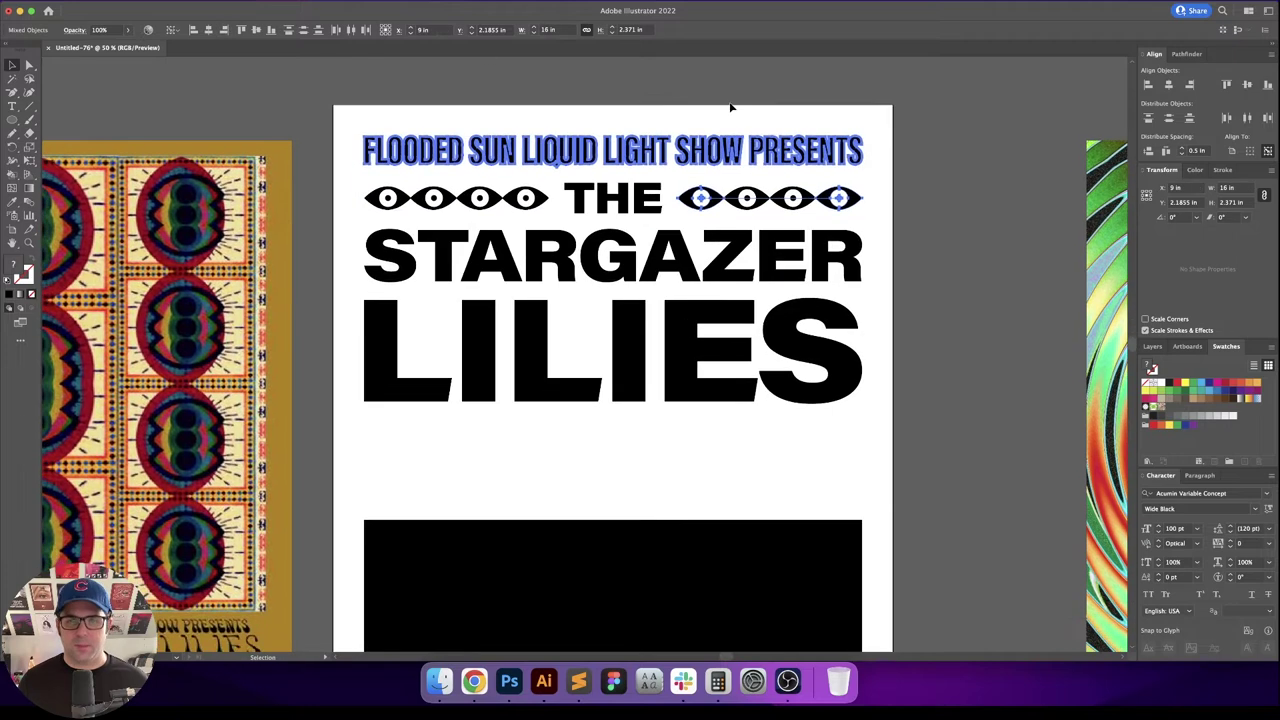
scroll(924, 193, down, 2)
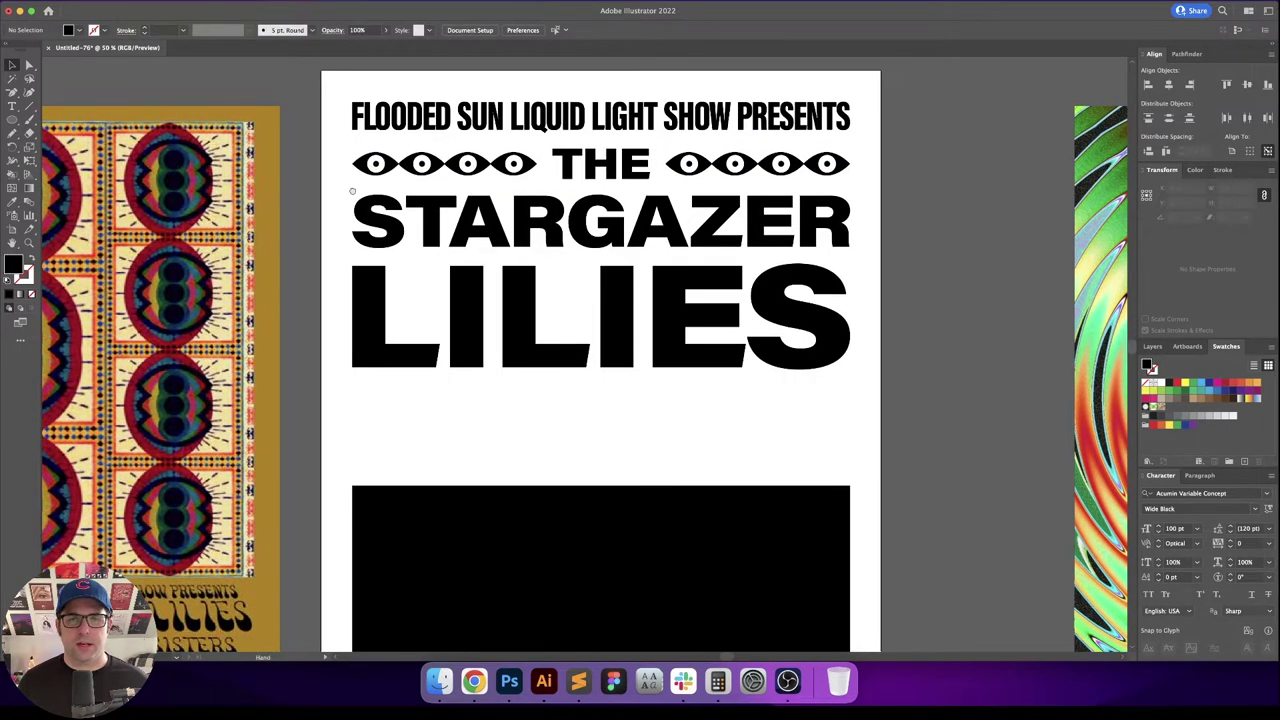
drag(352, 189, 341, 170)
scroll(432, 233, up, 3)
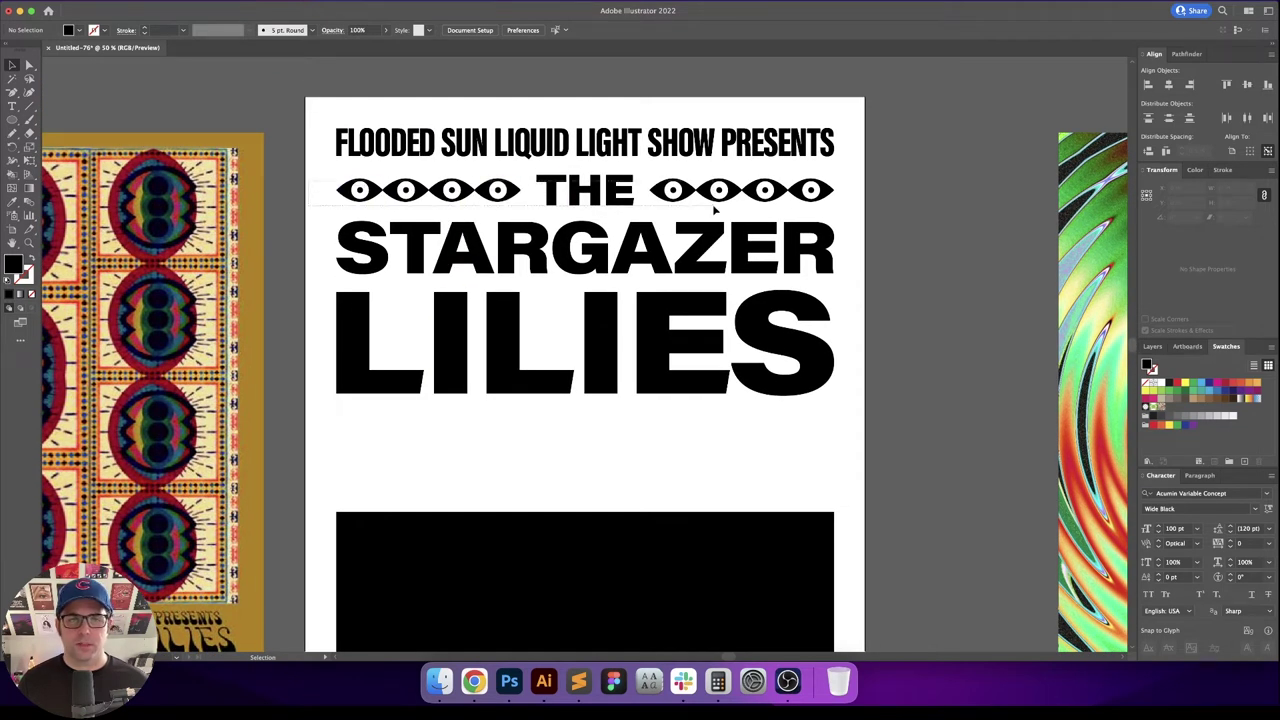
click(835, 200)
click(875, 173)
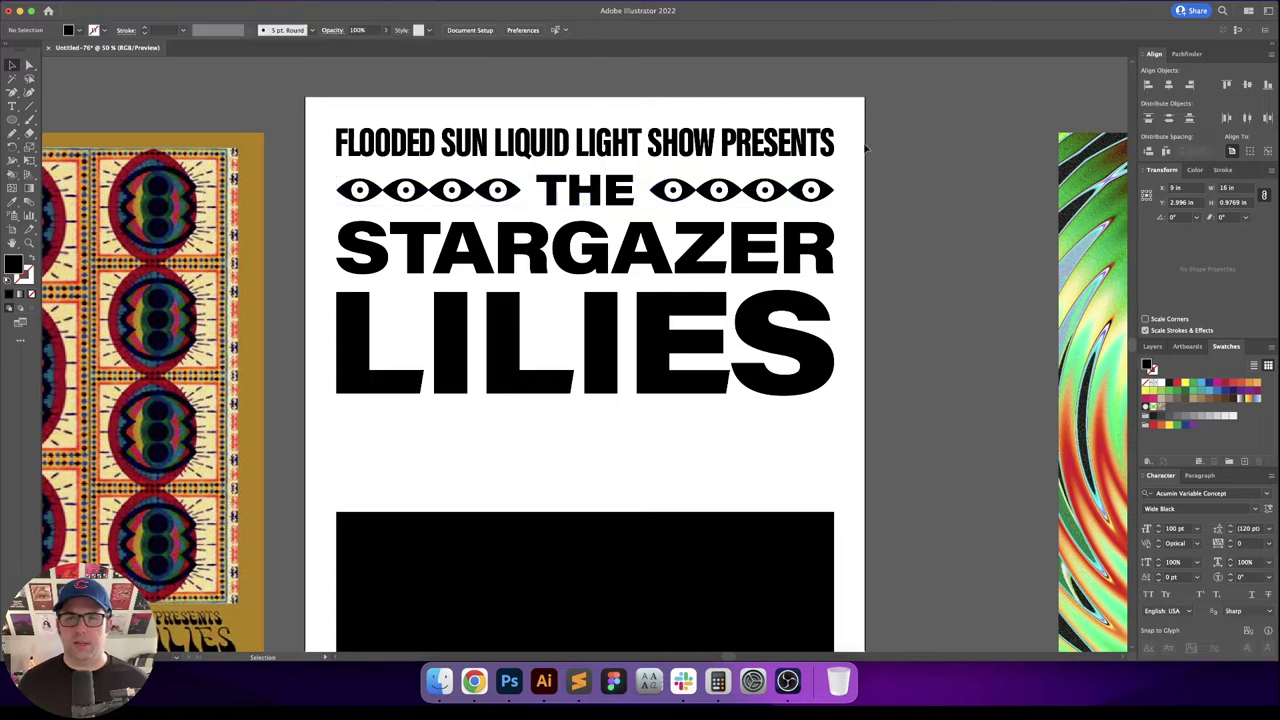
Step: Distribute the stacked title lines vertically with an equal spacing of 0.25 in, keeping the FLOODED SUN line fixed
click(630, 184)
click(640, 142)
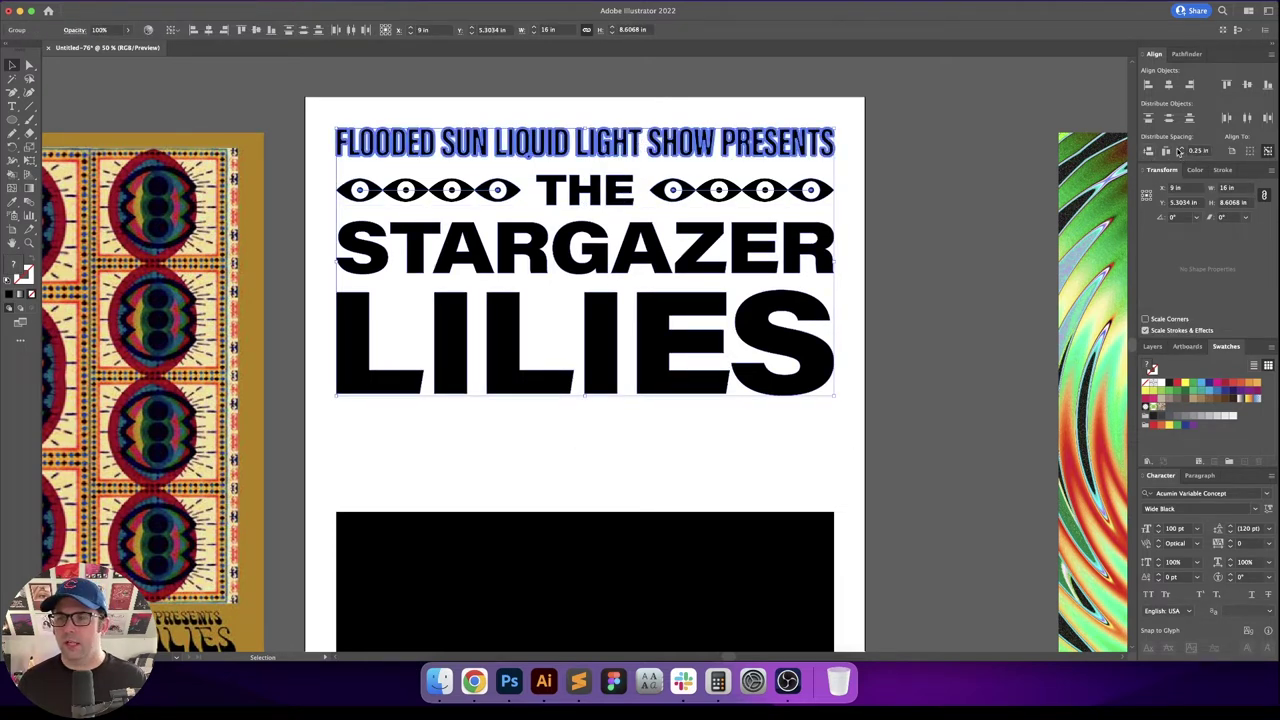
click(1149, 151)
click(1182, 154)
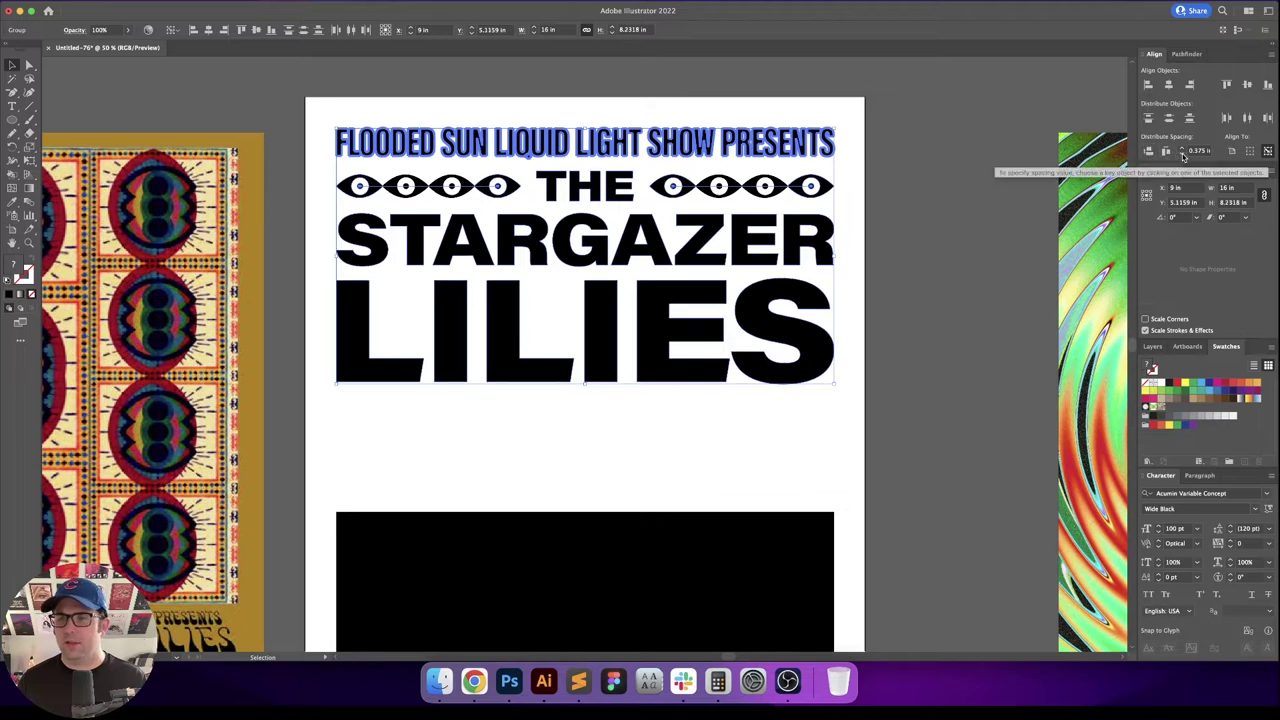
click(1148, 152)
click(878, 248)
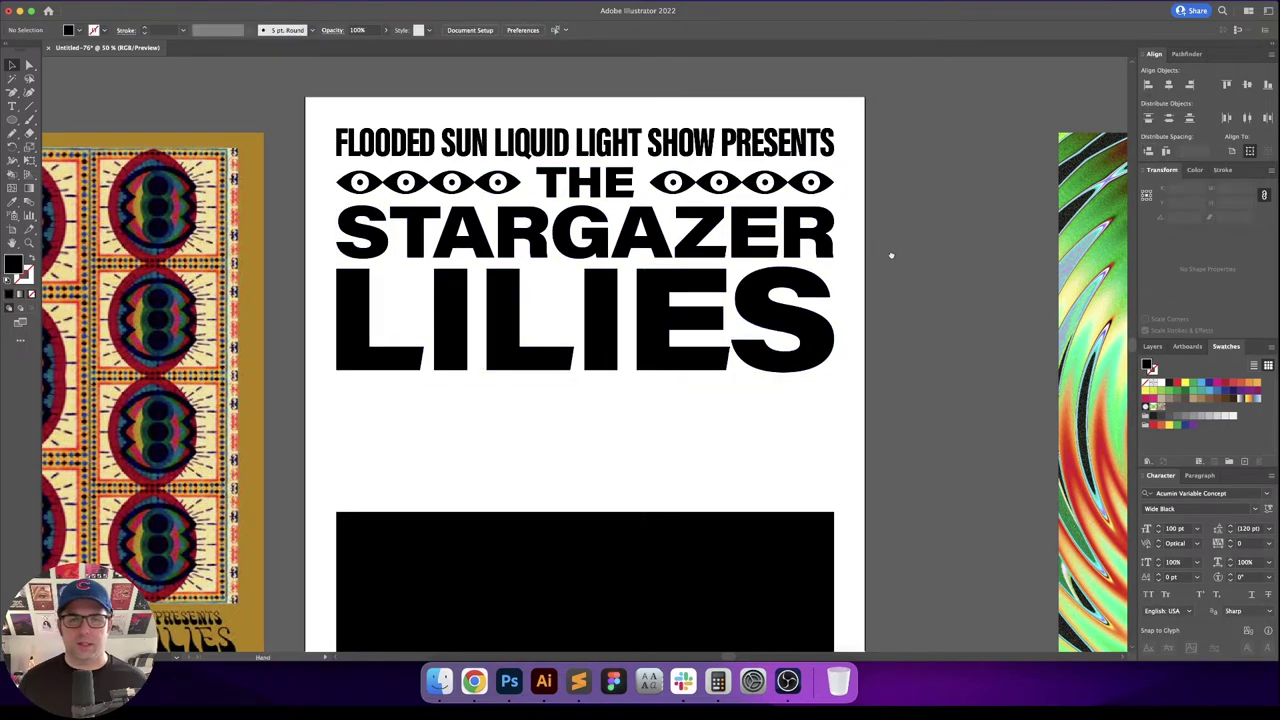
Step: Extend the poster artboard downward to a height of 27 in
scroll(895, 248, down, 2)
key(super+minus)
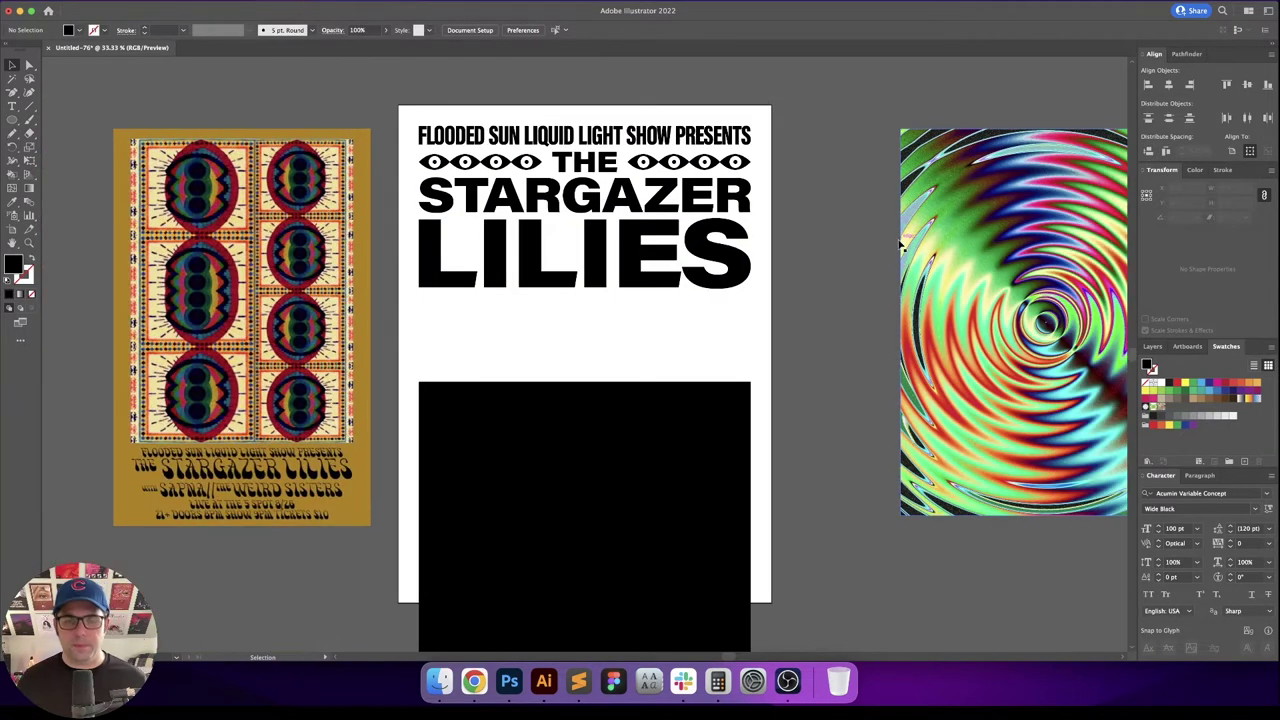
scroll(846, 394, down, 5)
click(691, 360)
drag(702, 311, 702, 399)
scroll(701, 400, down, 3)
key(shift+o)
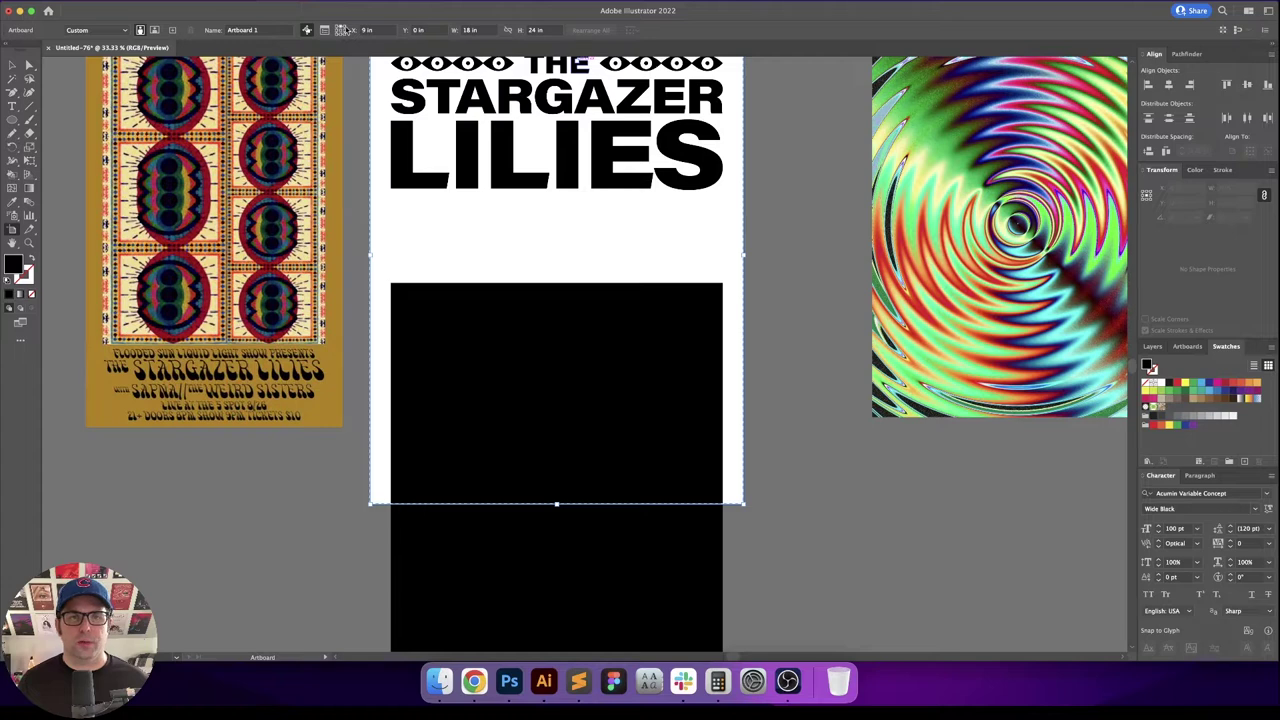
click(532, 30)
key(Up)
key(Up)
key(Up)
key(Return)
key(v)
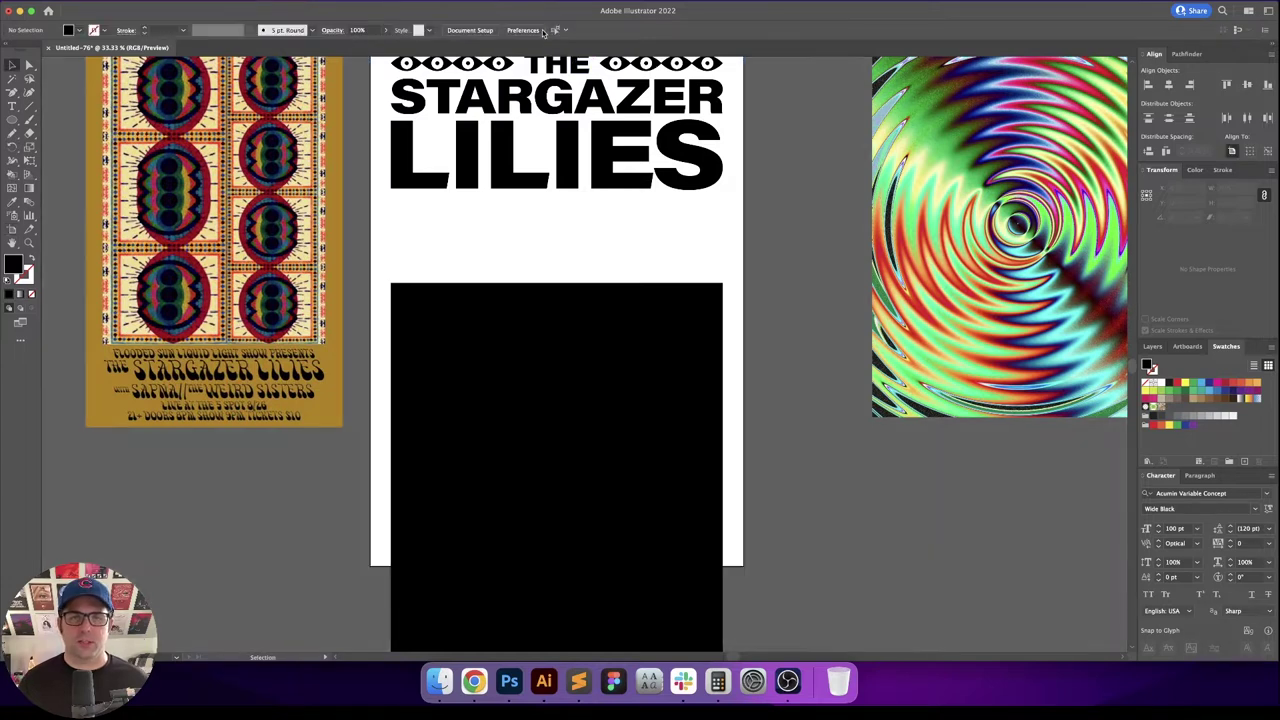
Step: Align the black rectangle to the artboard's bottom edge and snap its top edge to the bottom of LILIES
scroll(751, 335, up, 2)
drag(714, 403, 677, 349)
drag(791, 274, 848, 303)
click(837, 329)
click(628, 311)
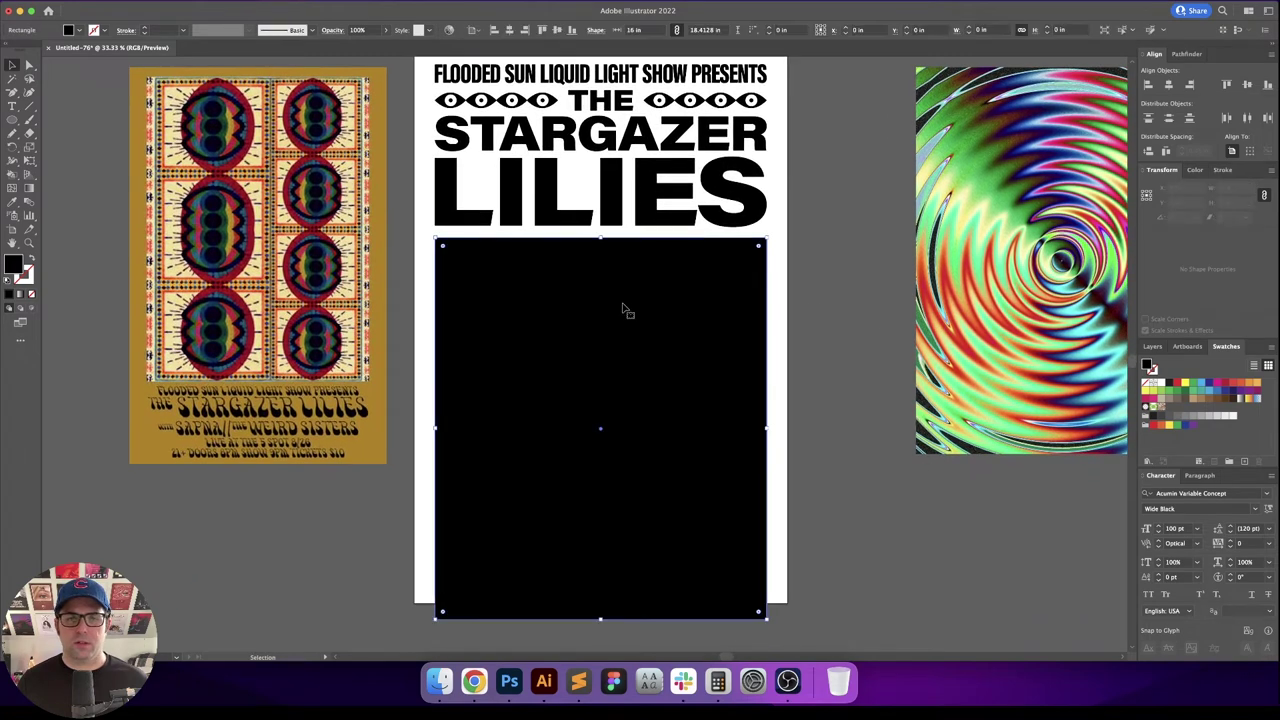
click(571, 30)
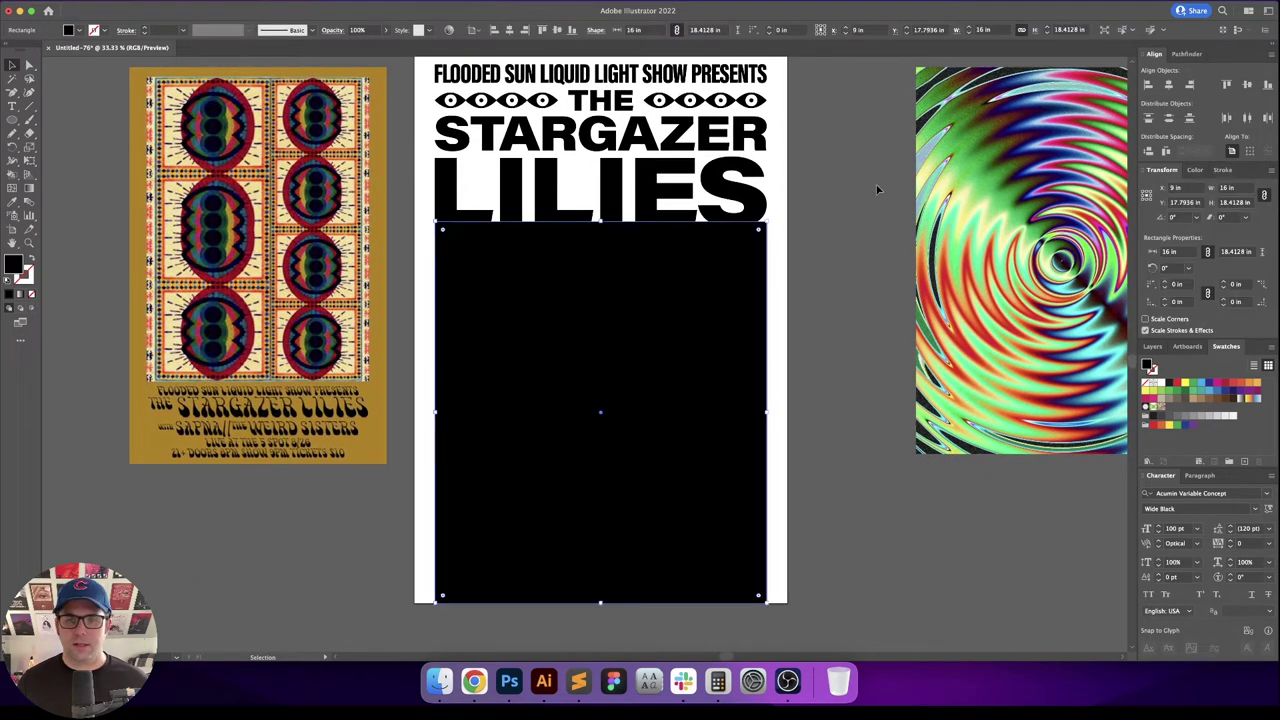
mouse_move(601, 221)
mouse_down()
mouse_move(608, 285)
mouse_move(602, 228)
mouse_up()
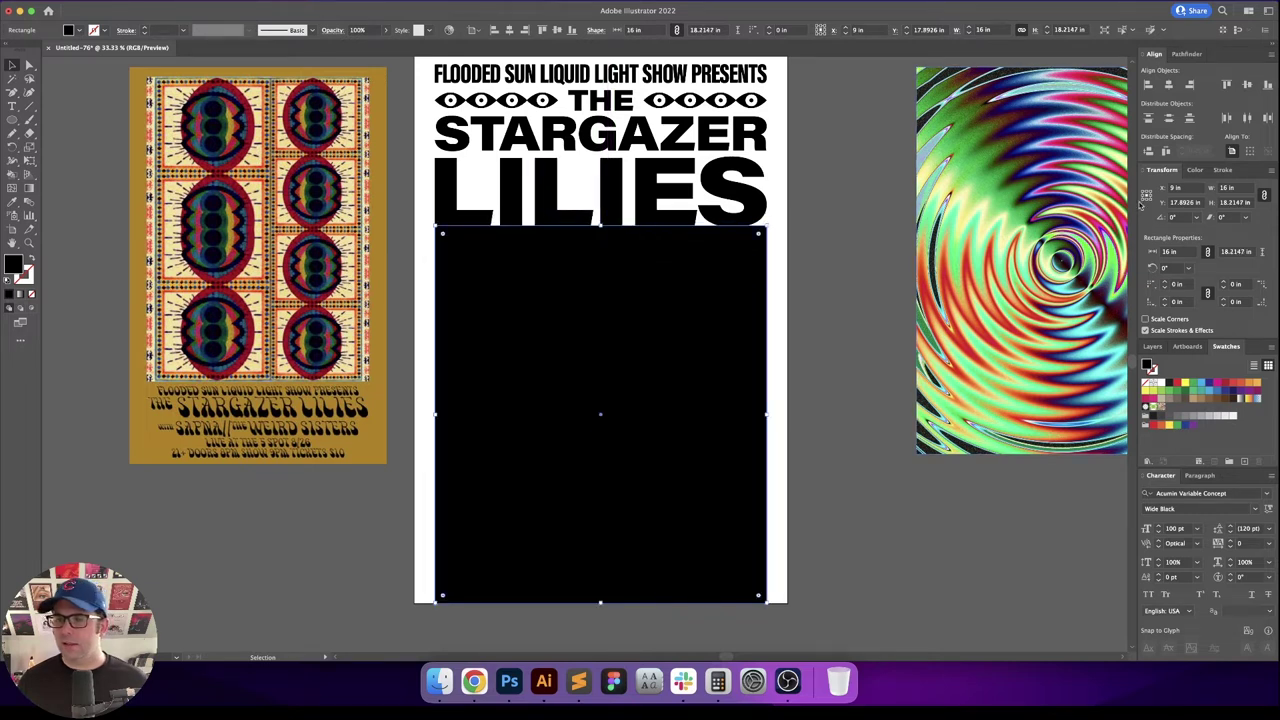
Step: Set the black rectangle's height to 12 in from its top edge and move it down slightly to leave a gap below LILIES
click(1247, 204)
text(11)
key(Return)
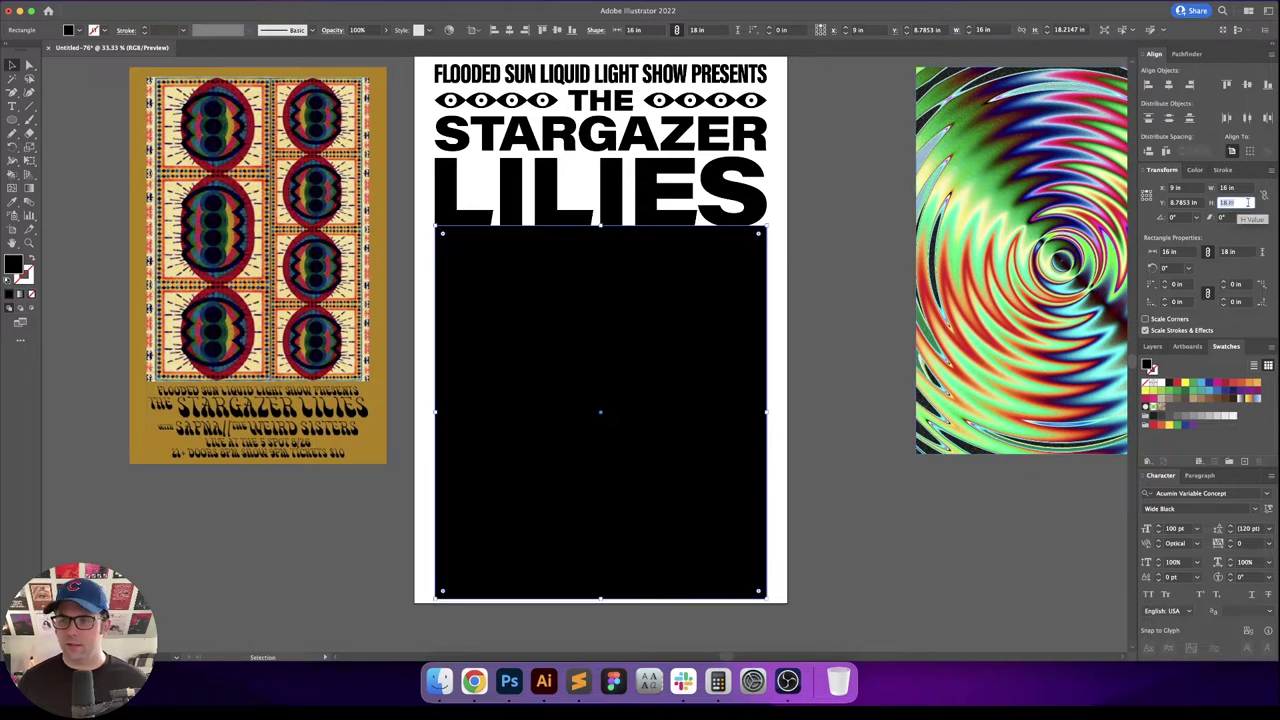
key(Up)
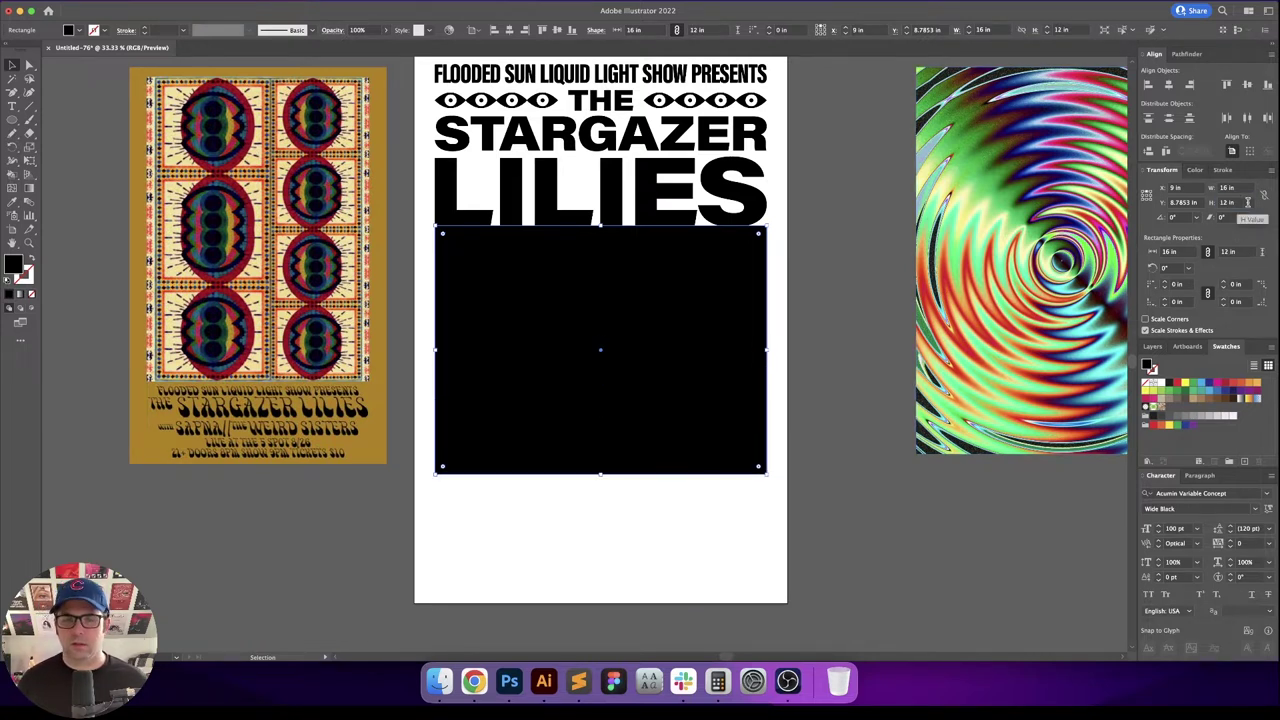
click(818, 330)
scroll(712, 302, down, 2)
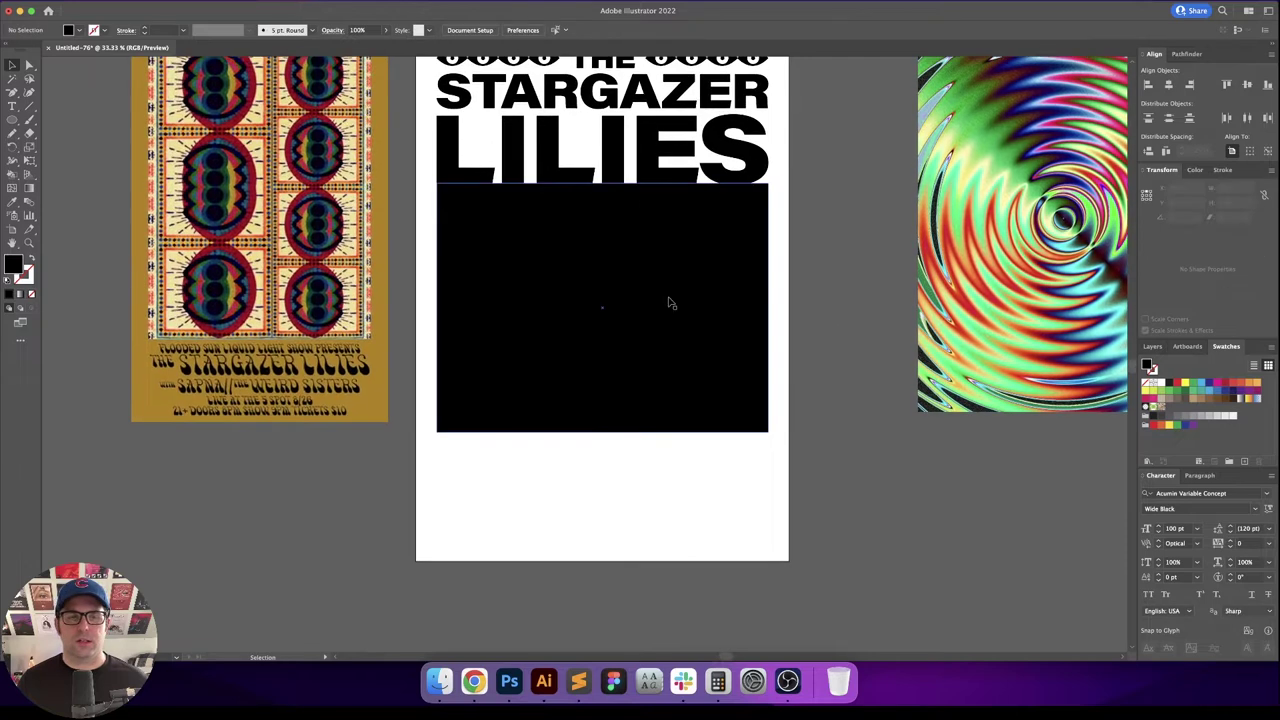
drag(678, 316, 679, 329)
click(806, 334)
drag(803, 355, 795, 345)
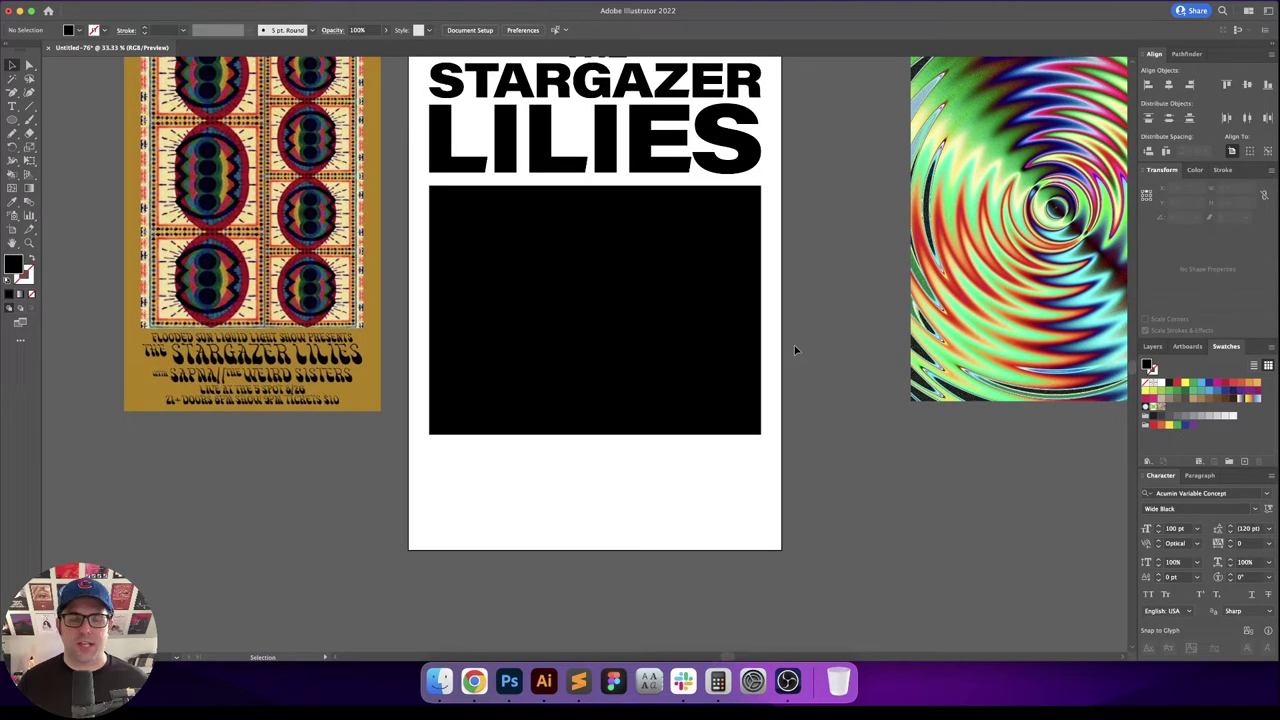
Step: Add the text WITH in the white area below the black rectangle
scroll(523, 503, left, 2)
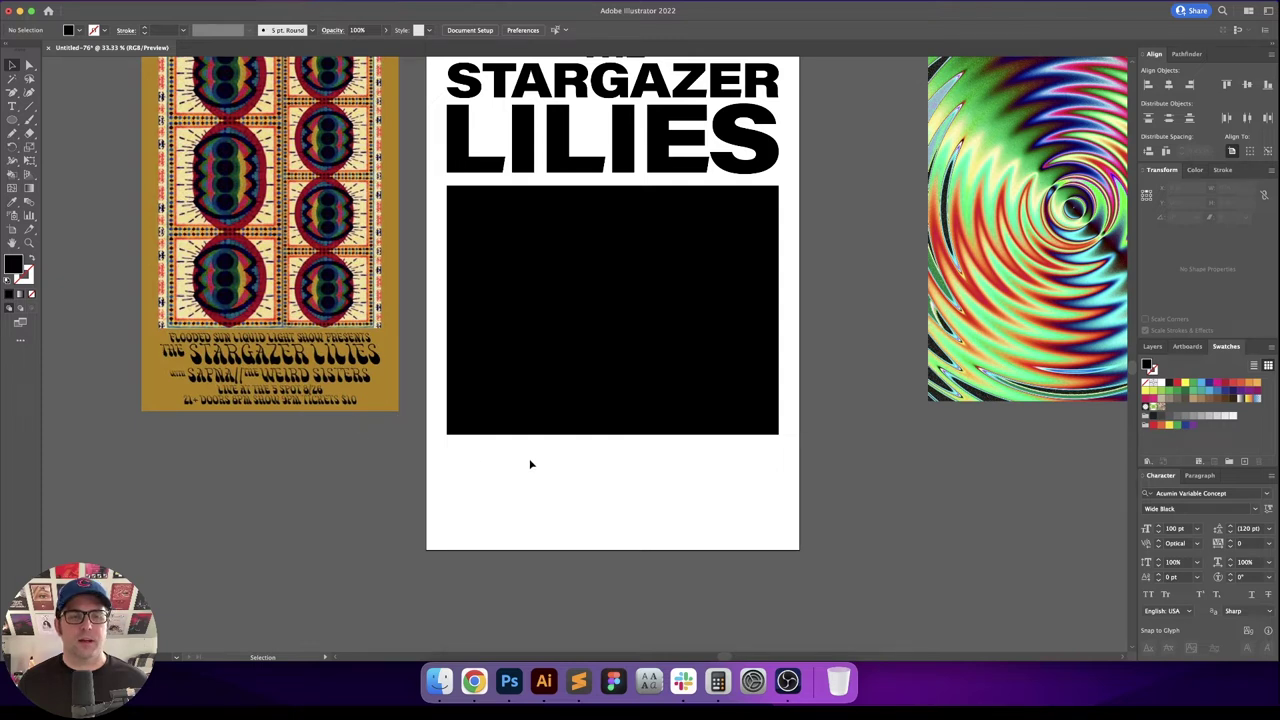
scroll(559, 472, up, 1)
key(t)
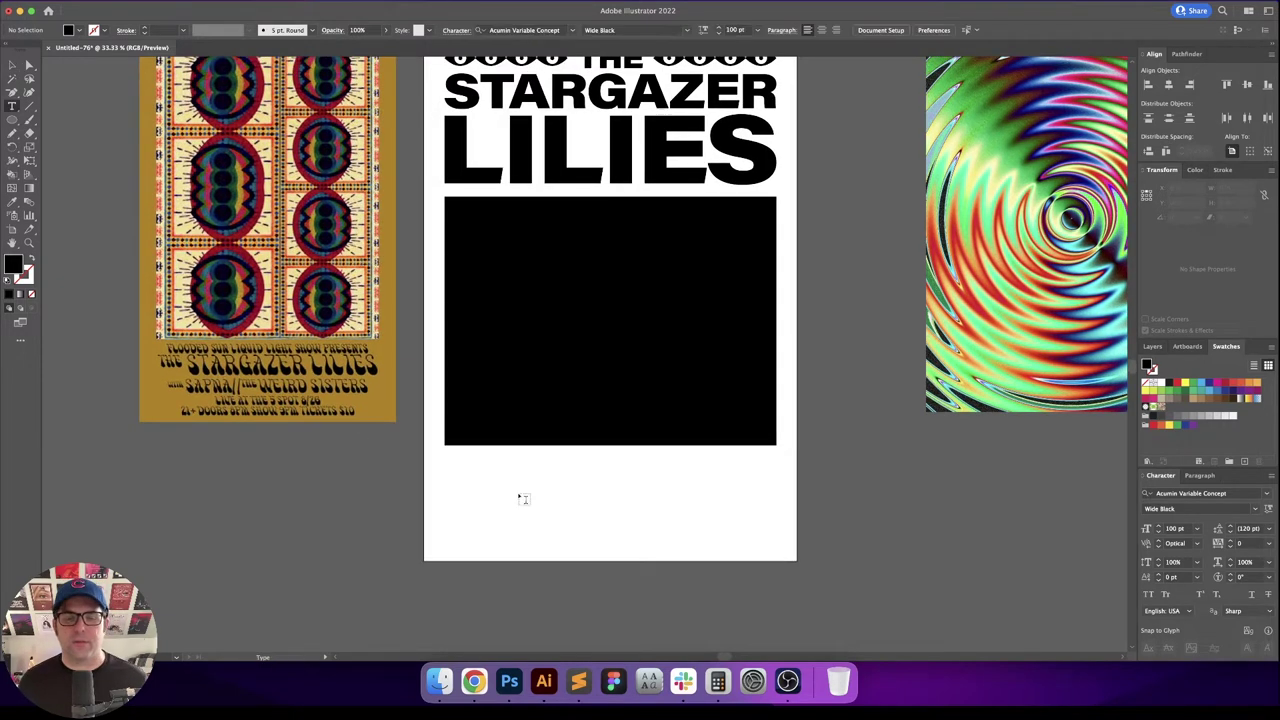
click(535, 490)
text(WITH)
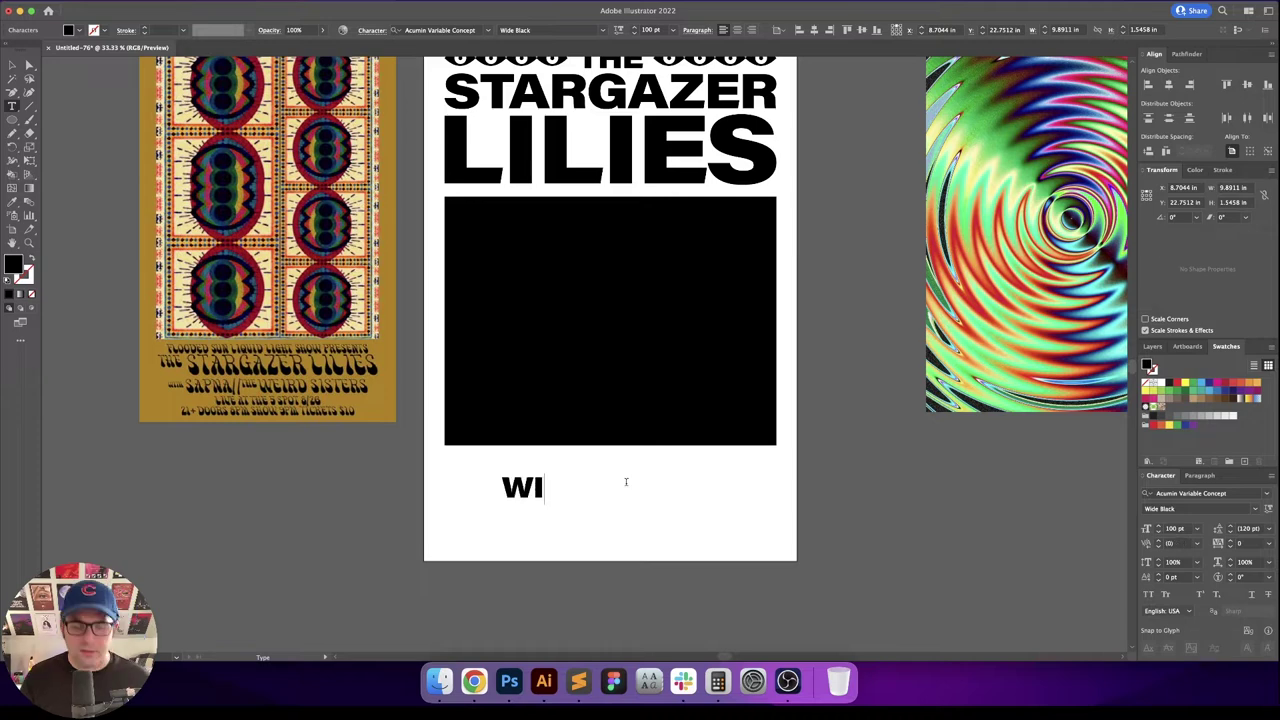
key(Escape)
click(651, 486)
Step: Extend the WITH text line to read WITH SAPNA & THE WEIRD SISTERS
scroll(682, 490, up, 1)
scroll(682, 490, right, 2)
scroll(670, 420, up, 1)
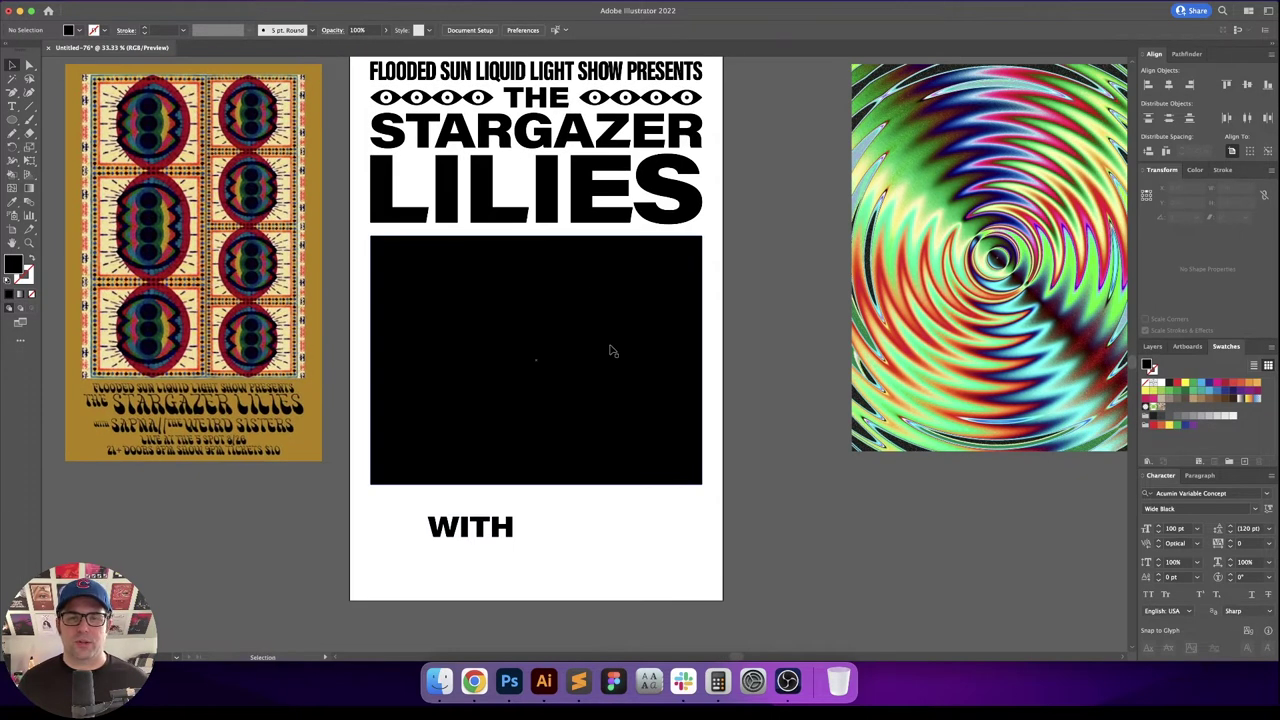
scroll(755, 350, left, 1)
scroll(755, 350, up, 1)
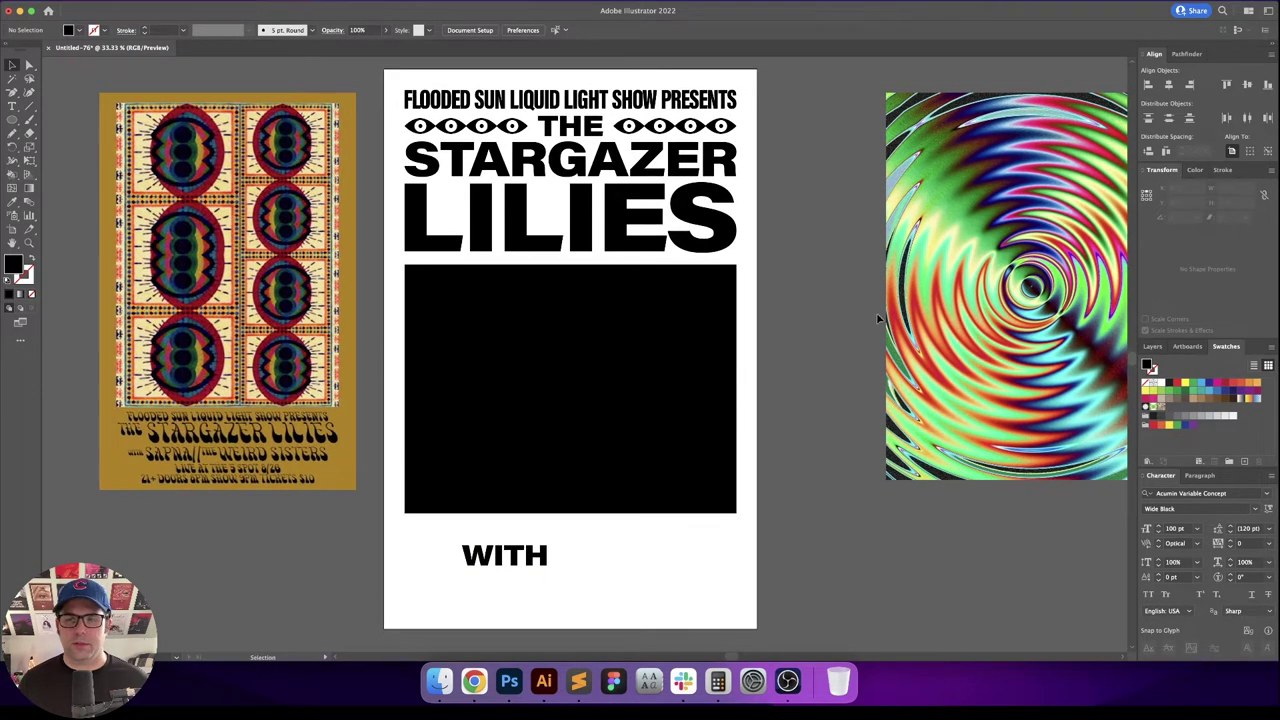
drag(848, 343, 862, 331)
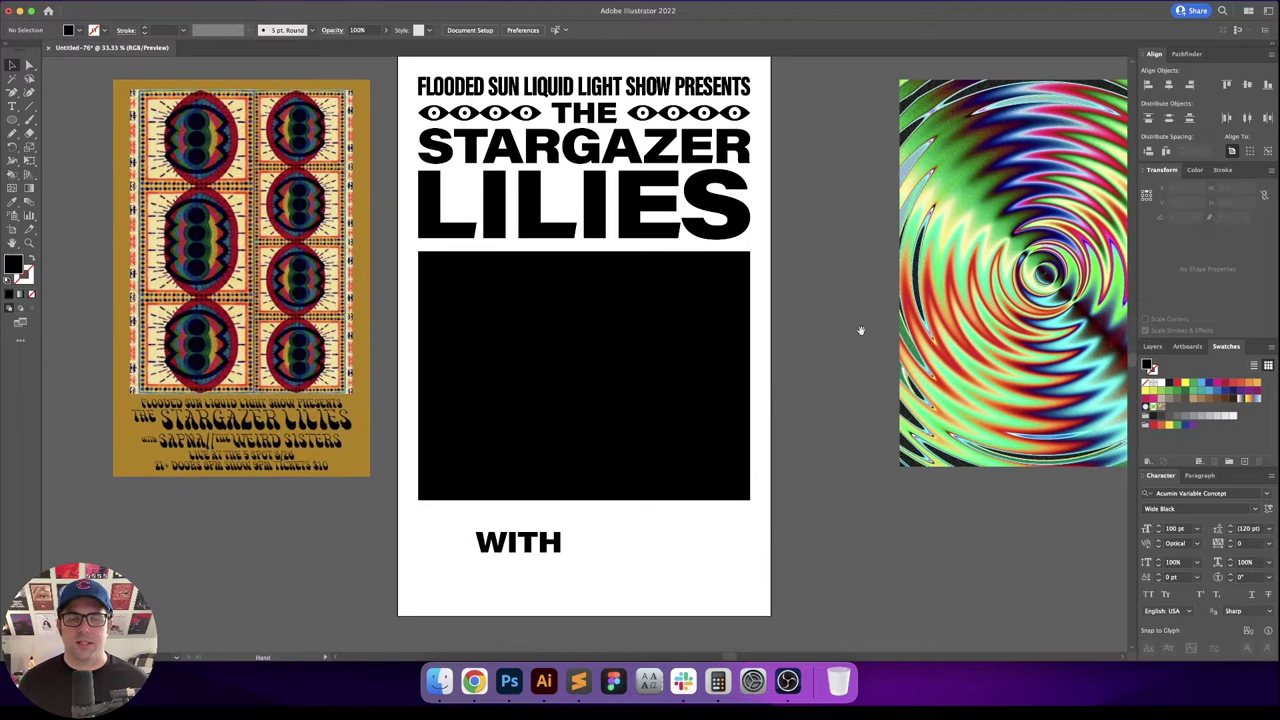
scroll(787, 375, down, 3)
scroll(787, 375, left, 1)
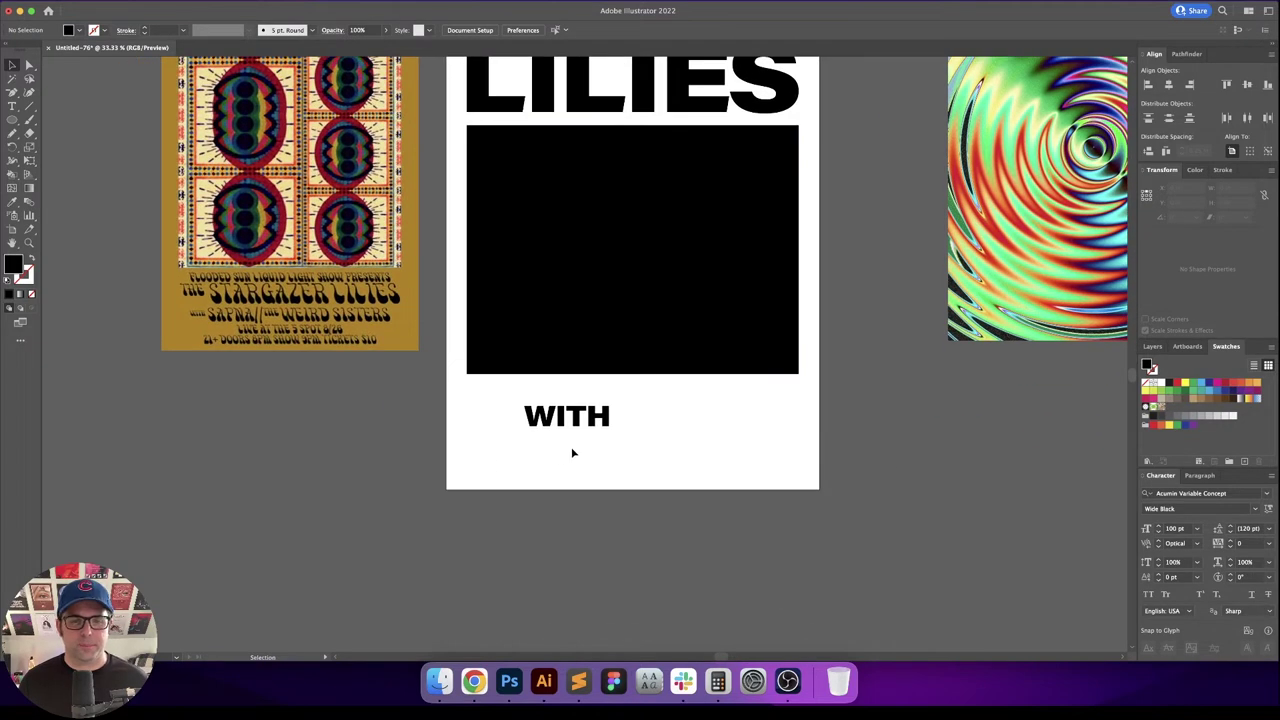
double_click(603, 416)
text(SAPNA & THE WEIRD SISTERS)
Step: Style the word WITH as superscript with a -20 pt baseline shift
drag(575, 419, 526, 419)
click(1201, 595)
click(1171, 577)
key(shift+Down)
key(shift+Down)
key(Return)
Step: Style the ampersand after SAPNA as superscript with a -20 pt baseline shift
key(Right)
key(Right)
key(Right)
key(Right)
key(Right)
key(Right)
key(Right)
key(Right)
key(shift+Right)
click(1201, 595)
click(1170, 577)
key(shift+Down)
key(shift+Down)
key(Return)
key(Escape)
key(super+shift+a)
Step: Remove the superscript styling from the WITH SAPNA line and reset its baseline shift to 0 pt
key(super+equal)
drag(480, 436, 410, 386)
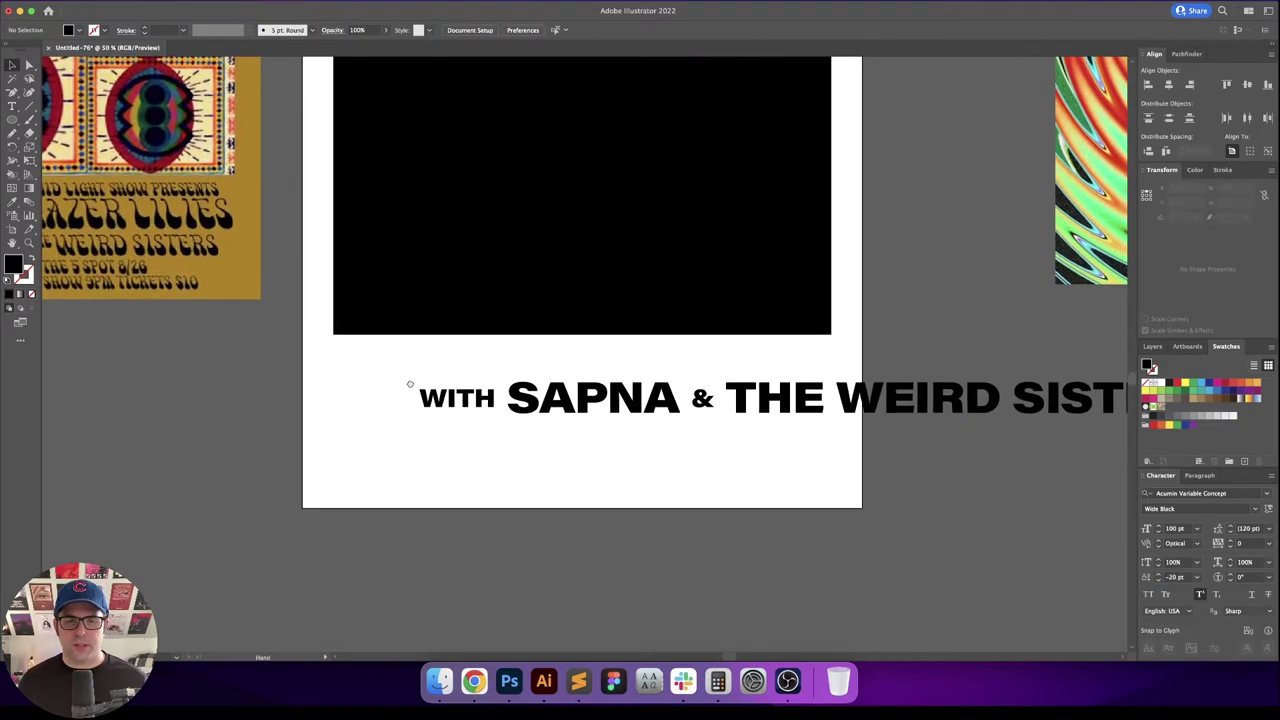
drag(648, 404, 606, 402)
click(1178, 529)
click(1200, 596)
click(1200, 596)
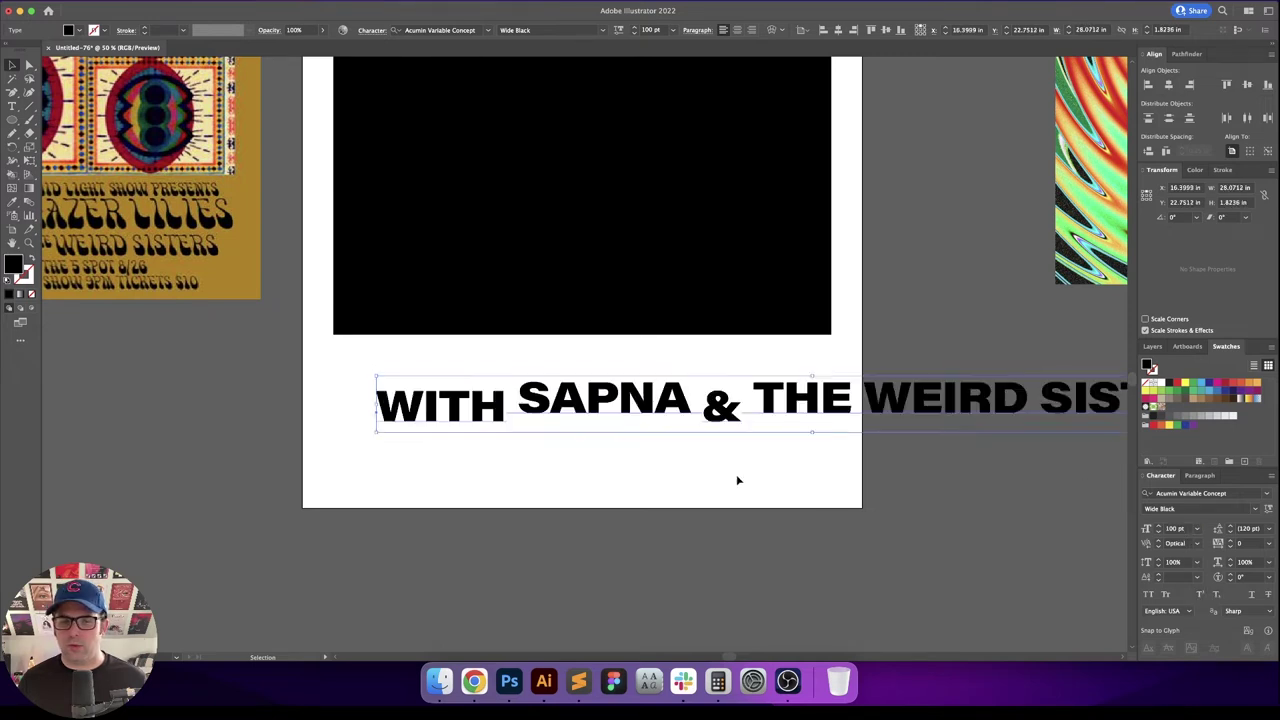
click(1177, 578)
text(0)
key(Return)
click(864, 589)
Step: Make only the word WITH superscript and lower it with a baseline shift of -20 pt
scroll(850, 552, up, 1)
scroll(850, 552, left, 1)
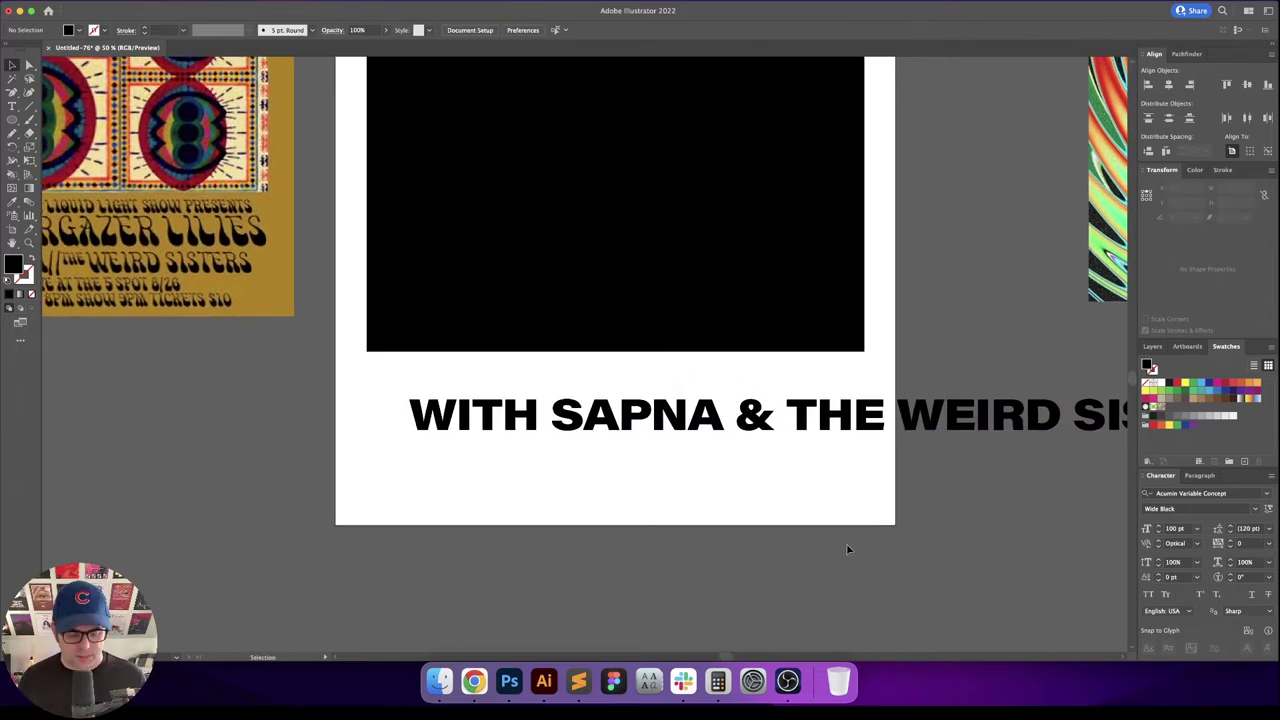
key(t)
double_click(529, 412)
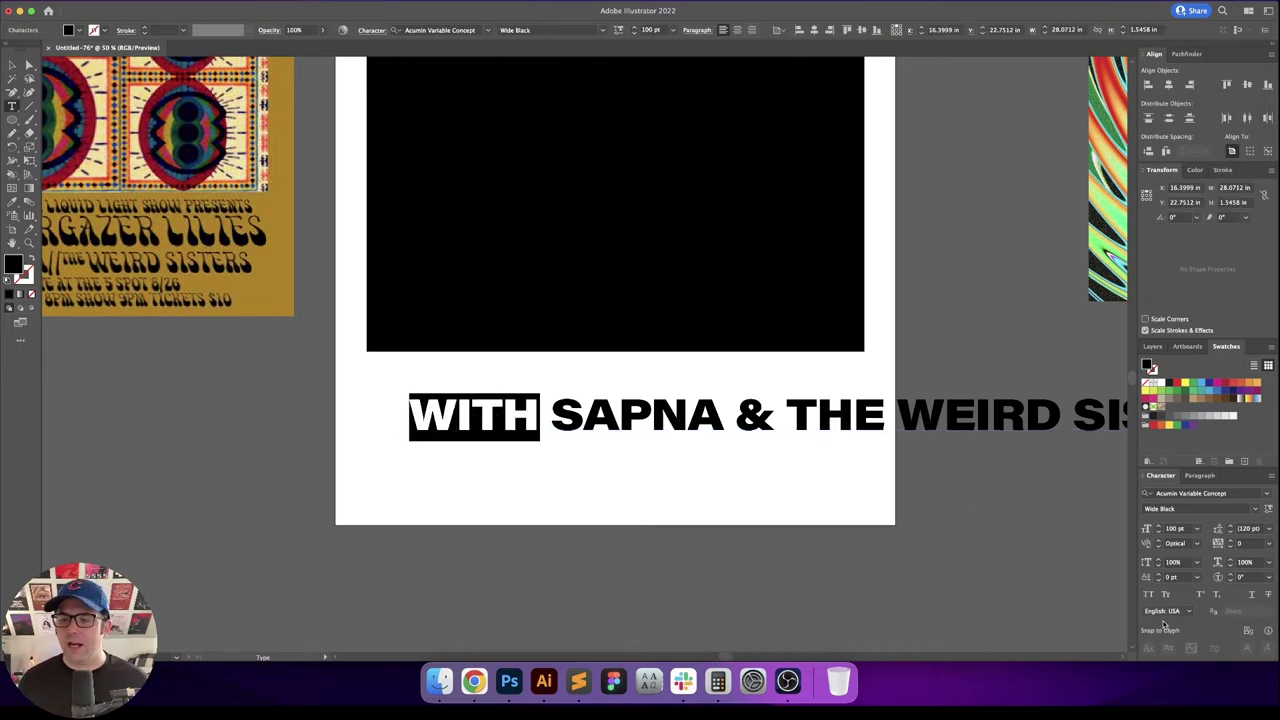
click(1201, 596)
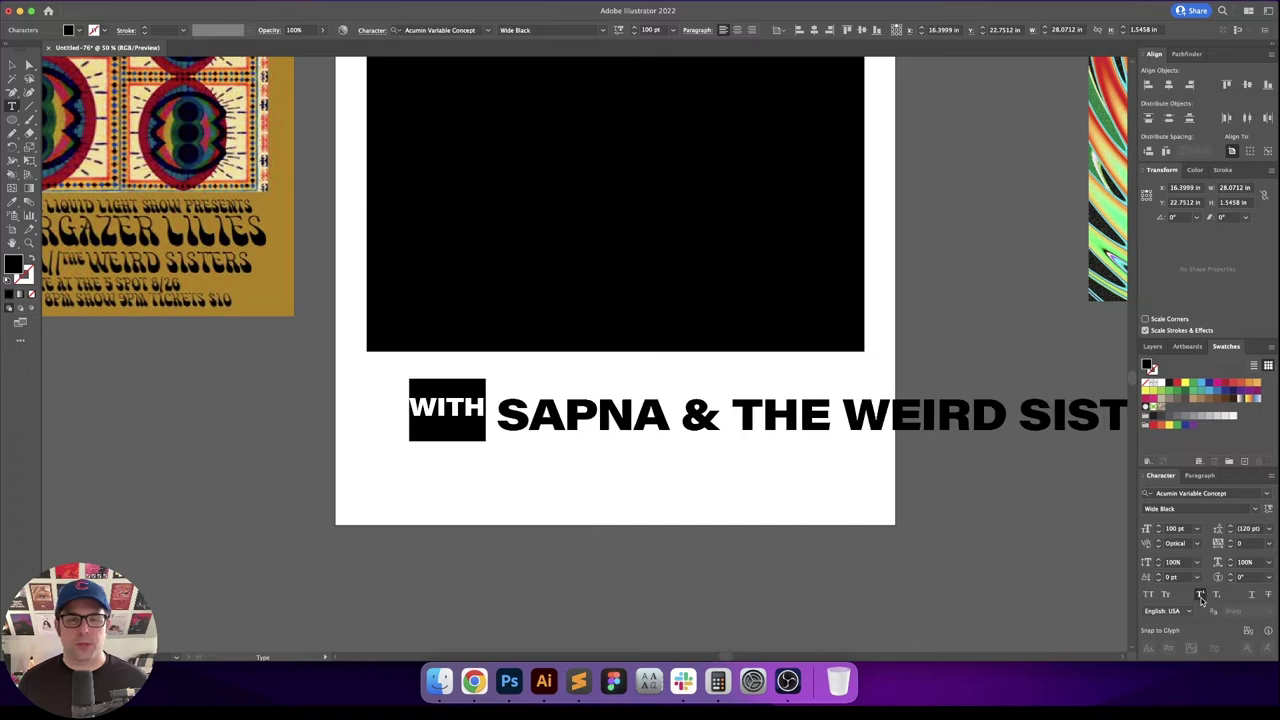
click(1181, 577)
key(shift+Down)
key(shift+Down)
key(Return)
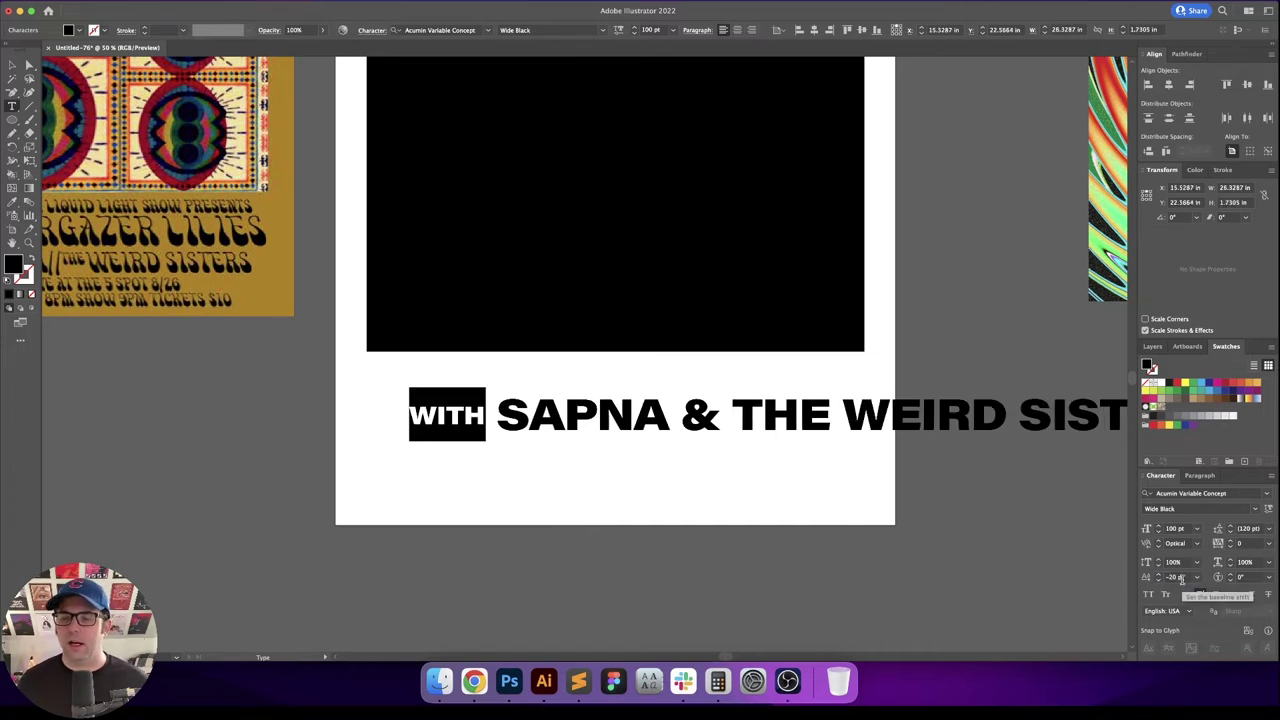
Step: Copy the character styling of WITH onto the ampersand with the Eyedropper
double_click(702, 414)
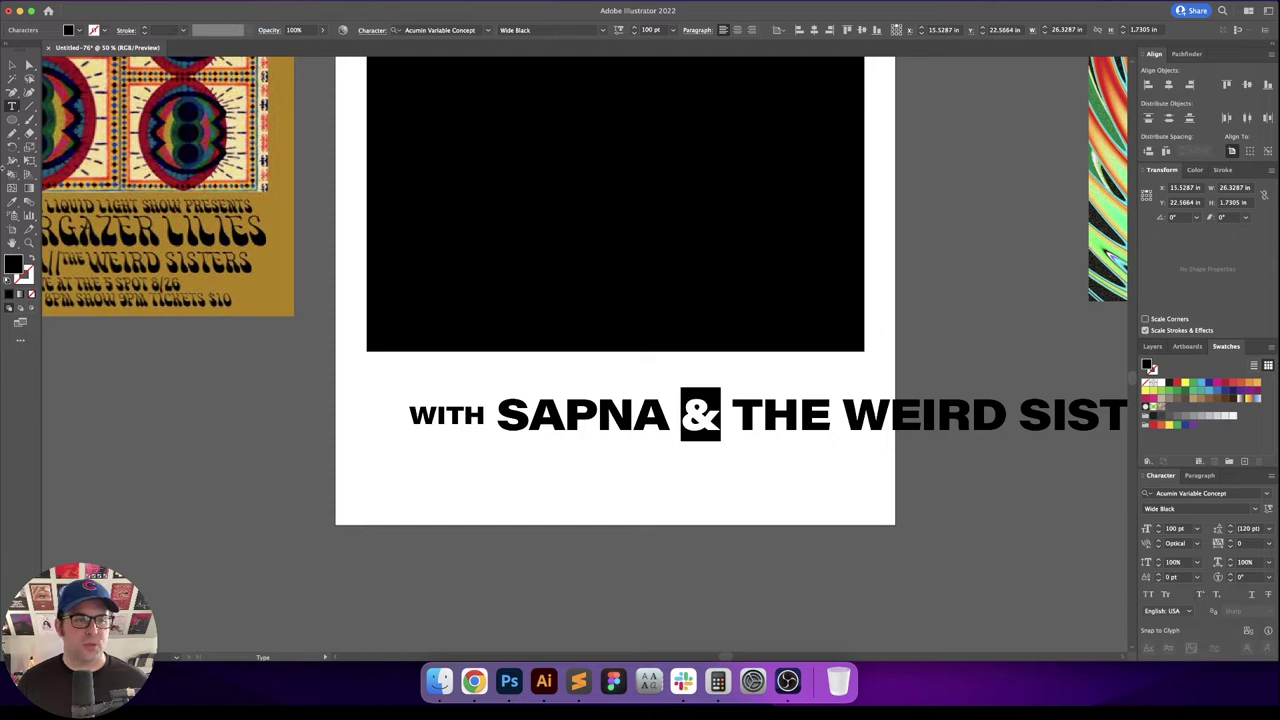
click(12, 200)
key(alt+Left)
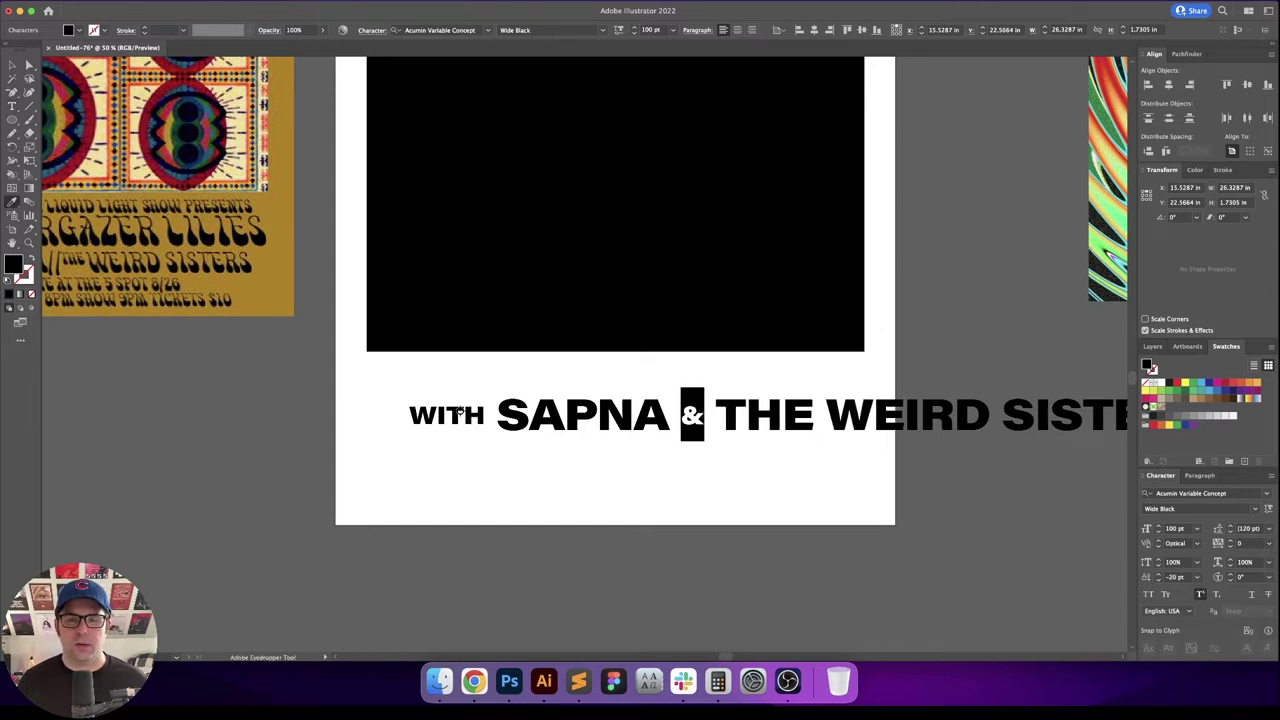
key(Escape)
click(831, 488)
drag(856, 495, 797, 494)
Step: Apply the same small, lowered styling to THE before WEIRD SISTERS with the Eyedropper
key(t)
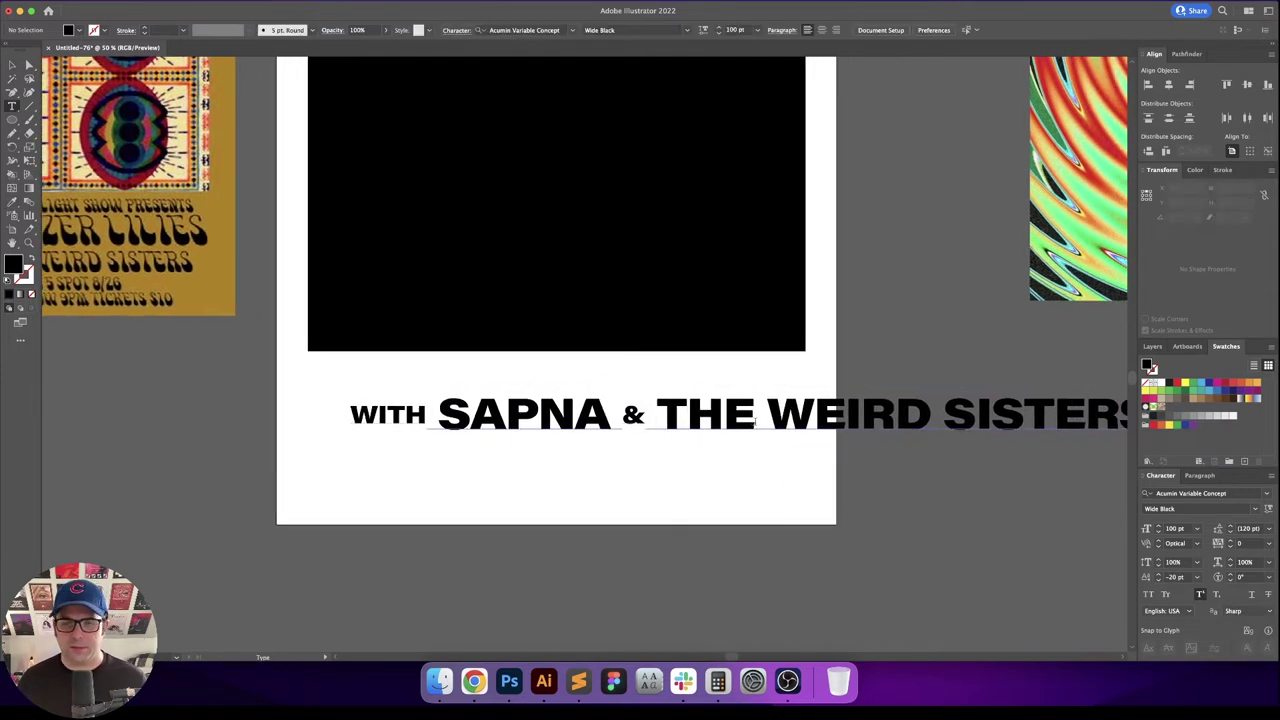
drag(757, 420, 668, 421)
click(12, 202)
scroll(560, 391, left, 4)
click(778, 420)
key(v)
click(790, 482)
Step: Convert the WITH SAPNA line to outlines and set its X position to 1 in
scroll(790, 482, right, 4)
click(860, 418)
key(super+shift+o)
text(1)
key(Return)
Step: Scale the outlined WITH SAPNA line proportionally to 16 in wide and move it up closer to the black rectangle
click(1264, 195)
double_click(1236, 188)
text(16)
key(Return)
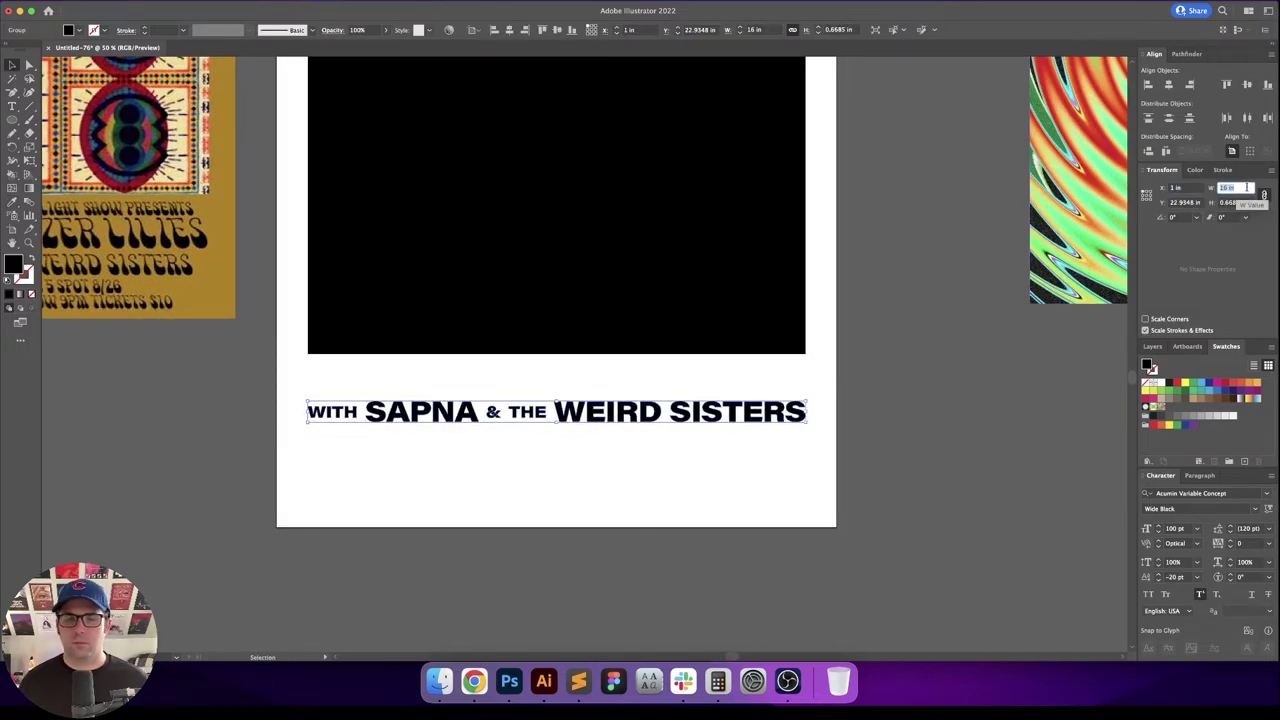
click(766, 457)
drag(766, 429, 766, 405)
Step: Add two centered text lines reading LIVE AT THE 5 SPOT 8/26 and 21+ DOORS 8PM SHOW 9PM TICKETS $10
key(t)
click(589, 487)
text(LIVE AT THE 5 SPOT 8/26 21+ DOORS 8PM SHOW 9PM TICKETS $)
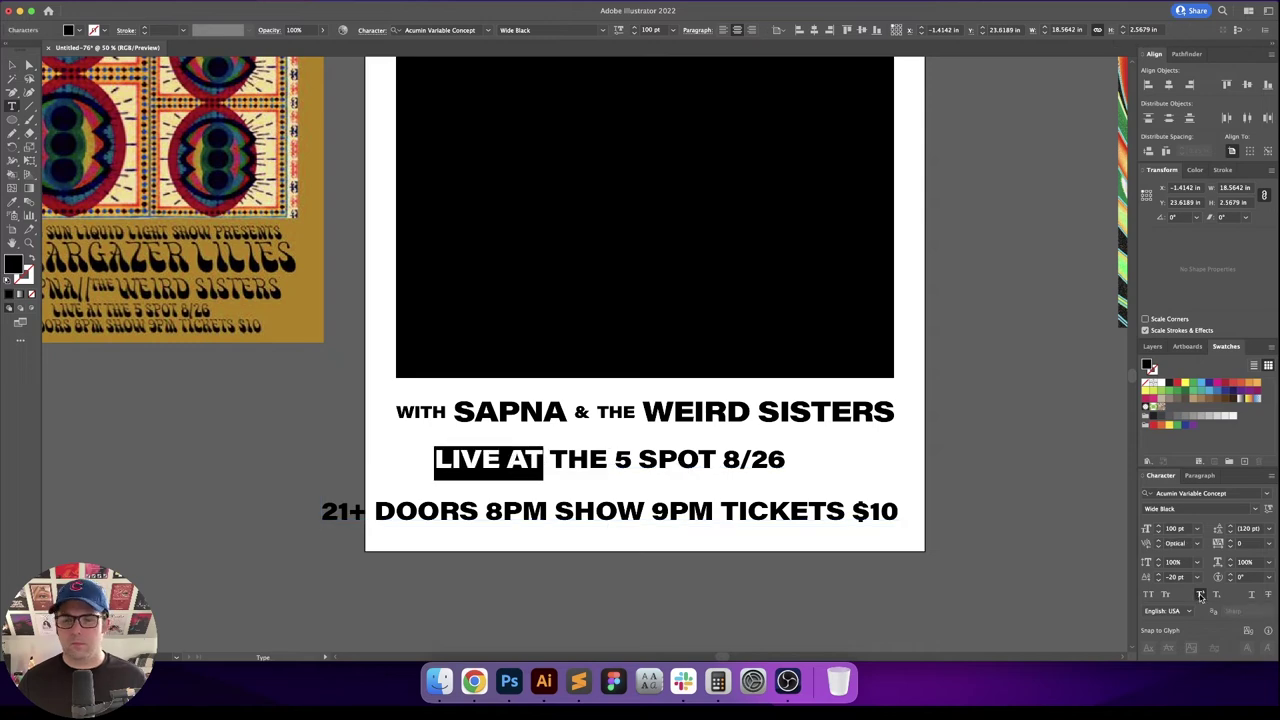
Step: Restore full-size characters on the venue and ticket lines, with only LIVE AT as superscript at a -20 pt baseline shift
click(1200, 595)
click(1187, 577)
key(shift+Down)
key(shift+Down)
key(Escape)
Step: Convert the venue and ticket text to outlines and ungroup it into separate lines
key(super+shift+o)
key(super+shift+g)
click(306, 434)
click(353, 456)
key(super+shift+F9)
Step: Place the LIVE AT line at X 1 in and scale it proportionally to 16 in wide
double_click(1196, 150)
text(0)
key(Return)
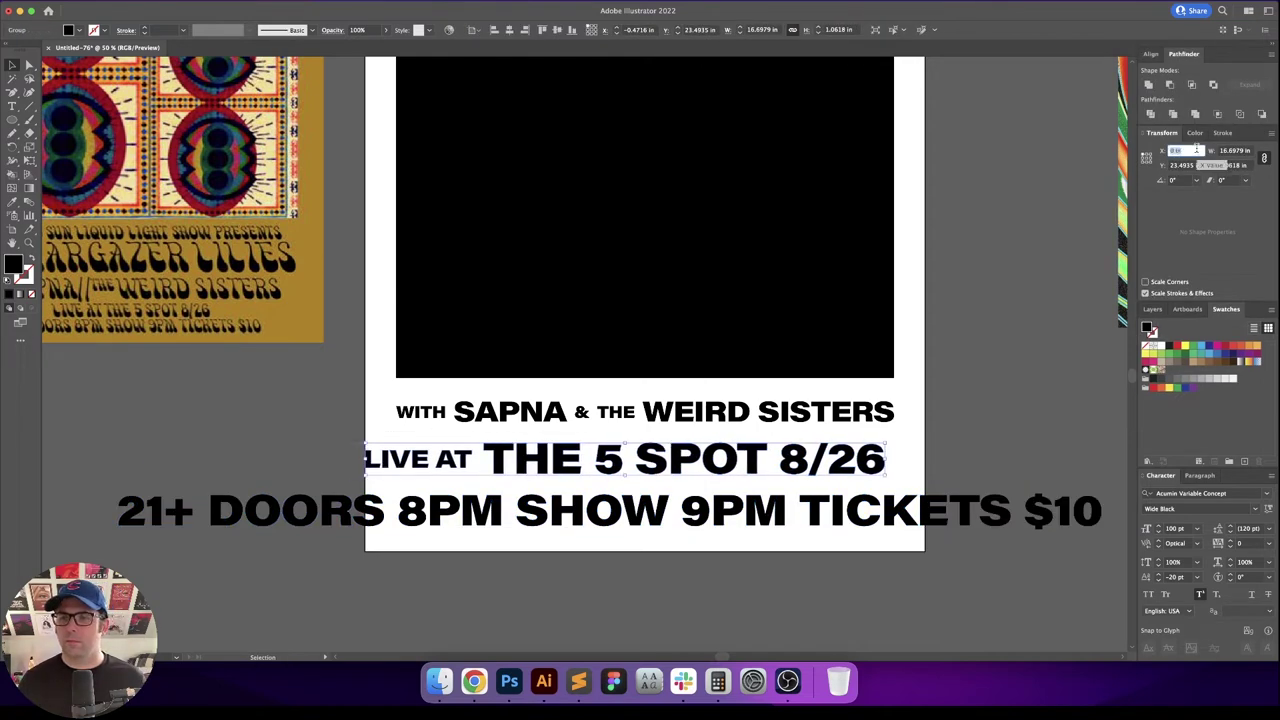
key(Up)
key(Tab)
key(Down)
key(Tab)
key(Down)
Step: Group the outlined ticket line, place it at X 1 in and scale it to the width of the lines above
click(992, 510)
drag(1112, 560, 105, 485)
key(super+g)
scroll(1197, 151, up, 9)
scroll(1234, 152, down, 16)
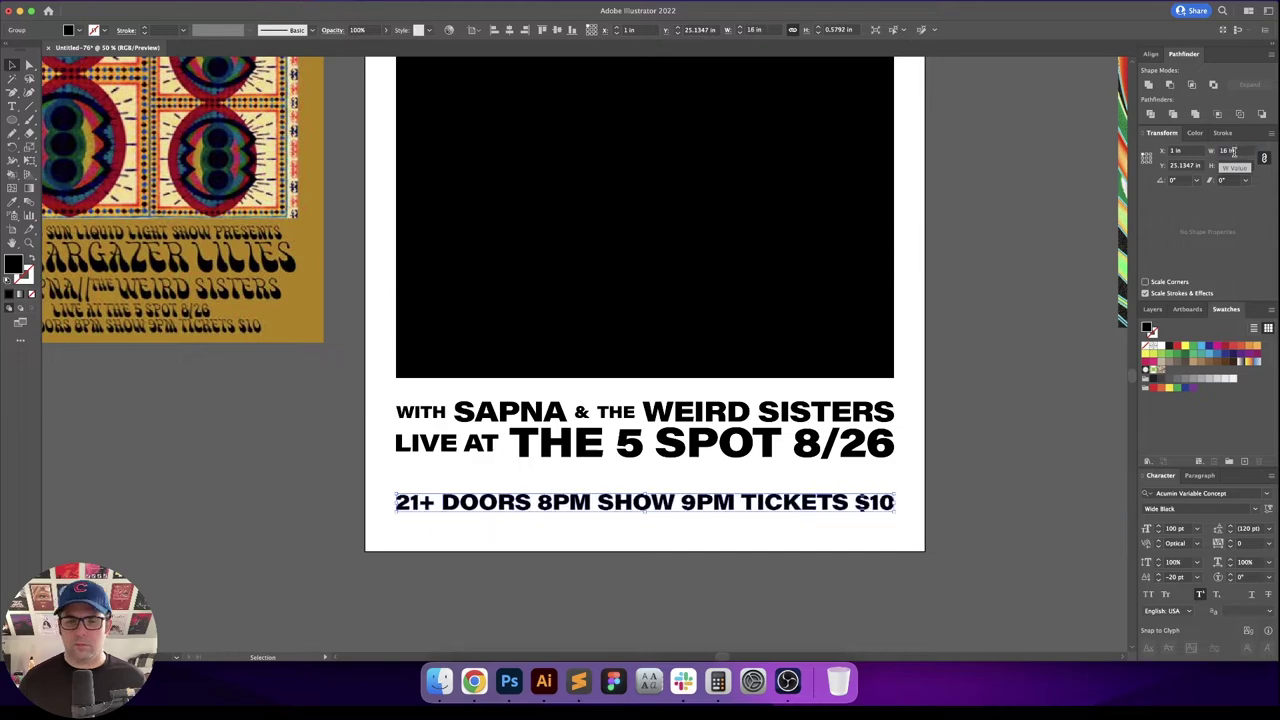
scroll(640, 430, down, 2)
Step: Show the Align panel's extended options so distribute spacing can be set for the bottom text lines
click(626, 420)
click(680, 447)
key(super+0)
key(super+equal)
key(super+equal)
key(super+equal)
key(super+equal)
key(super+equal)
click(578, 468)
key(super+minus)
key(super+minus)
click(676, 424)
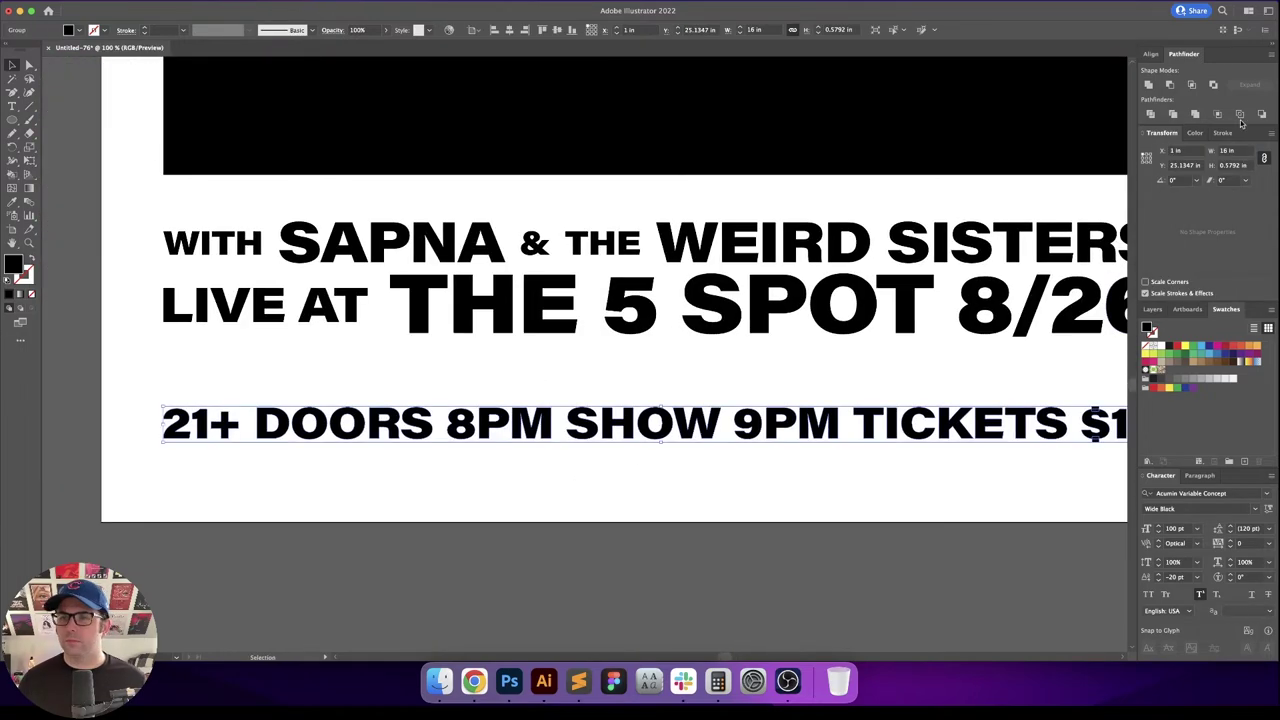
click(1151, 54)
click(1268, 85)
key(super+shift+m)
key(Down)
key(Down)
key(Return)
Step: Distribute the three bottom text lines vertically with 0.125 in spacing, using the ticket line as key object
scroll(937, 383, down, 1)
click(800, 348)
shift+click(797, 438)
drag(937, 383, 782, 410)
click(797, 438)
click(1166, 151)
click(780, 448)
click(1198, 151)
text(0.125)
click(1166, 151)
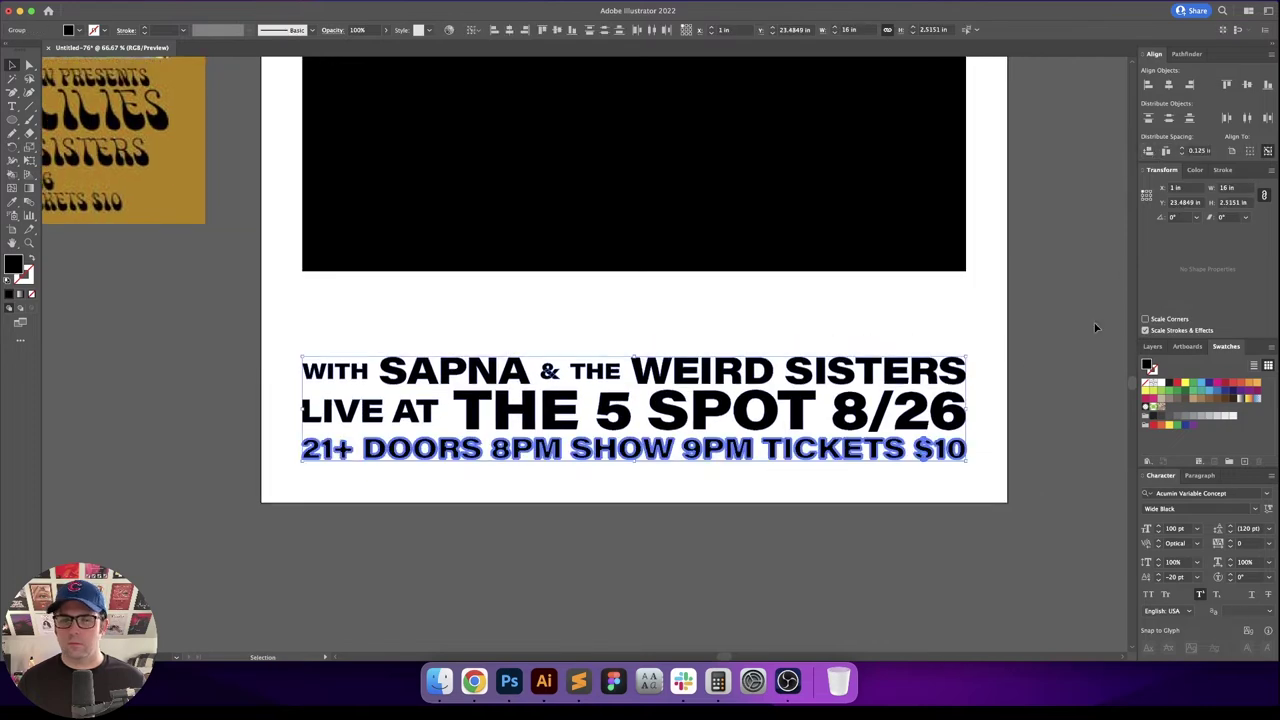
click(1090, 290)
Step: Distribute the title lines vertically with 0.125 in spacing, using the FLOODED SUN line as key object
scroll(1090, 290, up, 3)
key(super+0)
drag(835, 64, 450, 244)
click(590, 88)
click(1148, 151)
click(850, 280)
Step: Snap the black block's upper edge to the bottom of LILIES and move it down 0.5 in
scroll(546, 377, down, 2)
click(546, 377)
click(794, 482)
scroll(797, 486, up, 1)
click(620, 356)
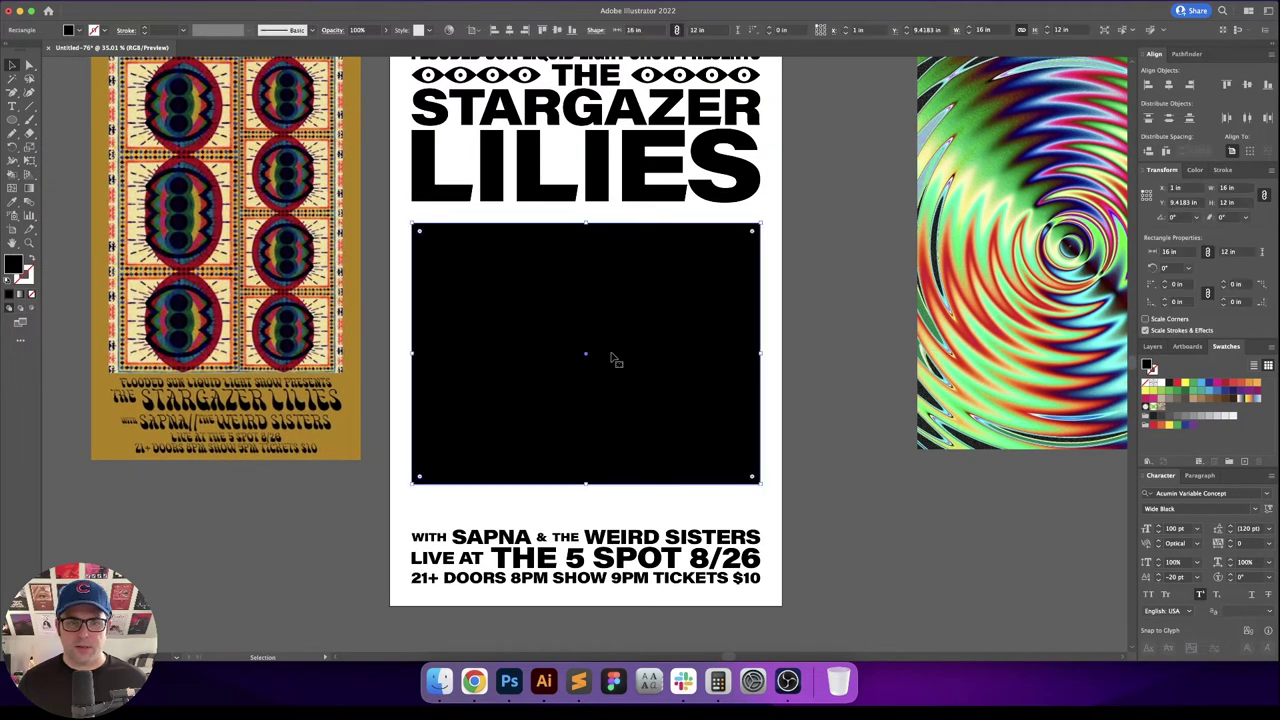
scroll(528, 226, up, 10)
drag(640, 493, 631, 242)
key(Return)
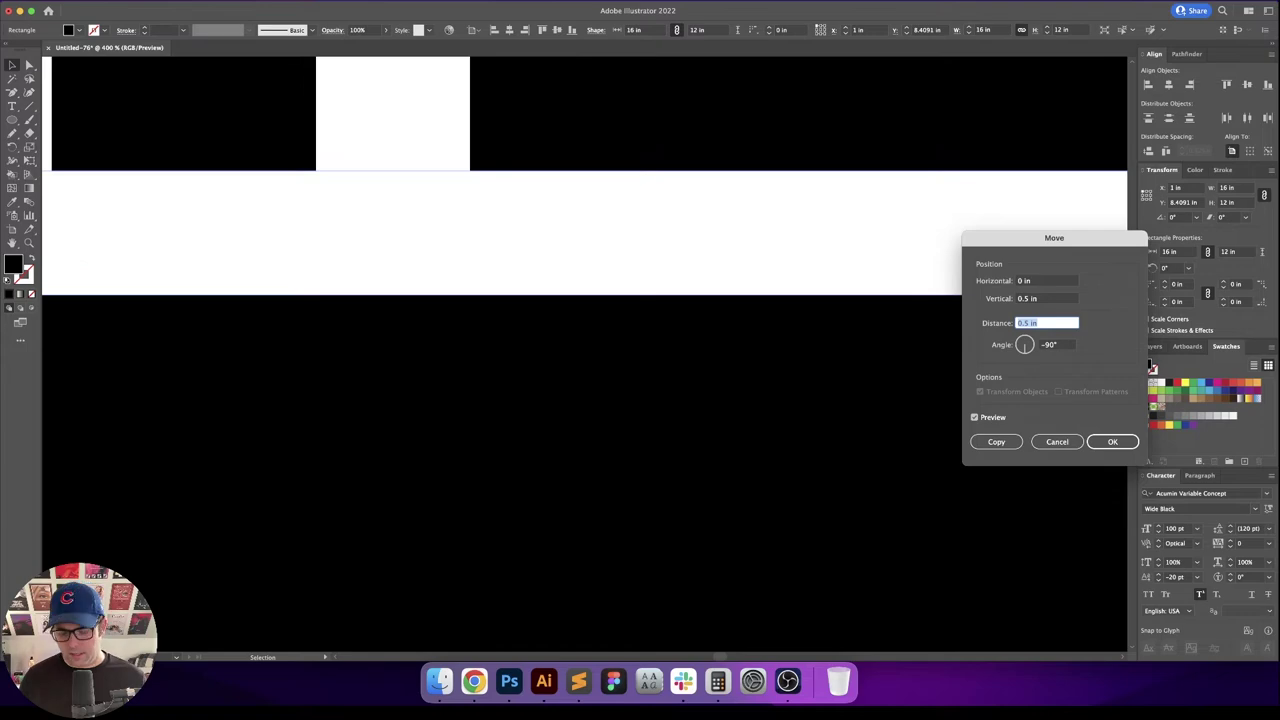
key(Return)
Step: Move the black block up to Y 8.6591 in, tightening its gap below LILIES
key(super+0)
scroll(797, 399, down, 3)
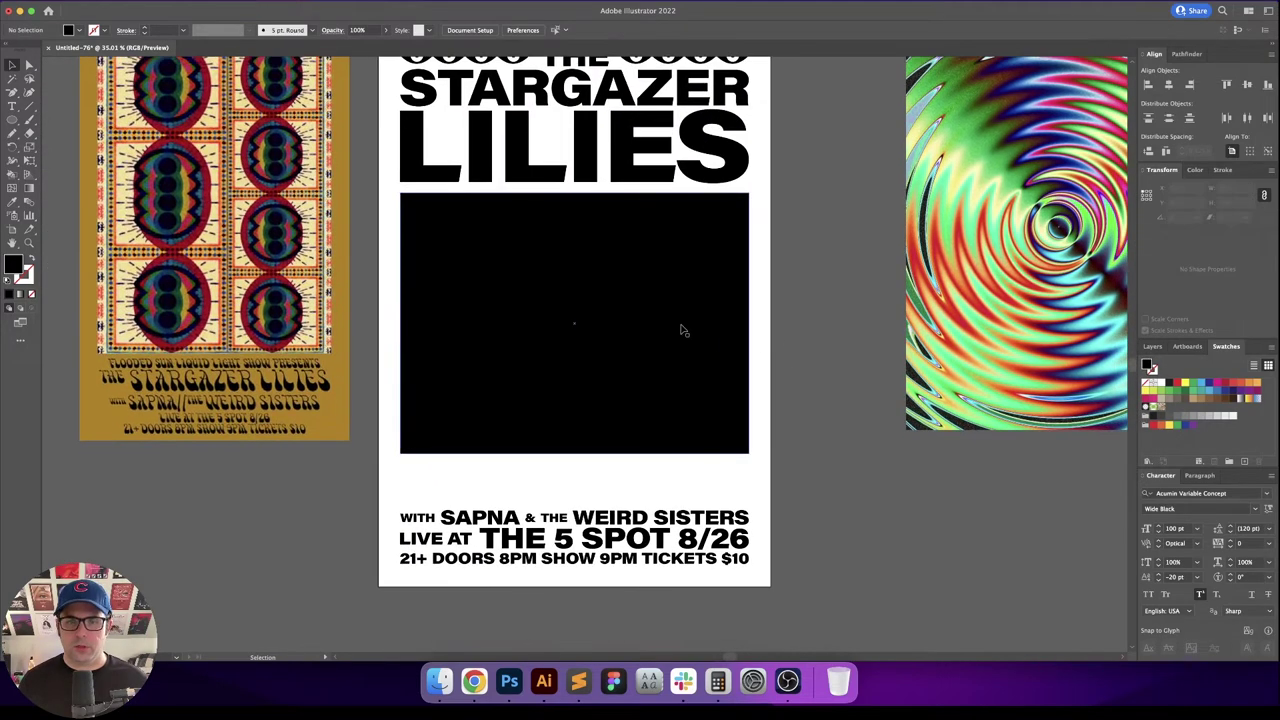
key(Return)
key(Return)
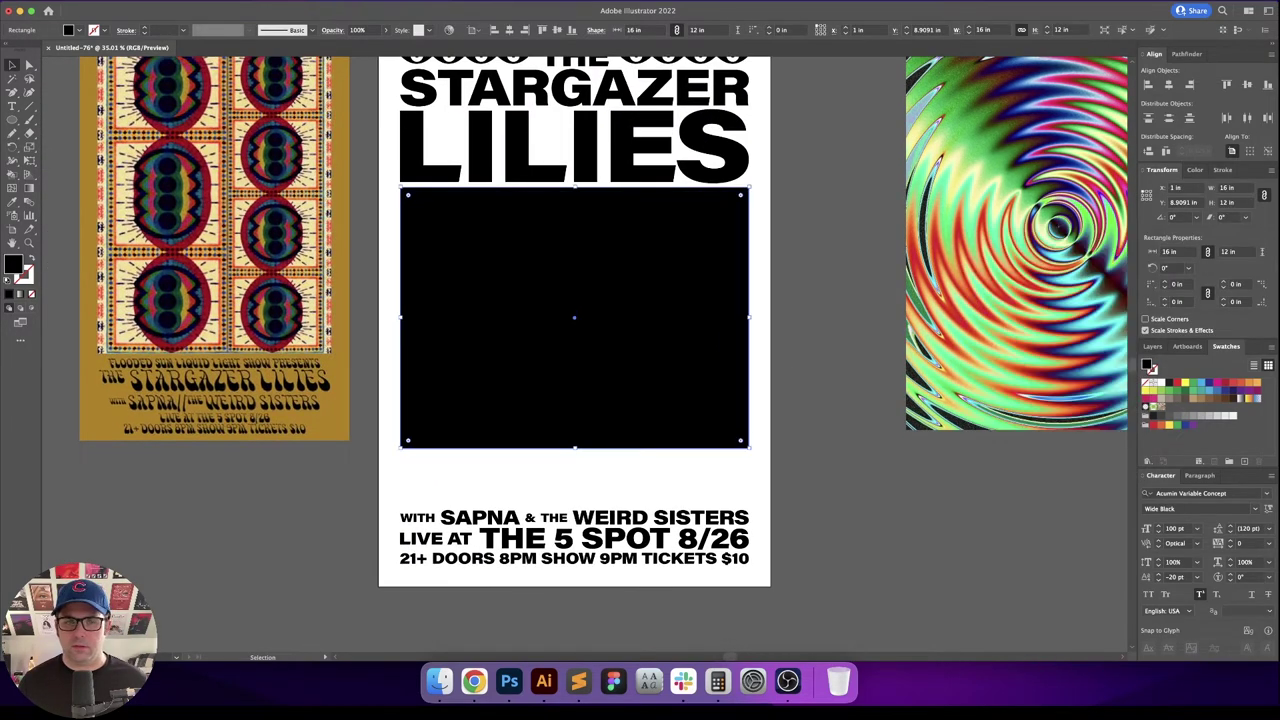
Step: Stretch the black block's lower edge to the WITH SAPNA line and reduce its height to 14.5898 in
scroll(783, 322, down, 5)
scroll(571, 302, up, 5)
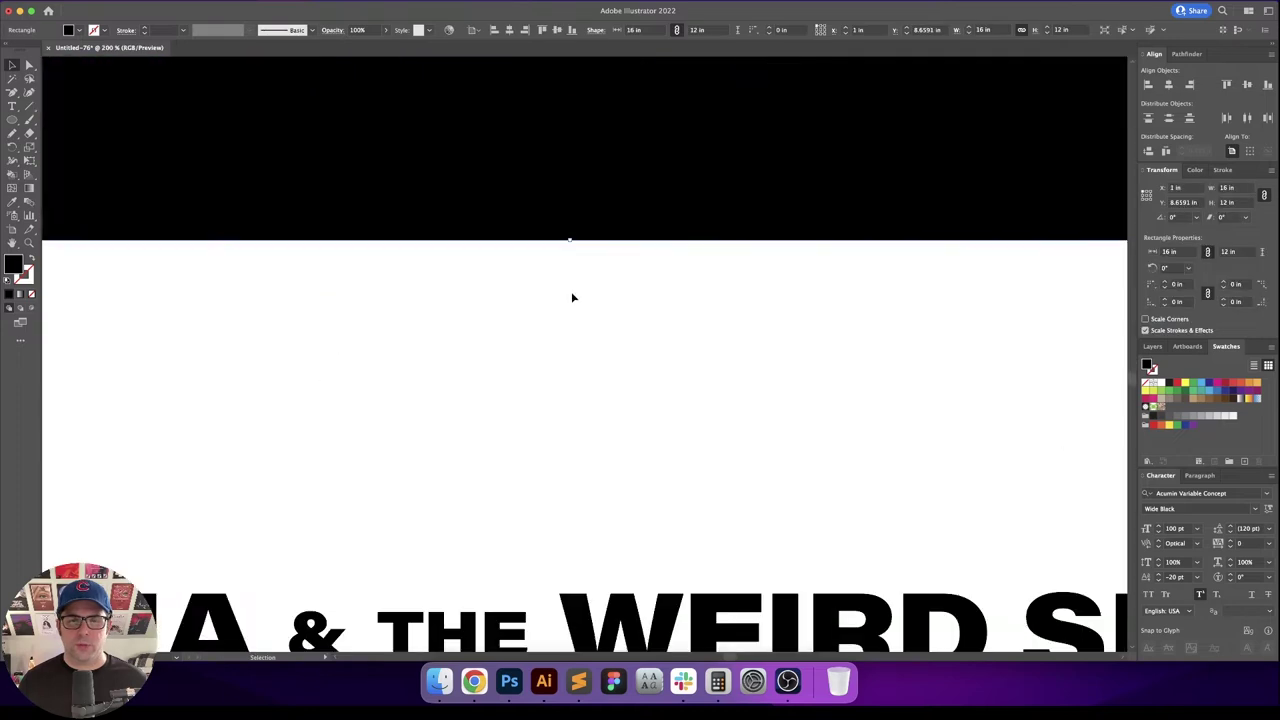
scroll(585, 174, down, 3)
drag(572, 133, 621, 484)
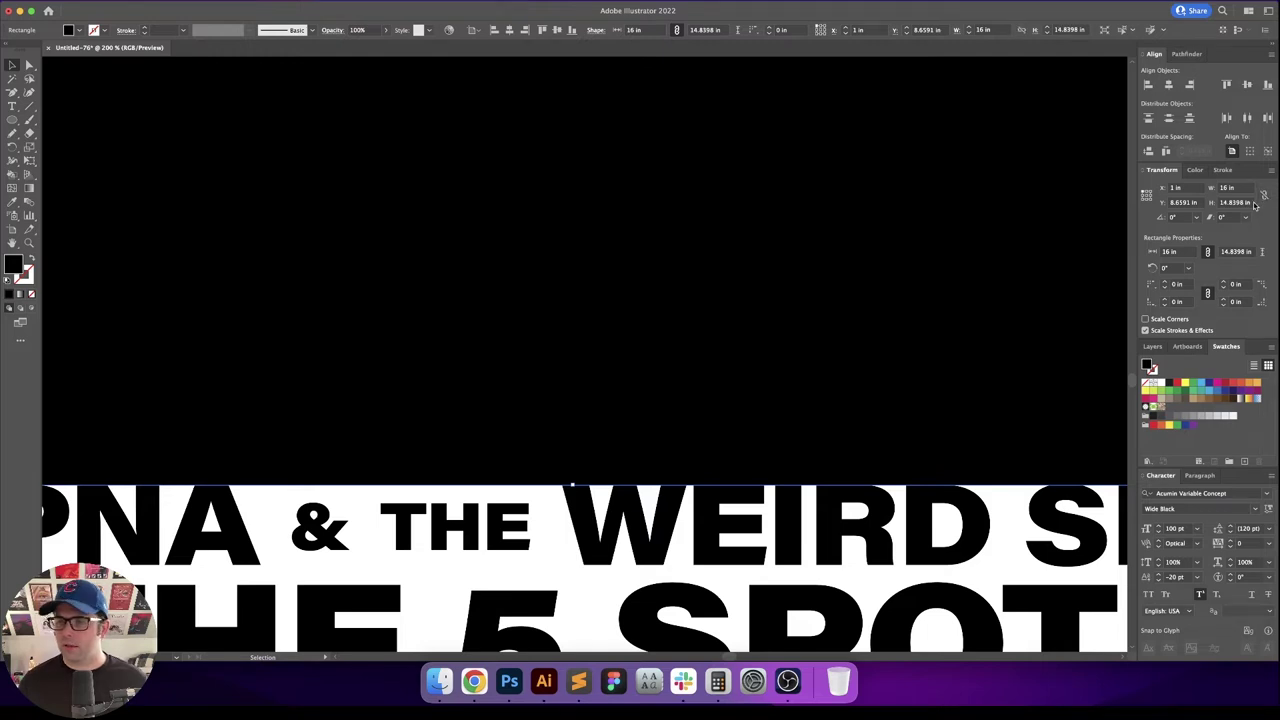
key(Return)
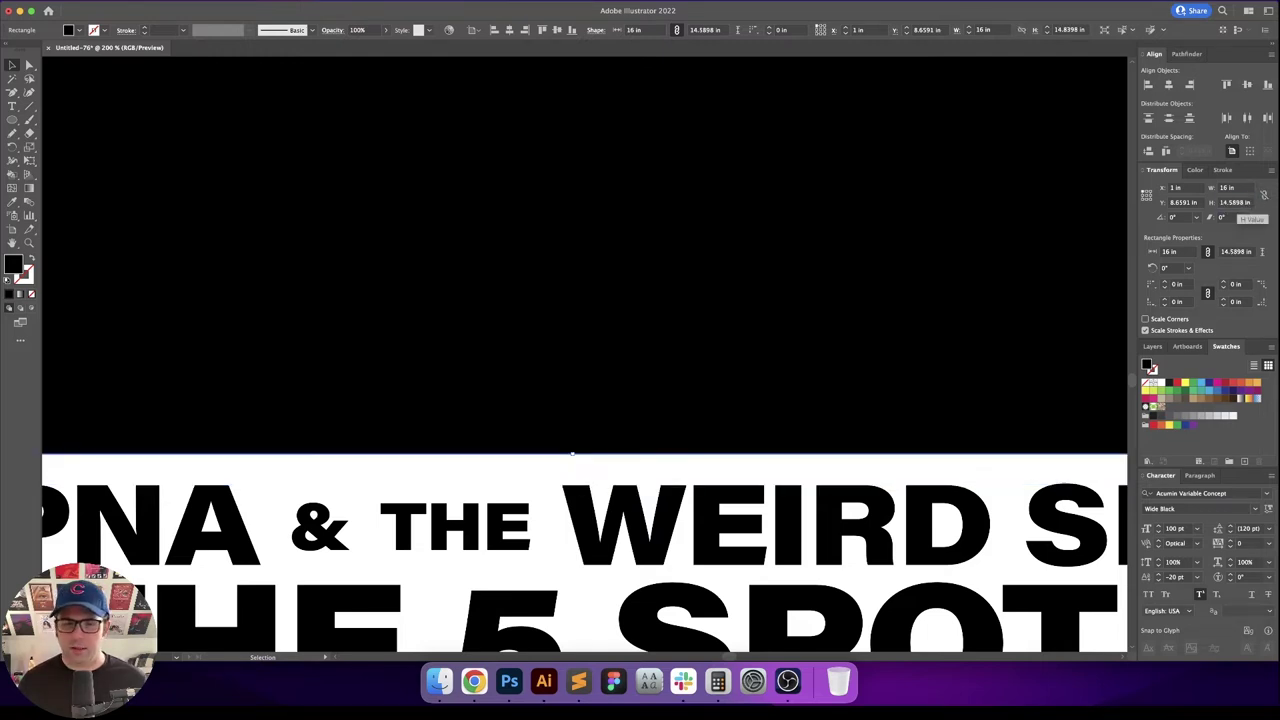
key(super+0)
click(857, 314)
drag(863, 333, 822, 317)
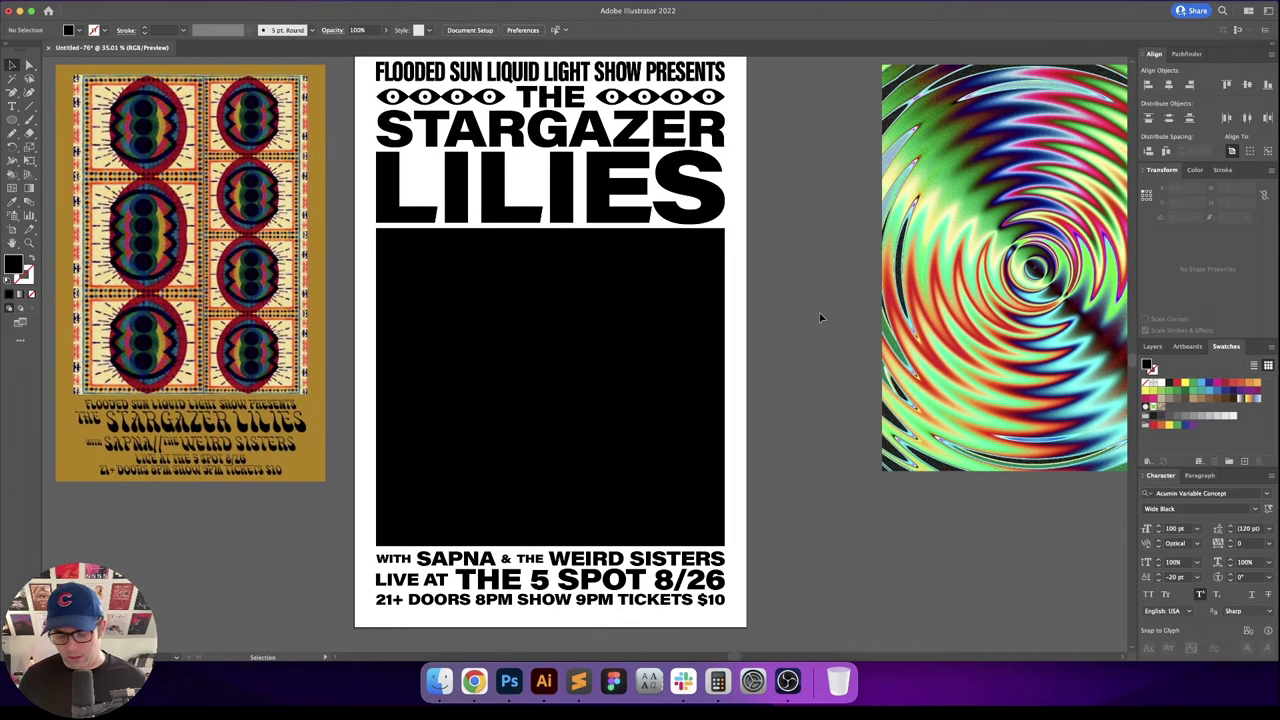
key(super+minus)
drag(450, 144, 454, 154)
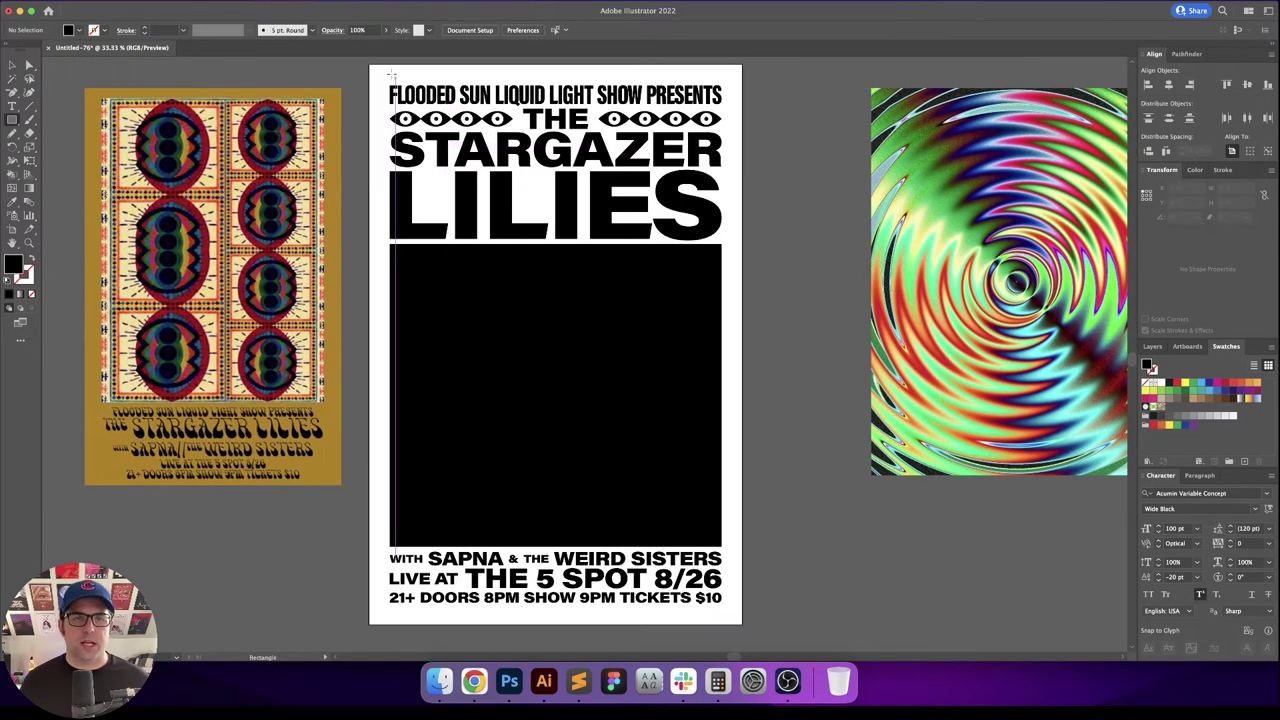
drag(370, 65, 742, 624)
key(super+shift+[)
key(v)
click(786, 457)
drag(786, 457, 741, 460)
click(698, 431)
key(Delete)
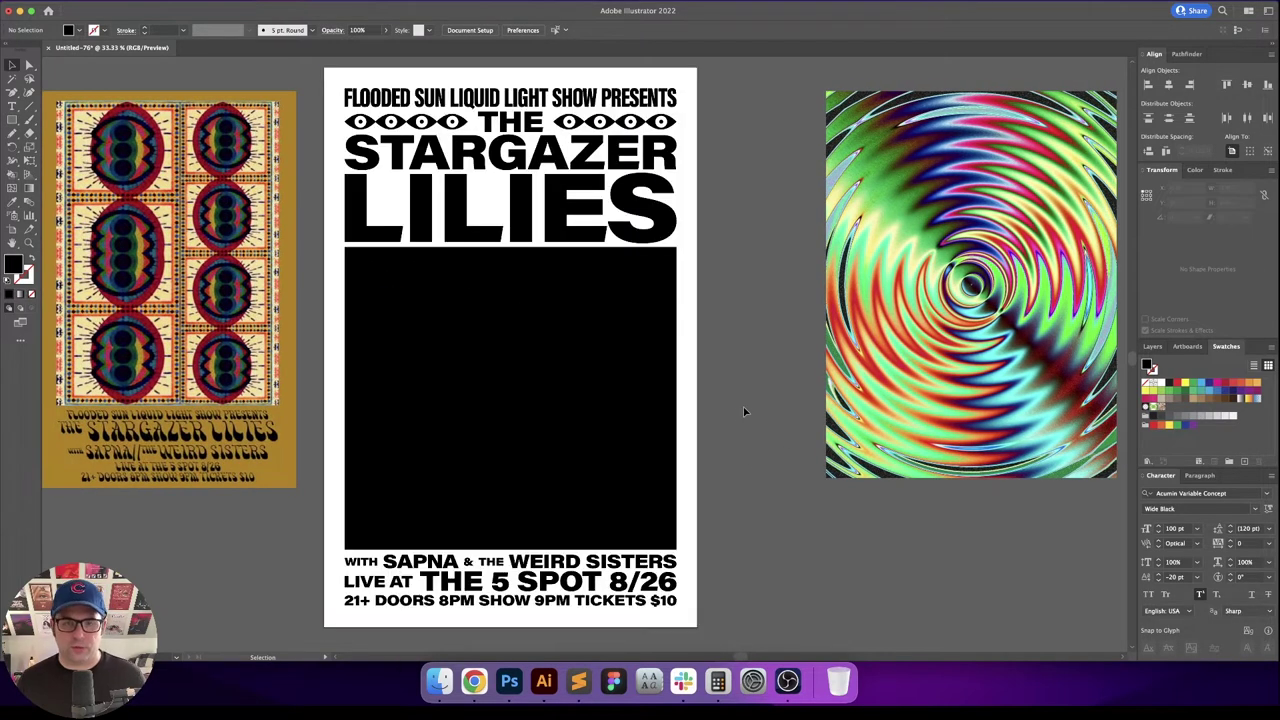
Step: Copy all the poster artwork and paste it into the Photoshop document as a smart object
scroll(745, 410, left, 2)
scroll(745, 410, up, 1)
scroll(758, 393, left, 2)
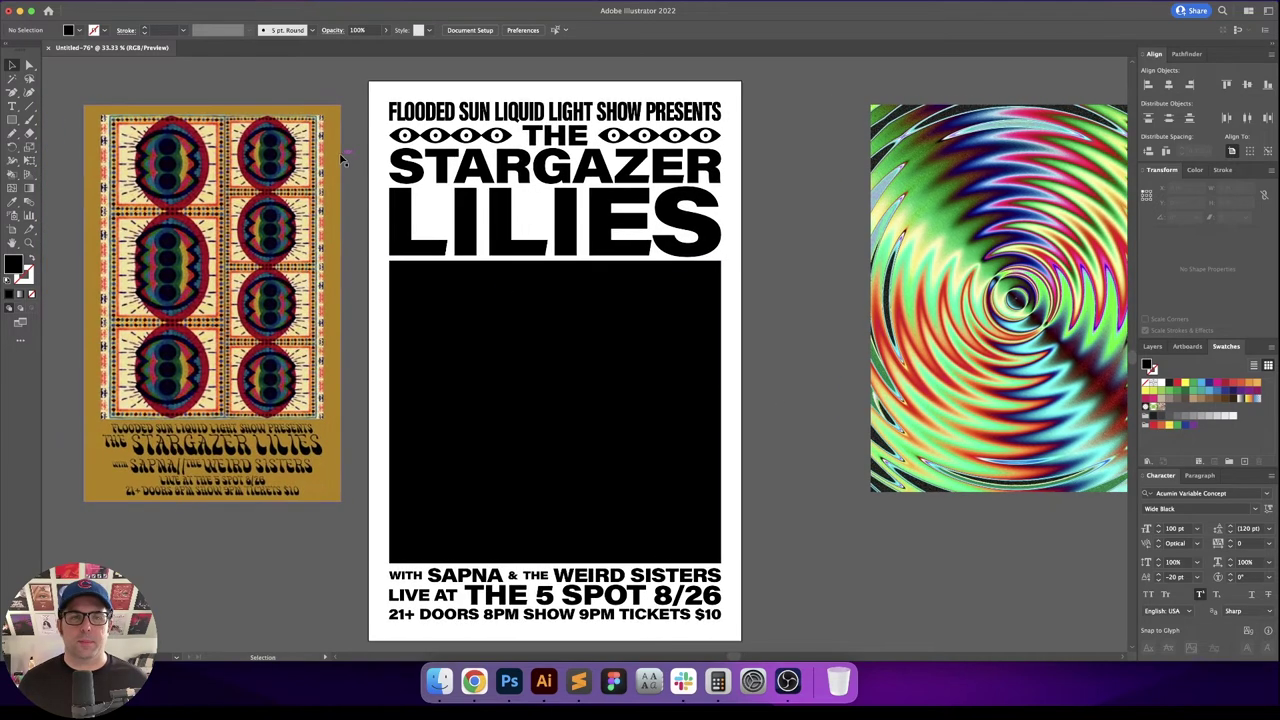
key(a)
drag(376, 87, 762, 593)
key(super+c)
scroll(597, 603, up, 4)
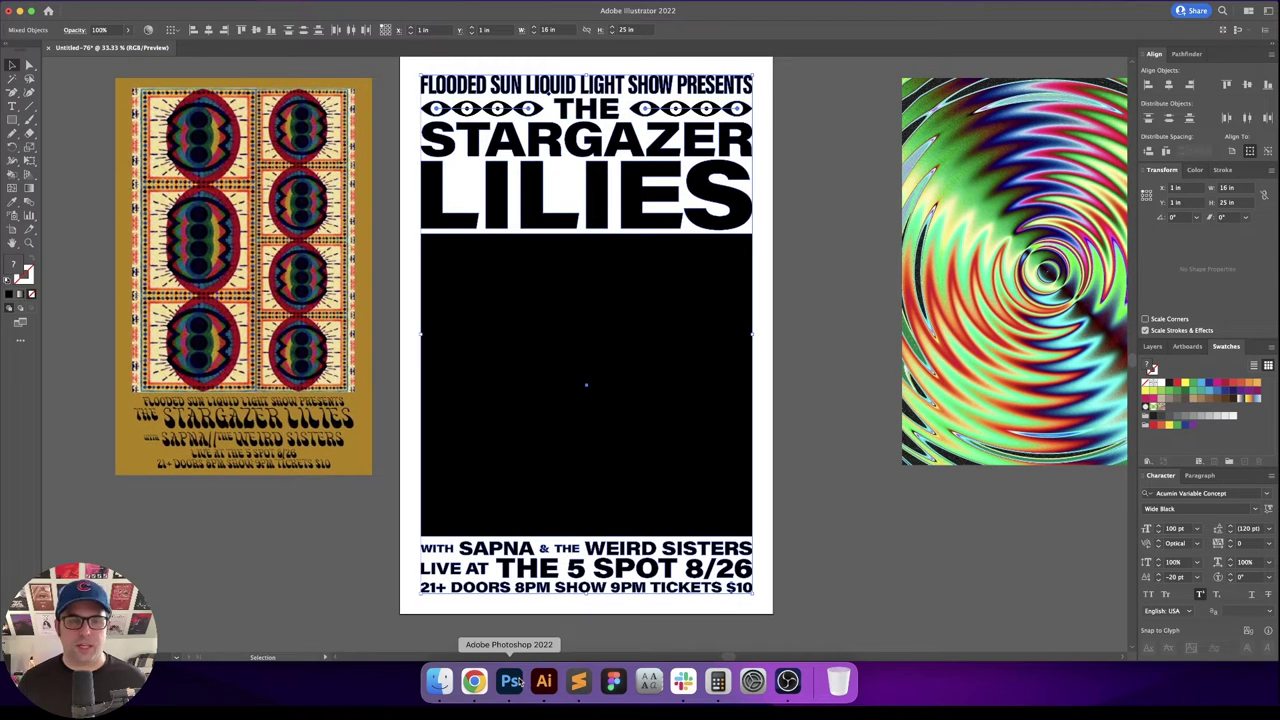
click(510, 682)
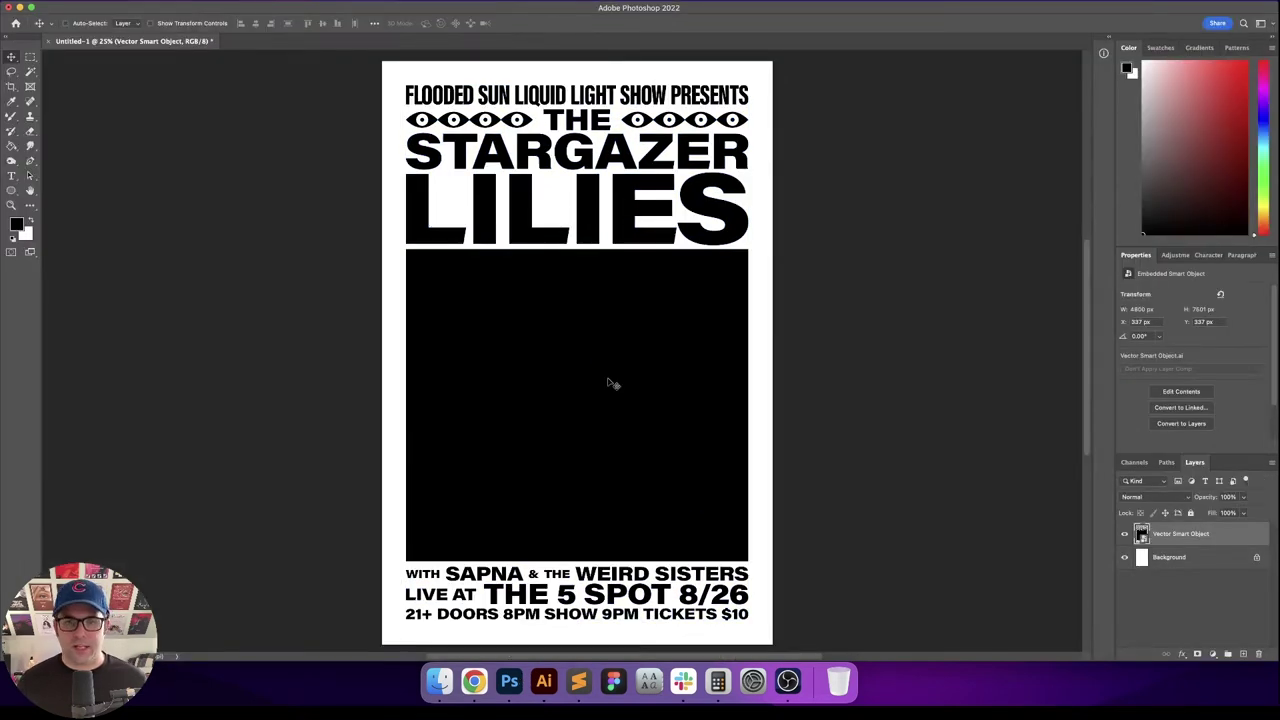
Step: Copy the title lines from Illustrator, paste them into Photoshop as a separate smart object, and align them over the full-poster layer
click(543, 682)
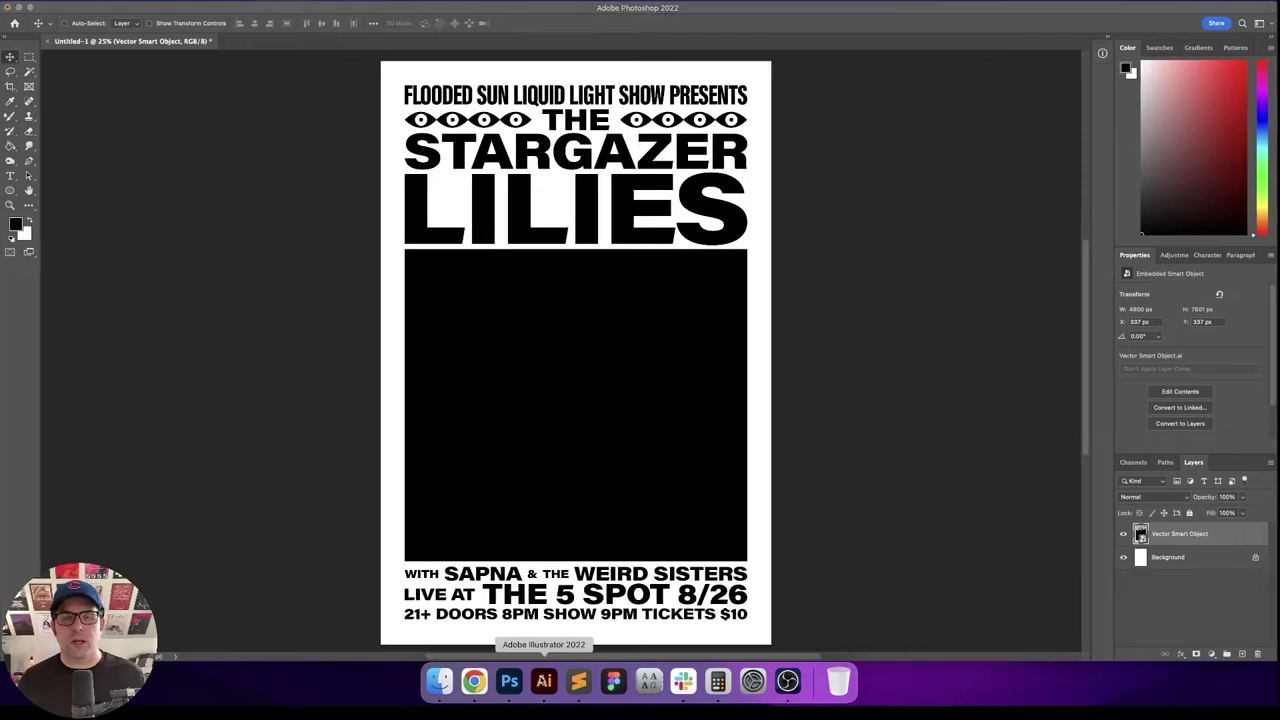
click(787, 147)
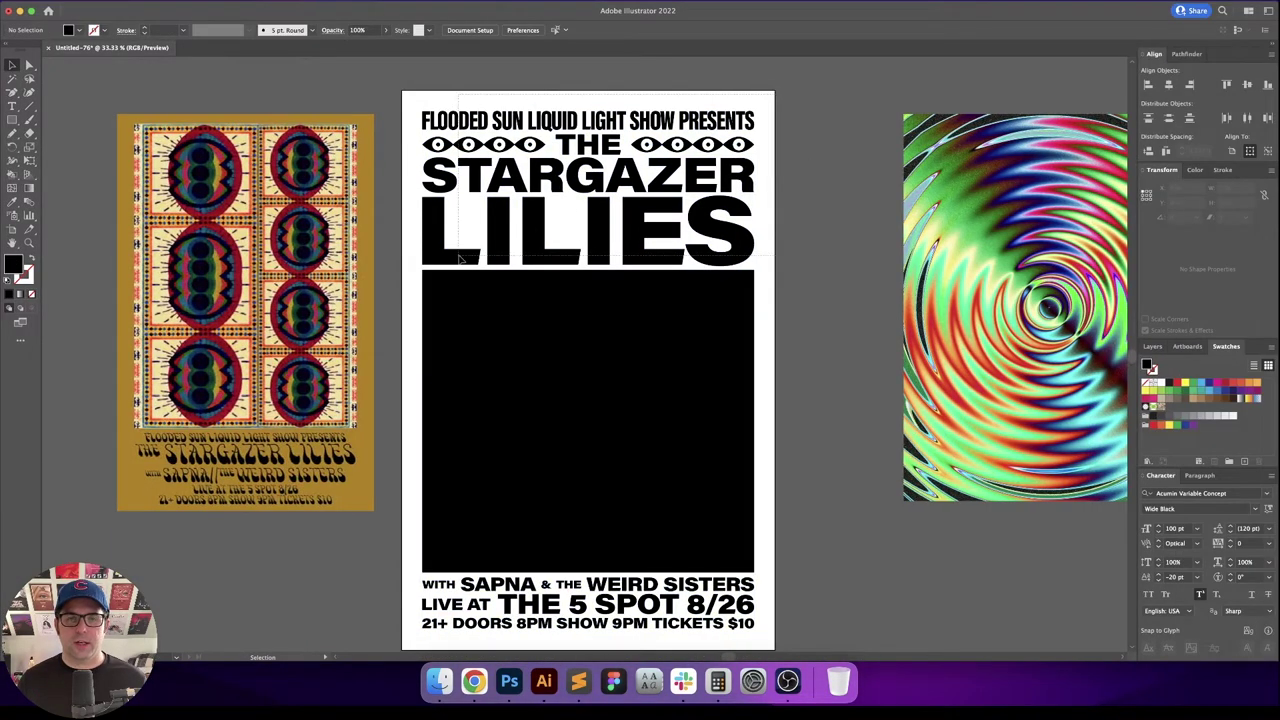
drag(421, 243, 420, 246)
click(509, 682)
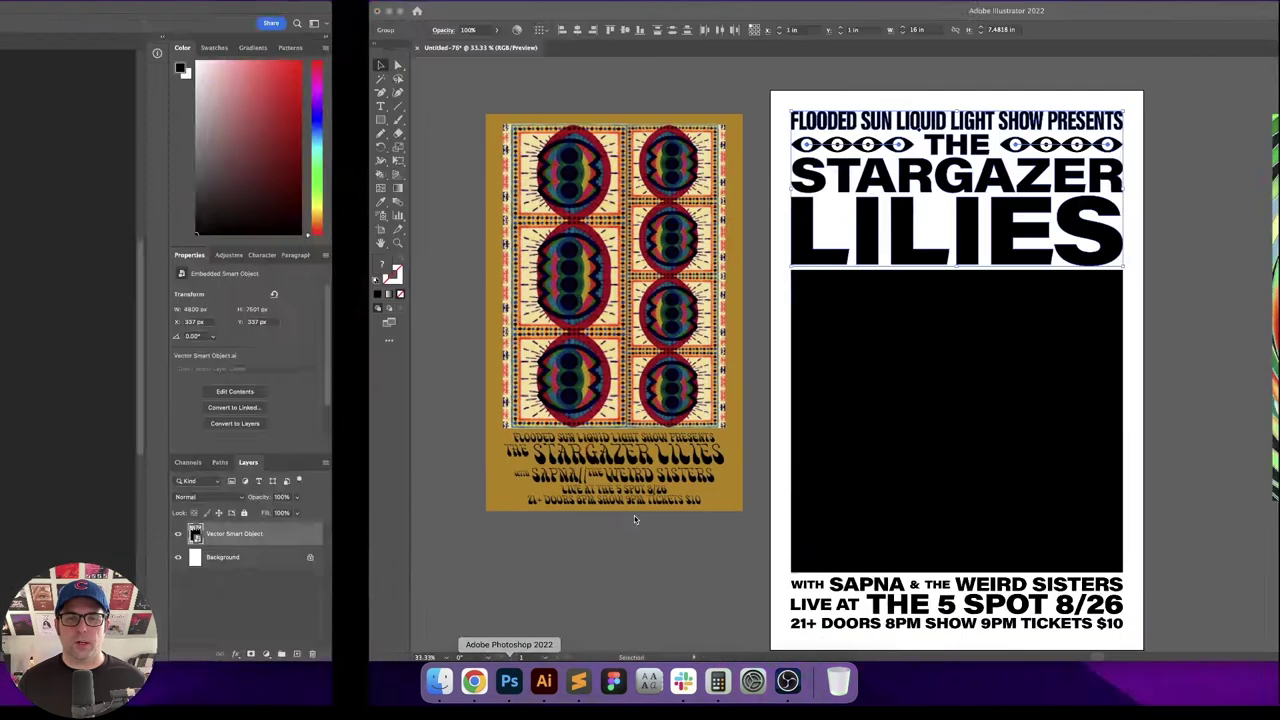
key(super+v)
key(Return)
drag(716, 412, 722, 206)
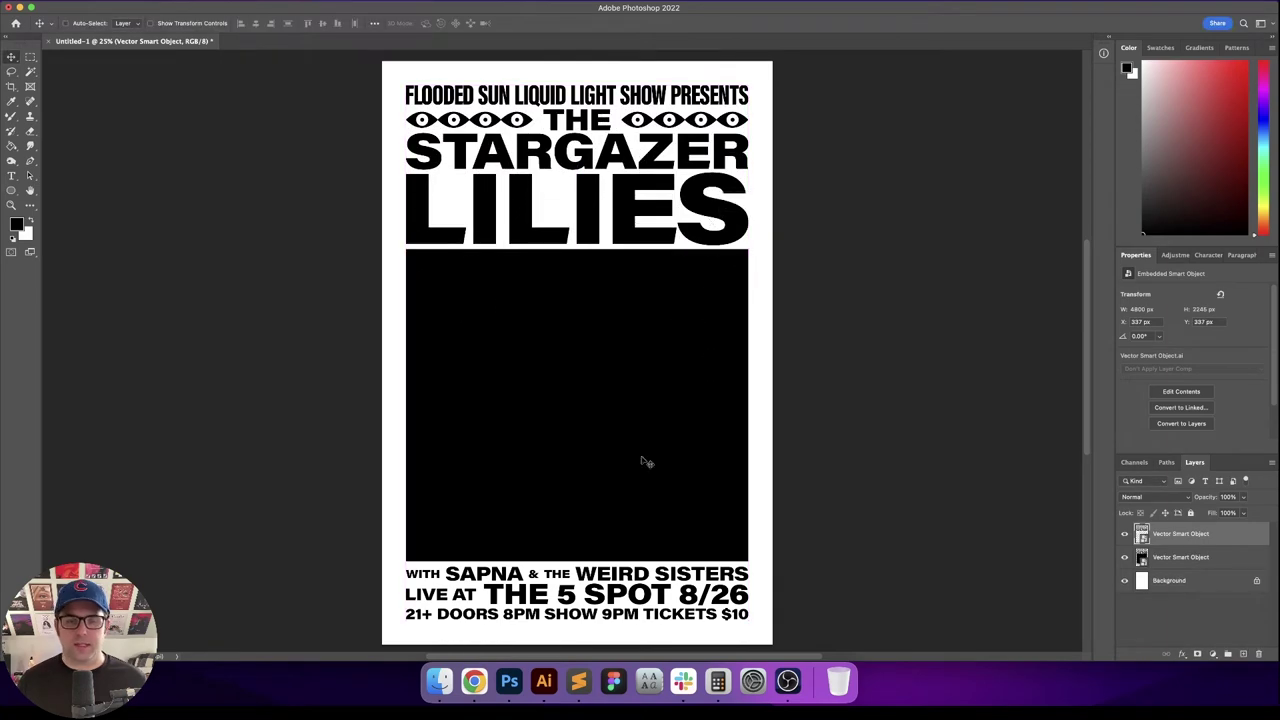
Step: Copy the black block from Illustrator, paste it into Photoshop as its own smart object, and move it over the matching block
click(543, 682)
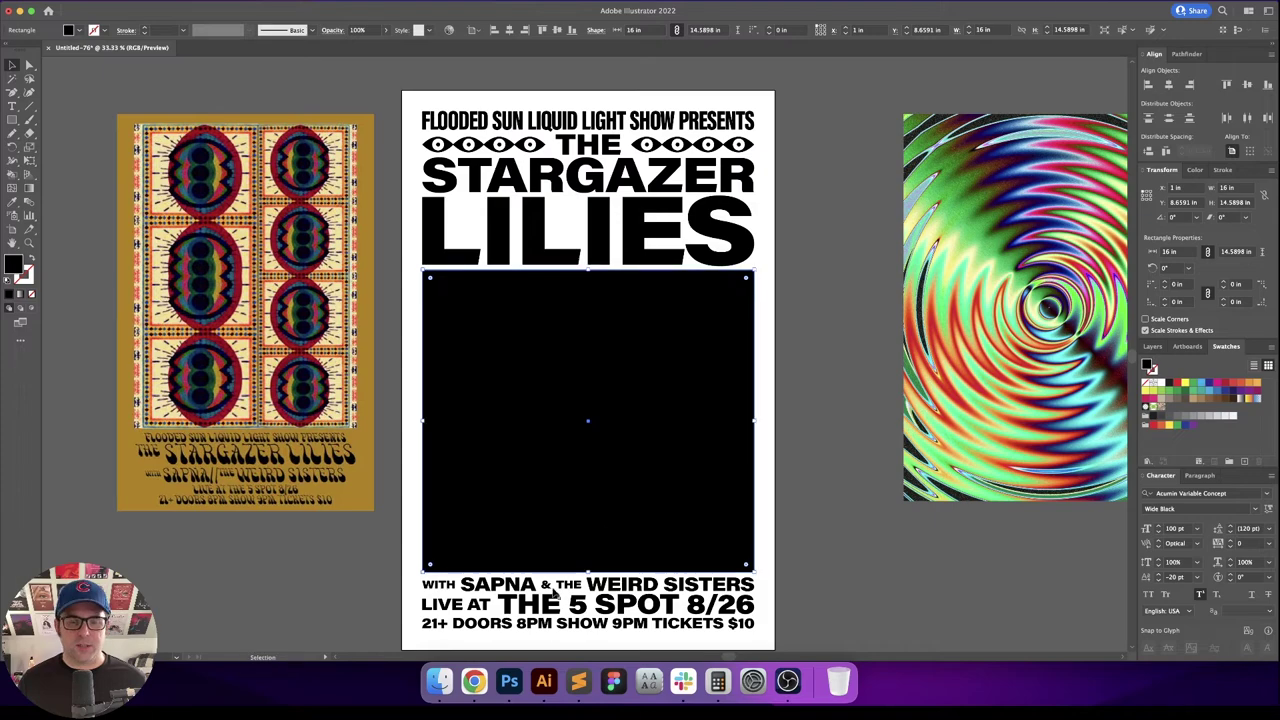
click(509, 682)
key(super+v)
key(Return)
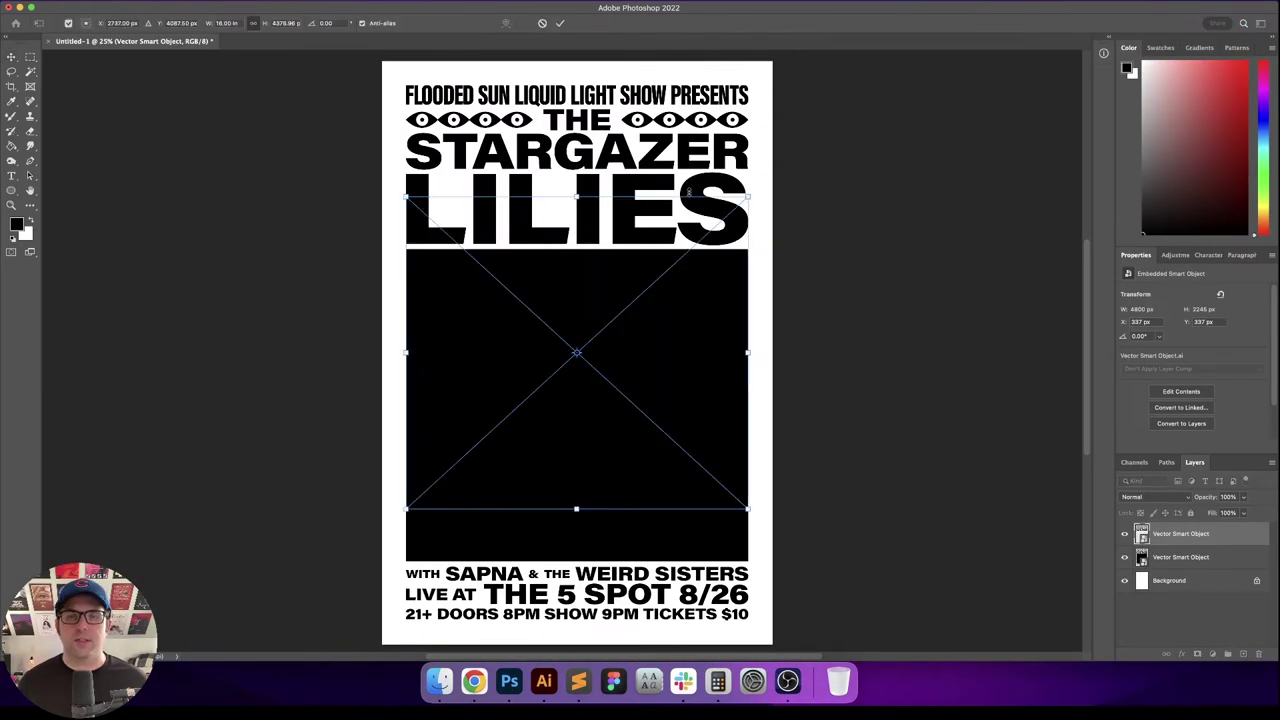
key(Return)
drag(688, 230, 706, 300)
Step: Copy the three bottom text lines from Illustrator, paste them into Photoshop as a smart object, and align them over the originals
click(543, 682)
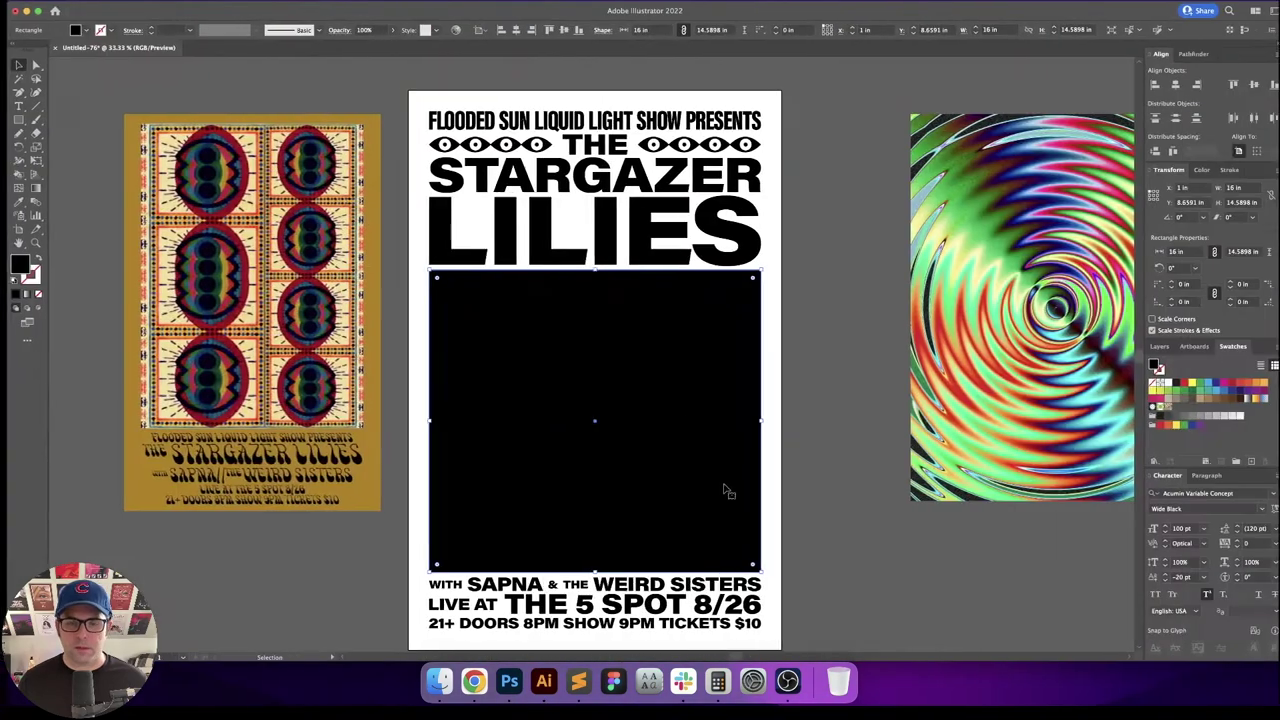
scroll(786, 494, down, 3)
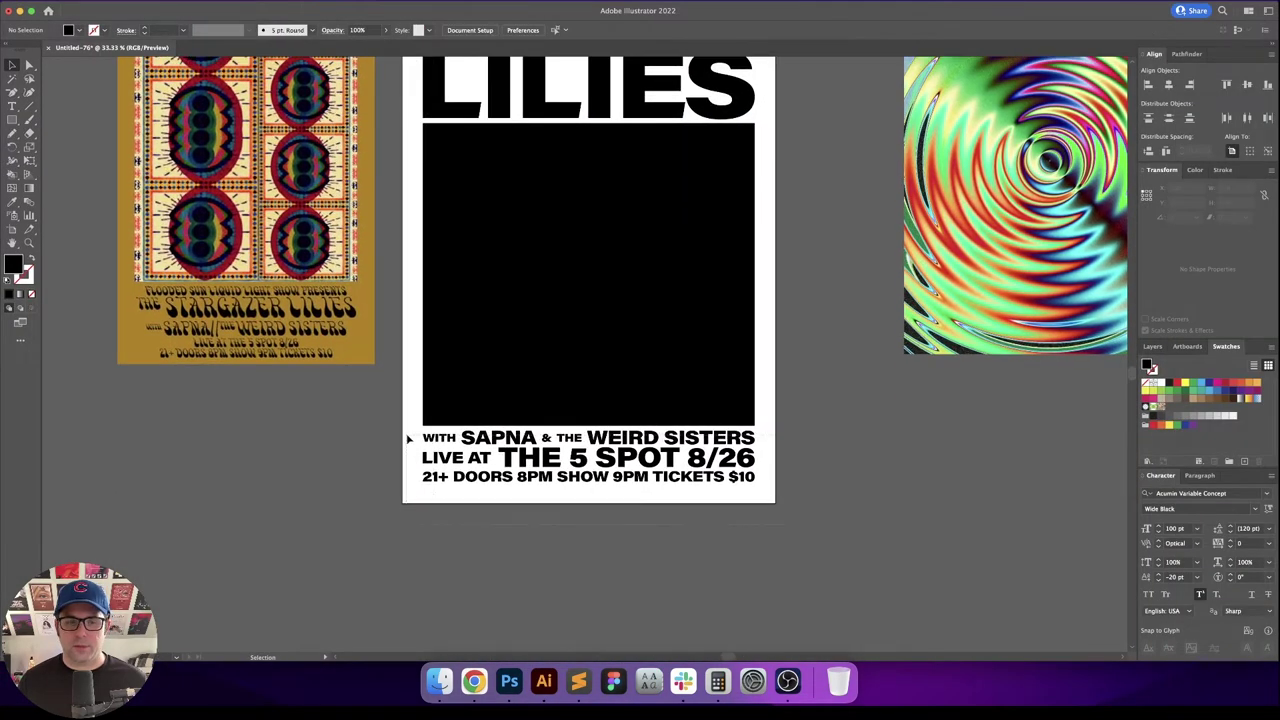
drag(409, 440, 407, 437)
click(510, 682)
key(super+v)
key(Return)
drag(680, 328, 677, 559)
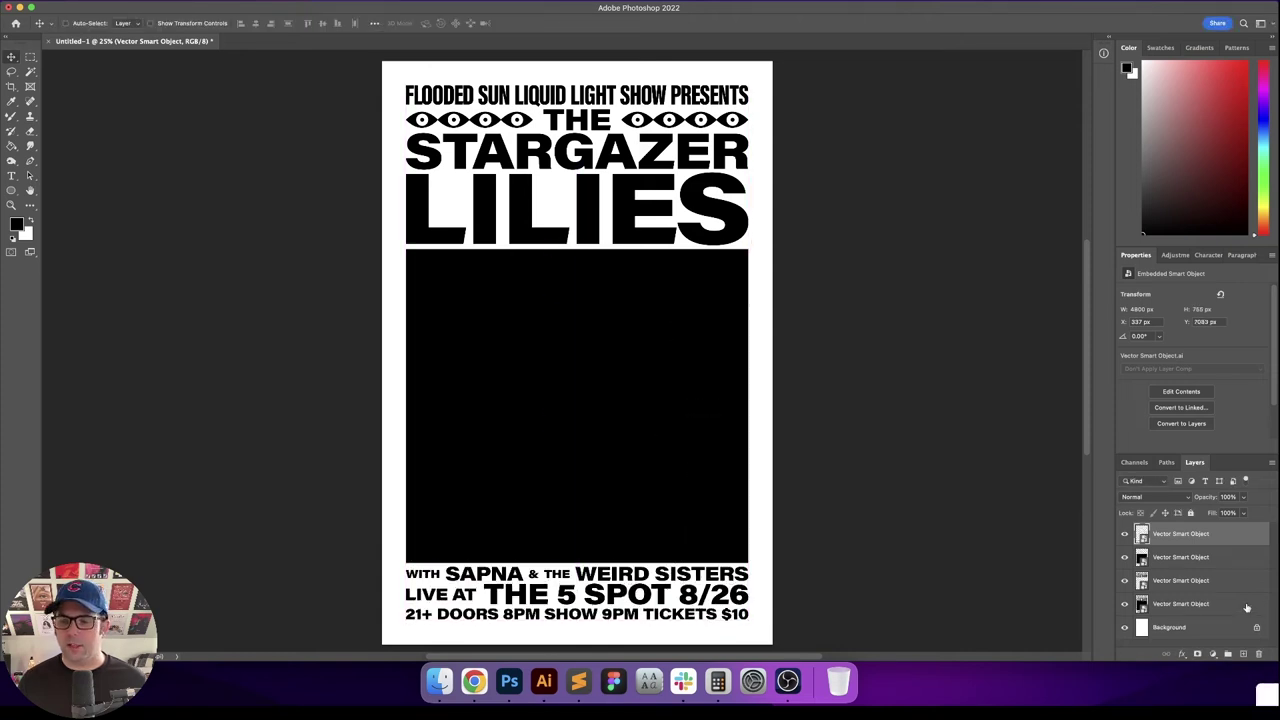
click(1246, 604)
key(Delete)
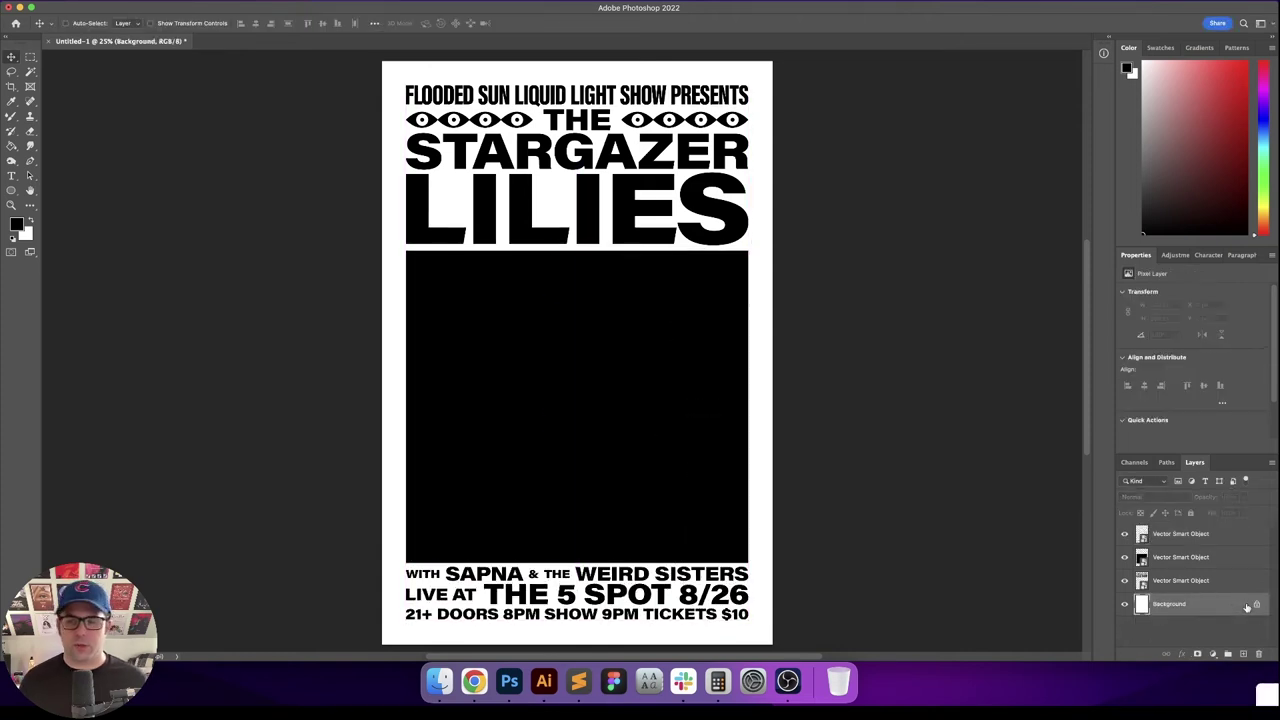
key(super+z)
Step: Nudge the separate black block vertically to match the full-poster smart object, and delete that full-poster layer
click(1212, 557)
key(Down)
key(Down)
key(Down)
key(Down)
key(Down)
key(Down)
key(Down)
key(Down)
key(Down)
key(Down)
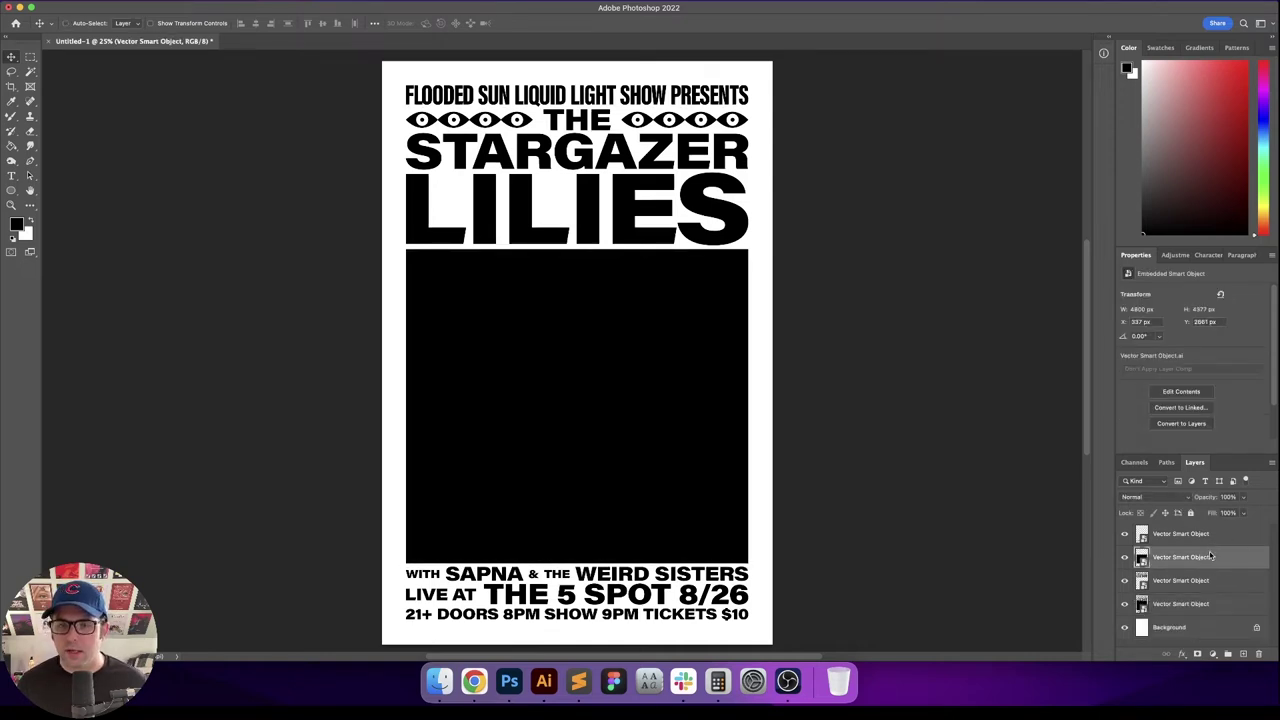
key(Up)
key(Up)
key(Up)
key(Up)
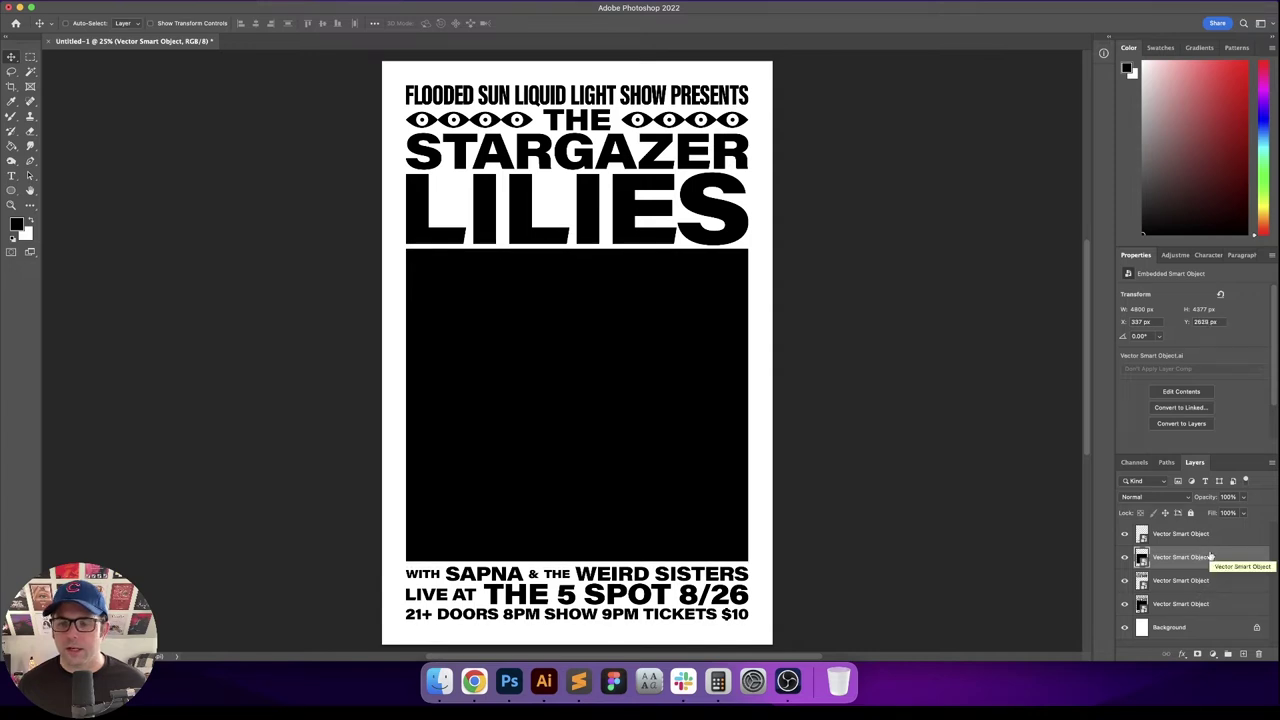
click(1221, 603)
key(Delete)
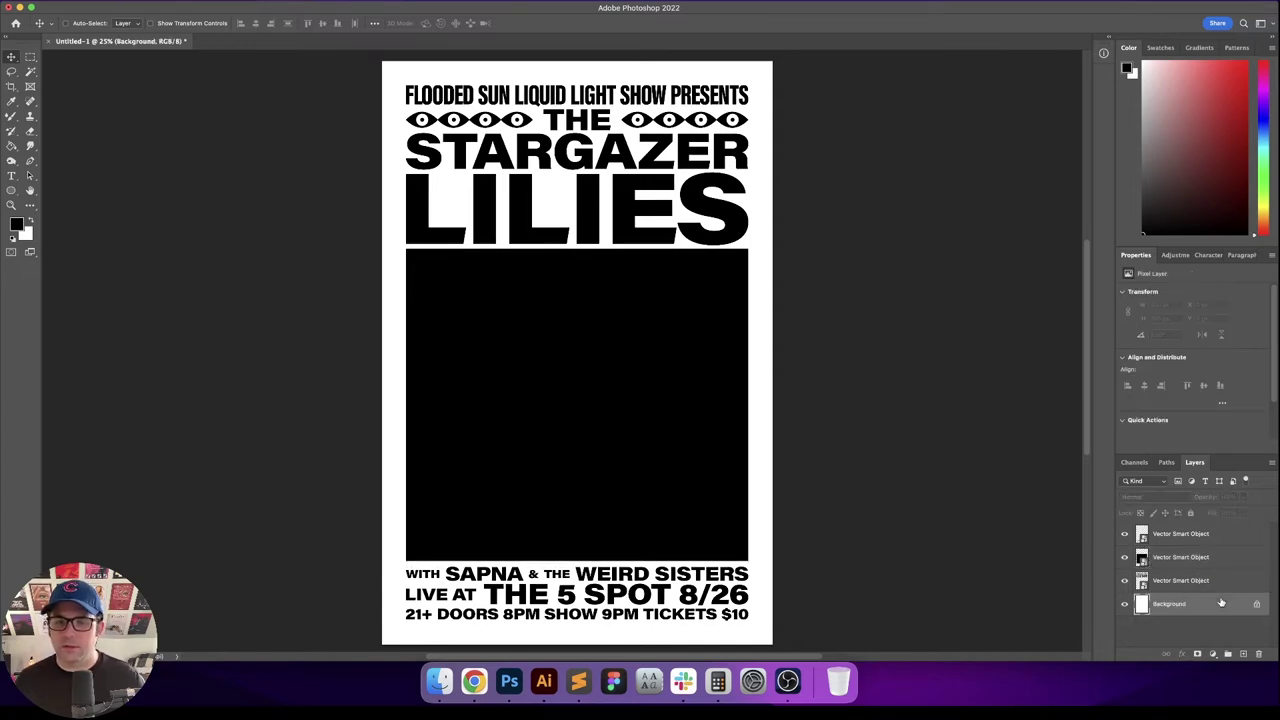
Step: Add an Invert adjustment layer above all the artwork layers for white artwork on black
click(1217, 537)
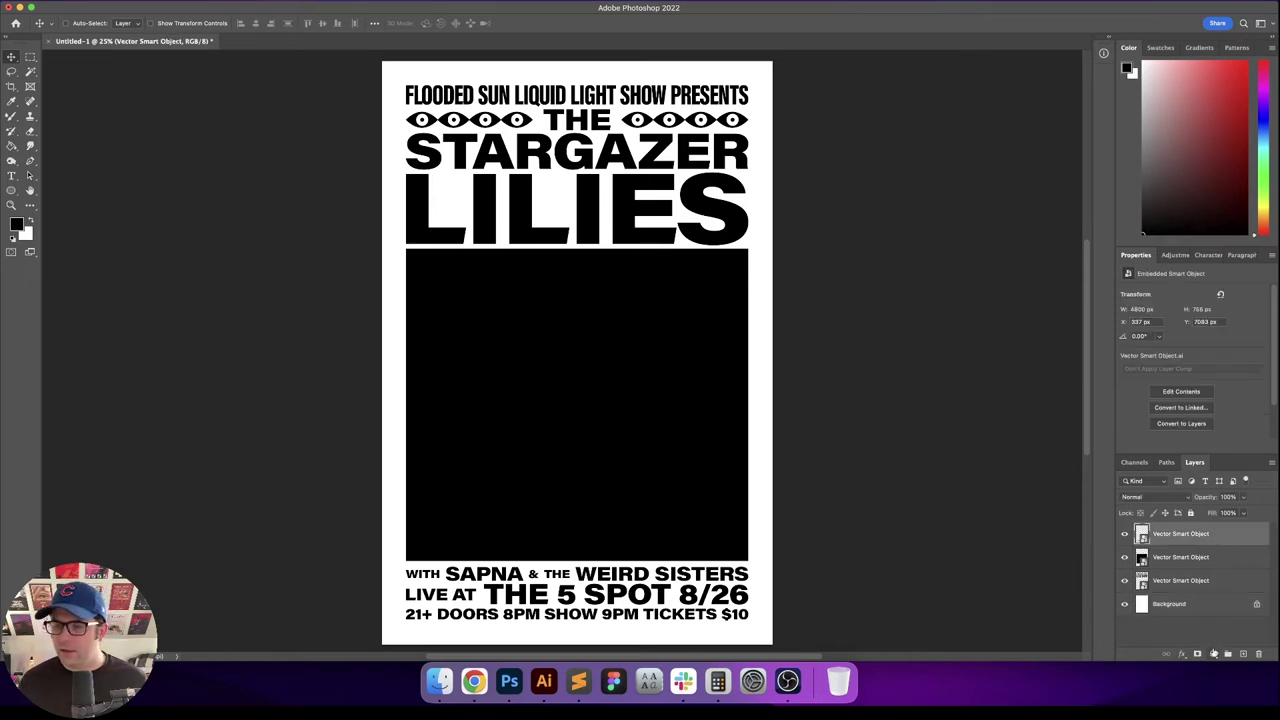
click(1213, 654)
click(1222, 582)
key(ctrl+i)
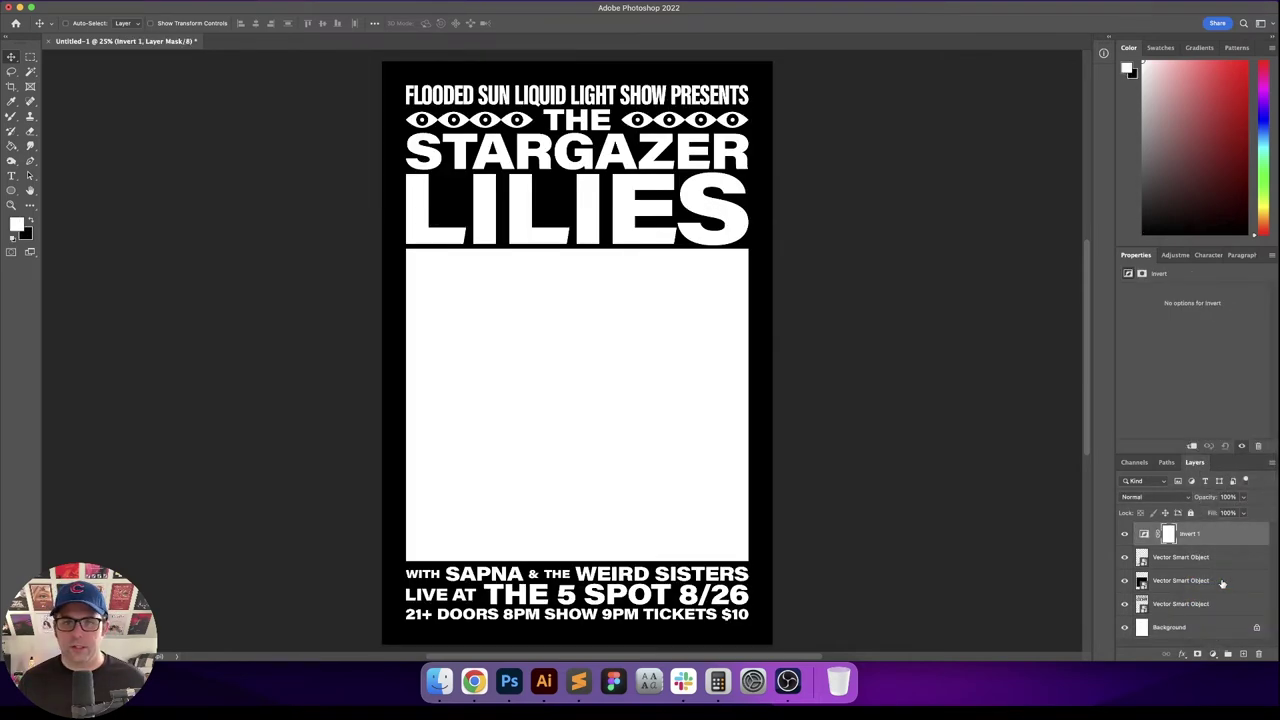
scroll(843, 444, down, 2)
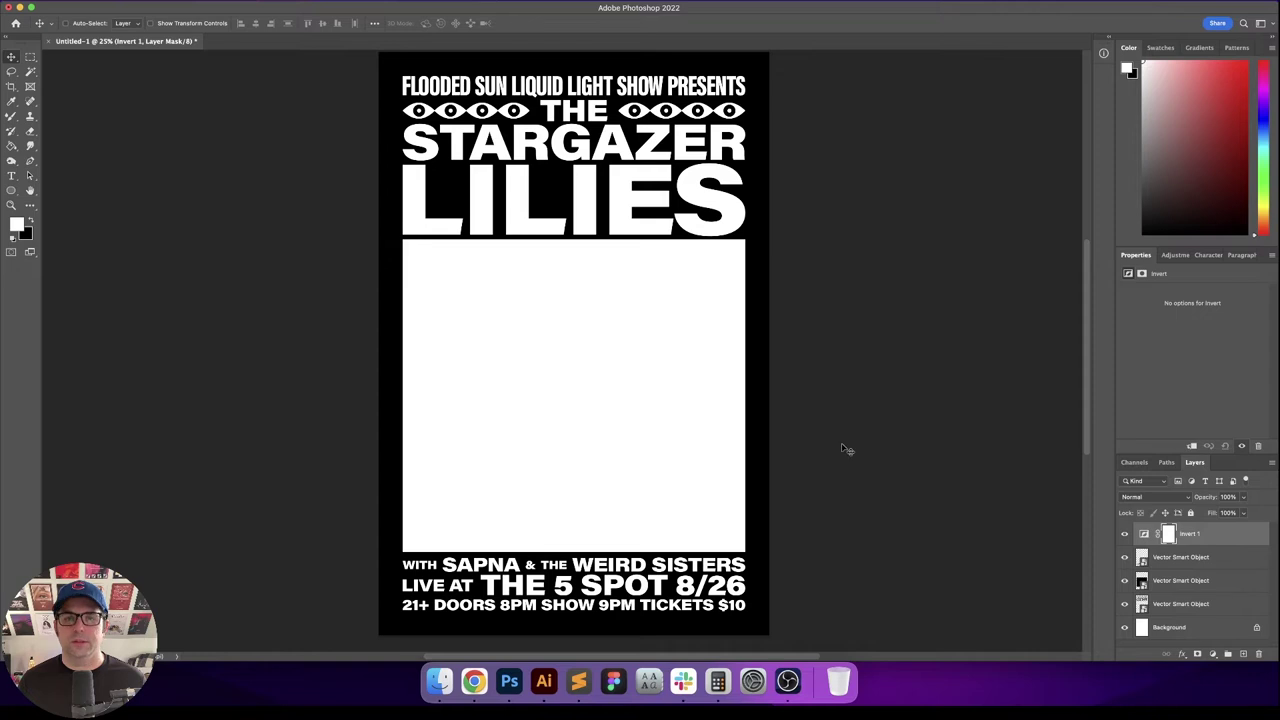
scroll(622, 255, up, 3)
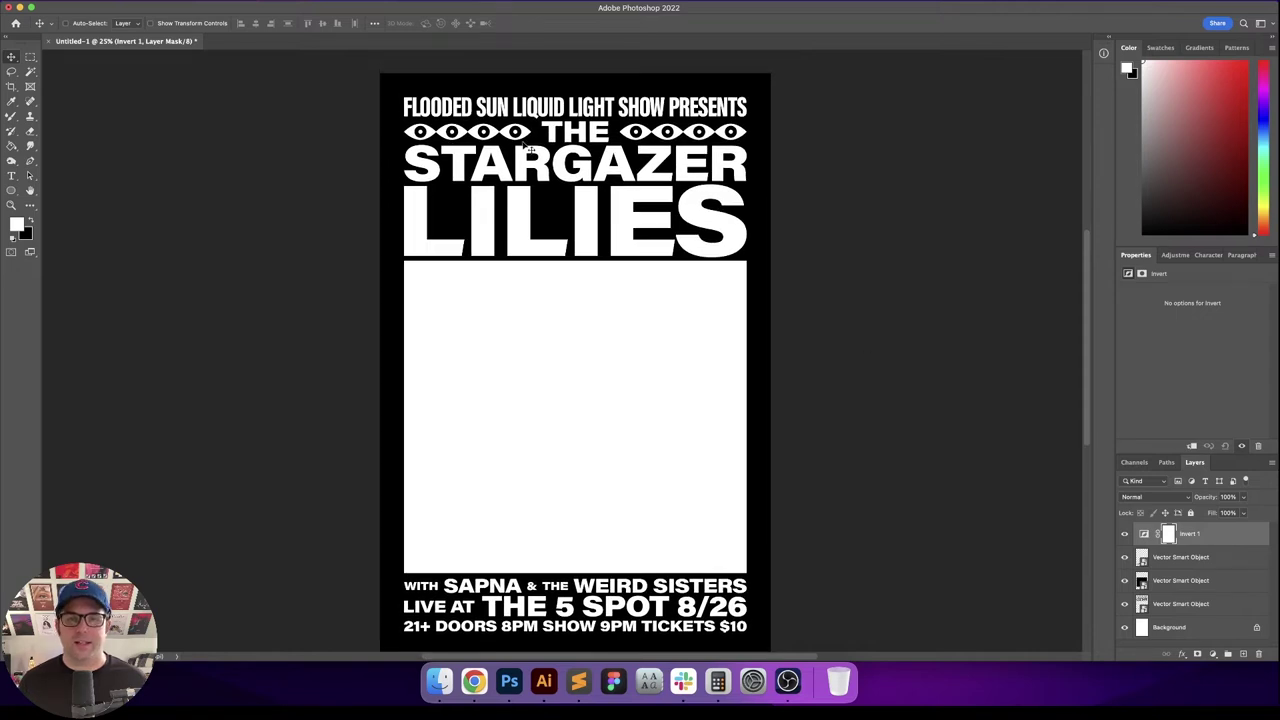
Step: Copy the enlarged psychedelic swirl photo from the Unsplash page in Chrome and paste it into the Photoshop poster directly above the central block's layer
click(1237, 557)
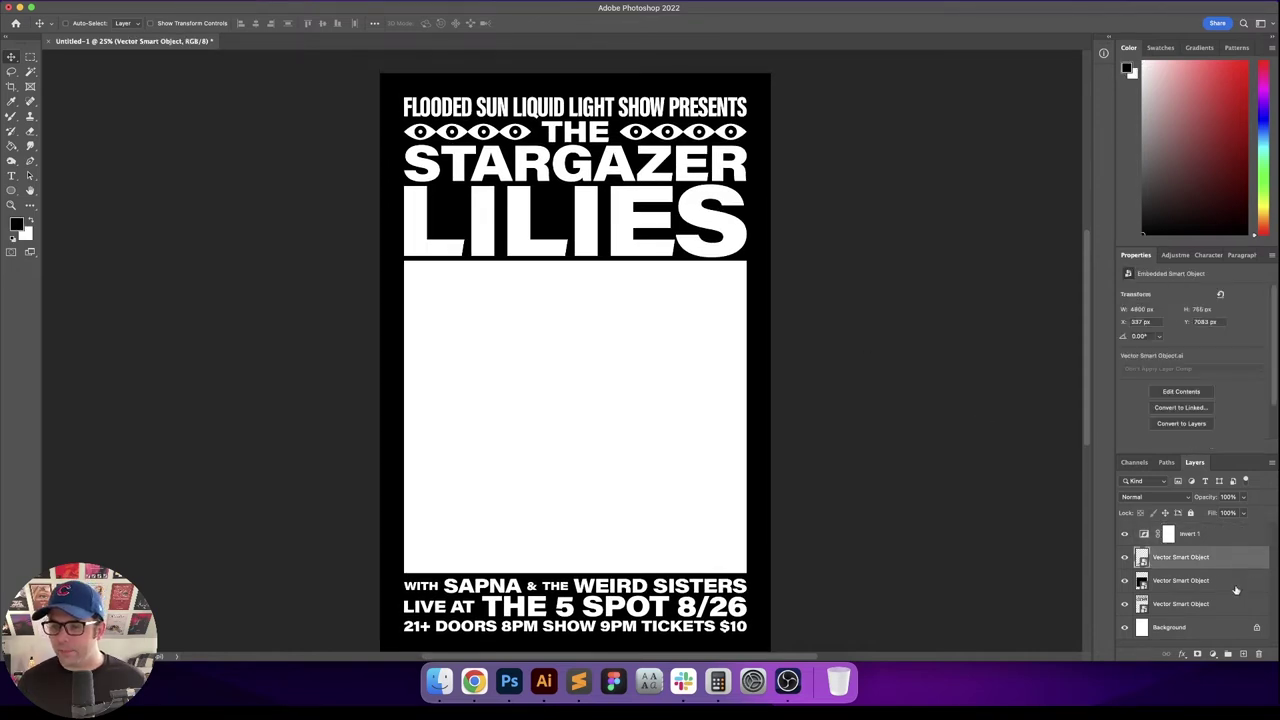
click(1245, 581)
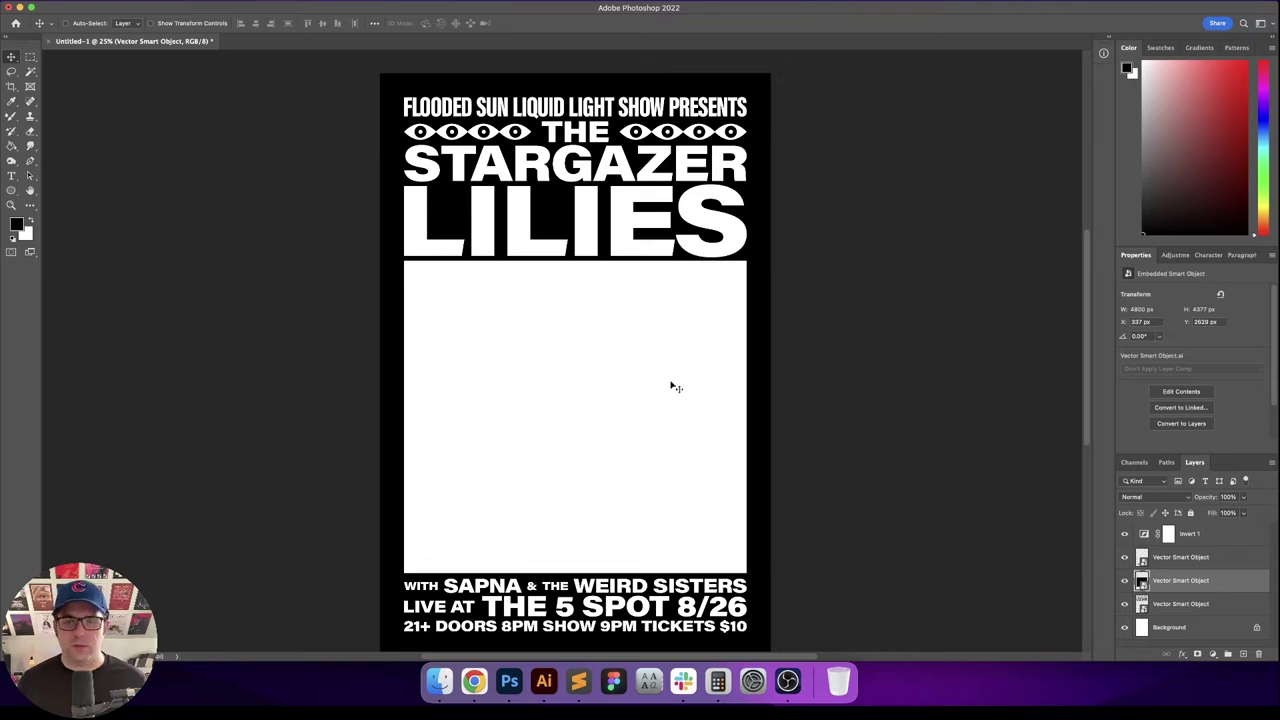
click(474, 684)
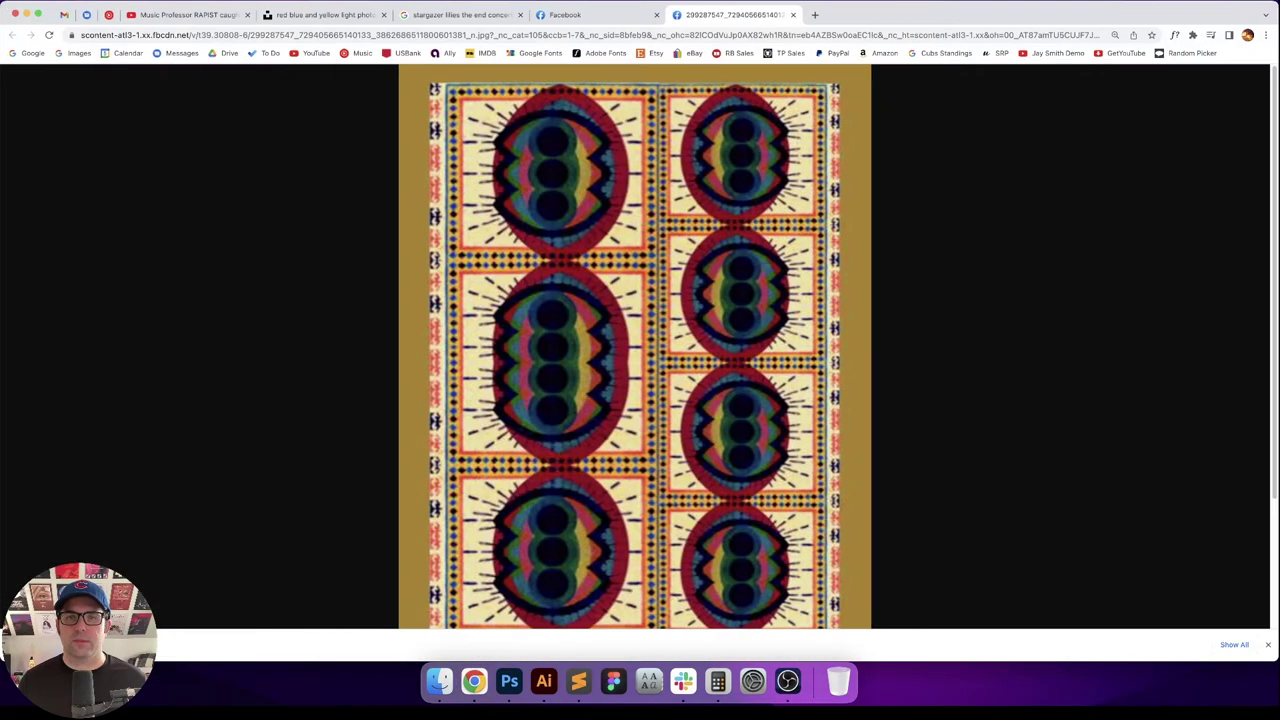
click(320, 14)
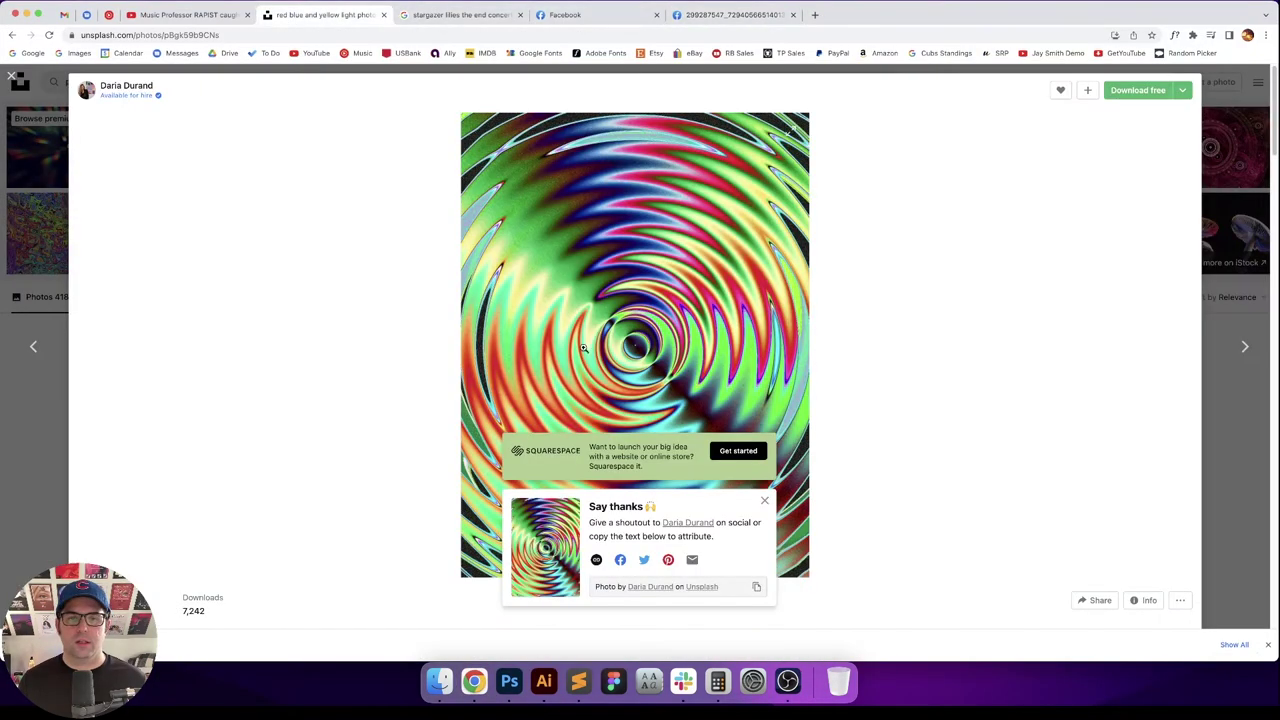
click(673, 343)
right_click(650, 230)
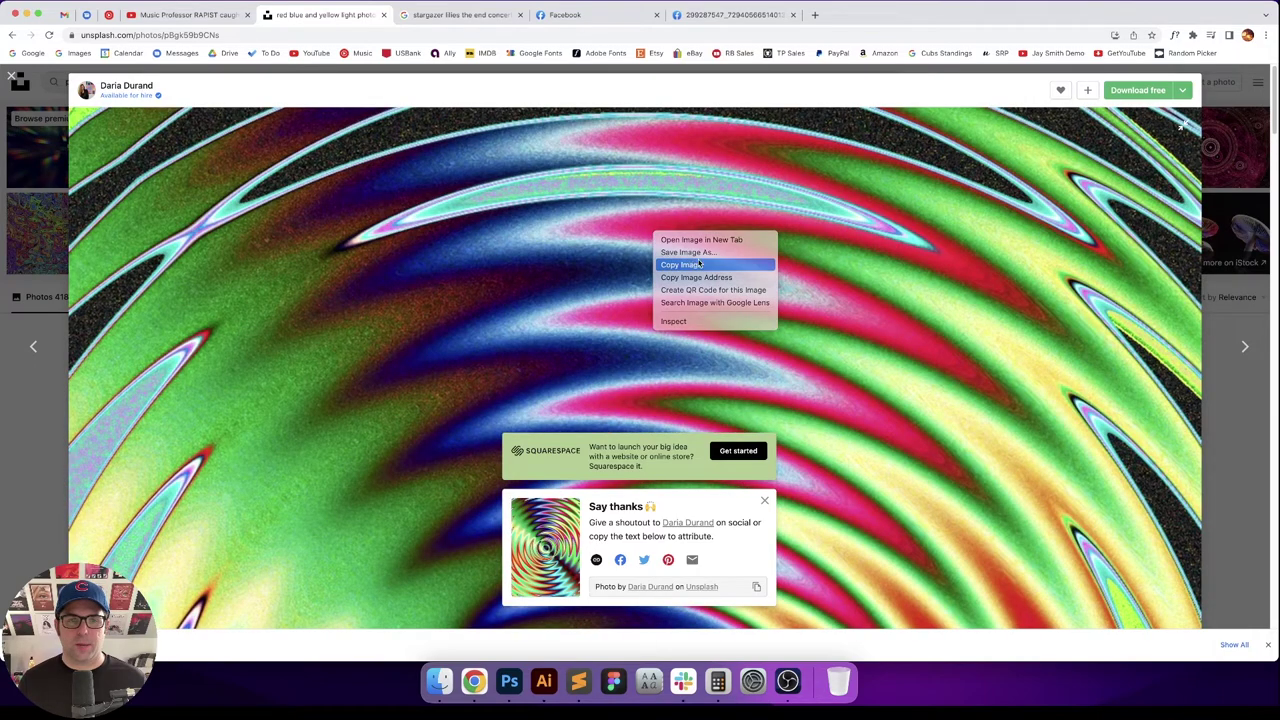
click(688, 266)
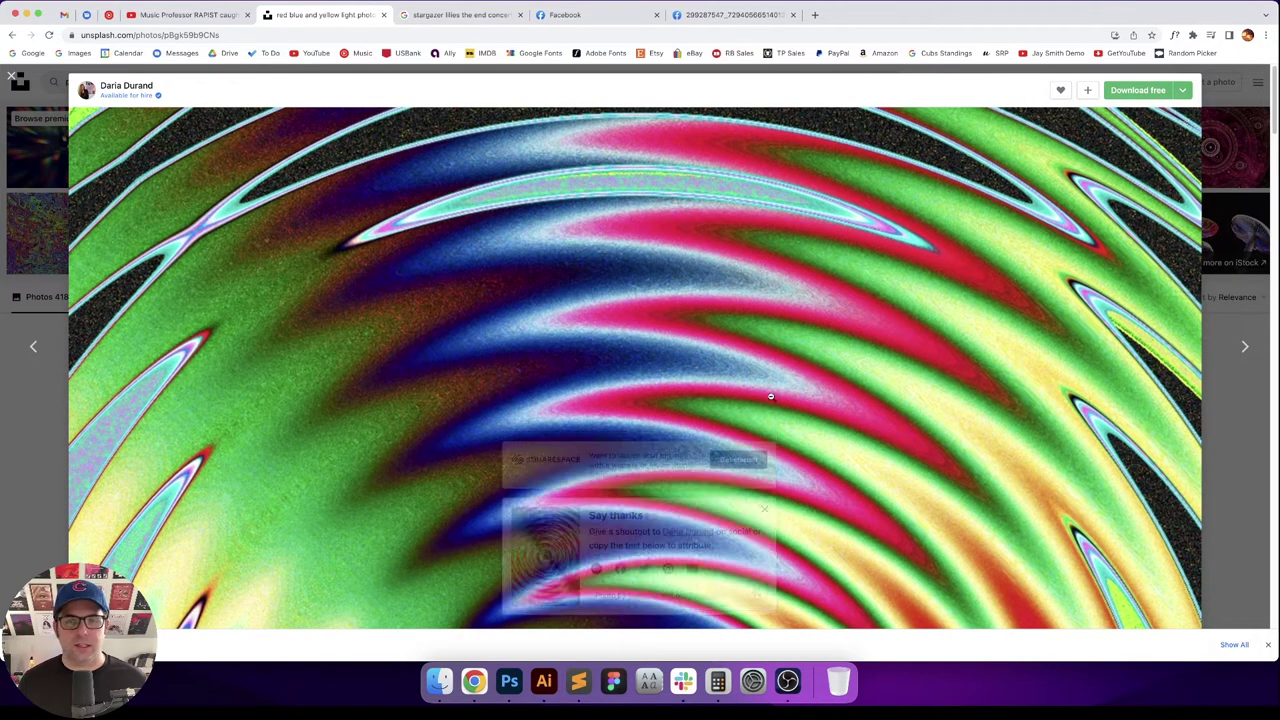
scroll(808, 306, down, 5)
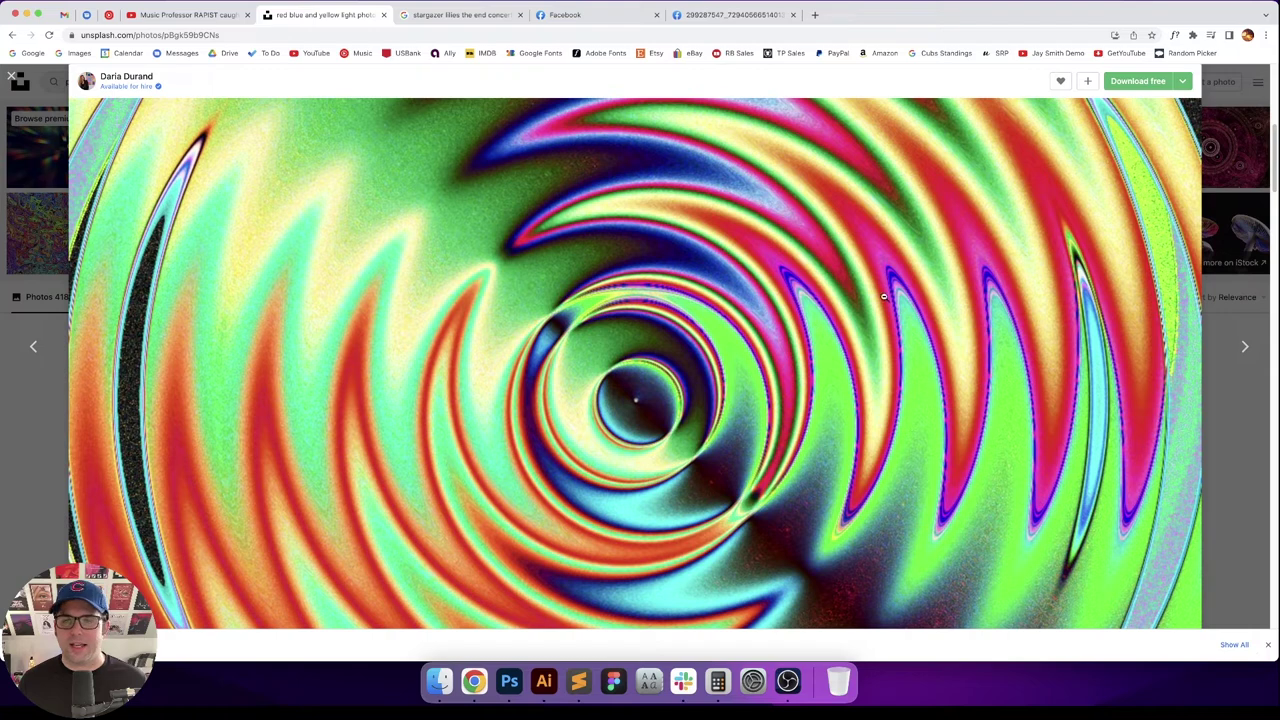
click(506, 696)
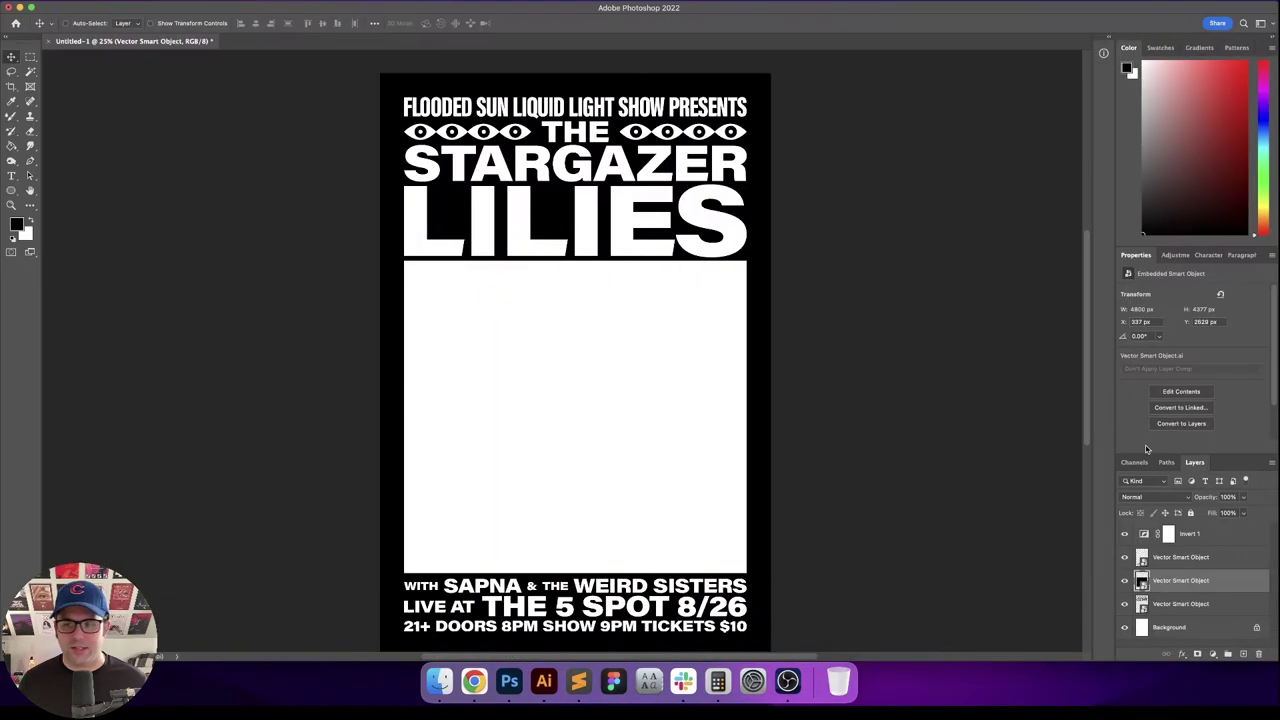
key(super+v)
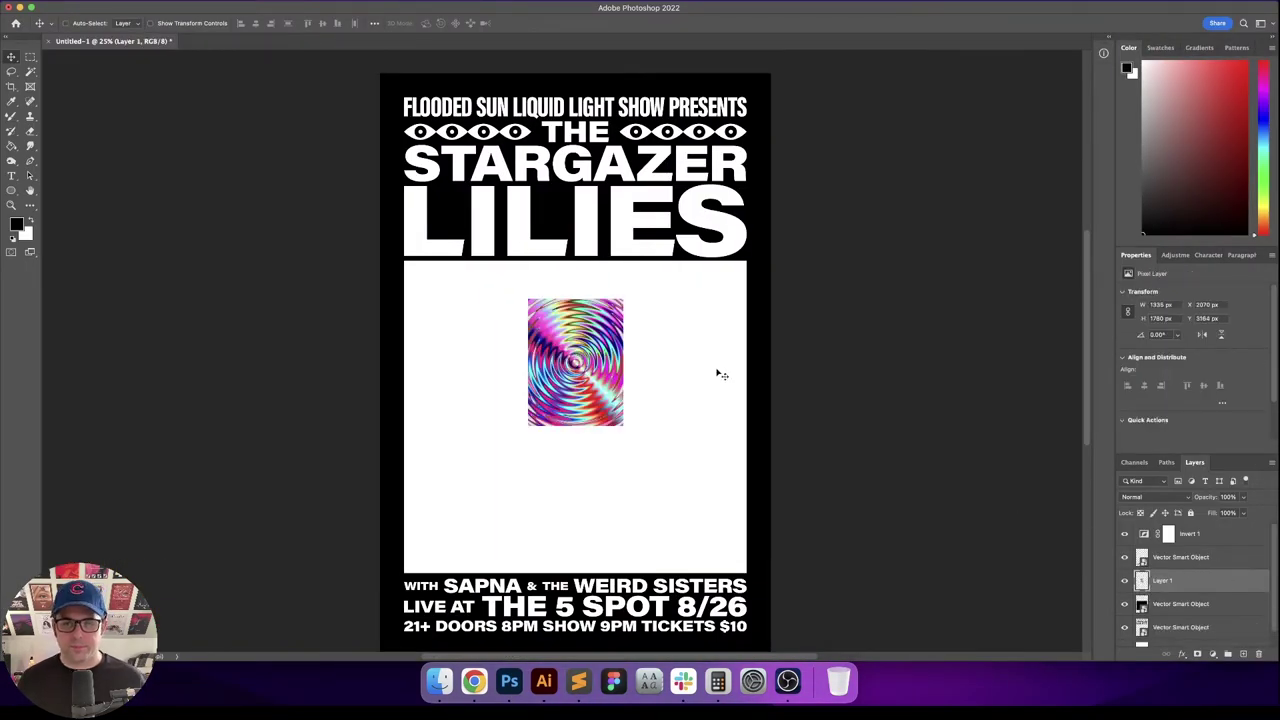
Step: Move the pasted swirl image down so it is centred on the large central block
drag(587, 369, 663, 351)
key(super+t)
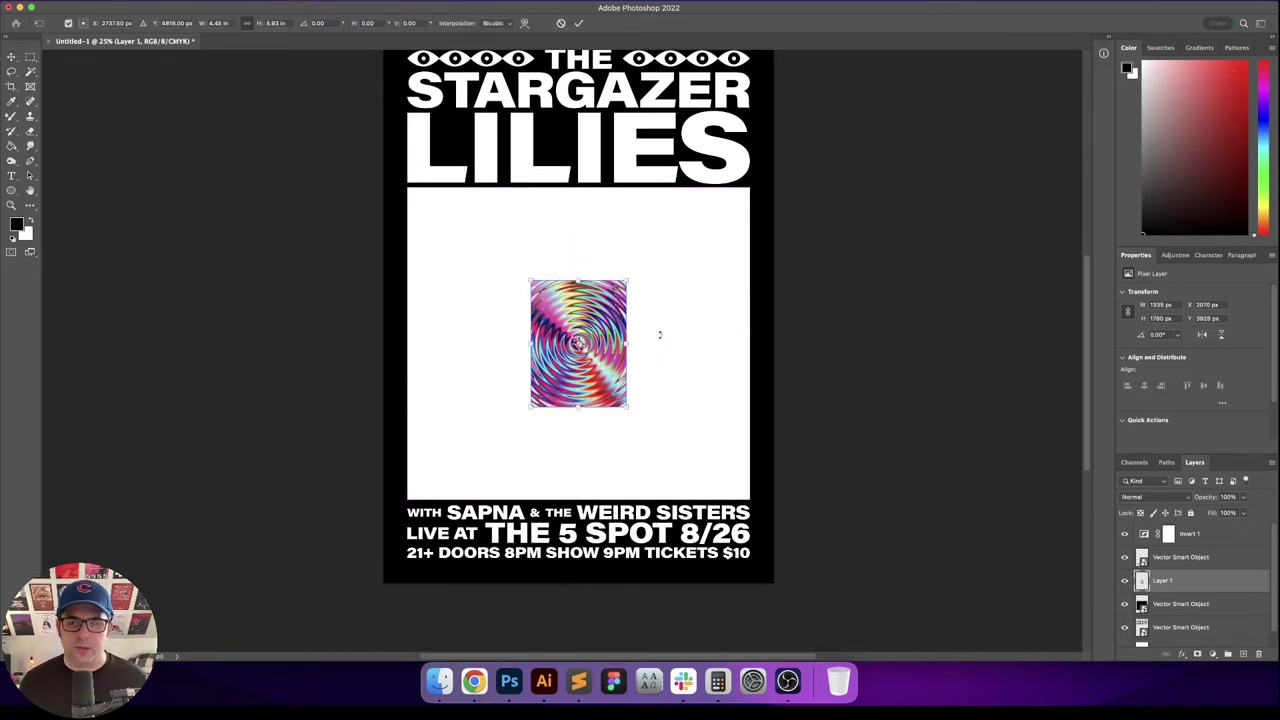
key(Return)
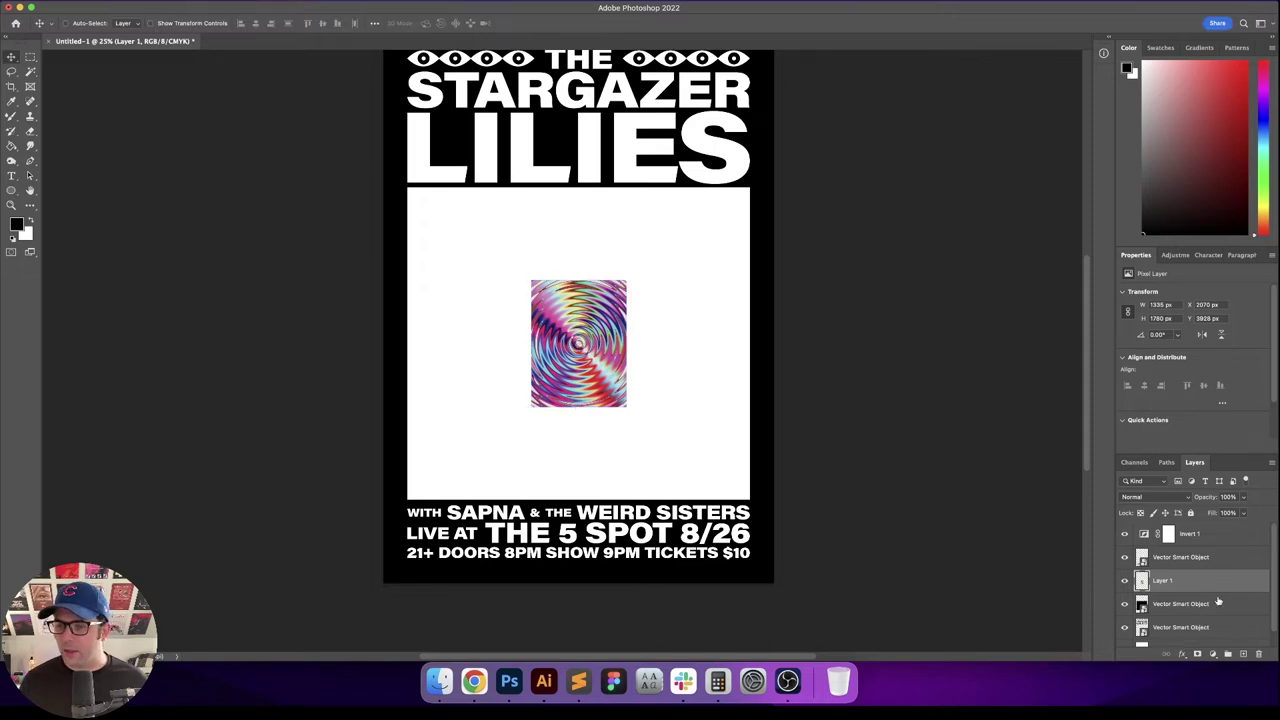
Step: Clip the swirl image to the central block's layer and scale it up to about 4979 px wide so it fills the block
alt+click(1224, 591)
key(super+t)
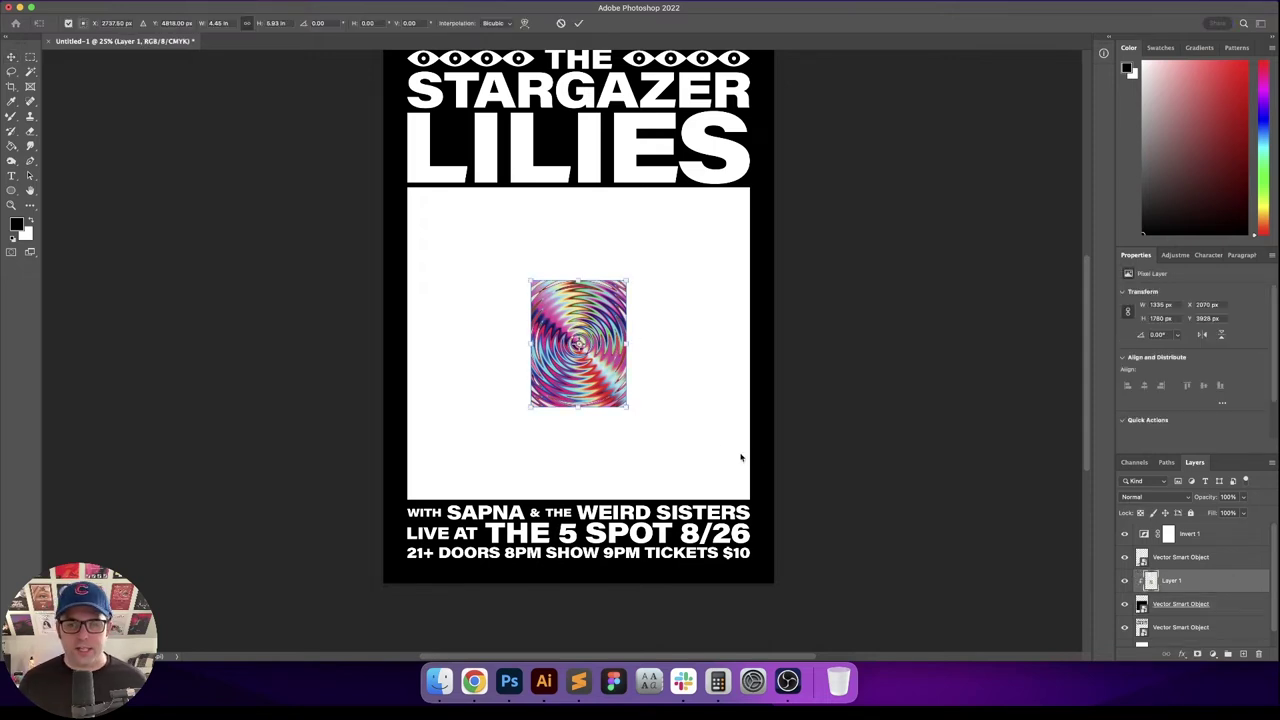
drag(629, 342, 763, 362)
key(Return)
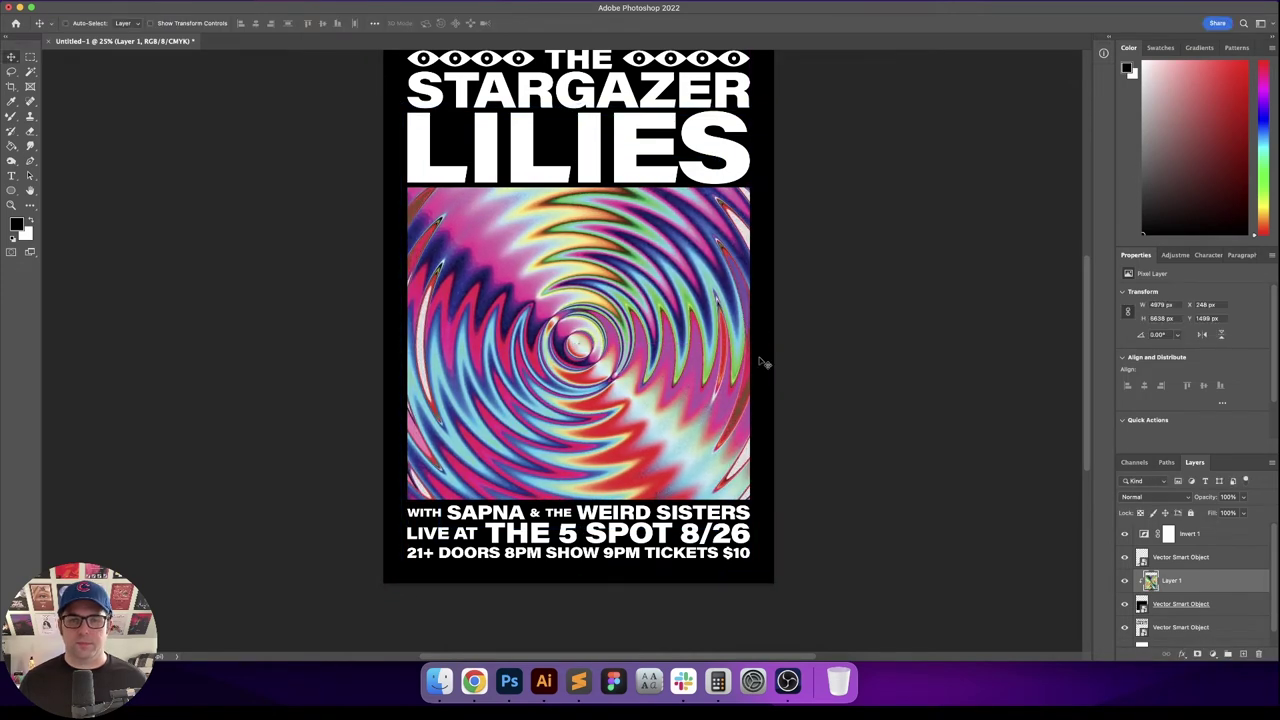
Step: Open the contents of the bottom text lines' smart object for editing in Illustrator
drag(708, 277, 725, 345)
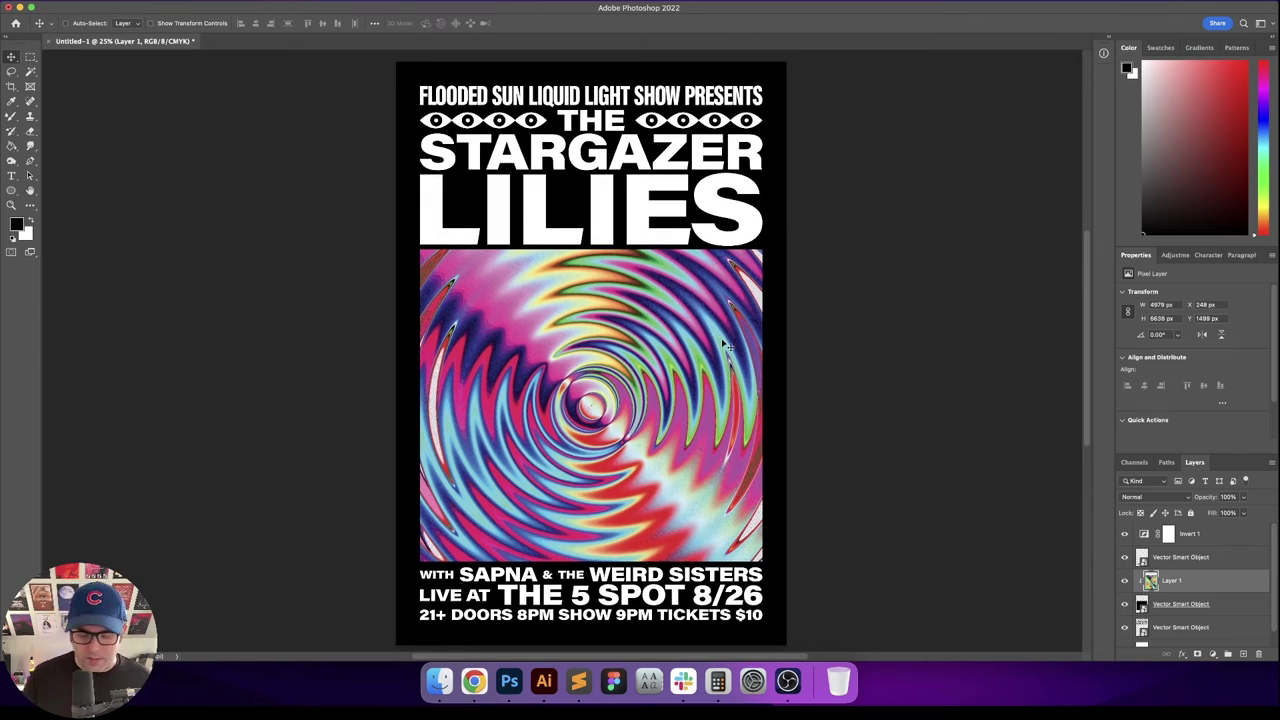
key(super+0)
click(1228, 558)
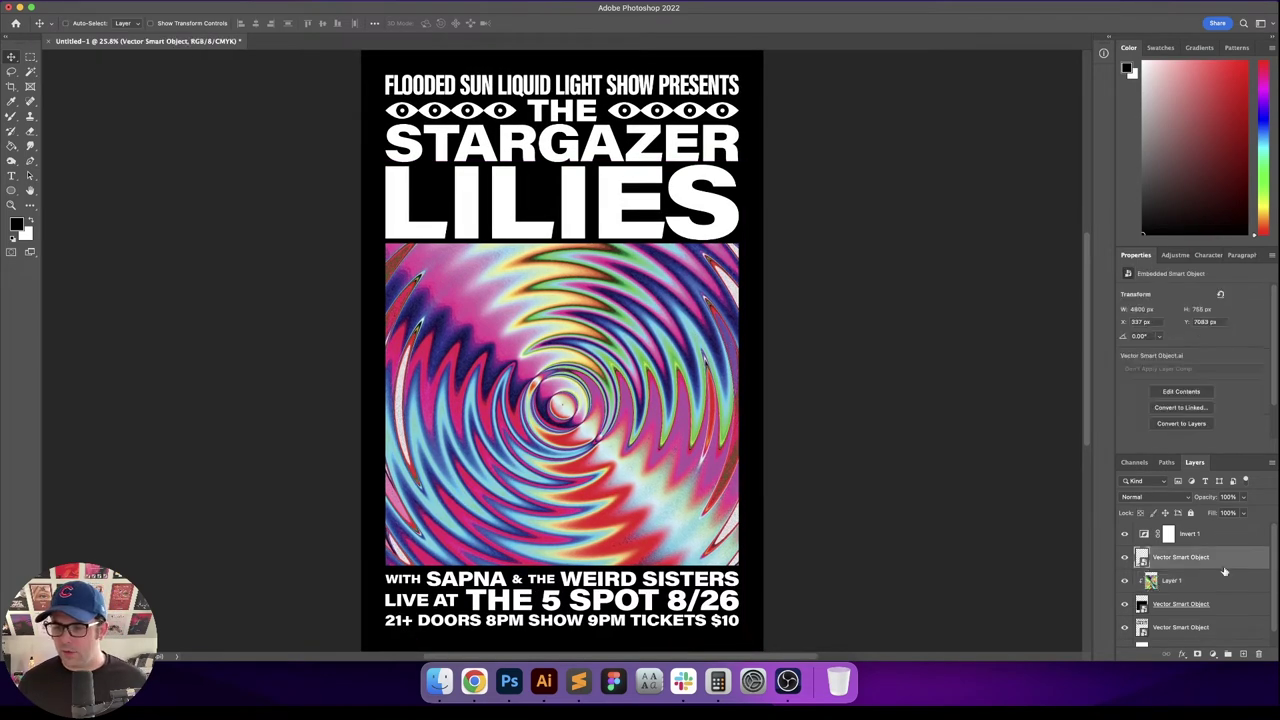
double_click(1143, 557)
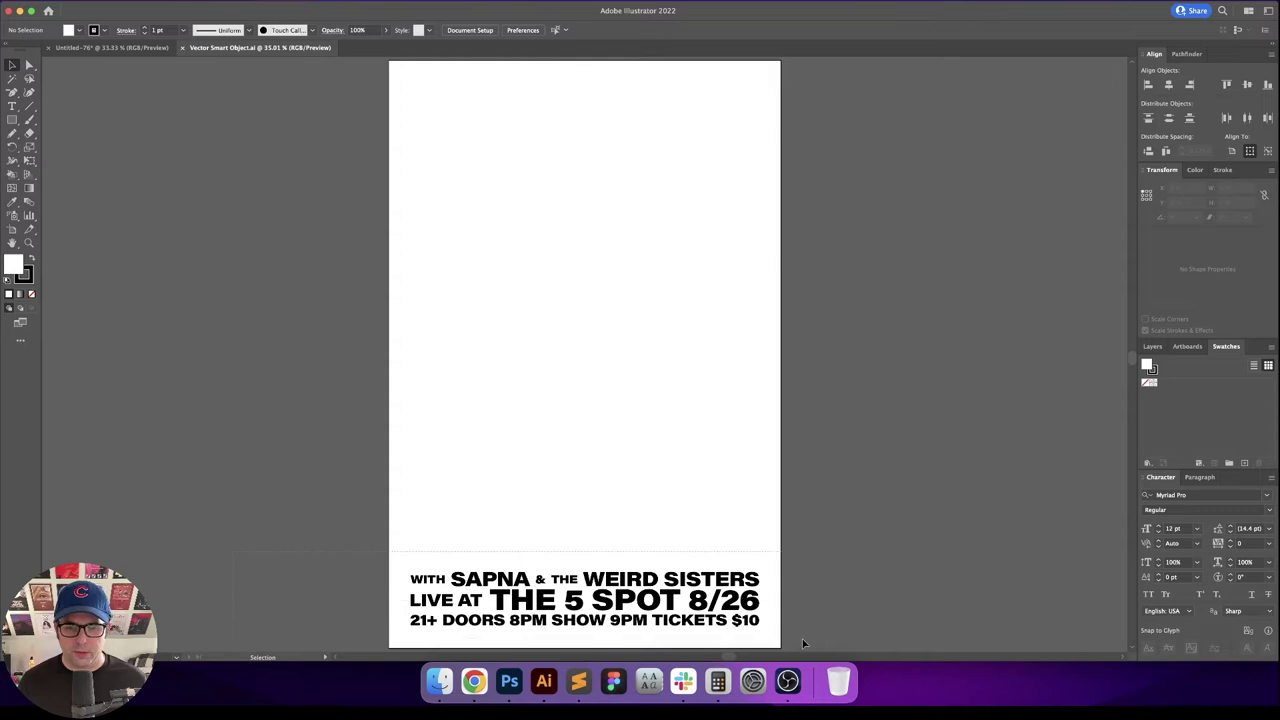
Step: Set the fill of all the bottom text to 10% brightness, close its Illustrator document, and return to Photoshop
key(super+a)
double_click(13, 265)
drag(709, 517, 641, 534)
double_click(869, 481)
double_click(871, 468)
text(10)
key(Return)
key(Return)
key(Escape)
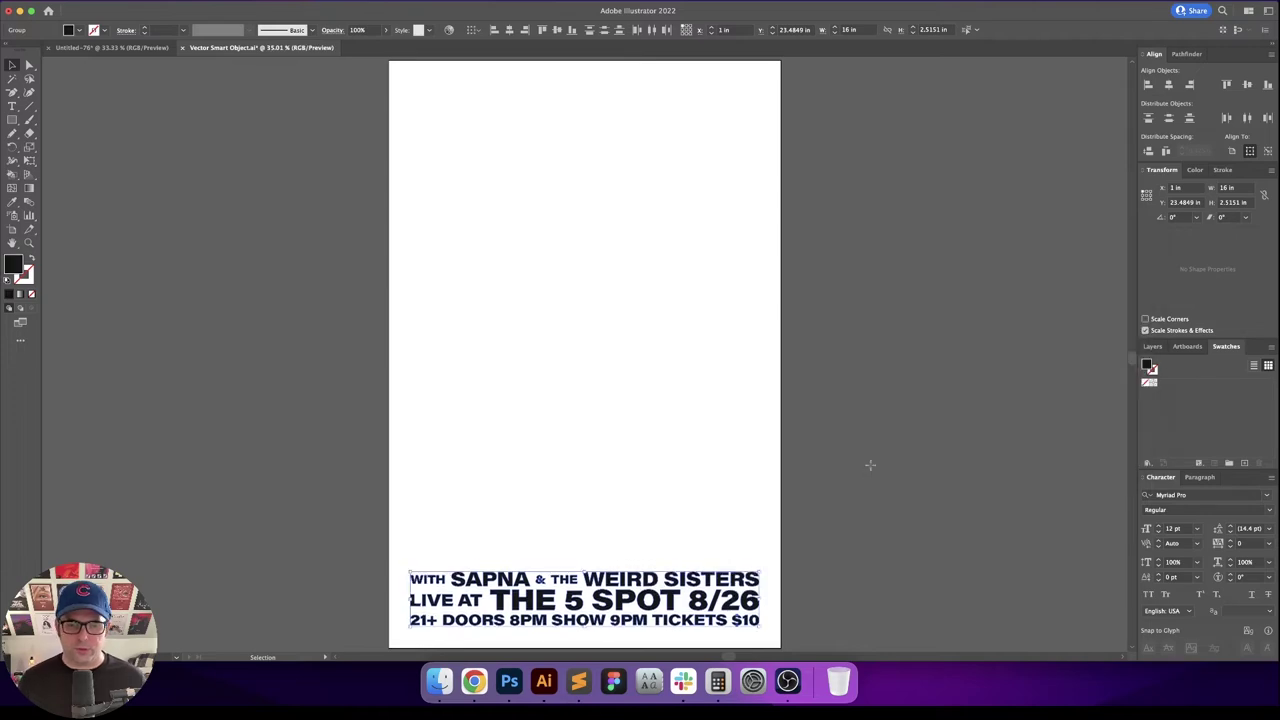
click(184, 48)
click(509, 681)
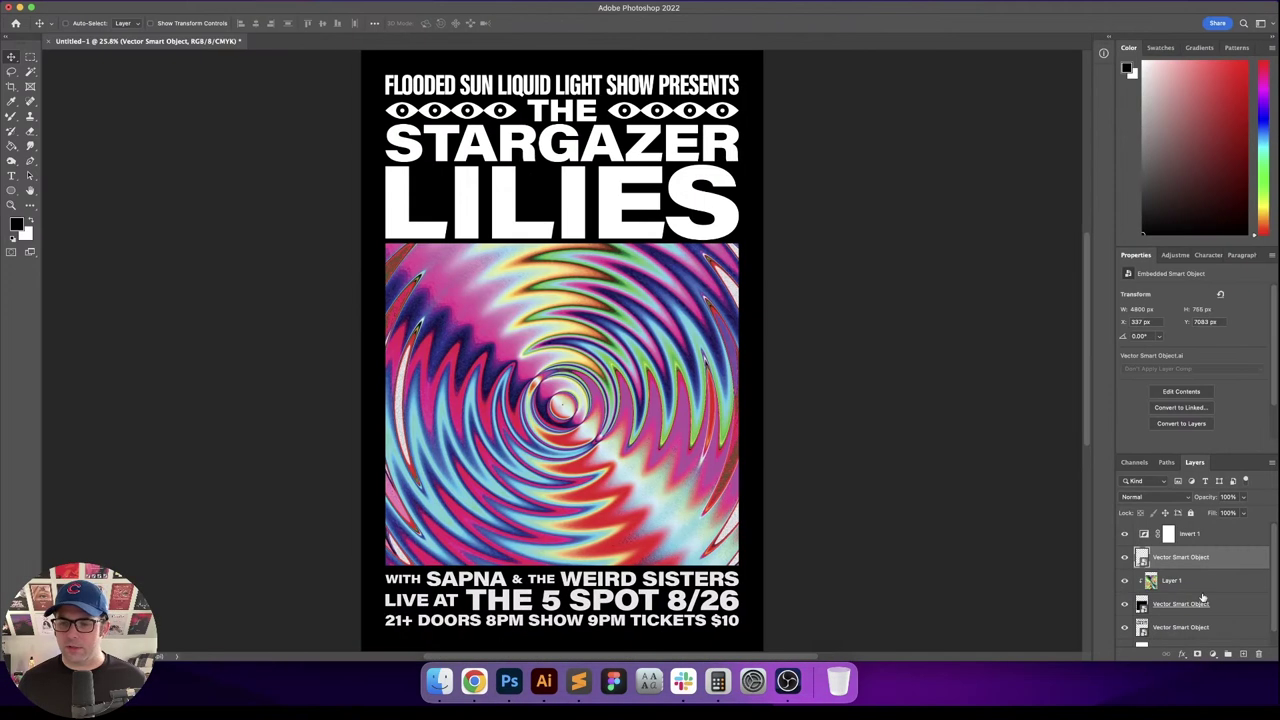
Step: Open the contents of the headline text's smart object for editing in Illustrator
double_click(1250, 632)
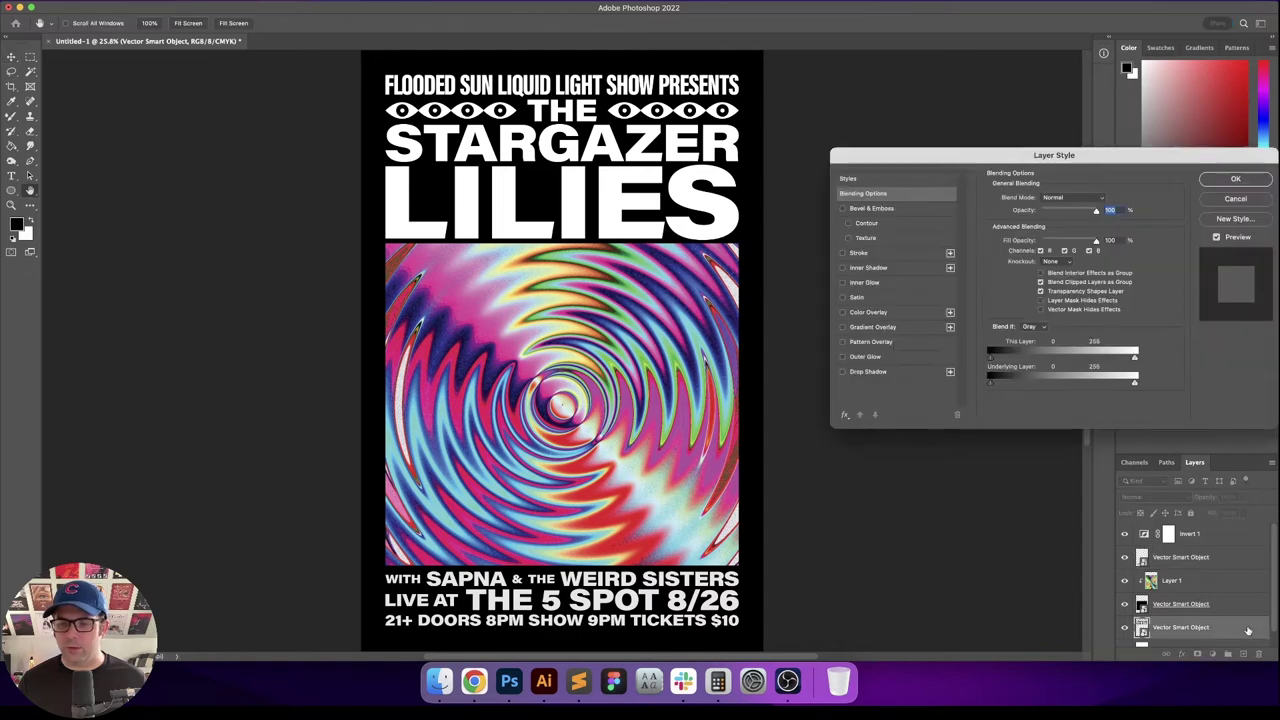
key(Escape)
double_click(1142, 627)
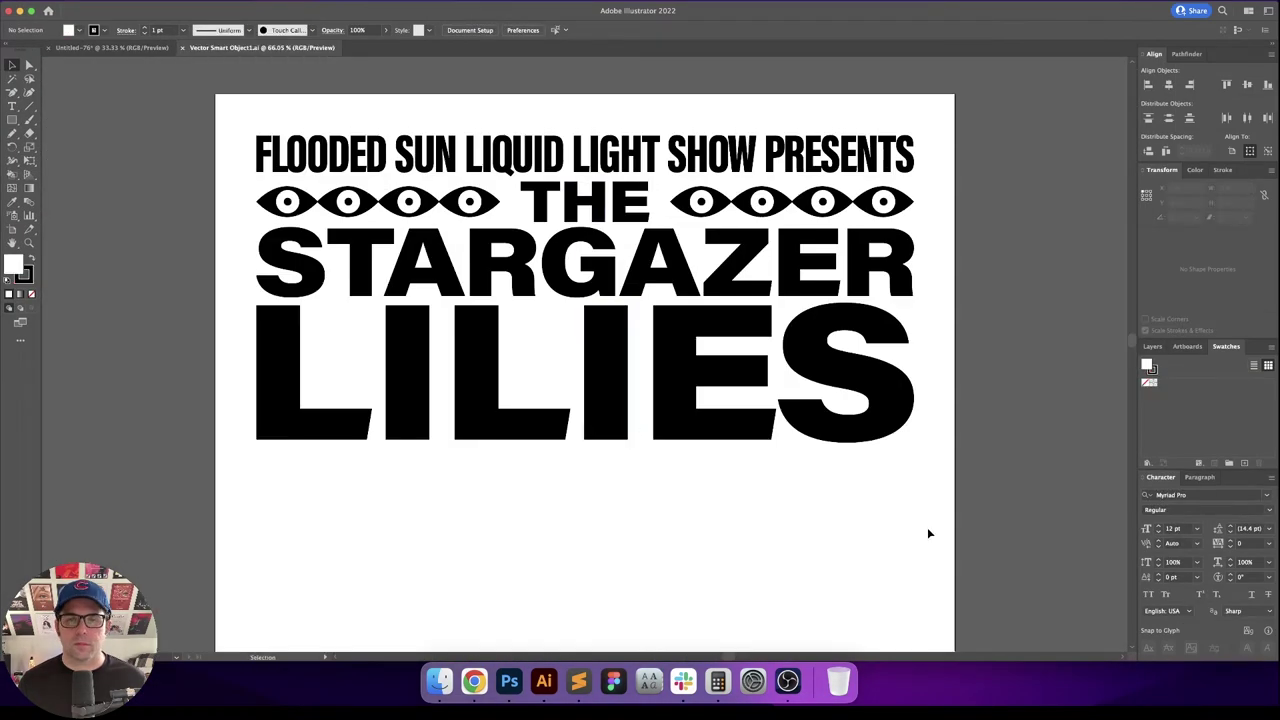
Step: Select the row of eyes and THE and divide its overlapping shapes with the Pathfinder Divide operation
click(313, 233)
click(237, 194)
click(343, 205)
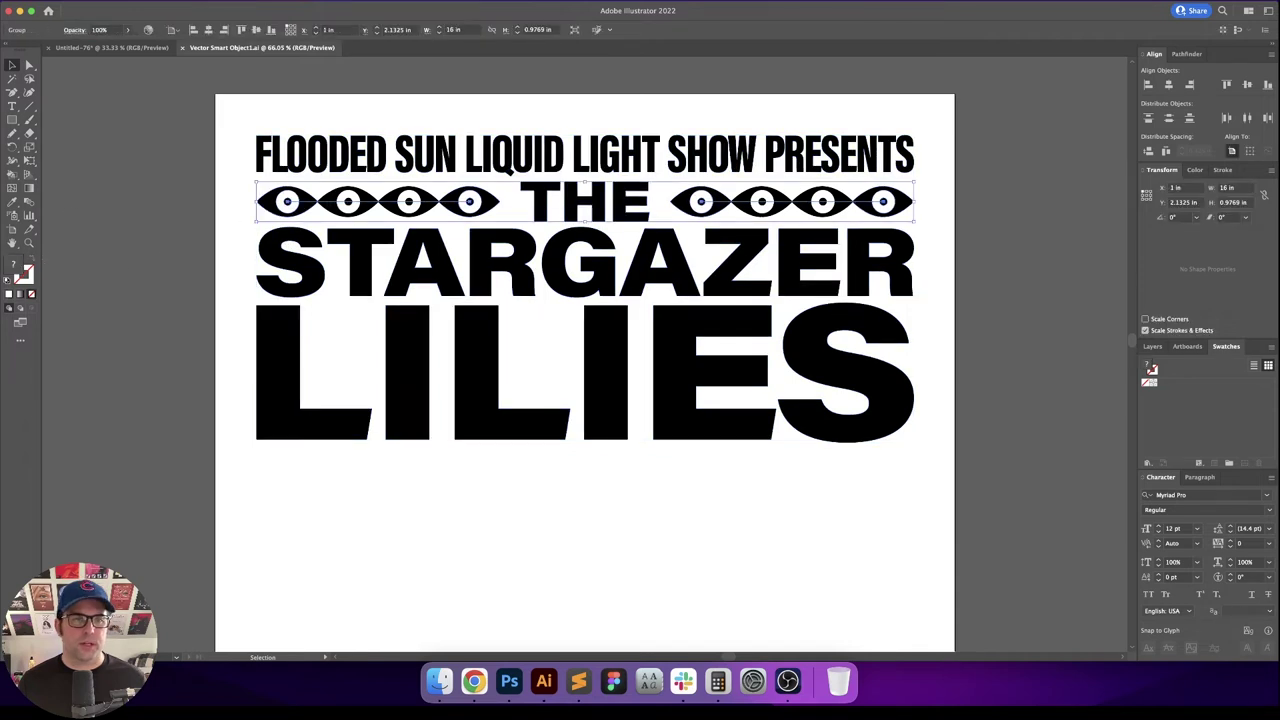
click(139, 7)
click(168, 134)
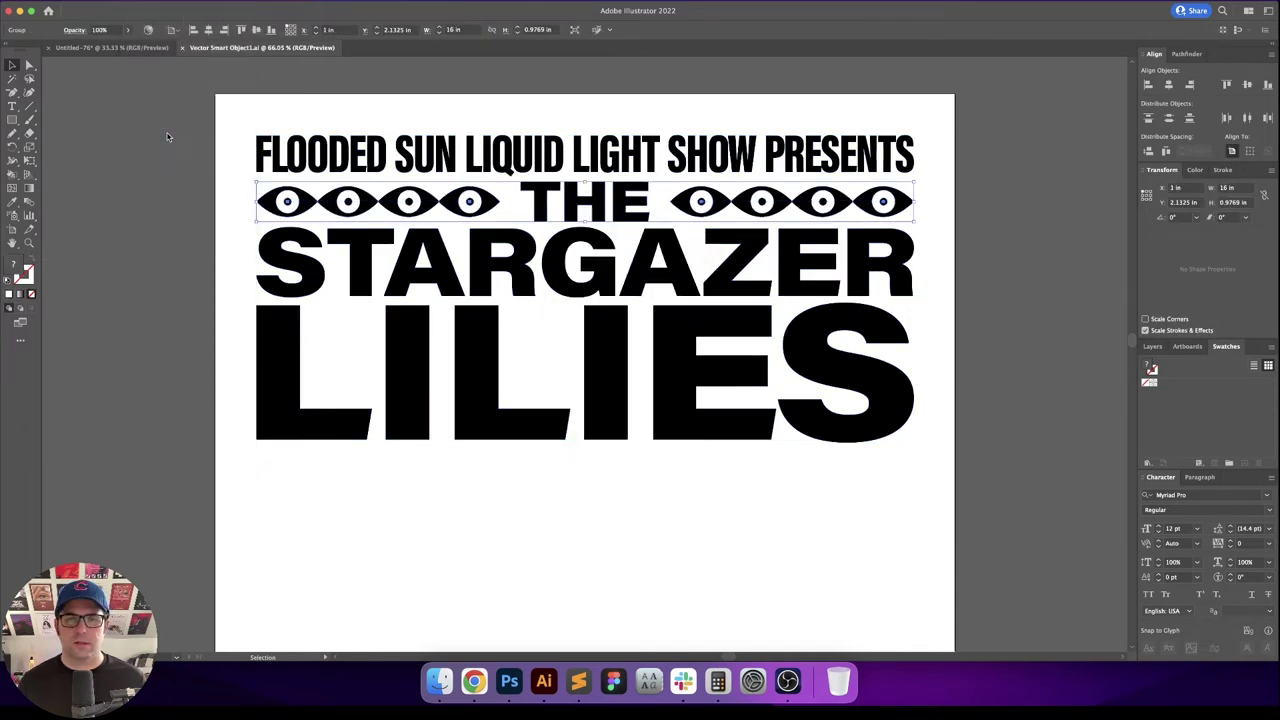
click(1187, 54)
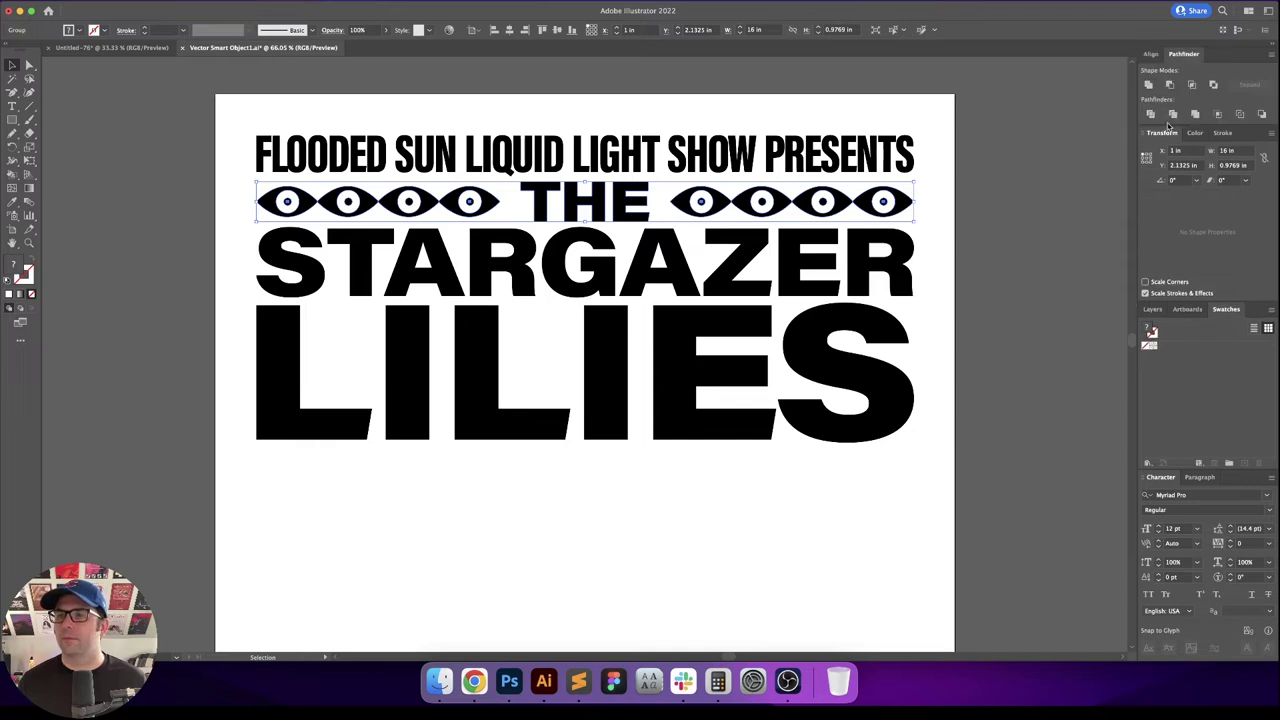
click(1151, 116)
Step: Select every black headline shape by matching fill color and lighten the fill to a near-black grey by changing its brightness
click(942, 262)
key(a)
click(905, 202)
click(200, 2)
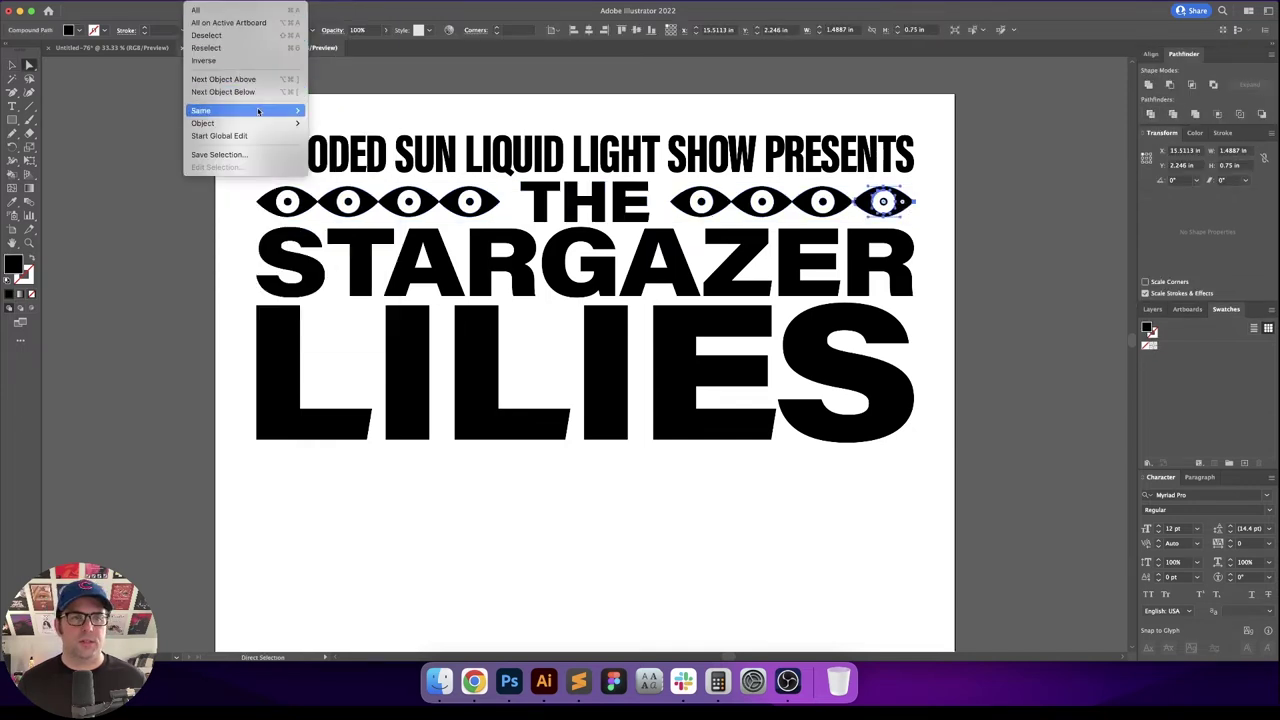
mouse_move(210, 110)
click(356, 178)
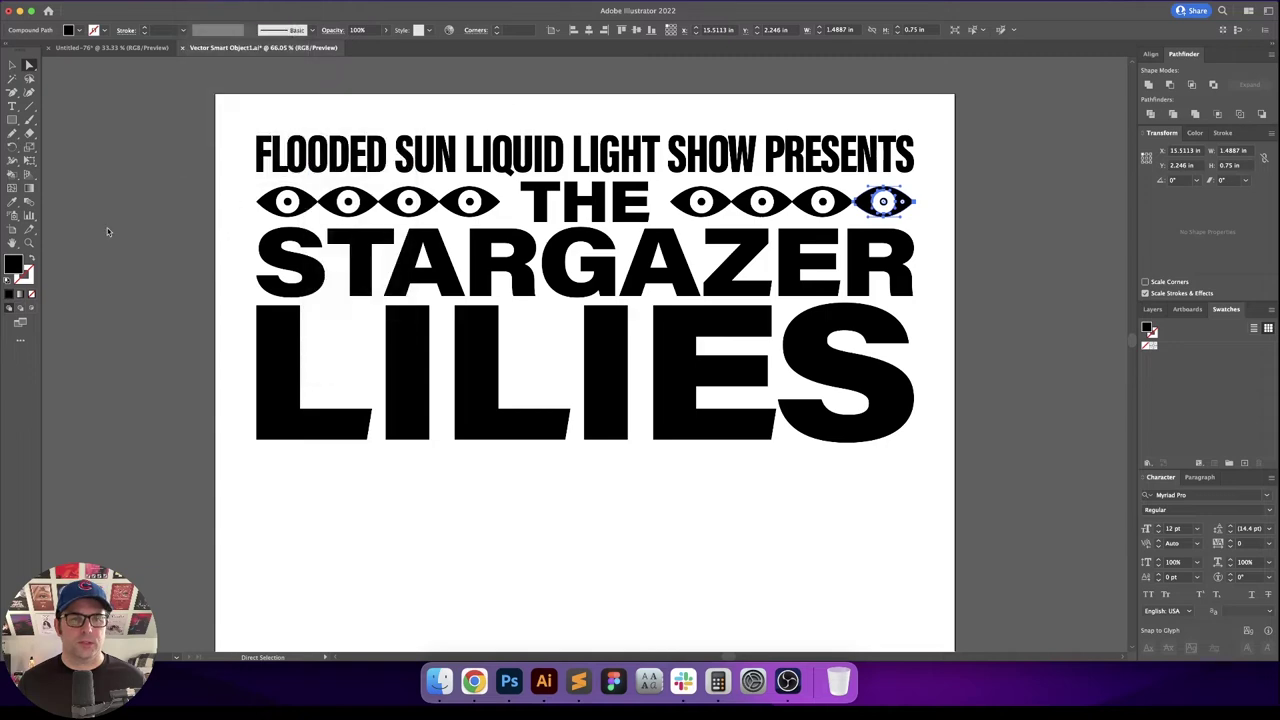
double_click(12, 265)
double_click(852, 521)
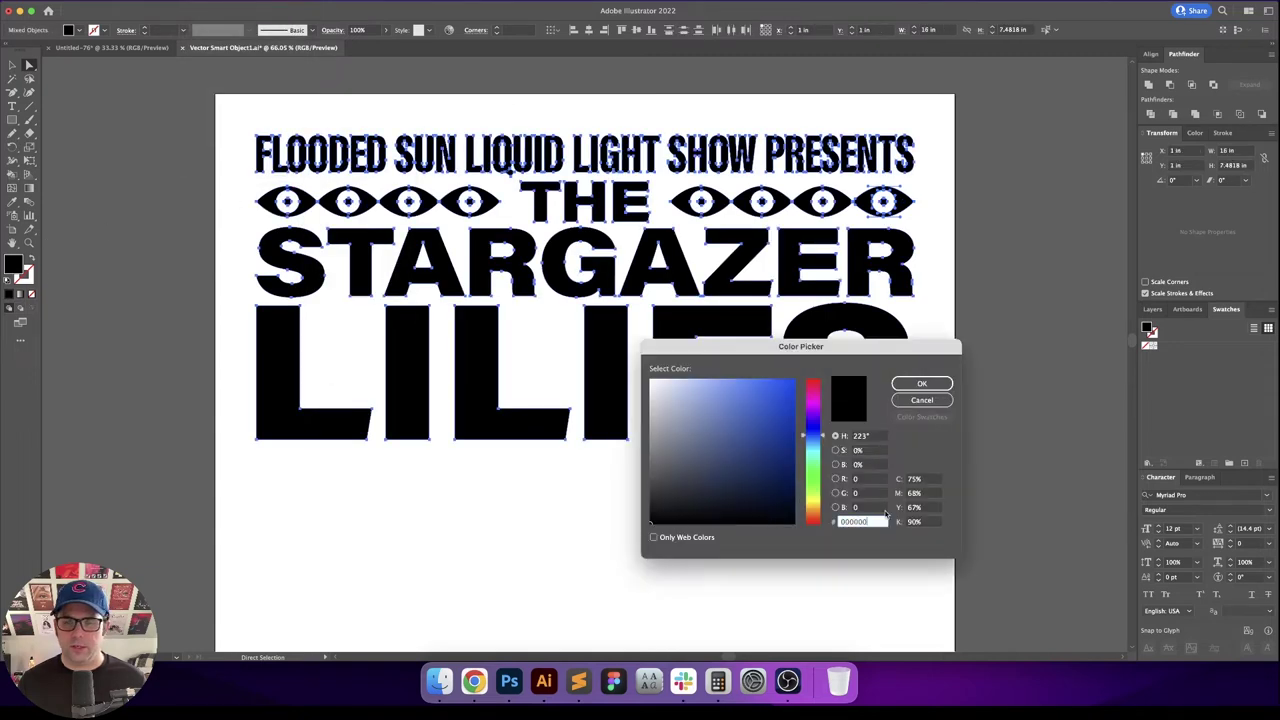
click(868, 465)
key(Return)
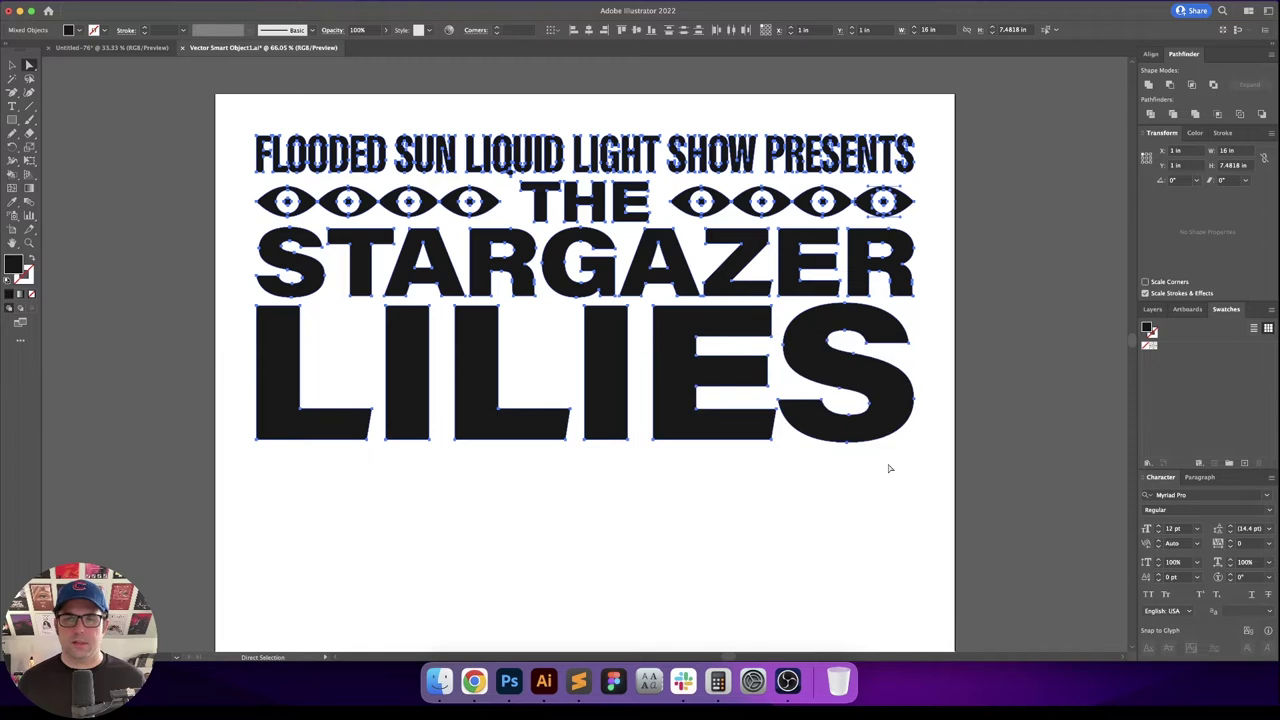
Step: Select all the white eye shapes by matching fill color, set their fill to 90% brightness, and save
click(1020, 336)
click(890, 199)
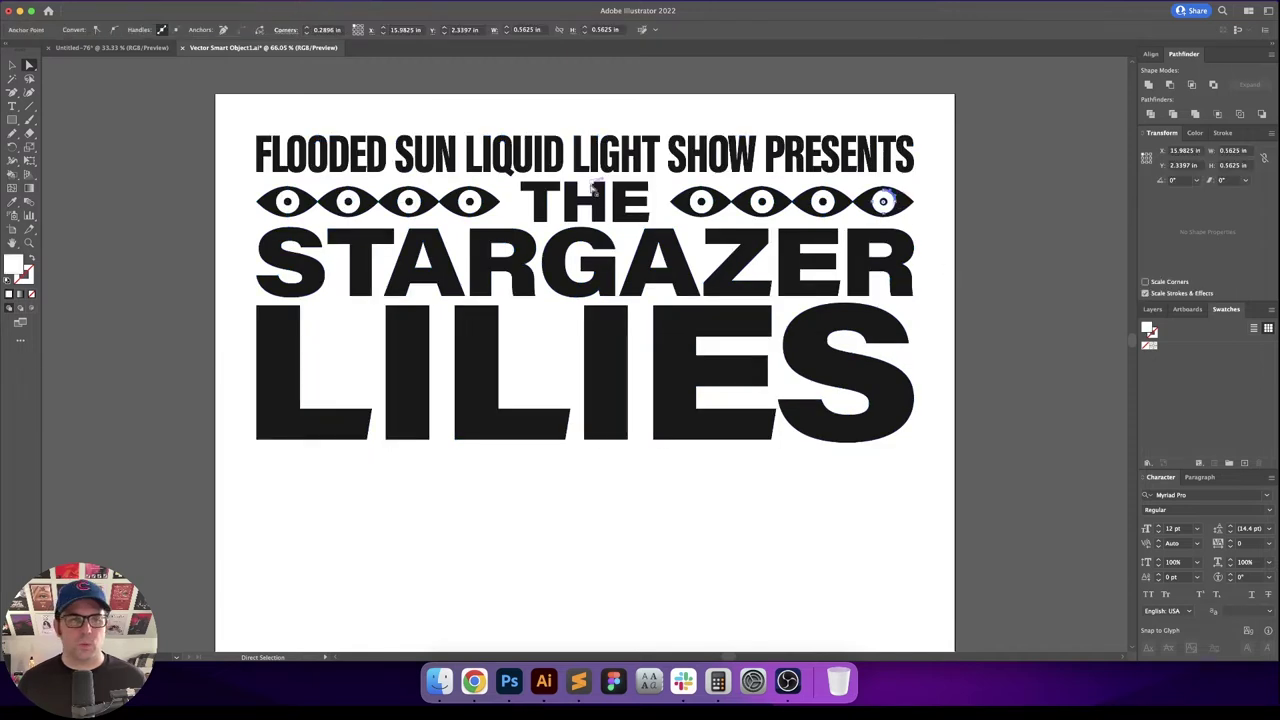
click(200, 10)
mouse_move(270, 110)
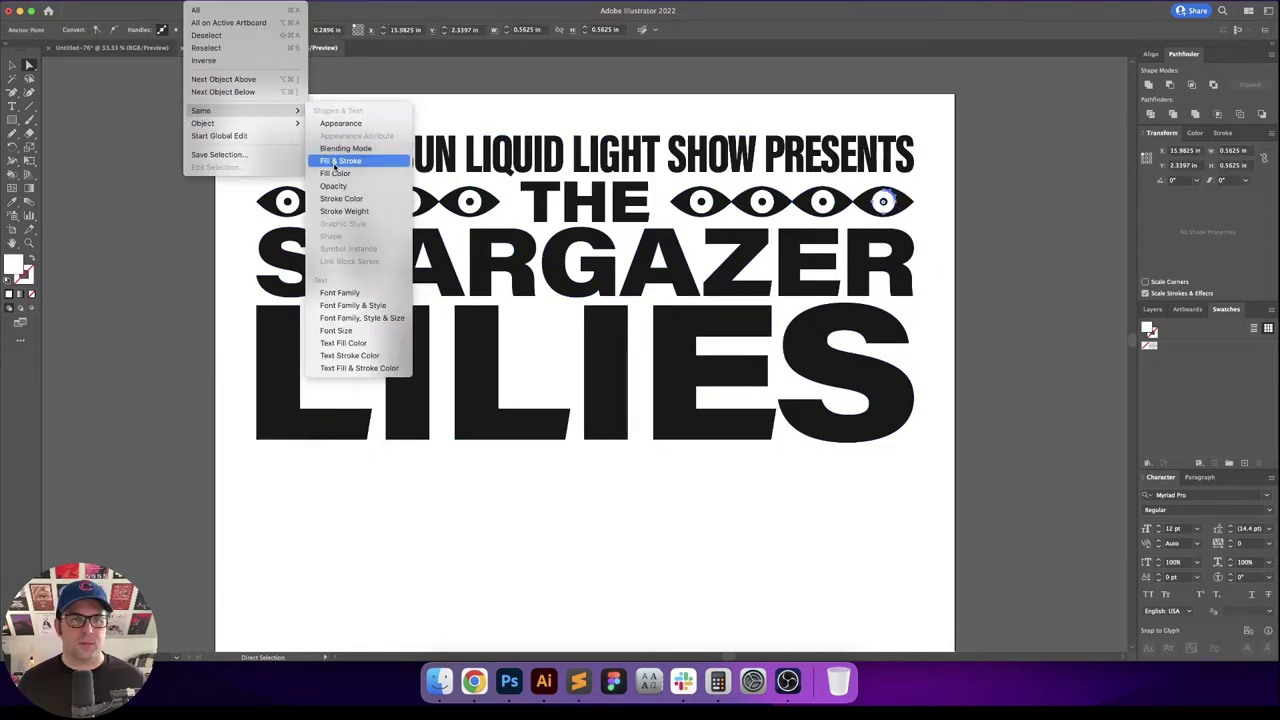
click(336, 174)
double_click(16, 262)
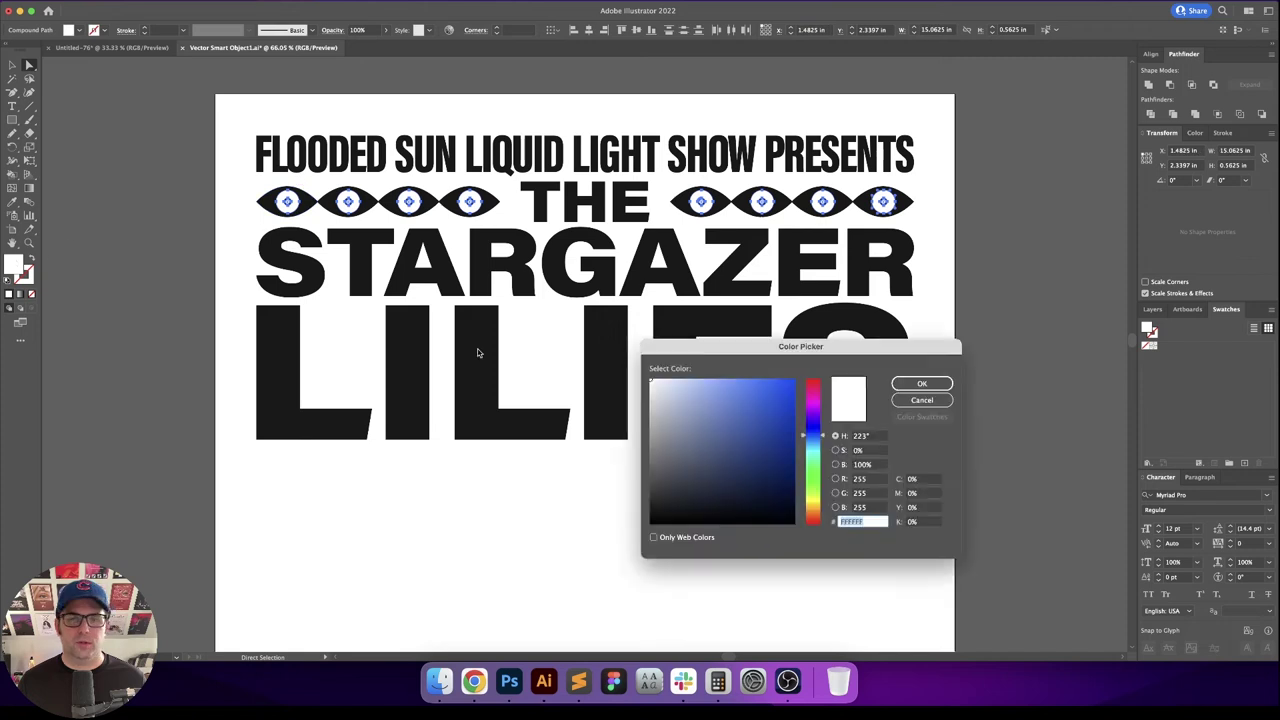
double_click(874, 465)
text(90)
key(Return)
key(v)
key(super+s)
Step: Set the eye shapes' fill to 95% brightness, save and close the headline document, and return to Photoshop
double_click(15, 267)
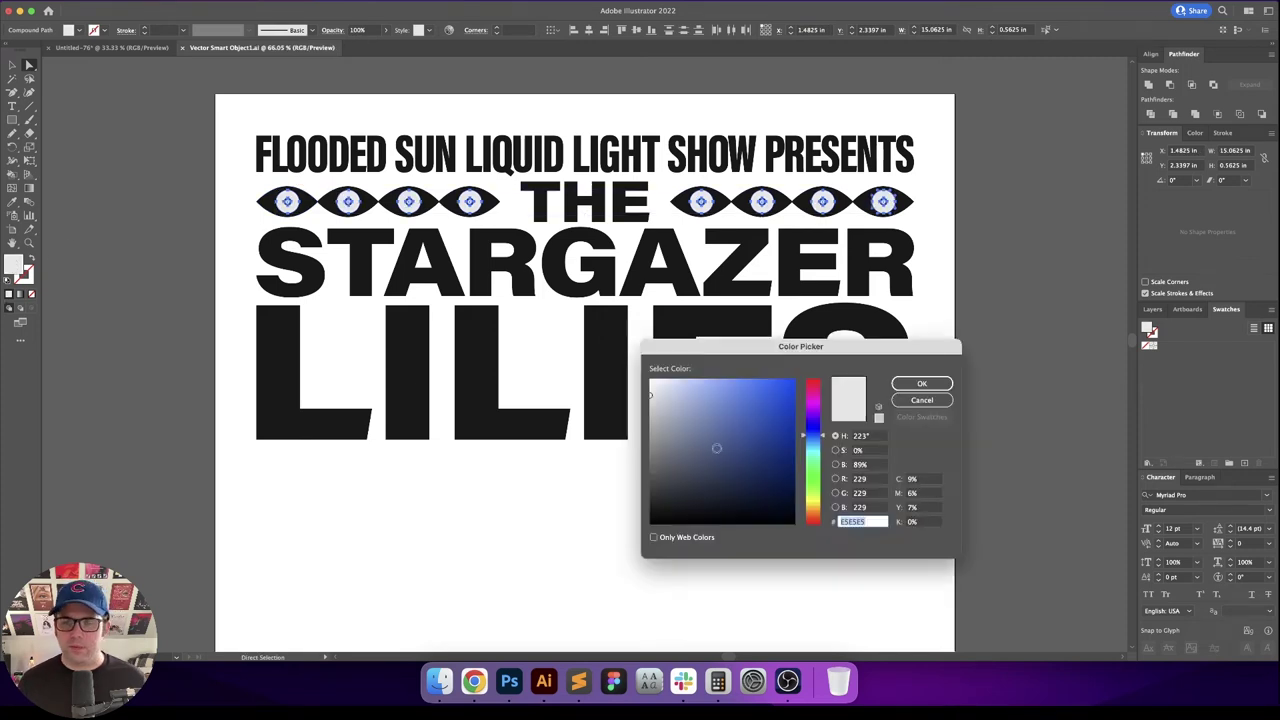
double_click(862, 466)
text(95)
key(Return)
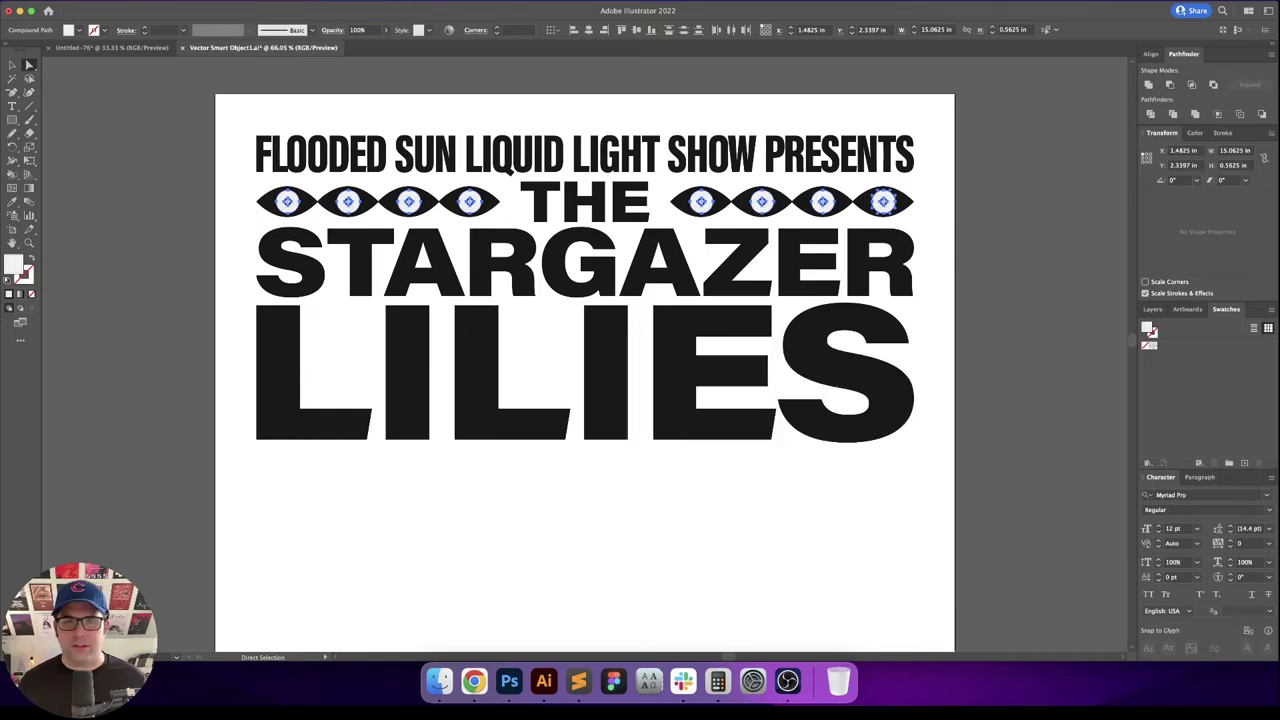
key(a)
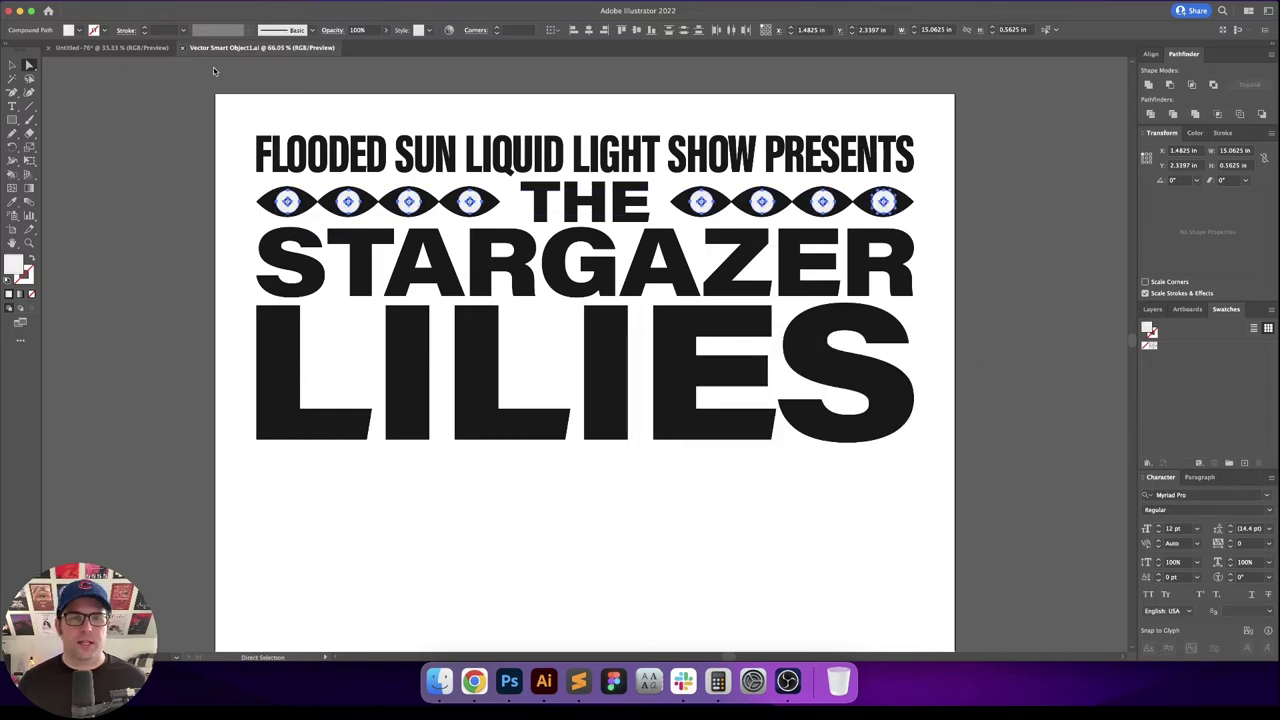
click(183, 48)
click(509, 681)
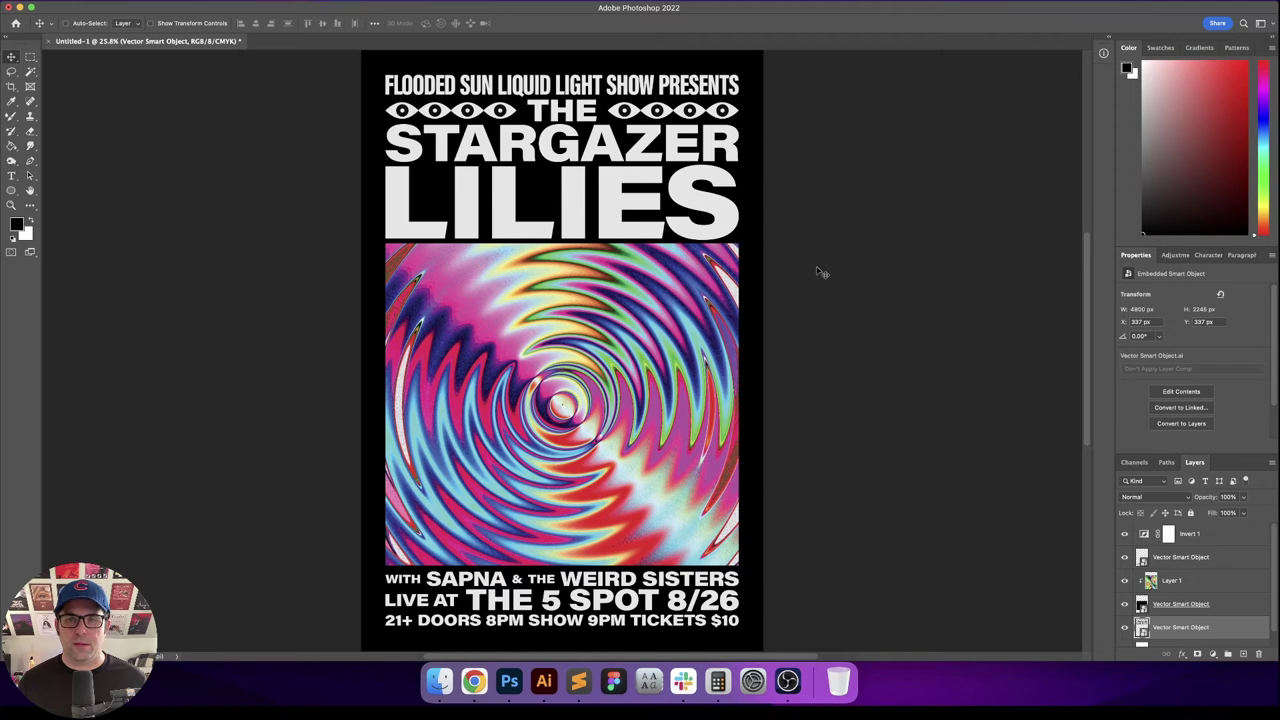
Step: Examine the swirl image's detail up close at 100% zoom
key(super+equal)
key(super+equal)
key(super+equal)
key(super+equal)
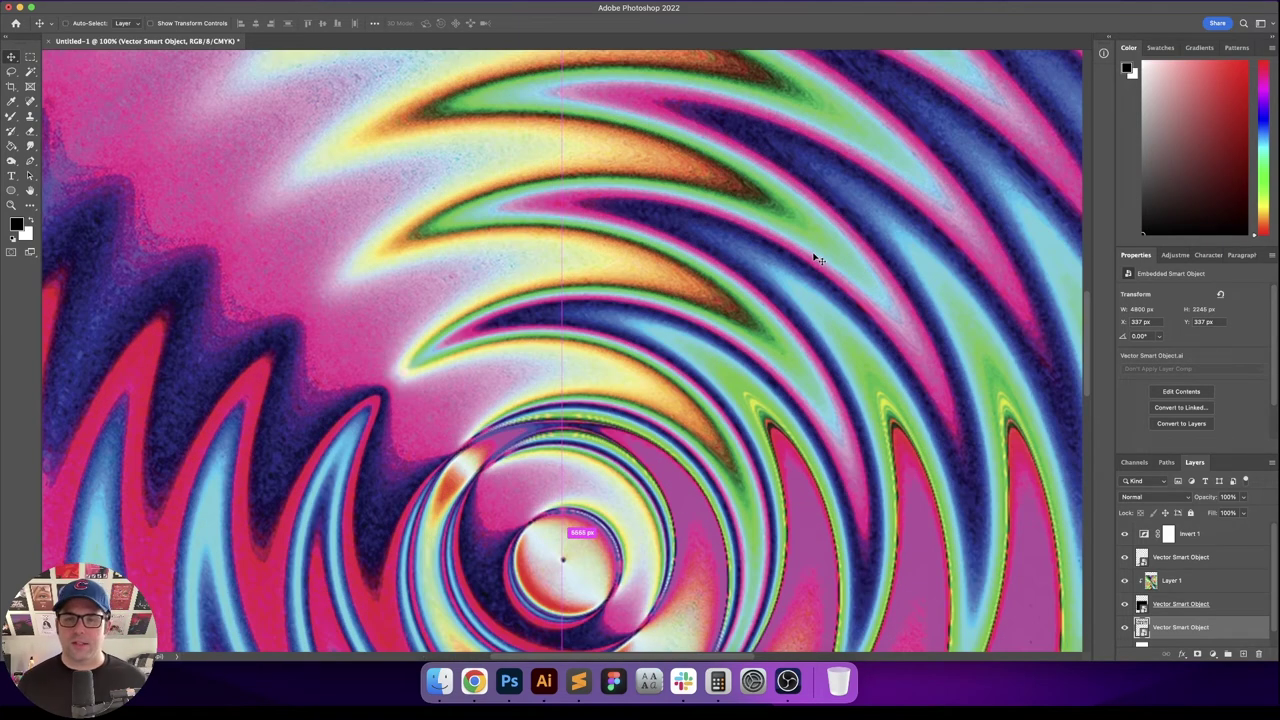
Step: Add a Solid Color fill layer directly above the Background, starting from ffffff and darkening it slightly to an off-white
drag(400, 180, 531, 412)
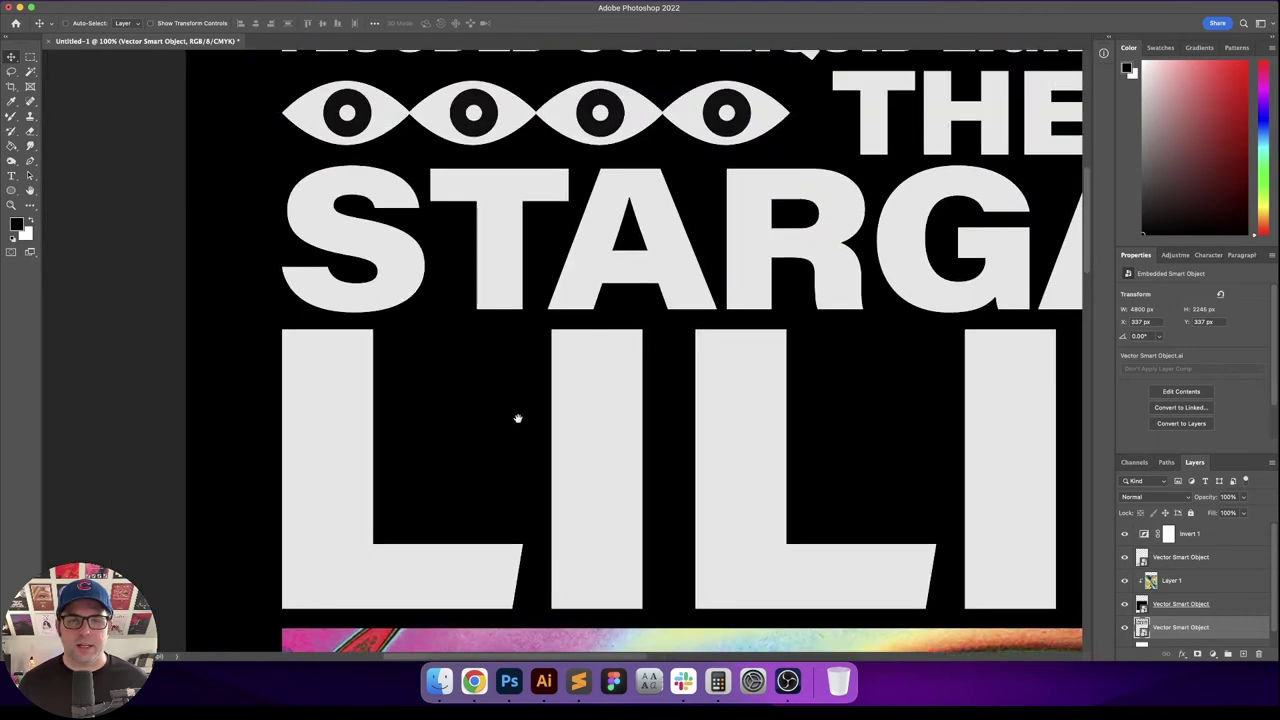
drag(643, 462, 597, 380)
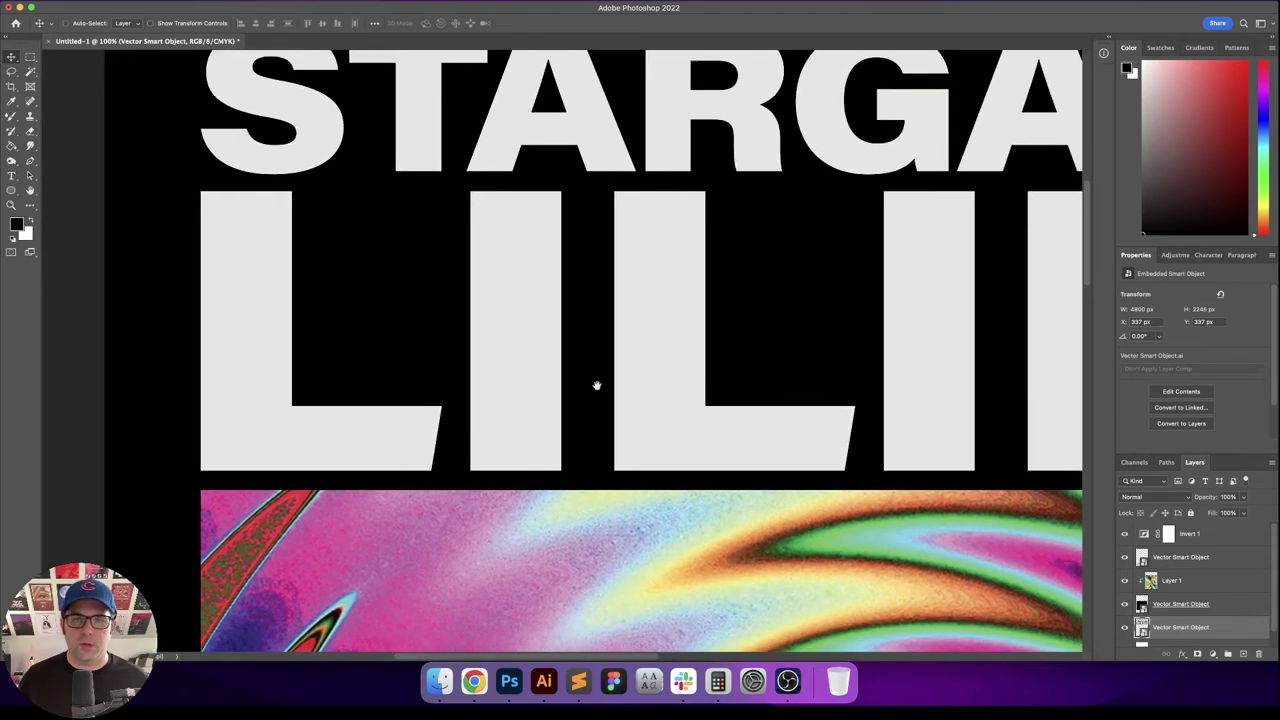
scroll(597, 390, down, 10)
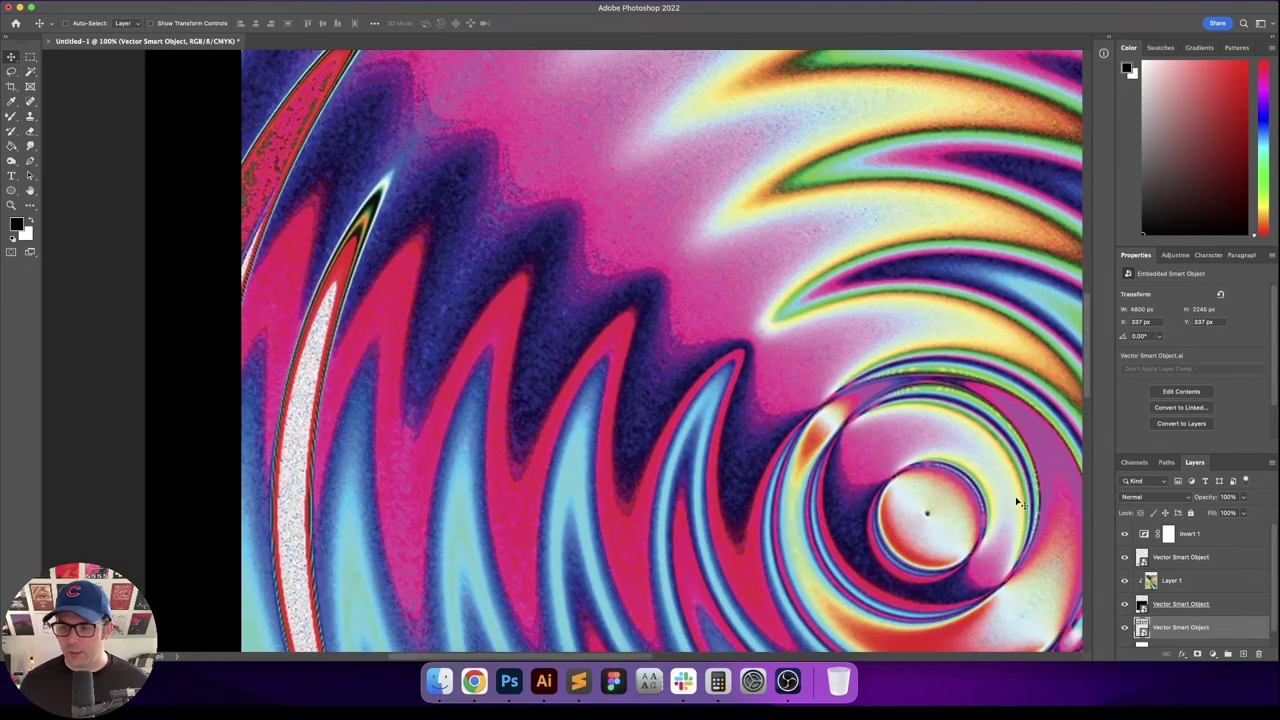
scroll(1195, 615, down, 1)
click(1195, 640)
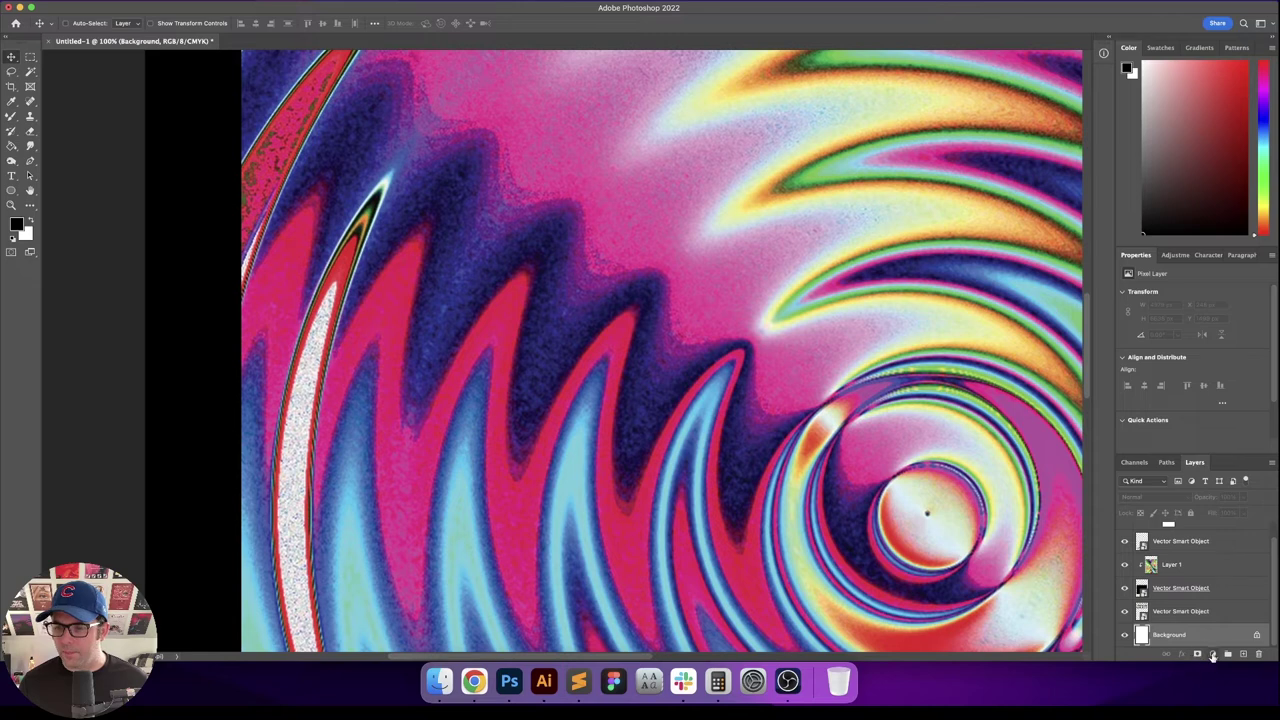
click(1213, 655)
click(1218, 395)
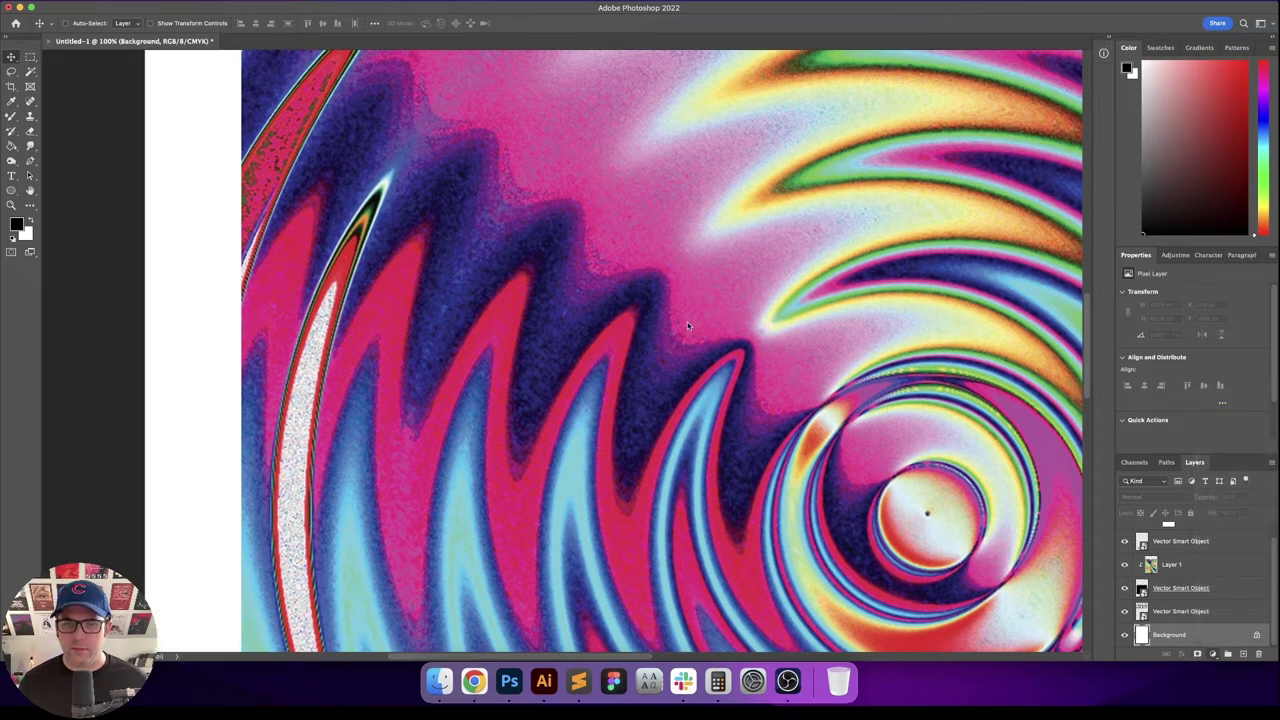
text(ffffff)
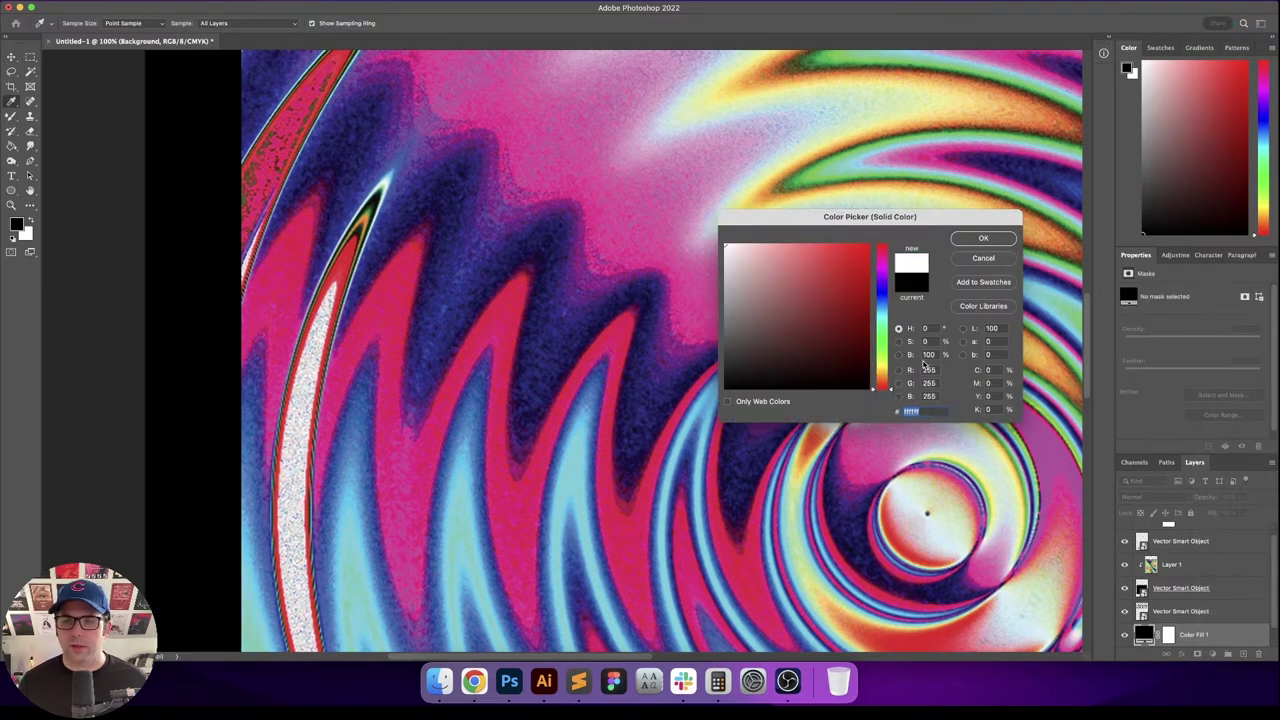
key(Return)
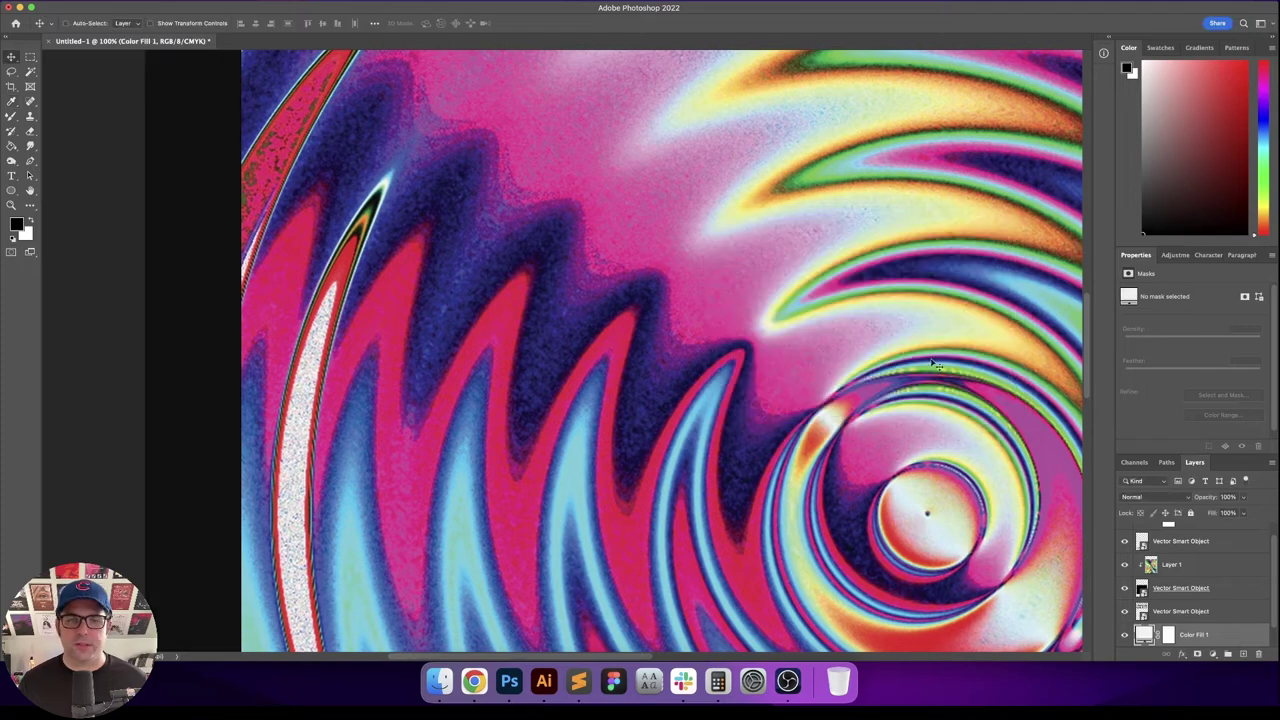
Step: Try inverting the colors of the swirl image layer against the full poster, and restore its original colors
scroll(220, 300, up, 15)
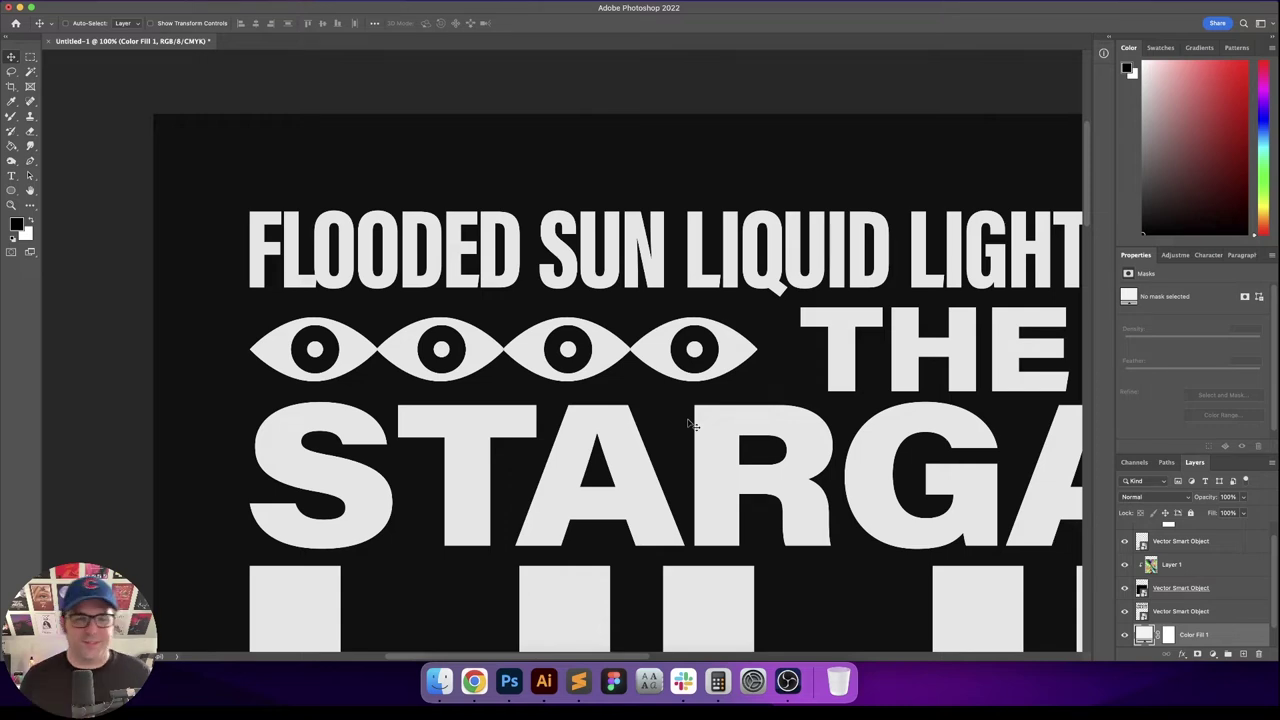
key(super+0)
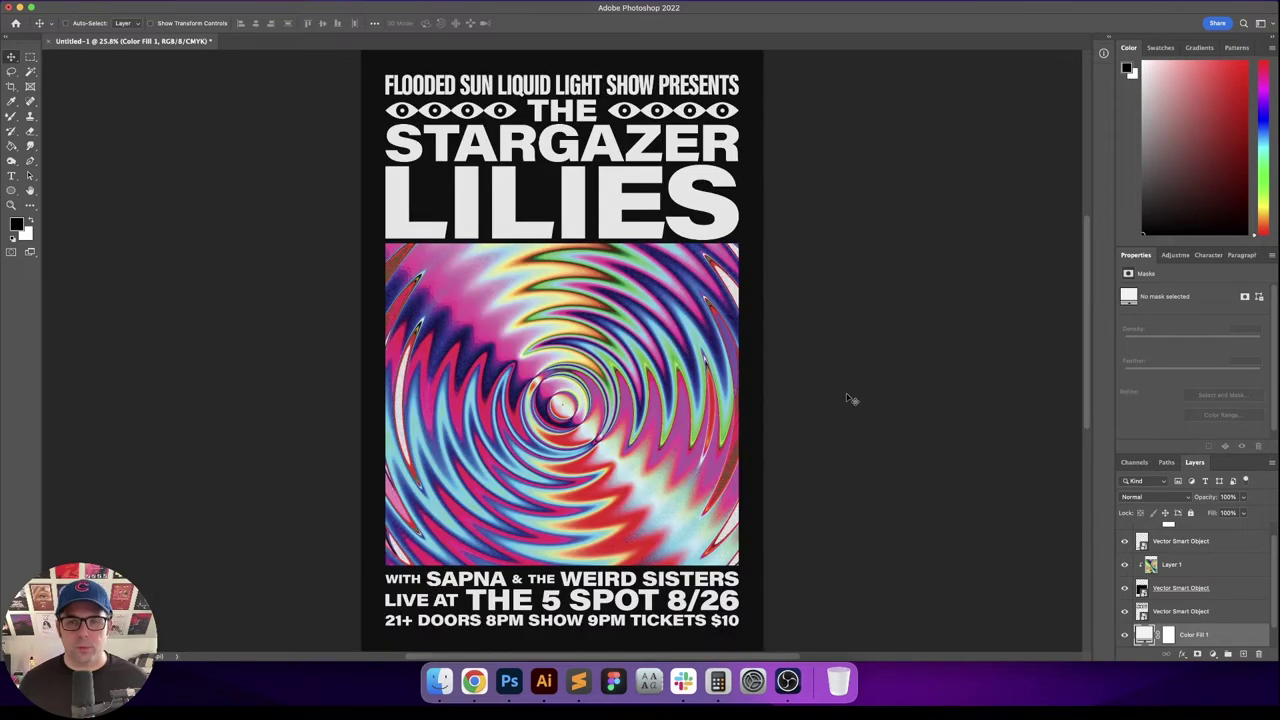
drag(566, 482, 581, 484)
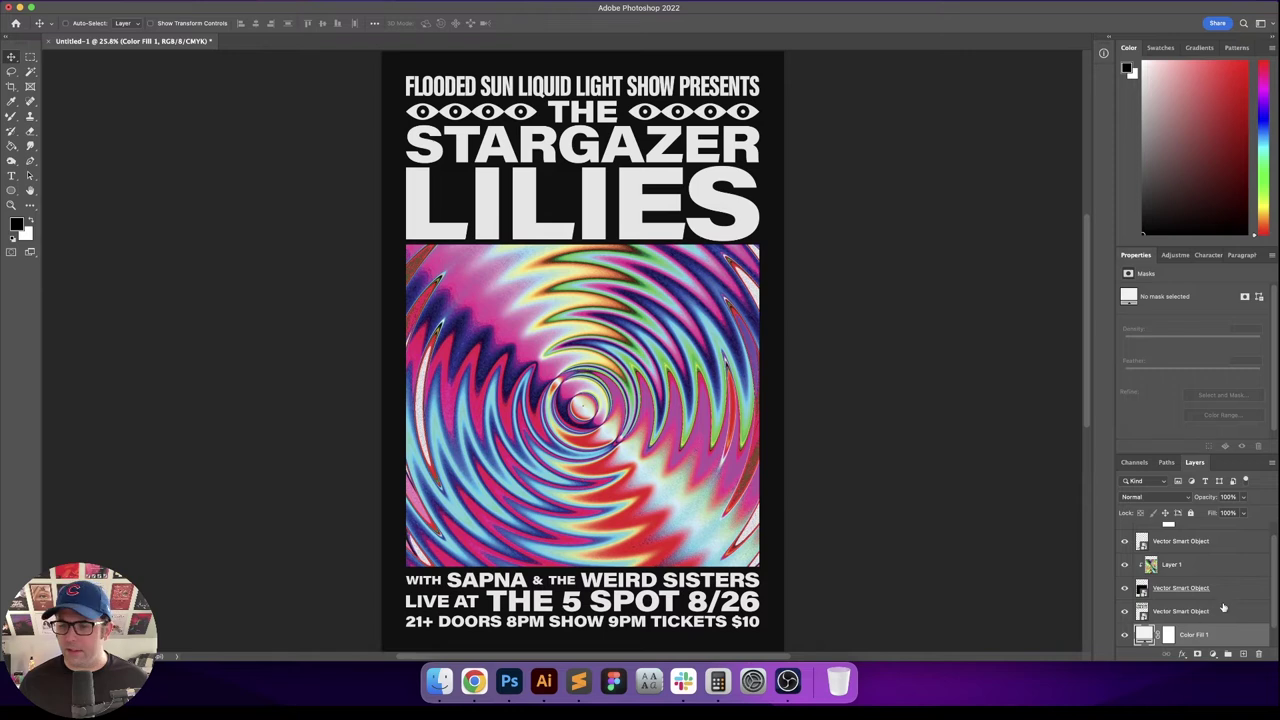
click(1212, 570)
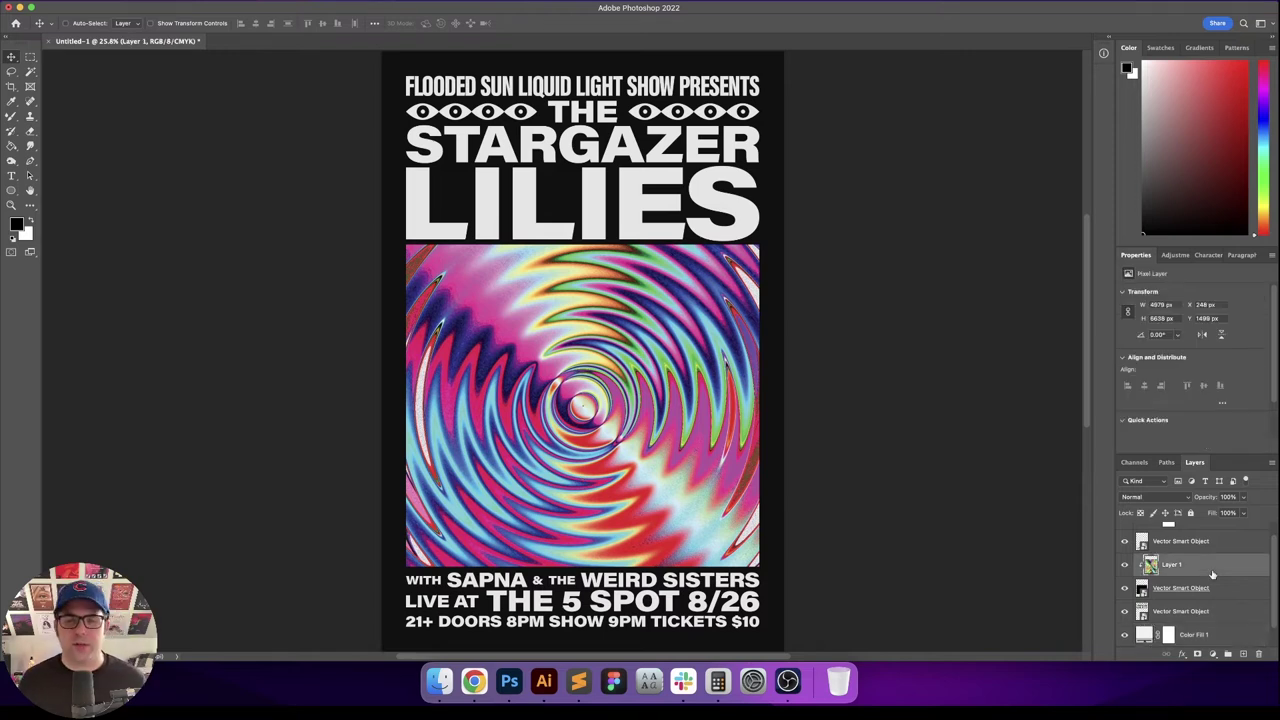
key(super+i)
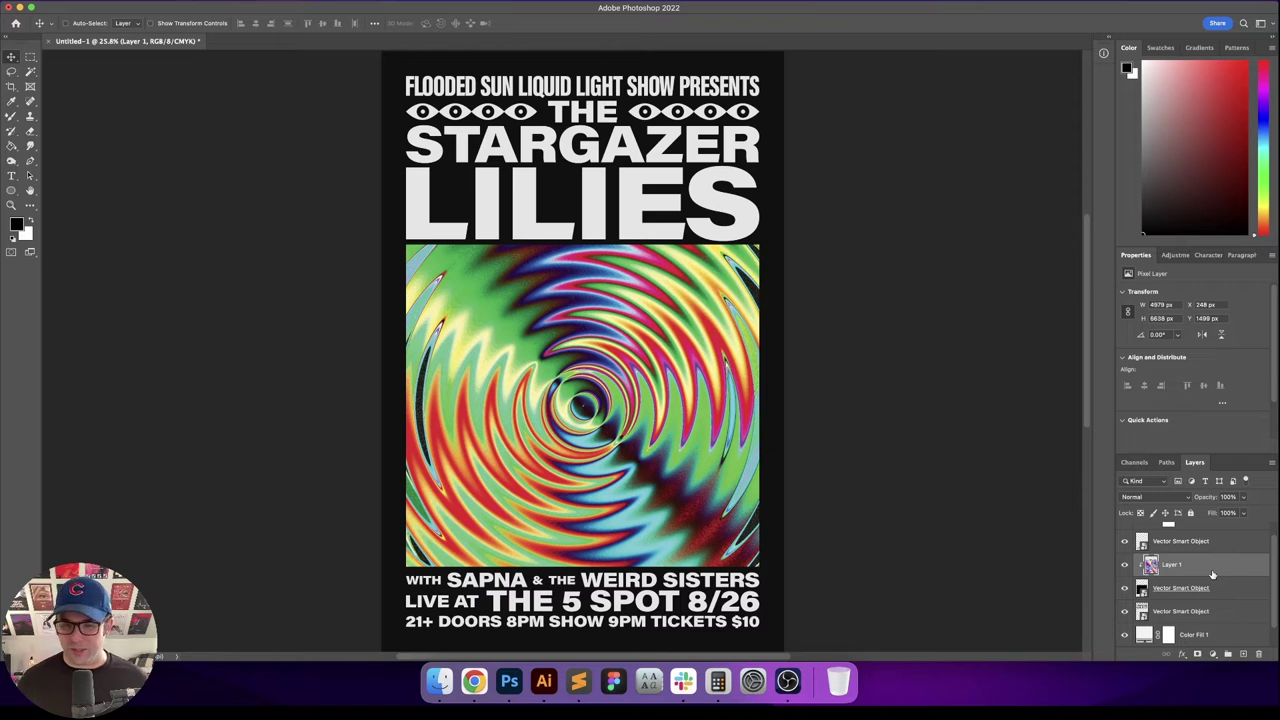
key(super+i)
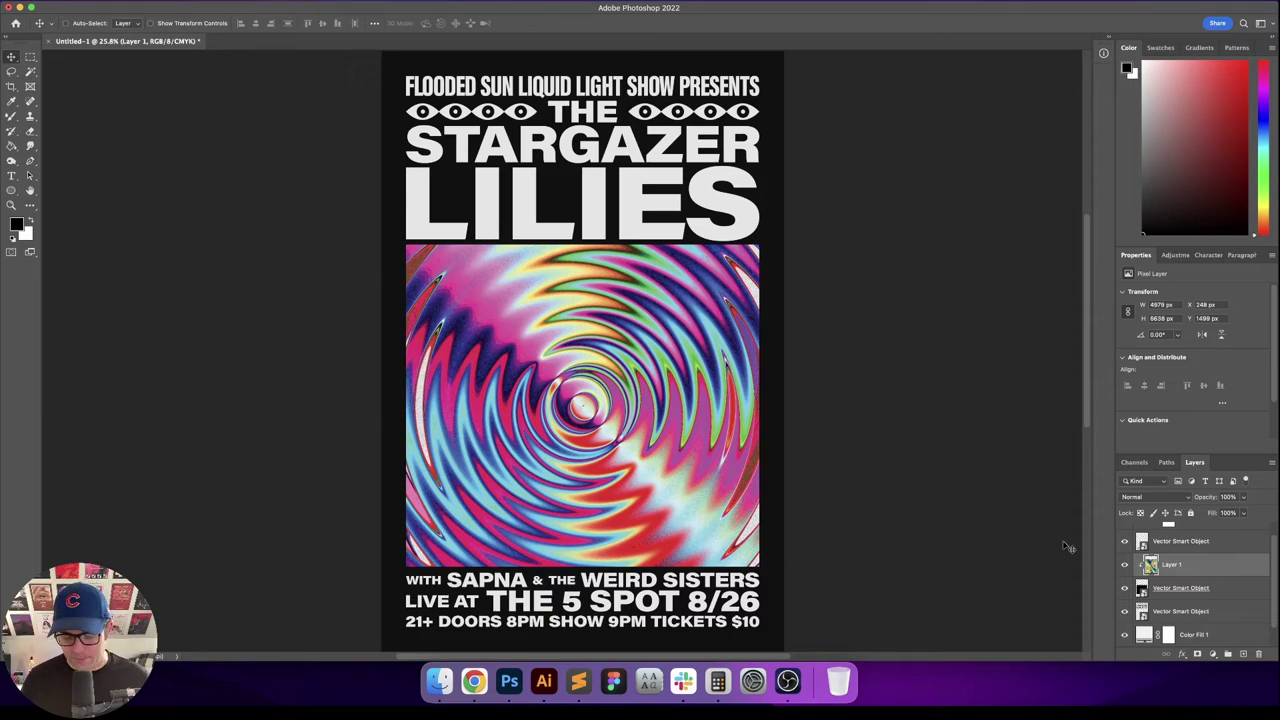
Step: Create a layer named GRAIN above the Invert adjustment at the top of the stack and fill it with 50% gray
key(super+equal)
key(super+equal)
key(super+equal)
key(super+equal)
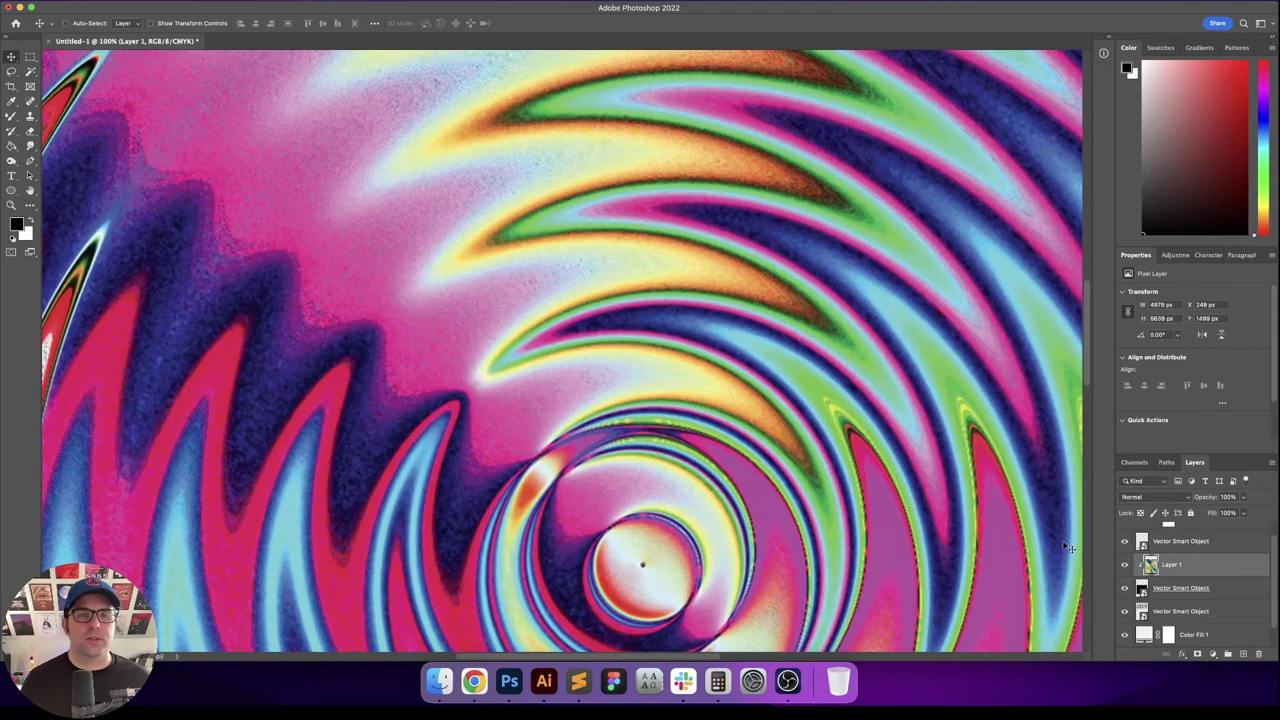
drag(401, 411, 470, 488)
drag(440, 281, 570, 412)
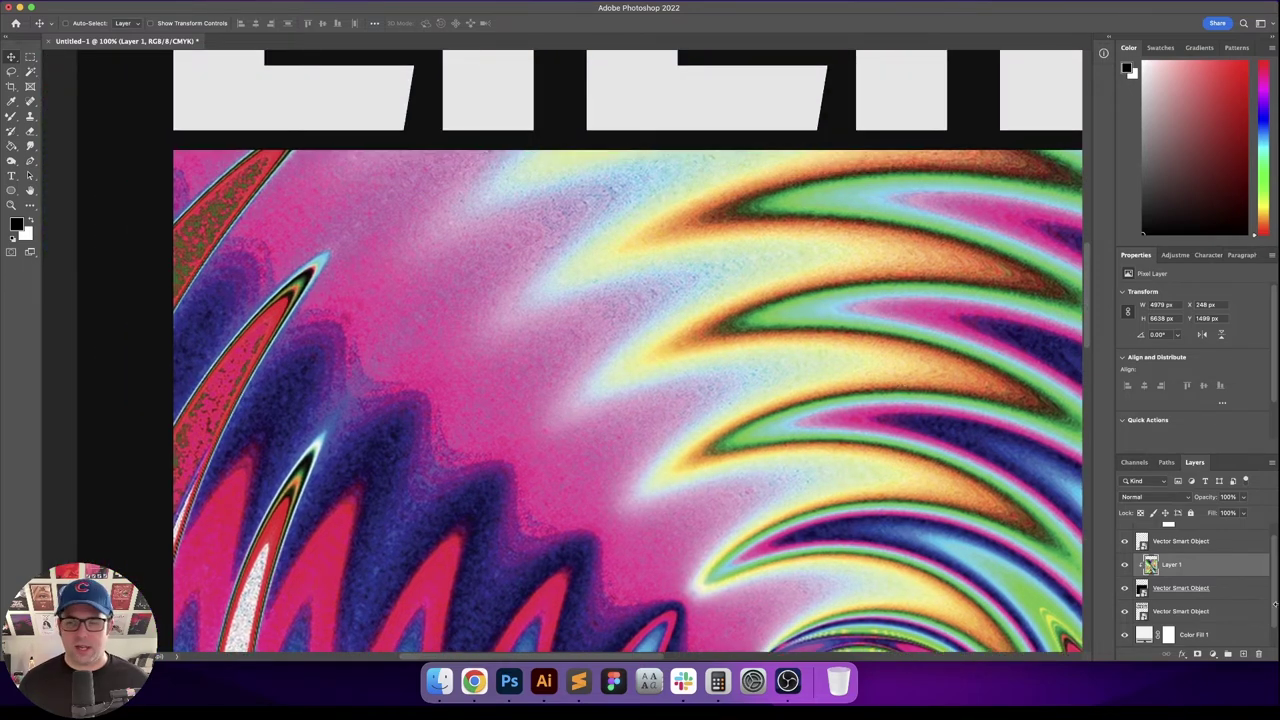
scroll(1150, 565, up, 1)
click(1216, 537)
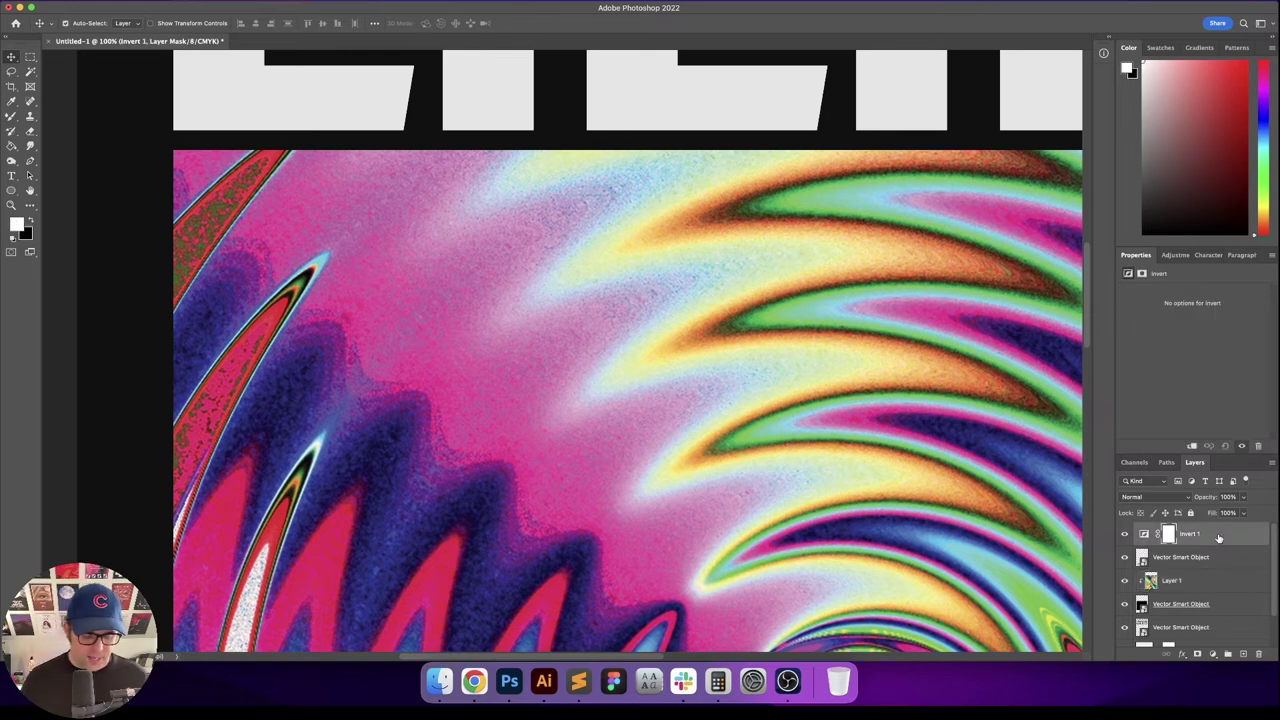
key(super+shift+n)
text(GRAIN)
key(Return)
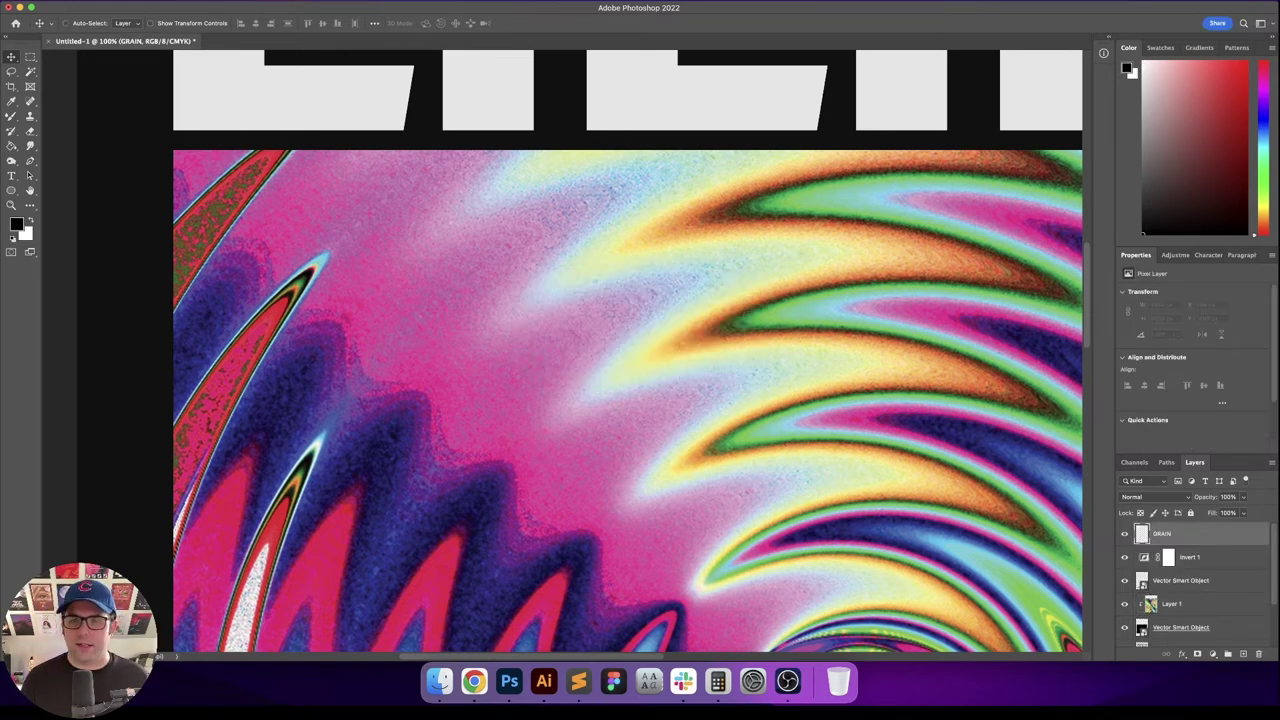
key(shift+BackSpace)
key(Return)
Step: Apply the Camera Raw Filter to the GRAIN layer with grain 75, size 25, roughness 50 and vignetting -10
click(266, 2)
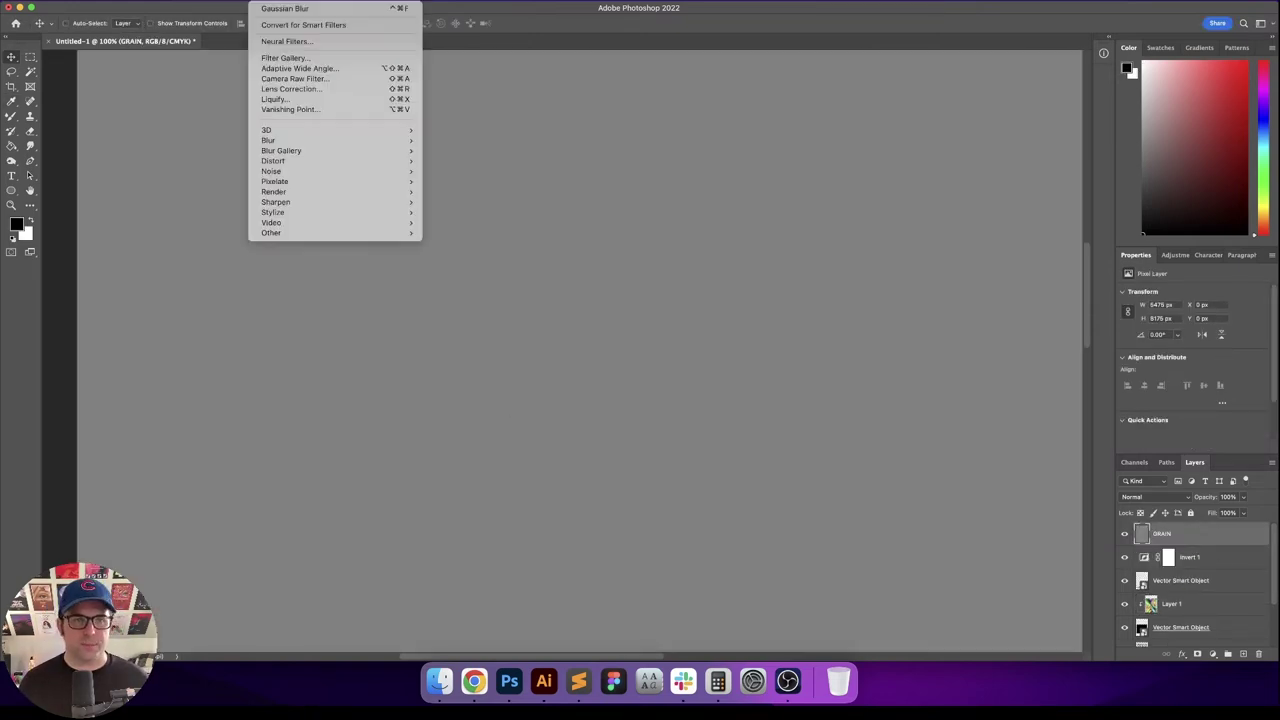
click(295, 78)
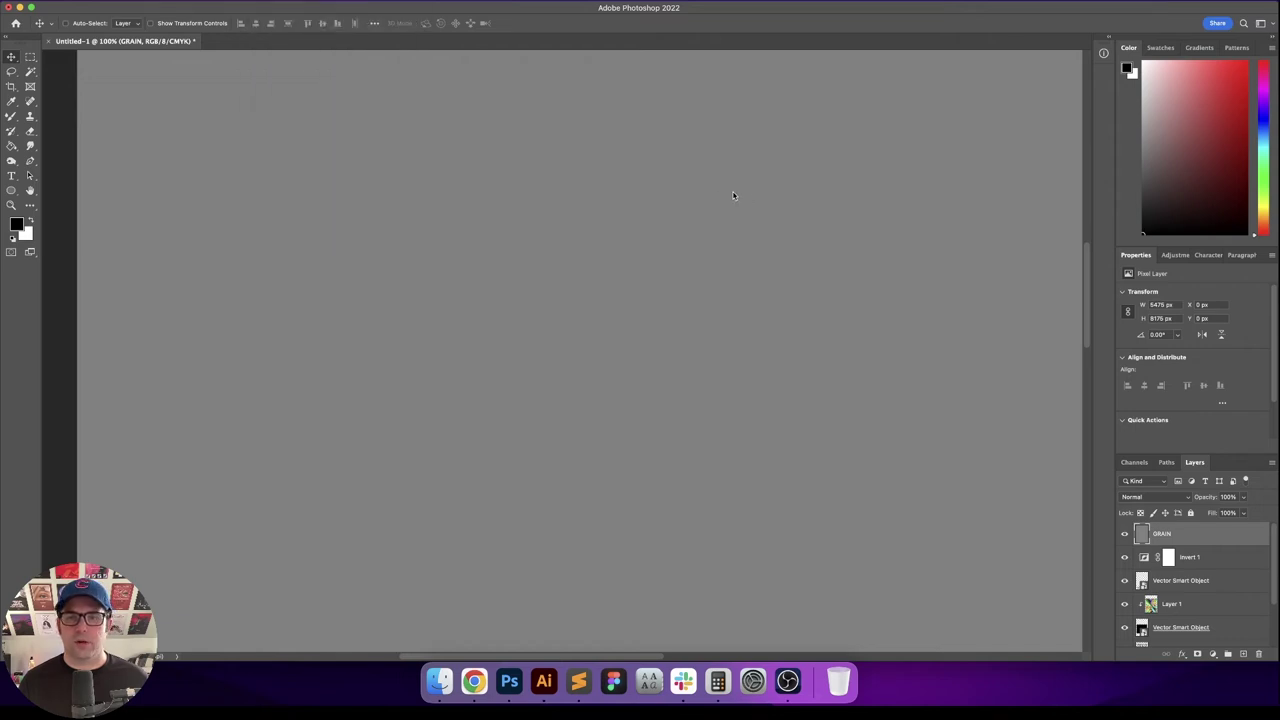
text(40)
key(Return)
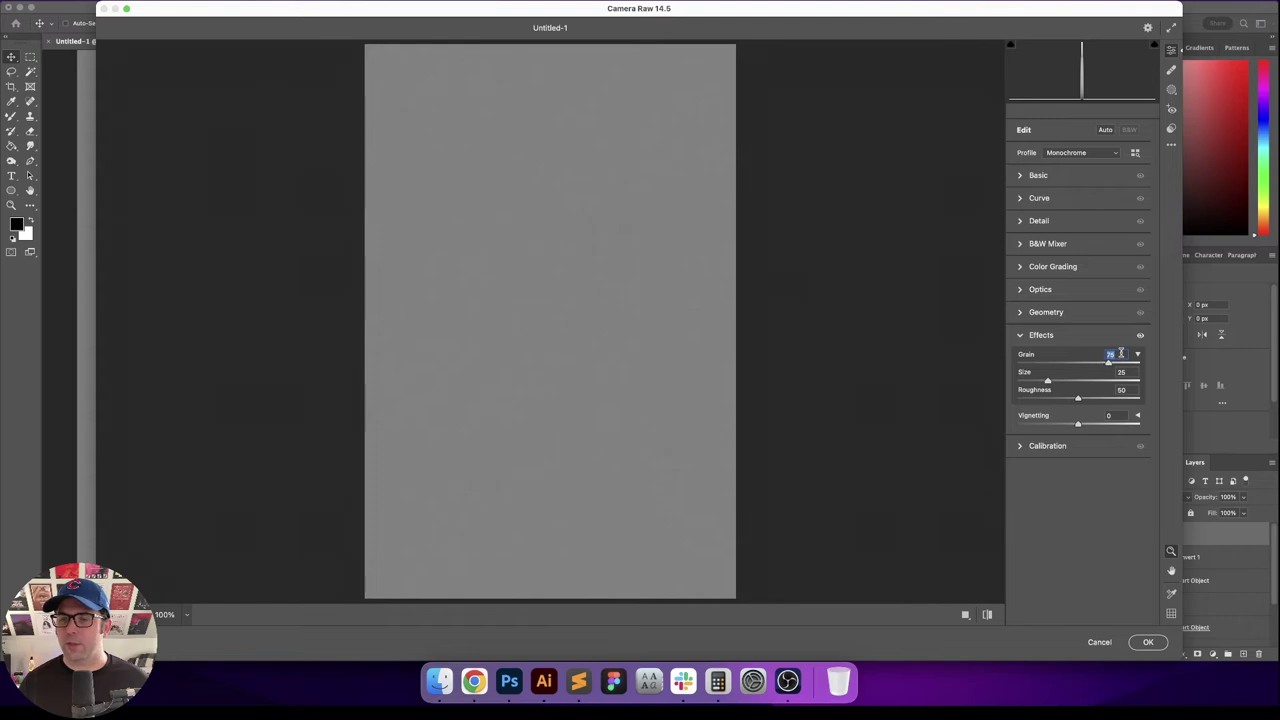
key(Tab)
key(Tab)
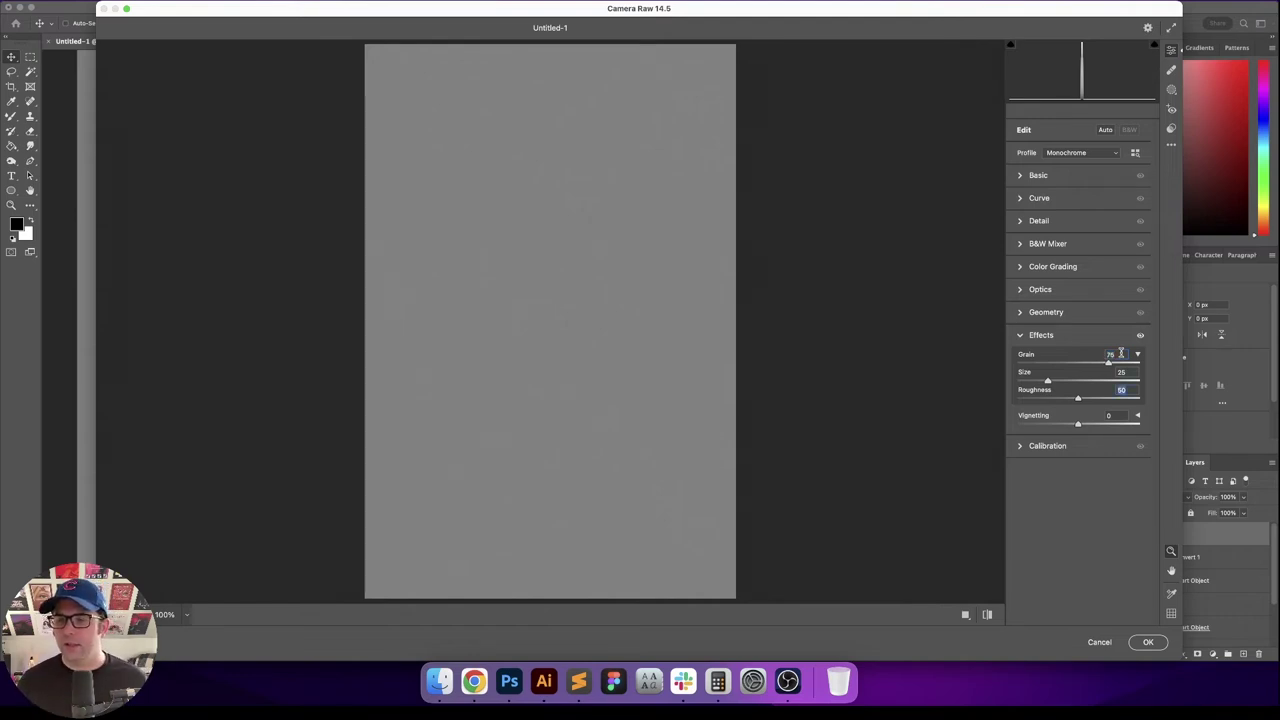
text(-25)
key(shift+Up)
key(shift+Up)
key(shift+Down)
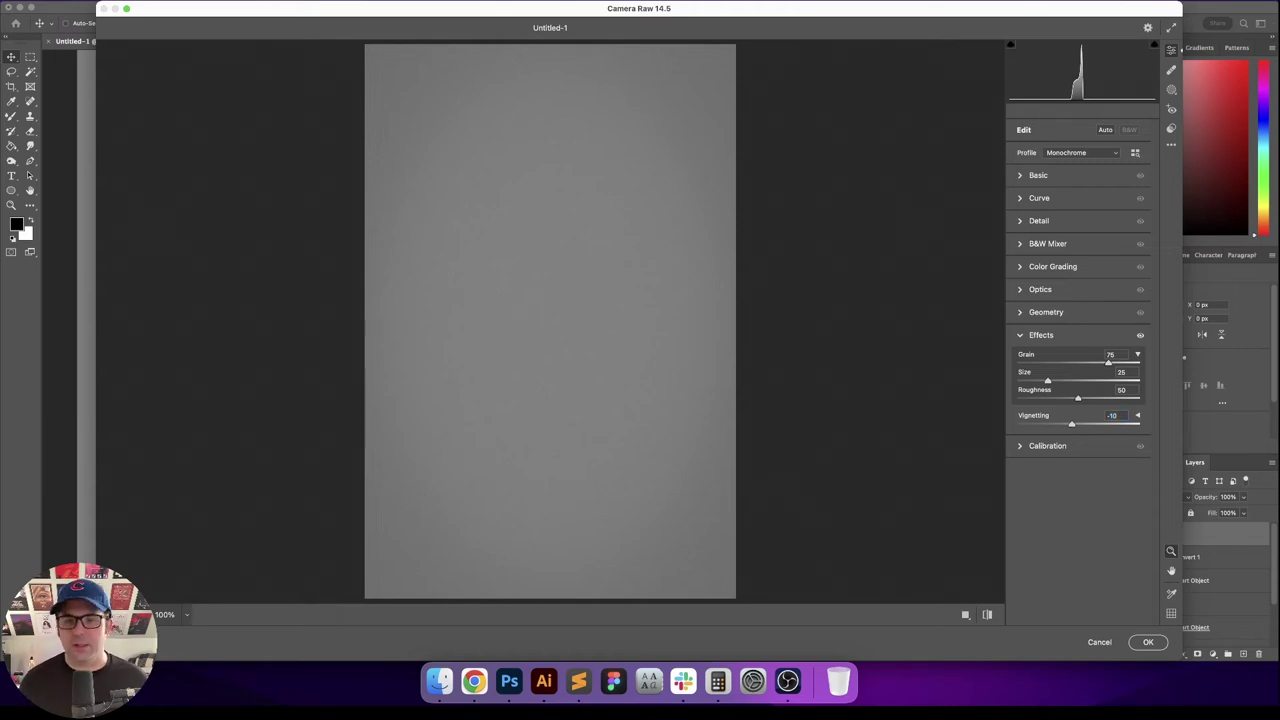
key(Return)
Step: Set the GRAIN layer's blend mode to Overlay and toggle its visibility to compare the poster with and without grain
click(1178, 497)
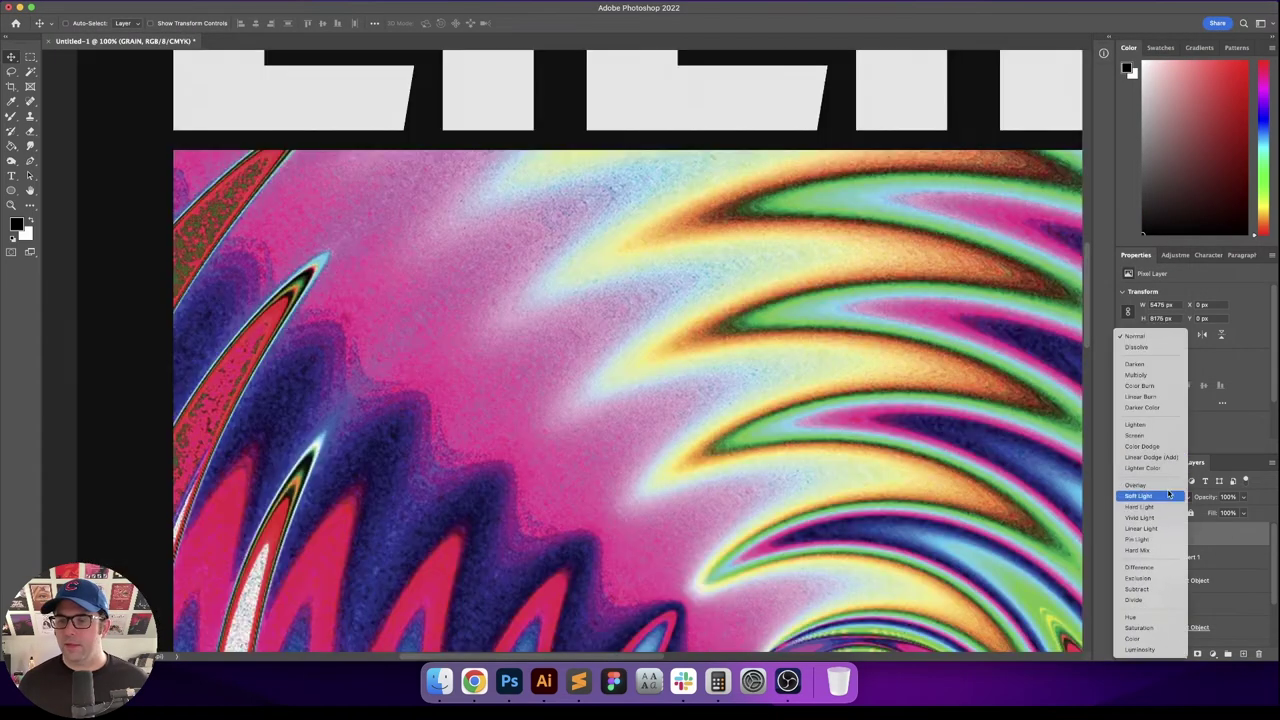
click(1150, 485)
scroll(645, 398, down, 1)
scroll(645, 398, left, 2)
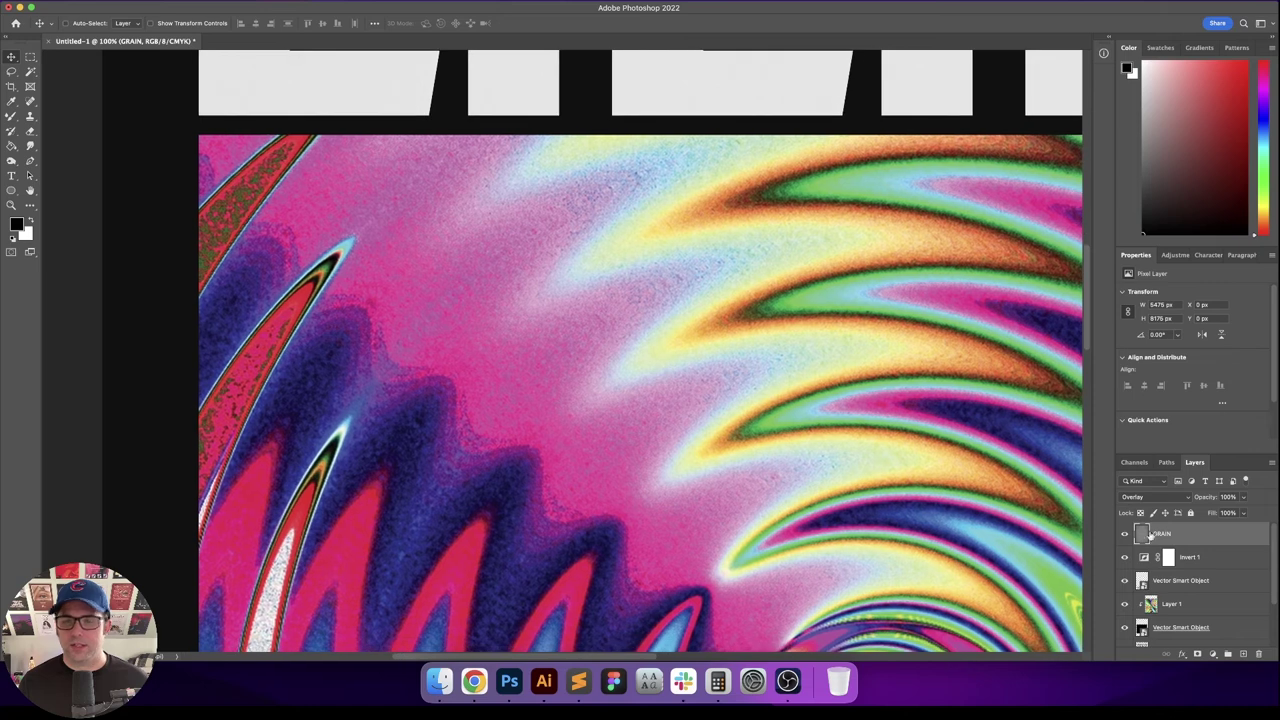
click(1128, 536)
click(1128, 536)
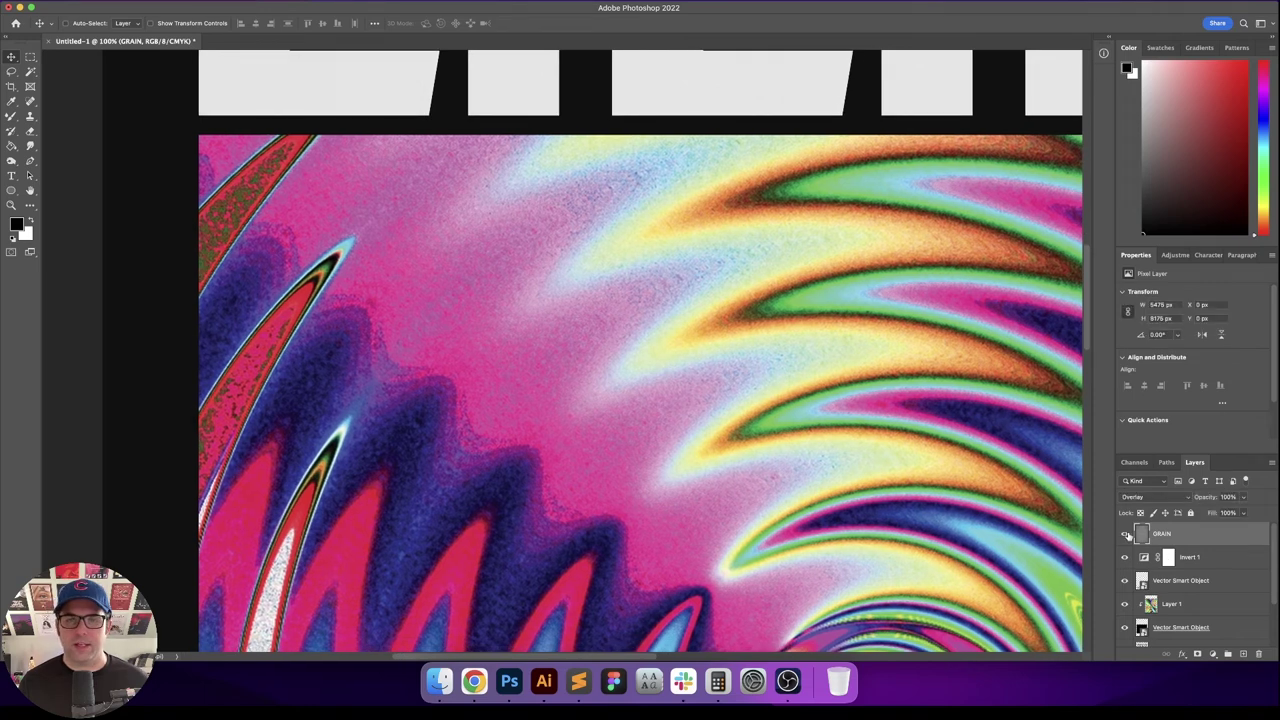
Step: Refill the GRAIN layer with 50% gray and reapply the Camera Raw Filter with grain 100, size 25, roughness 75 and vignetting -10
key(shift+F5)
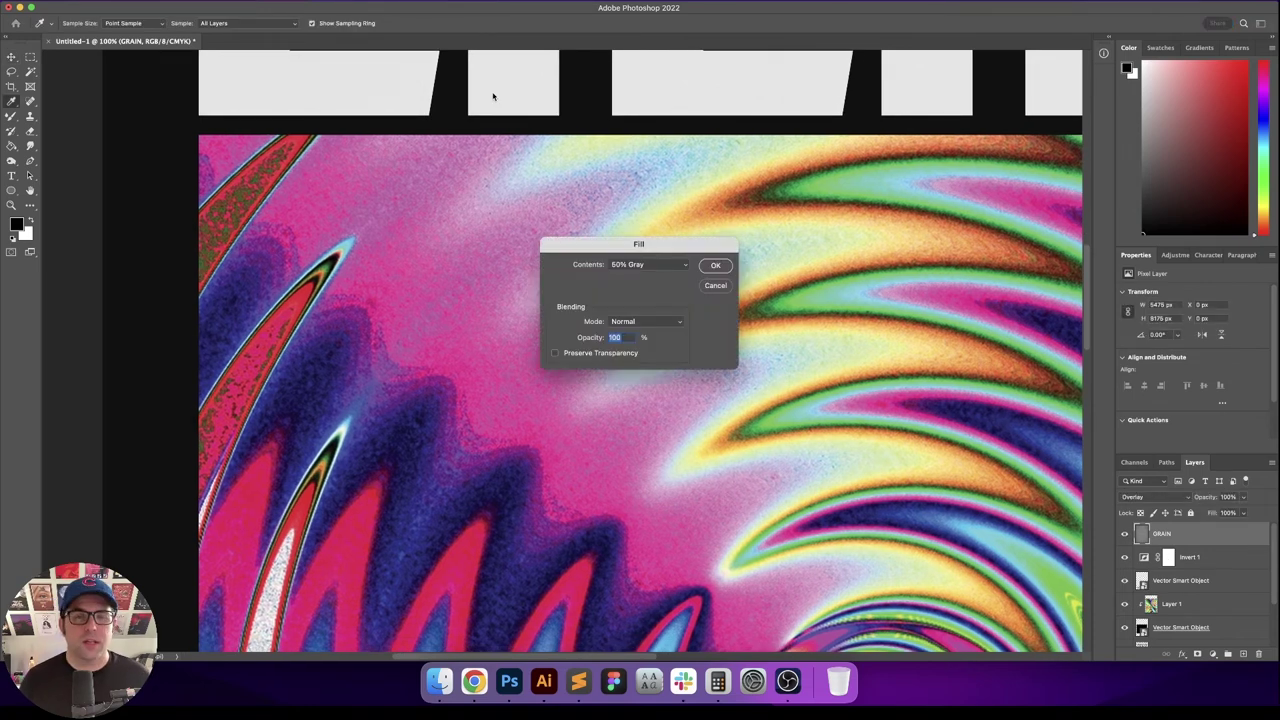
key(Return)
click(256, 1)
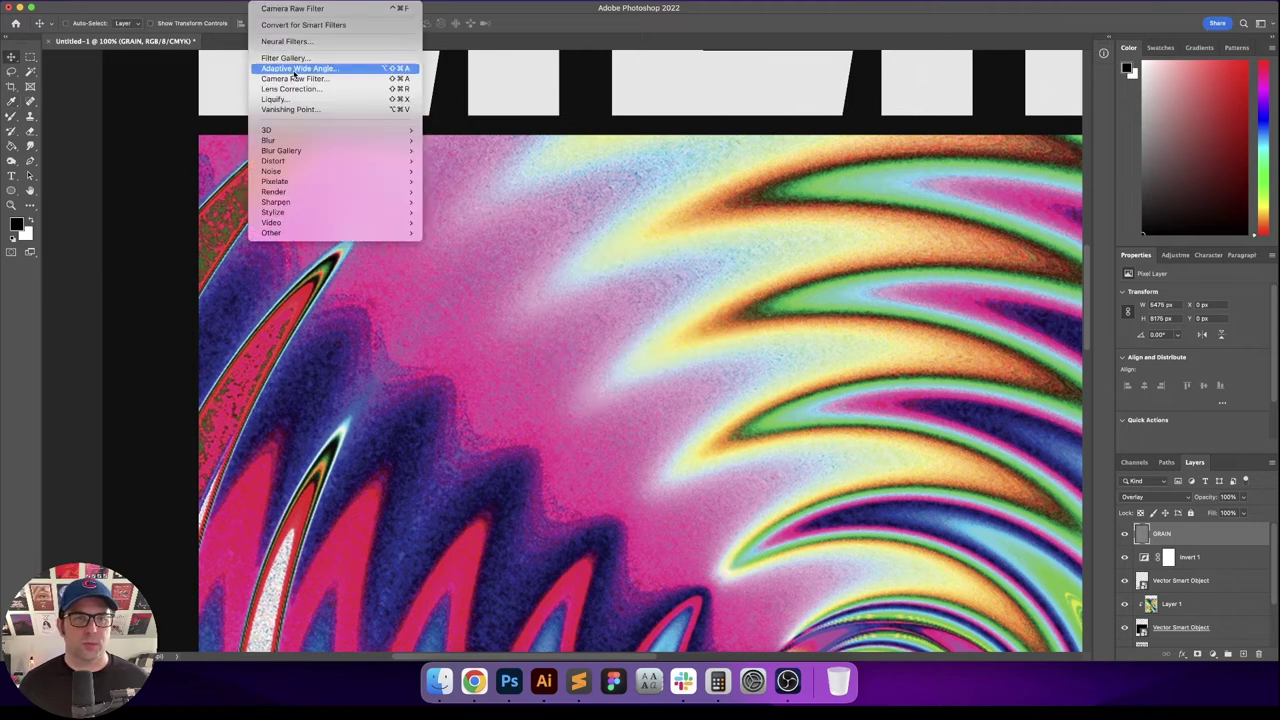
click(723, 233)
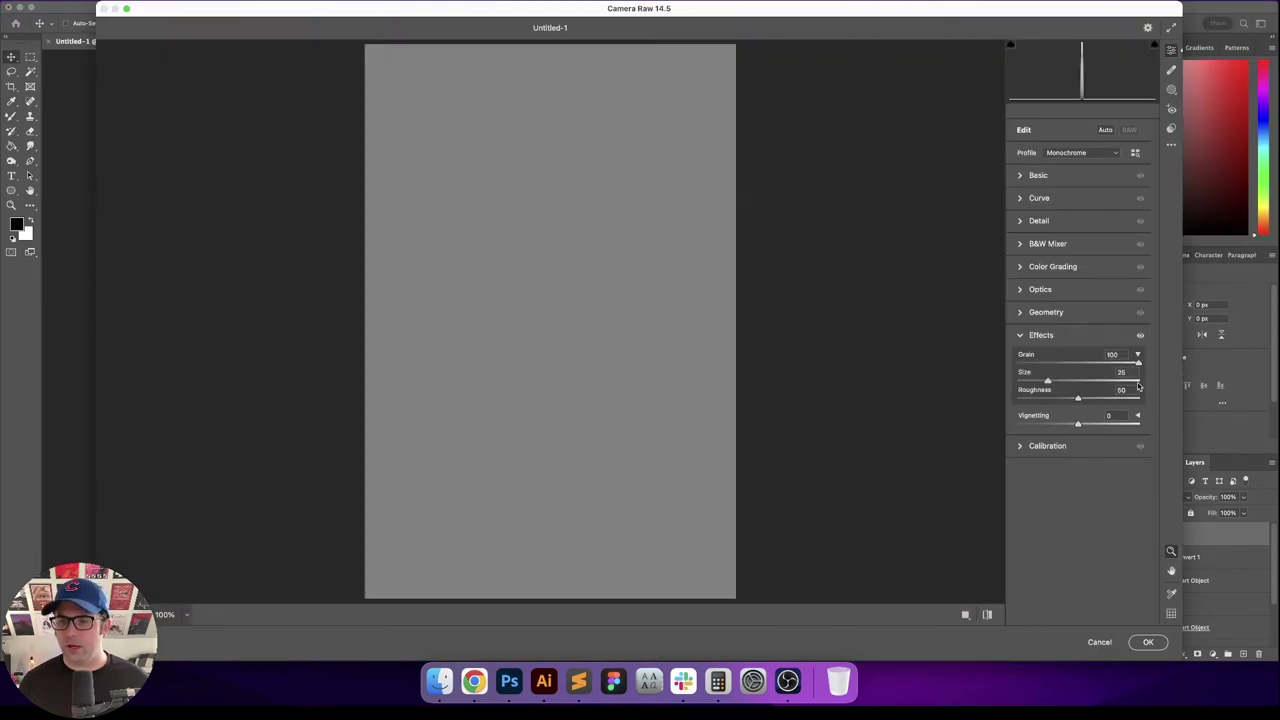
text(7)
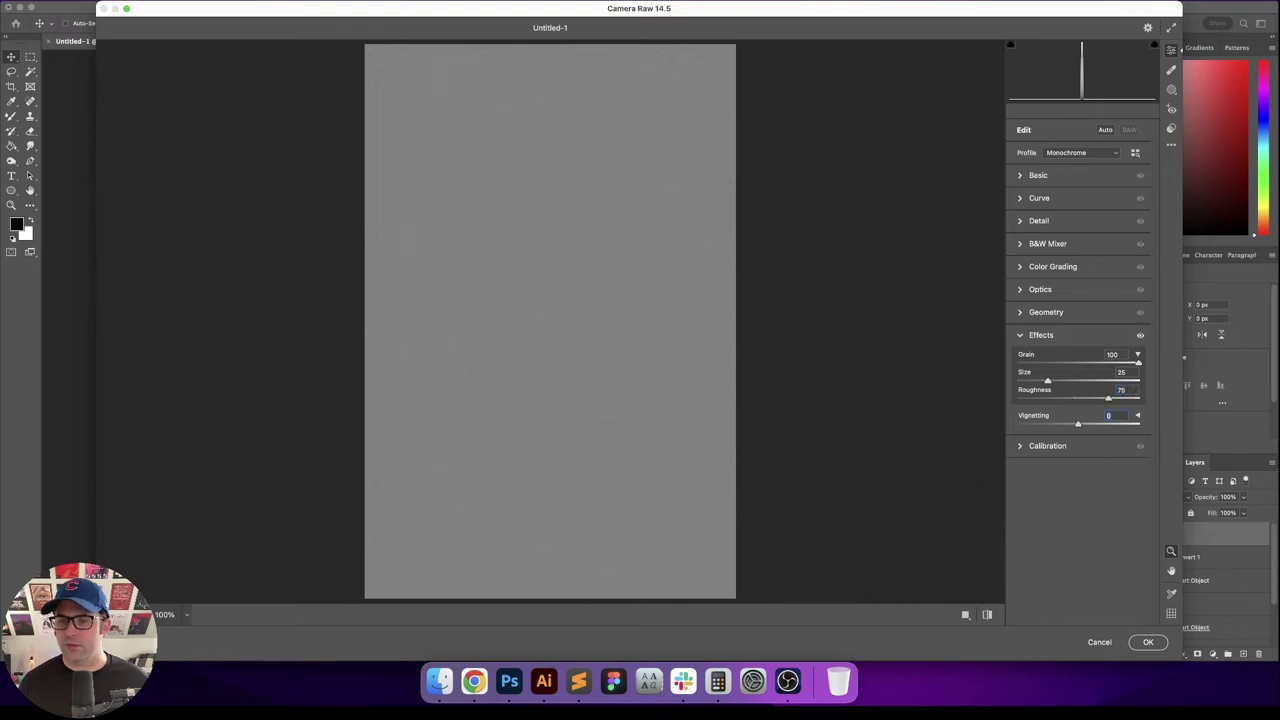
text(-10)
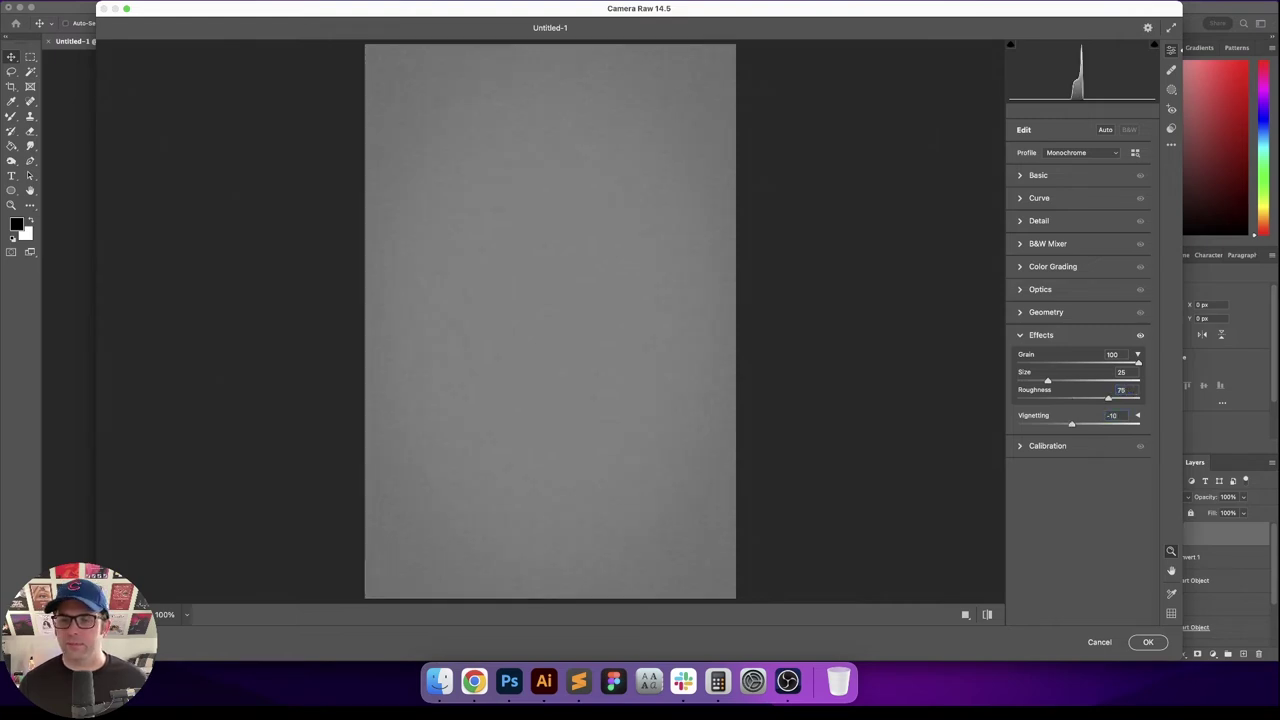
key(Return)
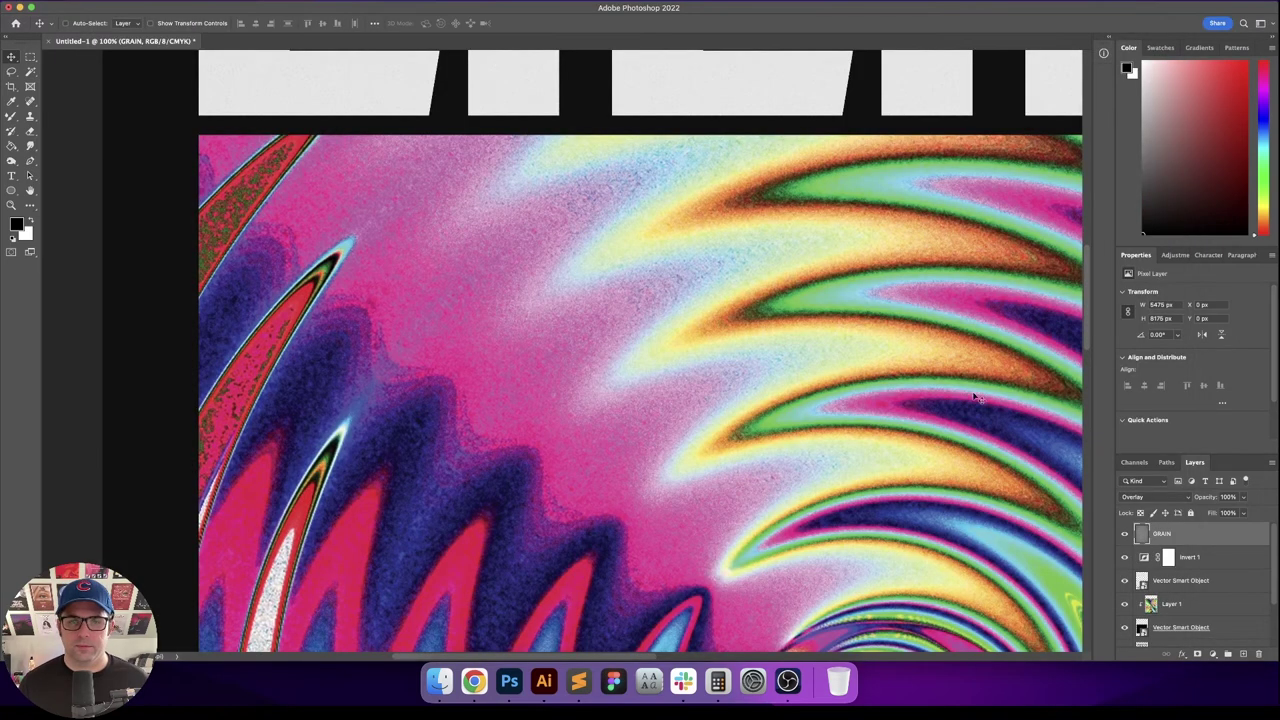
Step: Apply the Oil Paint filter to Layer 1 with stylization 10, cleanliness 10, scale 0.1 and bristle detail 0
scroll(609, 400, down, 5)
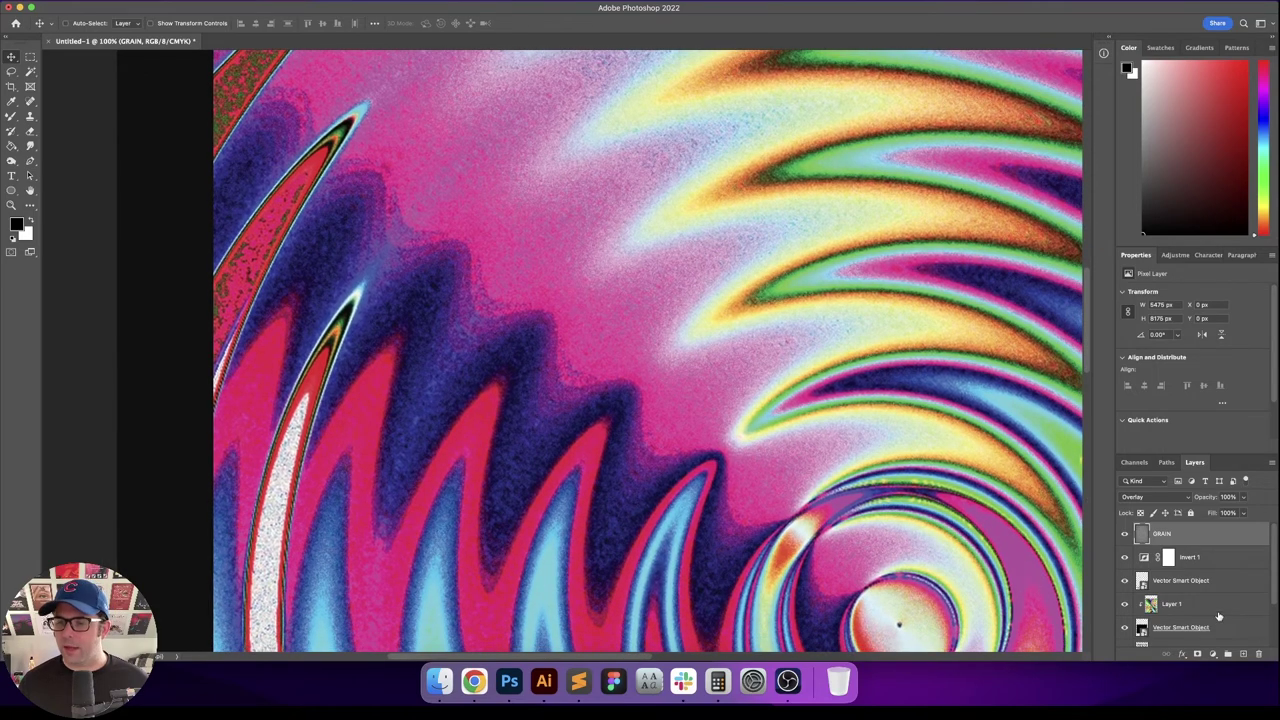
click(1218, 616)
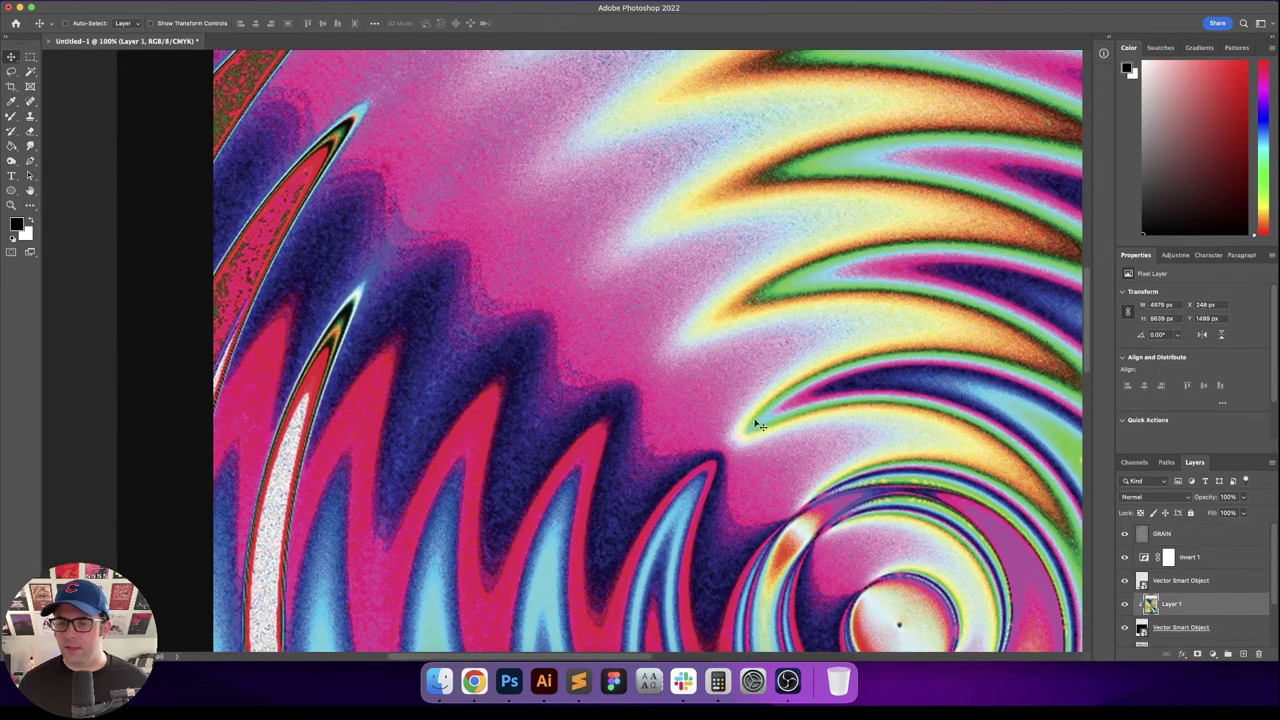
scroll(753, 420, right, 6)
scroll(753, 420, down, 5)
click(263, 1)
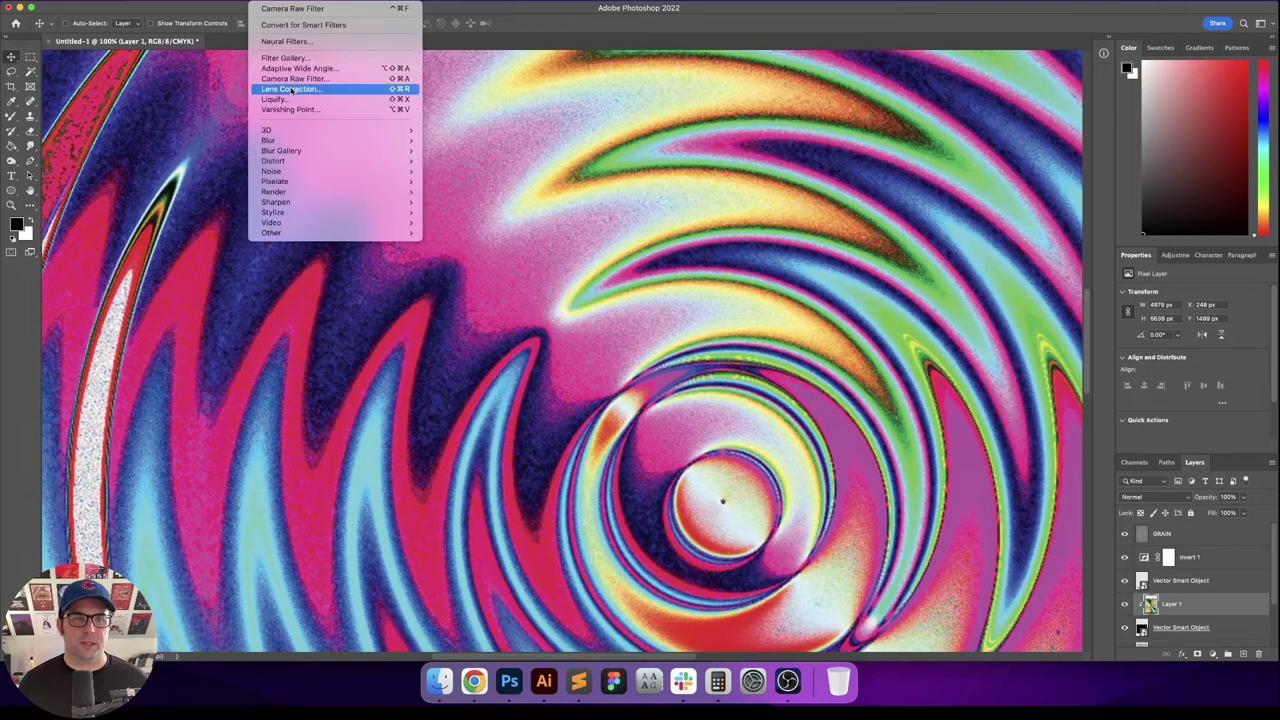
mouse_move(367, 215)
click(447, 256)
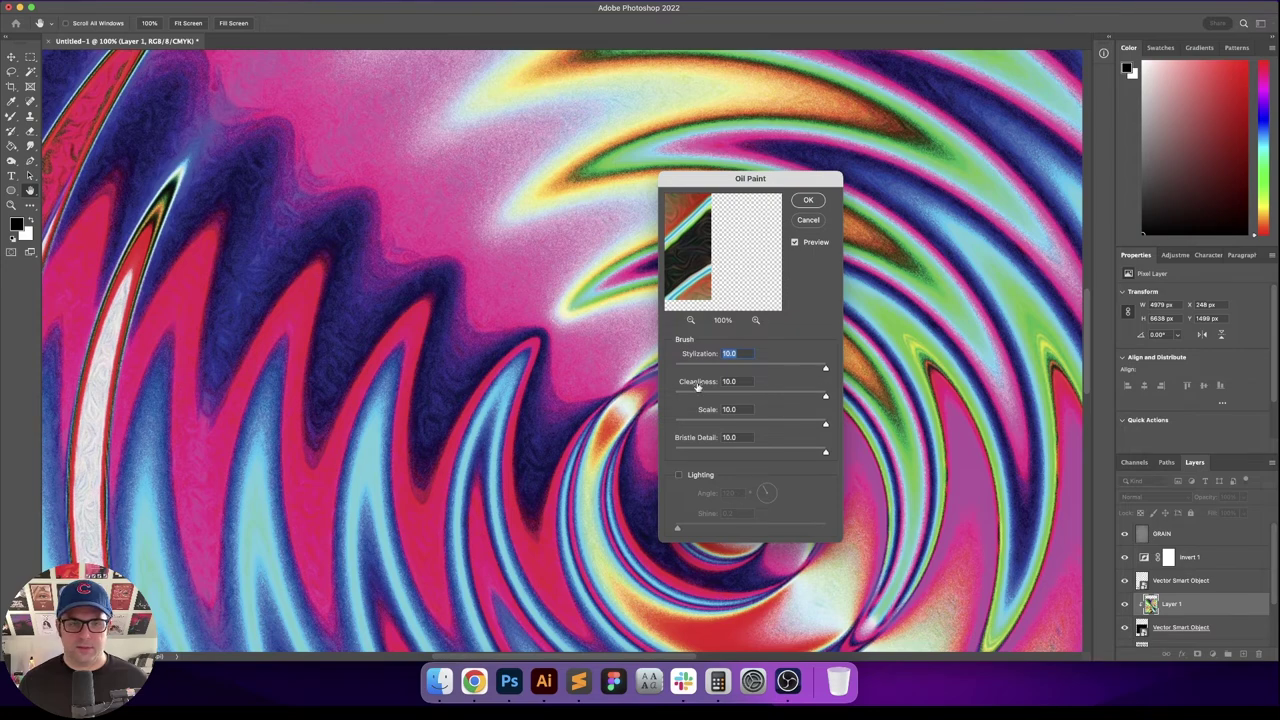
mouse_move(771, 370)
mouse_down()
mouse_move(633, 370)
mouse_move(907, 373)
mouse_move(771, 358)
mouse_up()
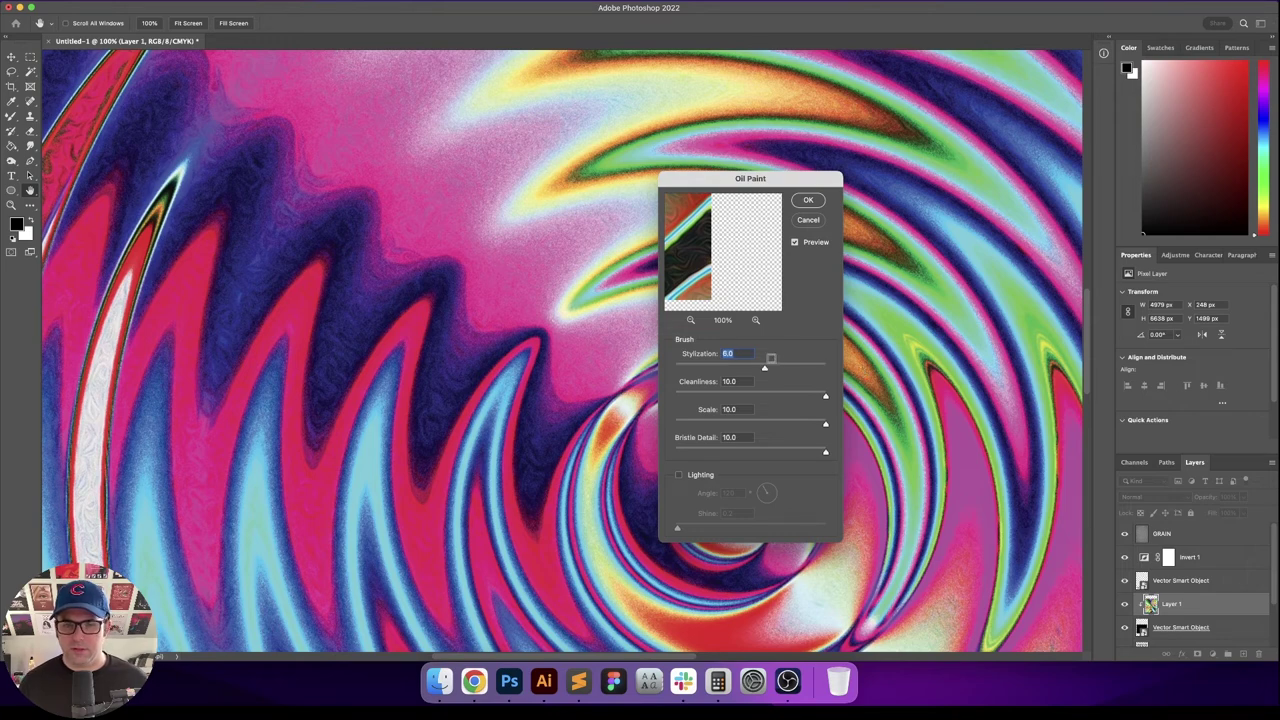
key(shift+Down)
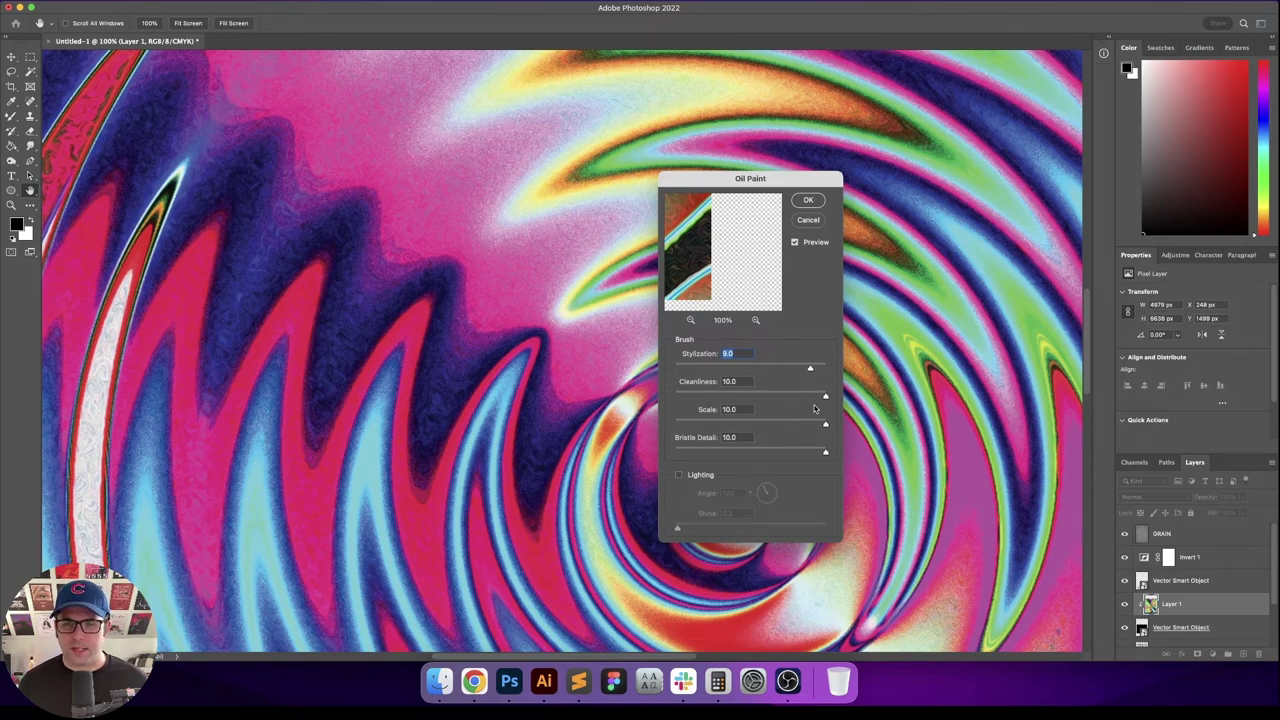
key(shift+Up)
drag(826, 427, 608, 426)
drag(716, 456, 600, 455)
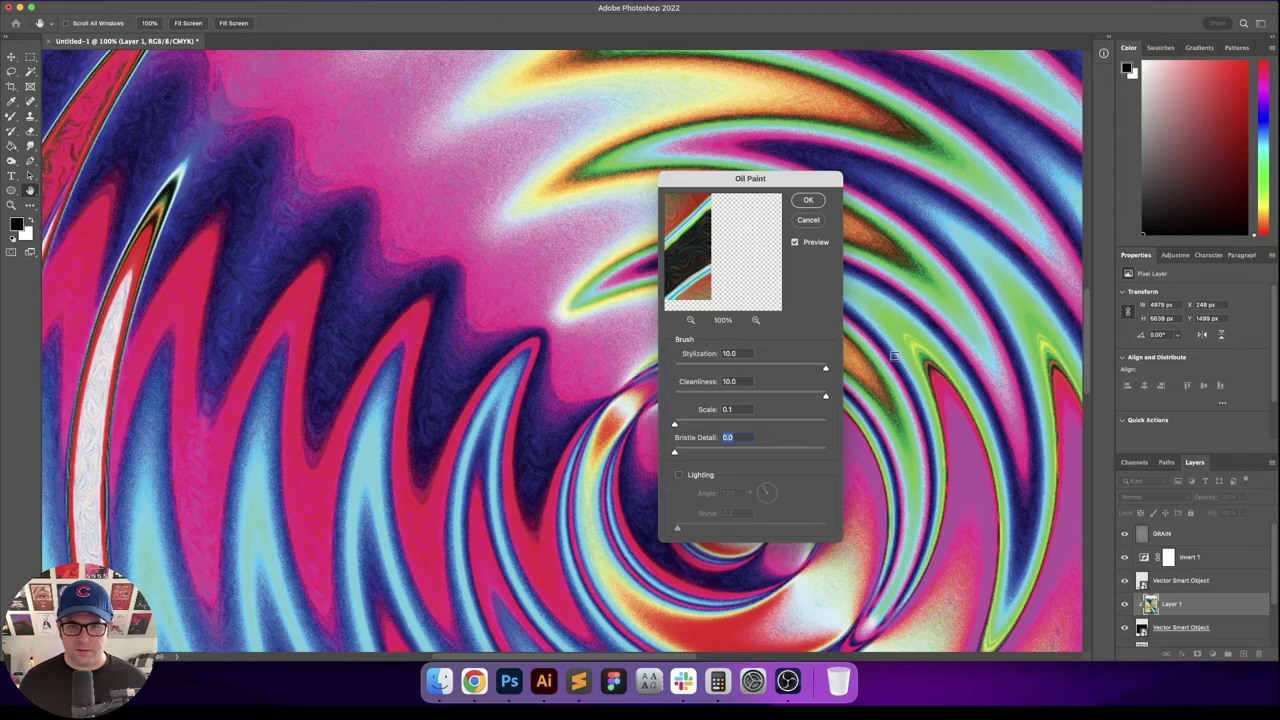
key(Return)
Step: Compare the psychedelic image with and without the Oil Paint effect, examining its edges, circular center and overall poster appearance
drag(437, 270, 677, 446)
drag(580, 376, 525, 460)
key(super+z)
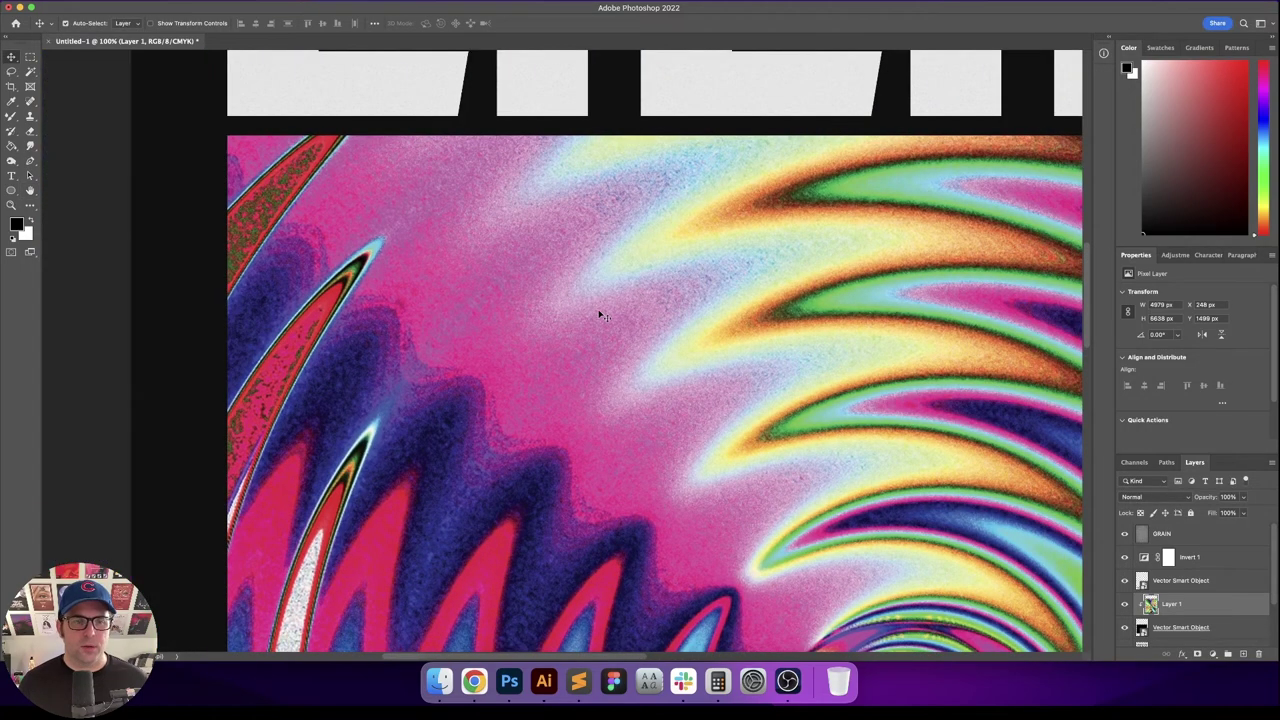
scroll(620, 320, down, 2)
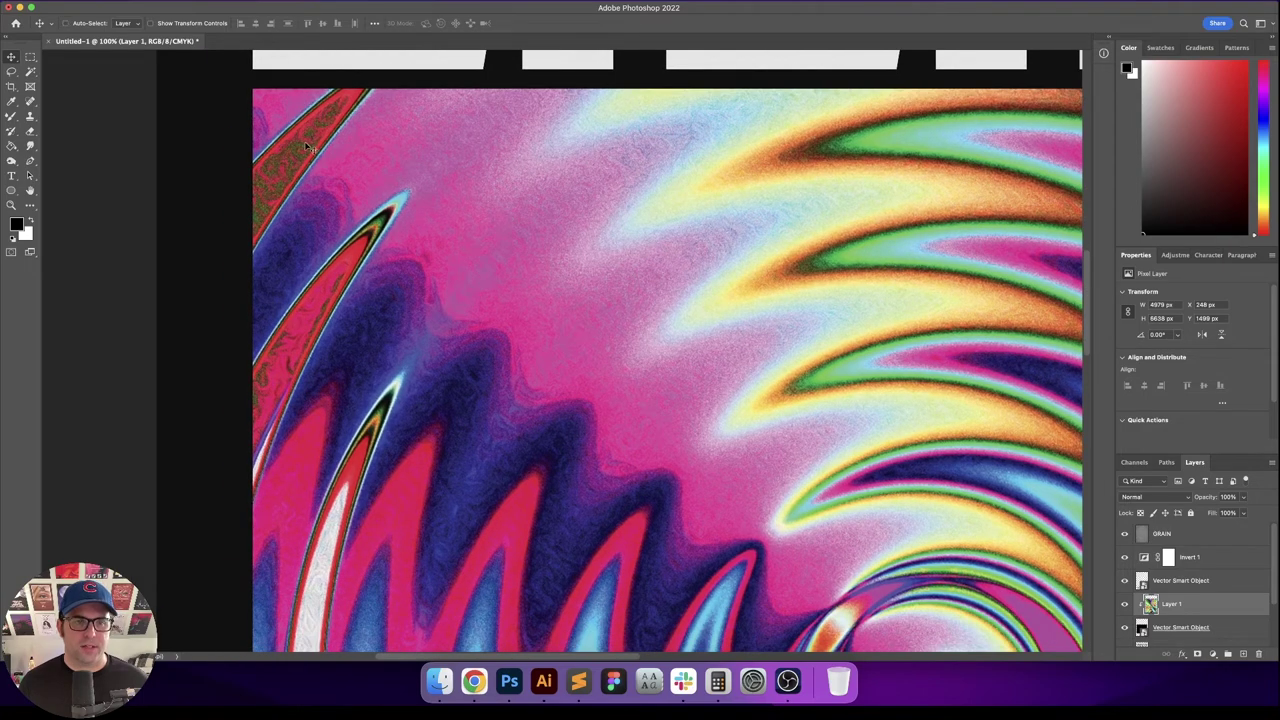
scroll(680, 406, down, 5)
scroll(680, 406, right, 6)
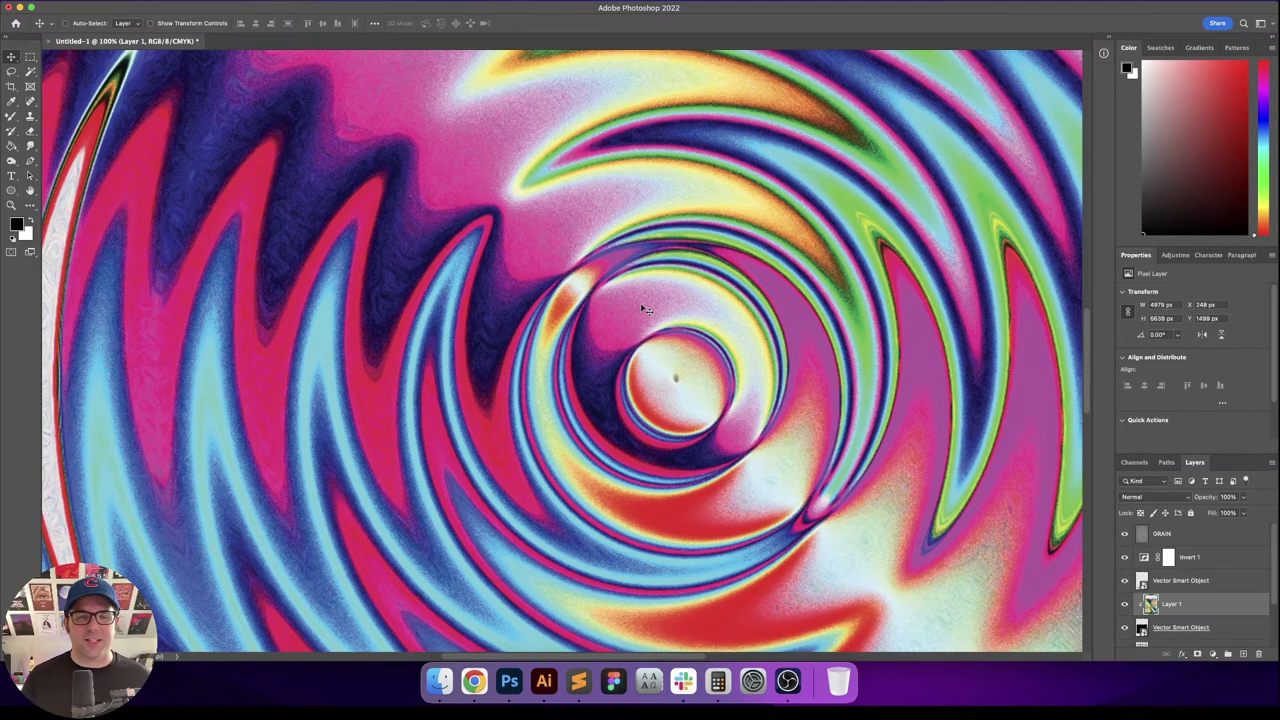
scroll(300, 250, up, 2)
scroll(300, 250, left, 3)
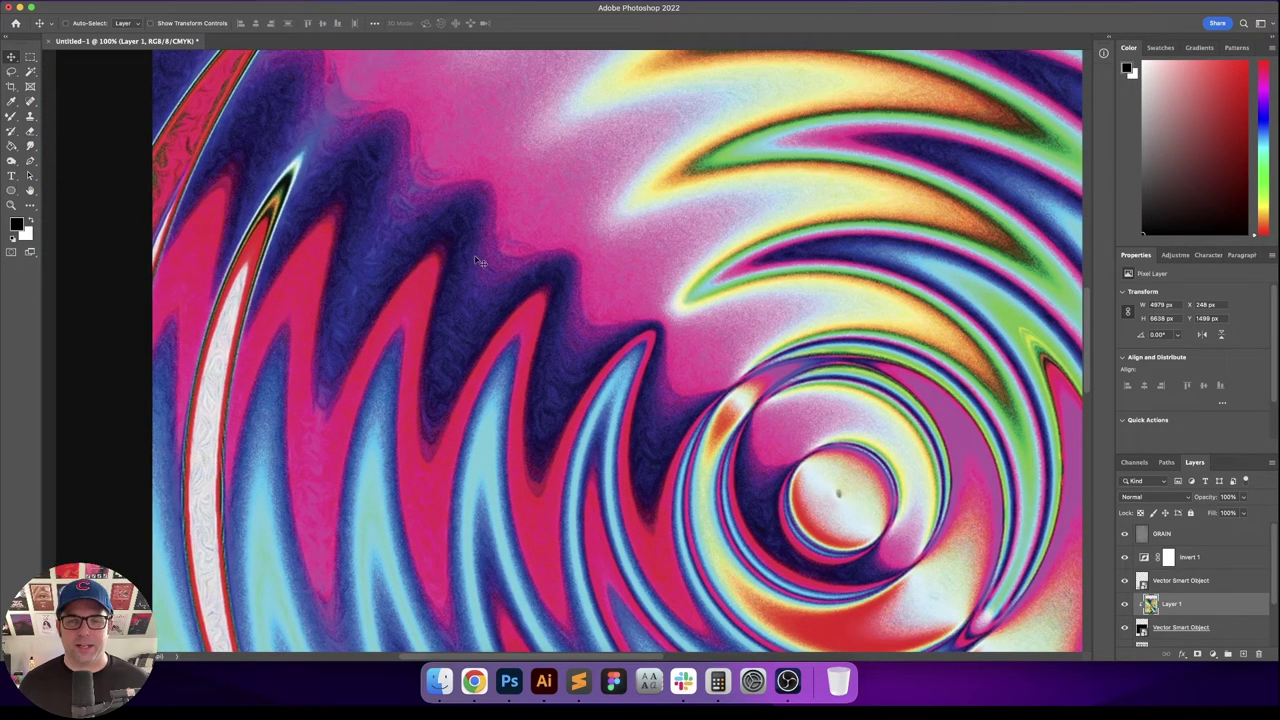
scroll(800, 375, right, 2)
scroll(735, 372, down, 2)
scroll(735, 372, right, 3)
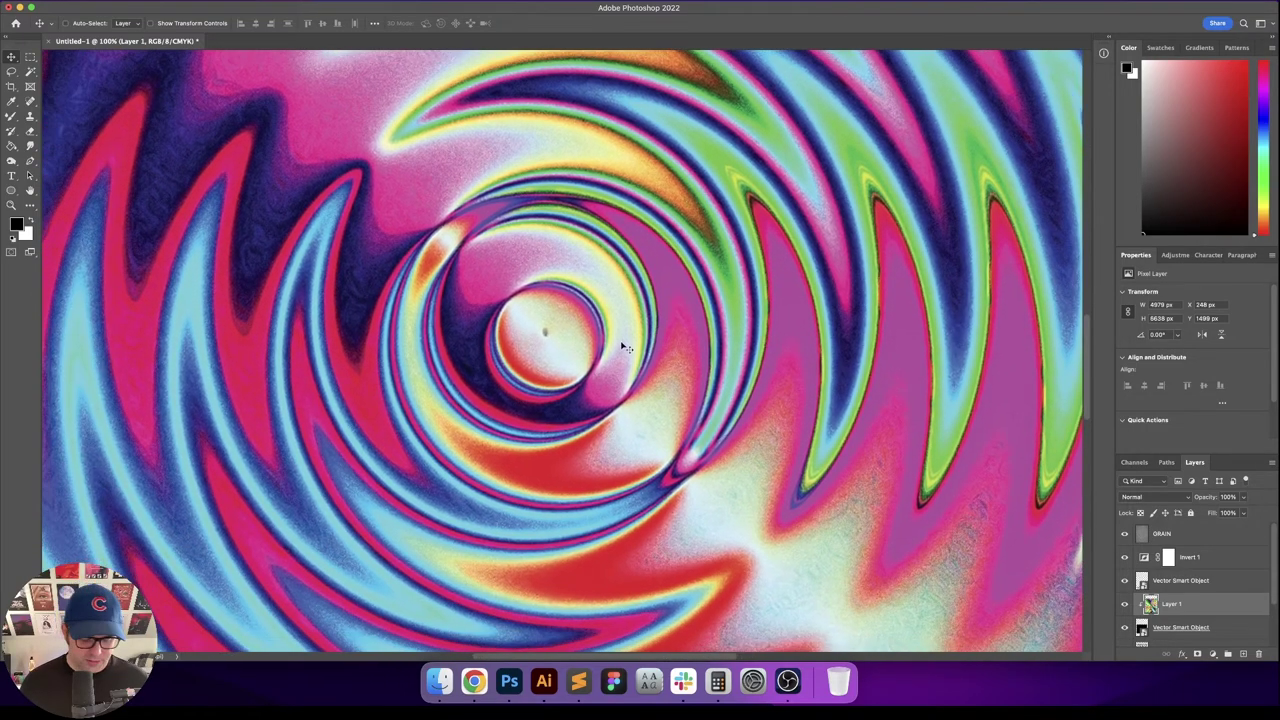
key(super+0)
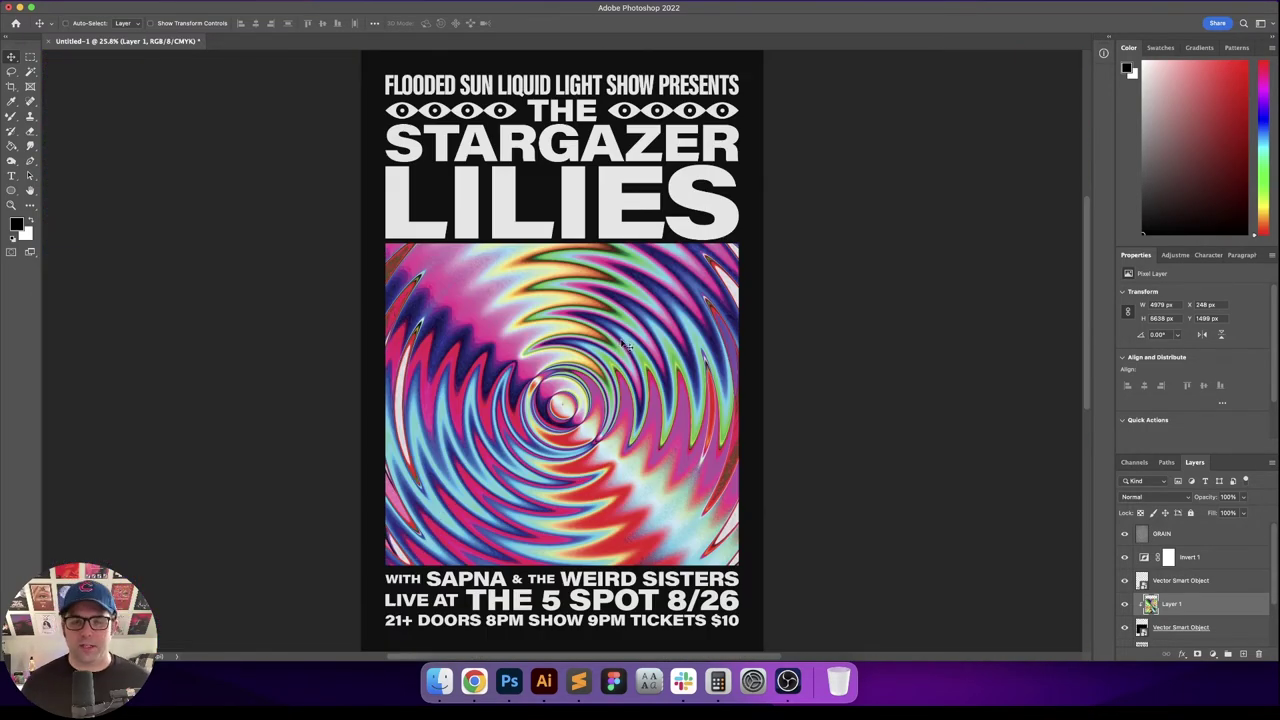
Step: Identify the smart object holding the event details below the image and apply a 3-pixel Gaussian Blur to it
click(1224, 586)
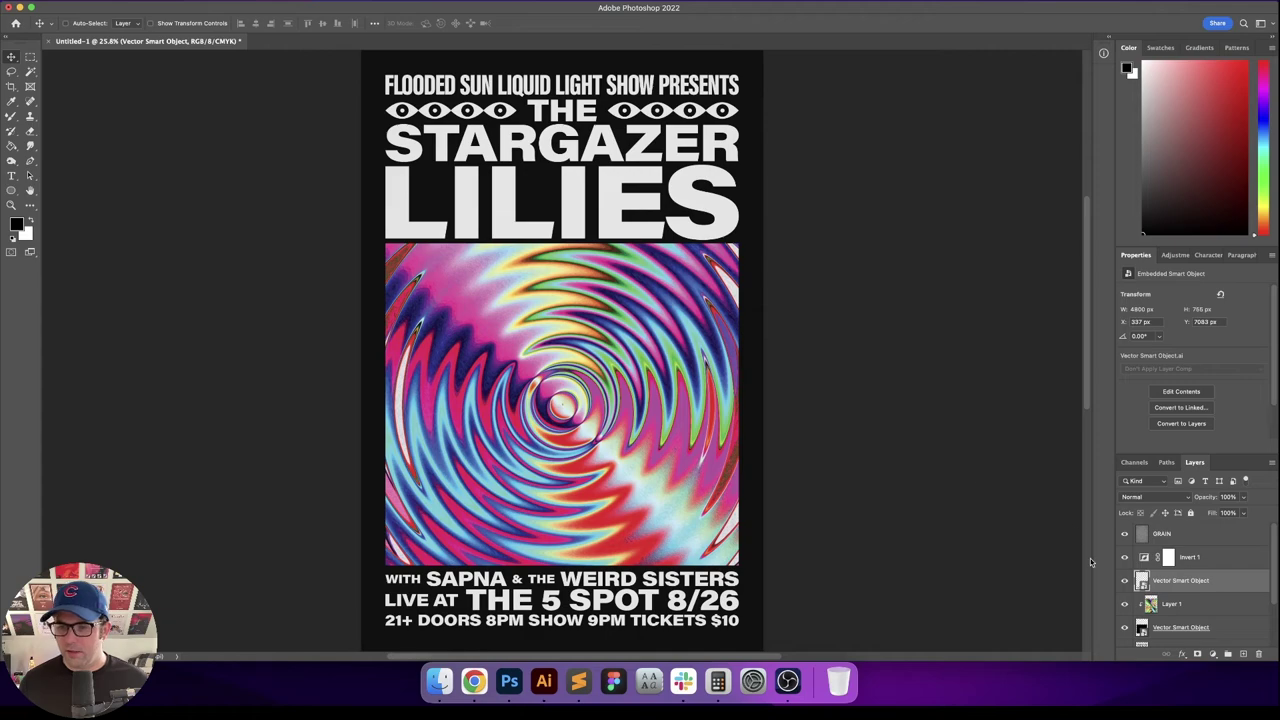
click(1124, 580)
click(1124, 580)
key(super+1)
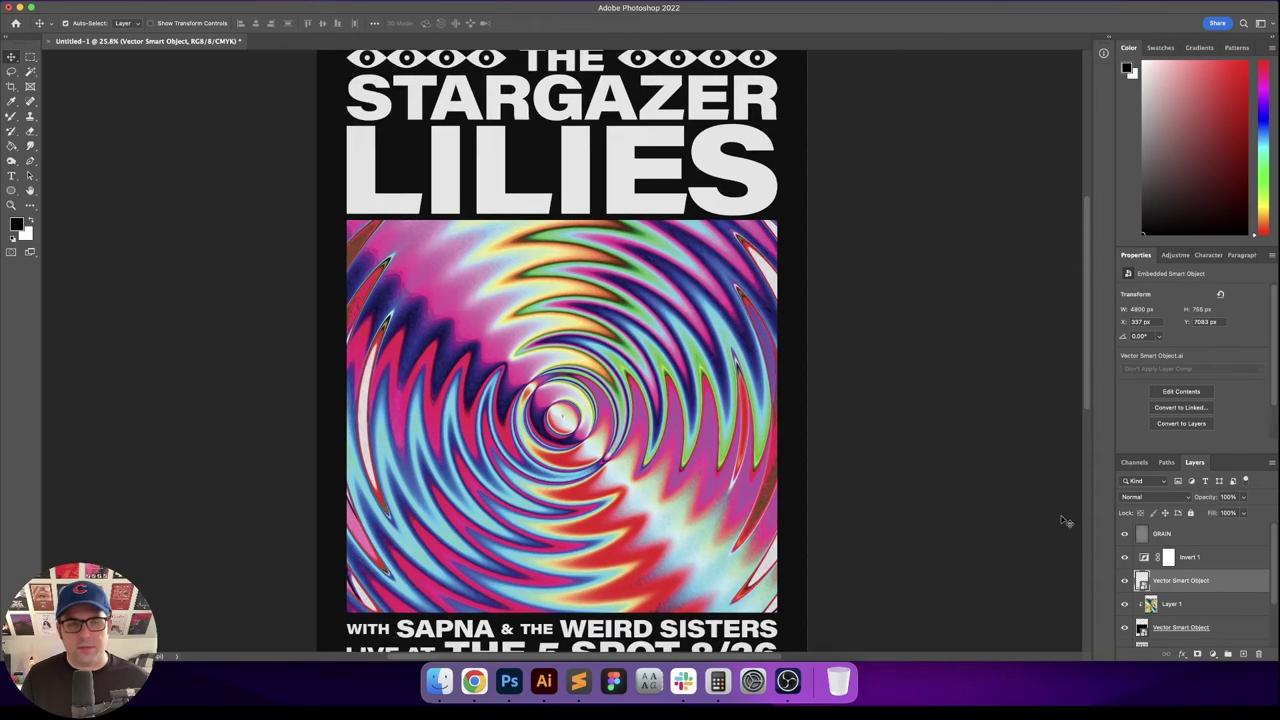
scroll(661, 360, down, 12)
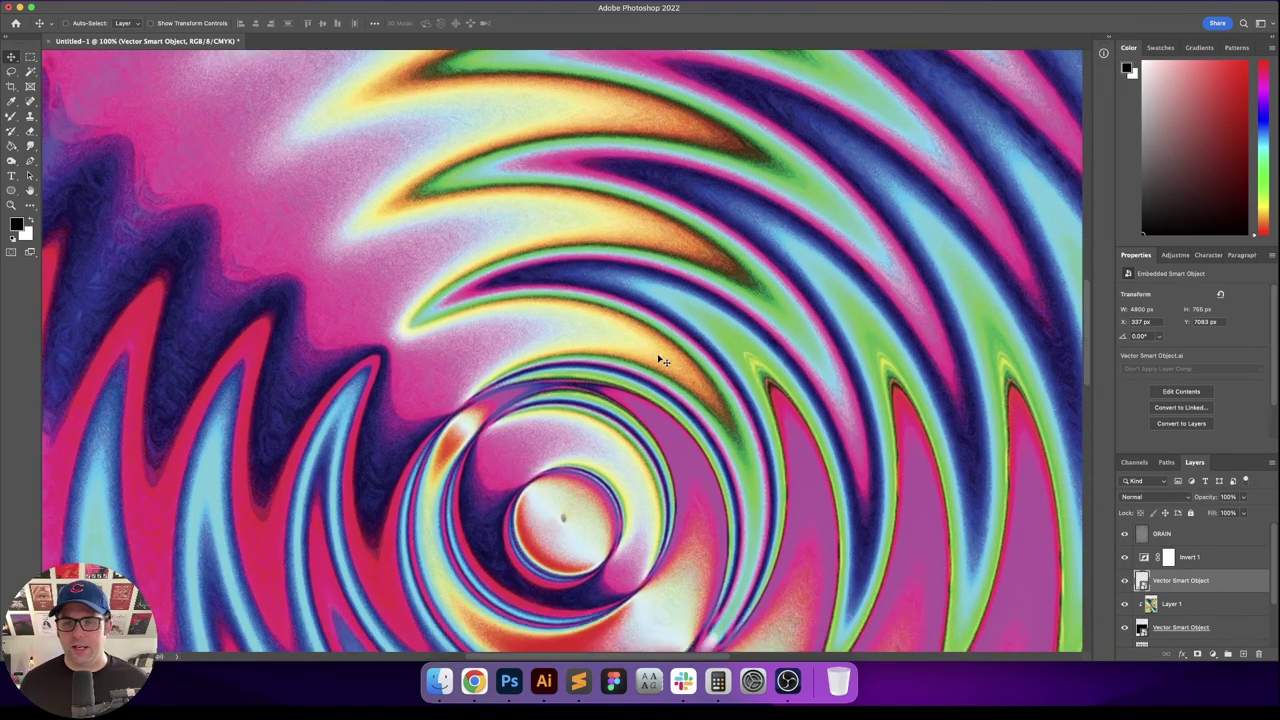
drag(664, 364, 731, 451)
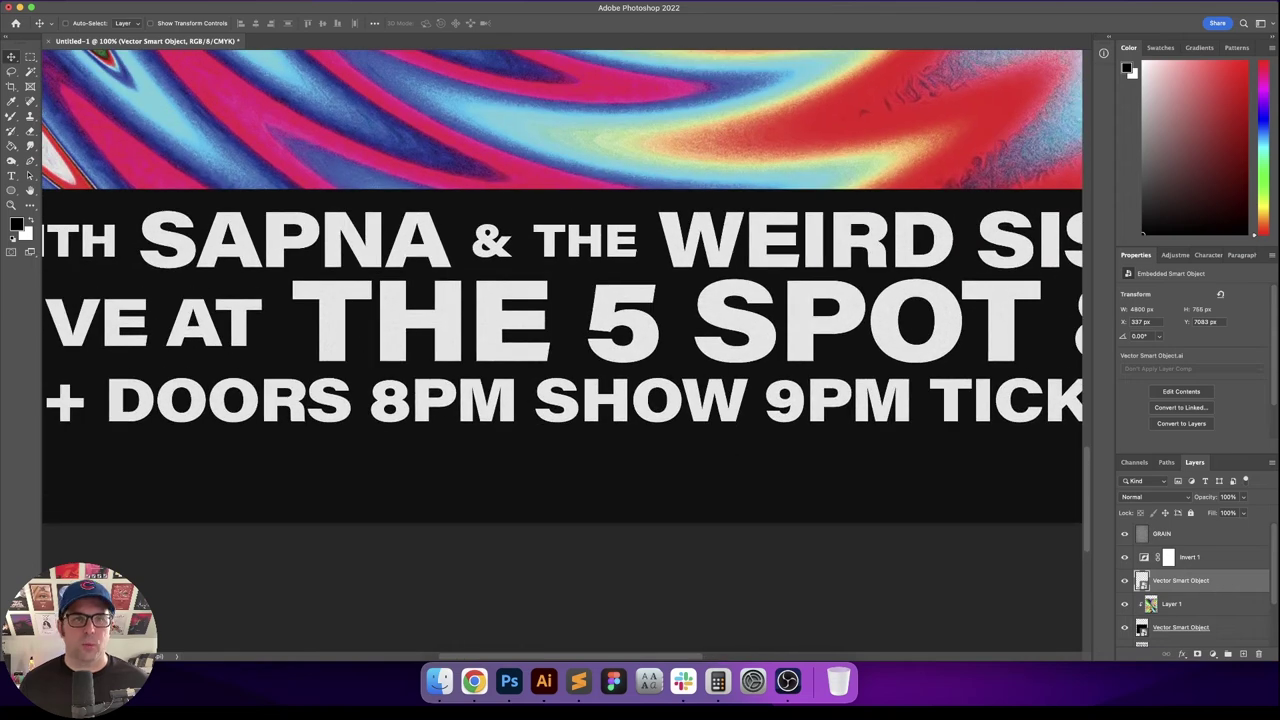
click(262, 1)
mouse_move(364, 140)
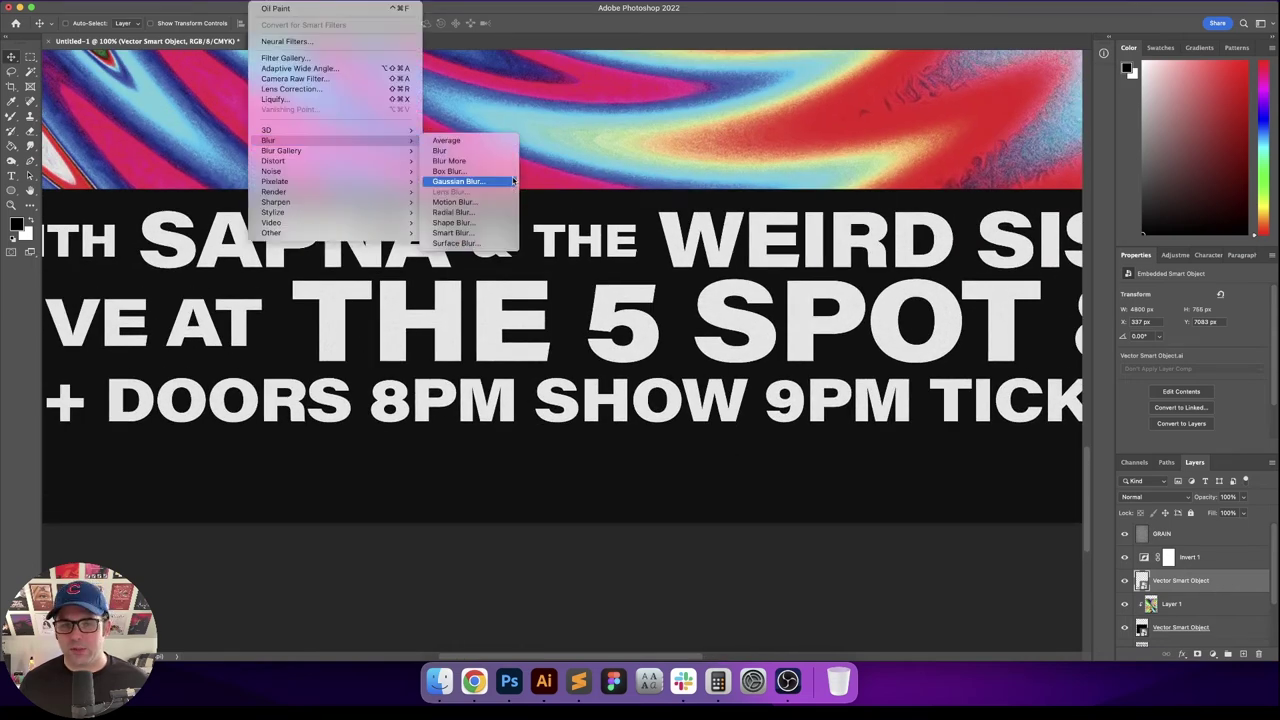
click(512, 181)
text(6)
key(Tab)
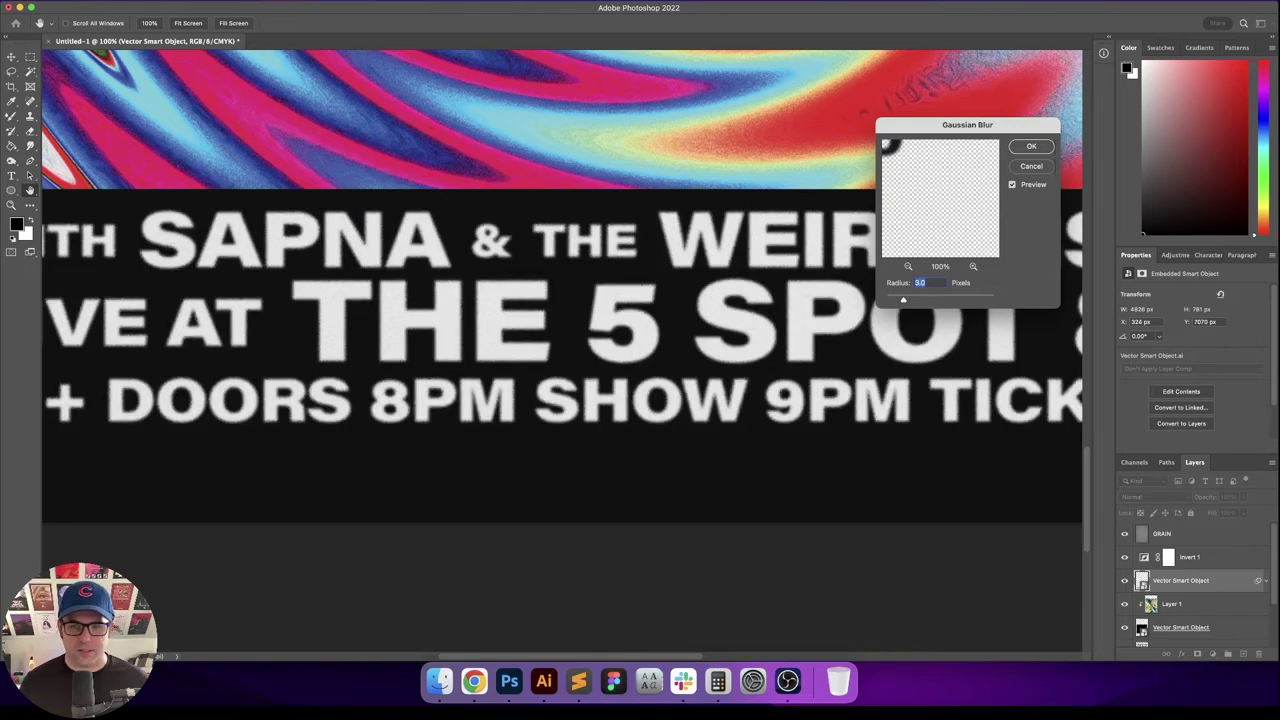
key(Return)
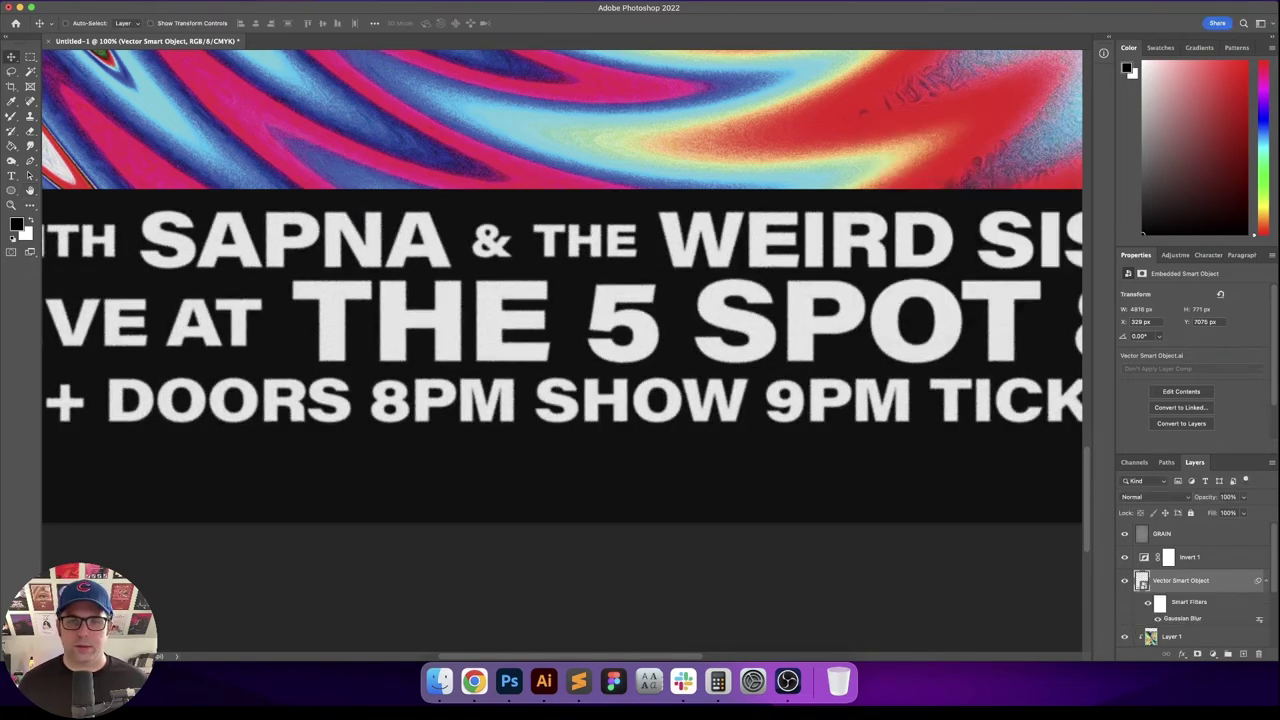
Step: Apply a 3-pixel Gaussian Blur to the smart object holding the headline text and eye graphics above the image
scroll(705, 328, up, 15)
scroll(694, 320, down, 5)
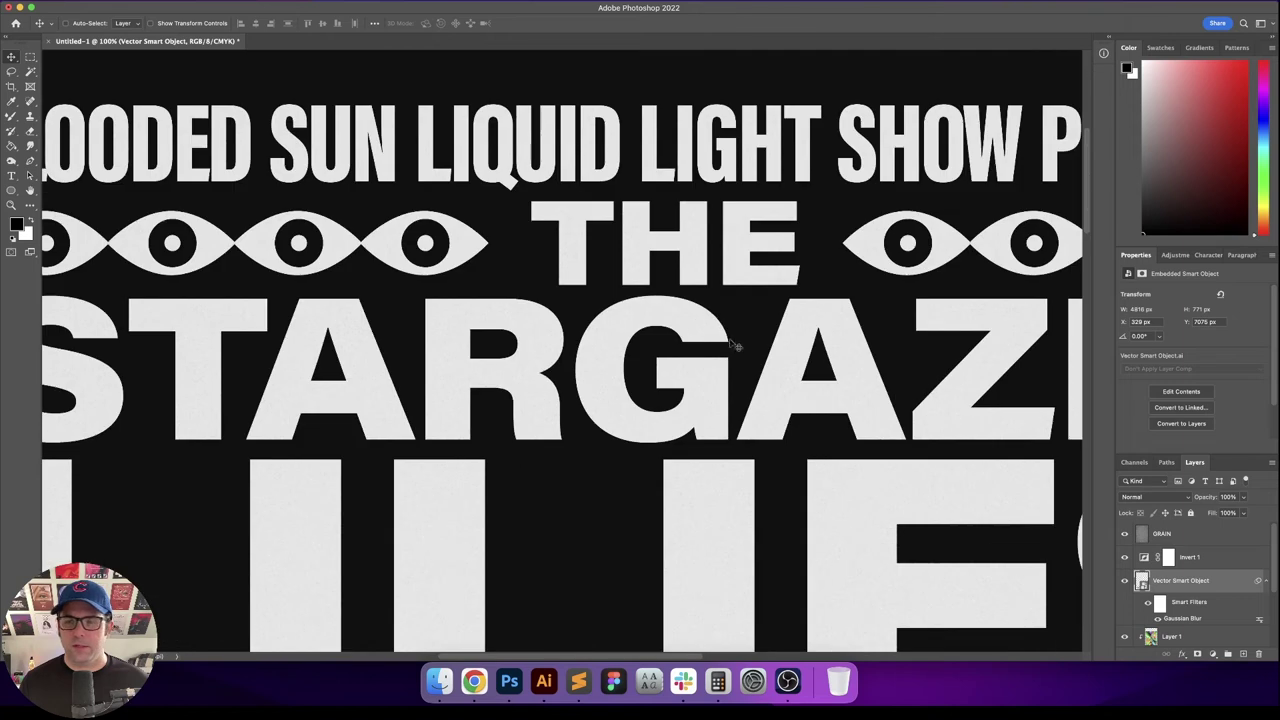
click(1265, 582)
scroll(1250, 587, down, 2)
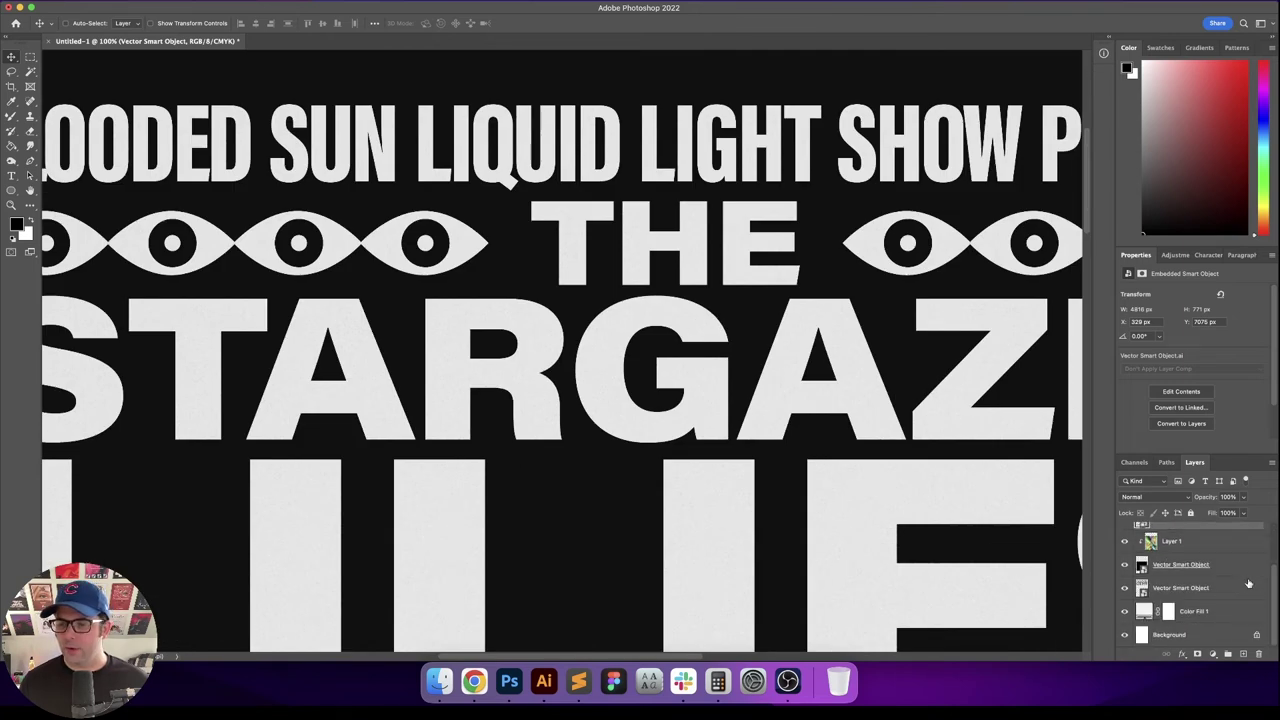
click(1216, 587)
click(265, 2)
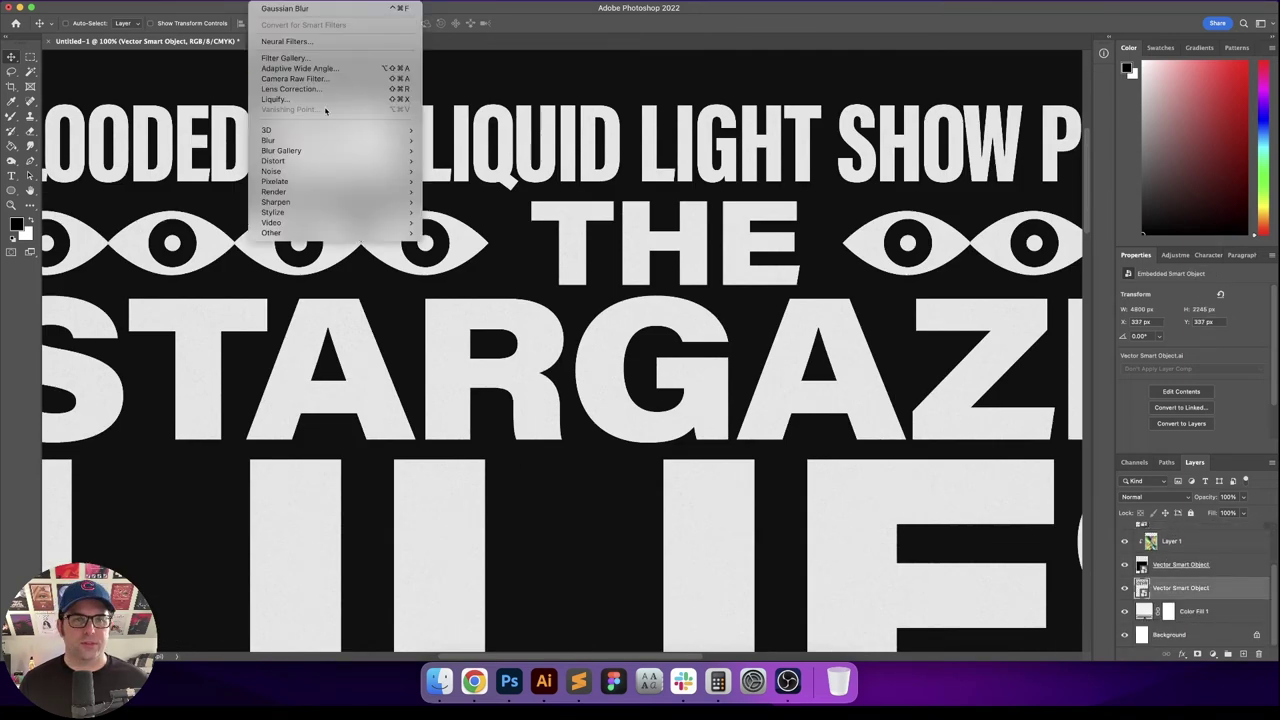
mouse_move(290, 140)
click(478, 183)
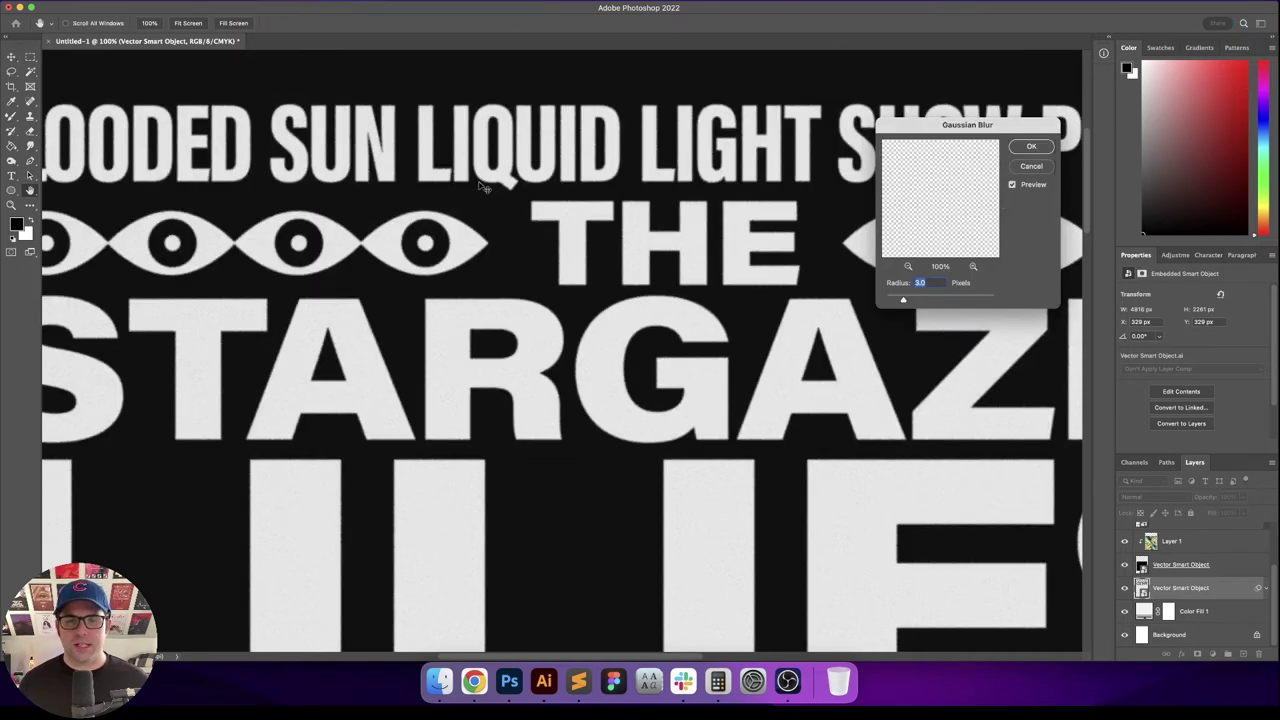
key(Return)
Step: Apply a 5-pixel Gaussian Blur to the Vector Smart Object that Layer 1 is clipped to
scroll(533, 341, down, 10)
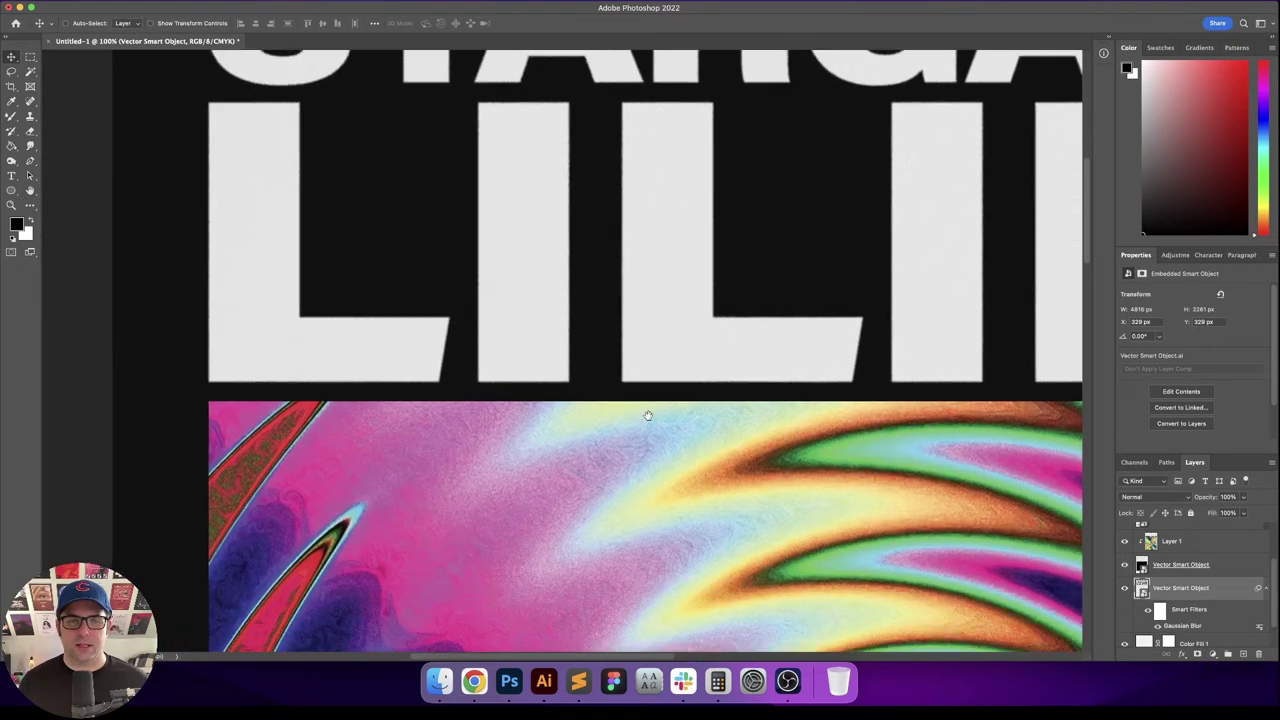
scroll(1250, 588, up, 2)
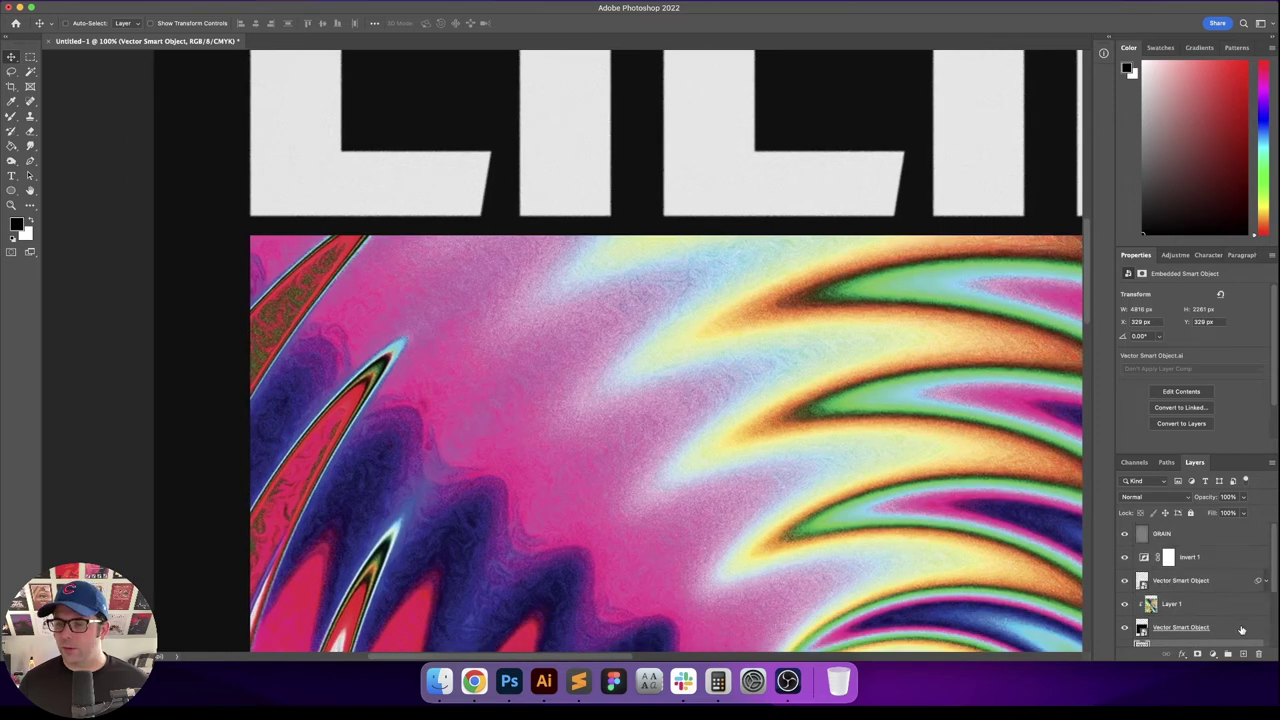
click(1242, 632)
click(265, 3)
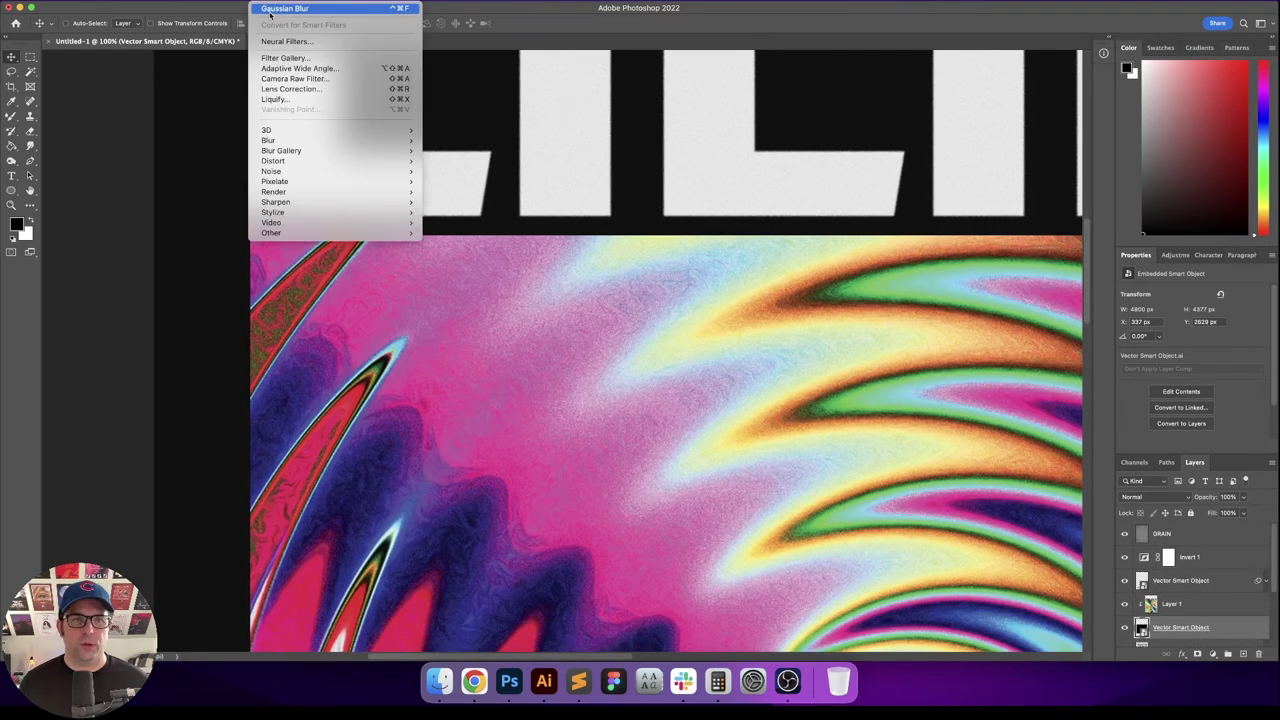
click(268, 8)
key(shift+Up)
key(shift+Up)
key(Return)
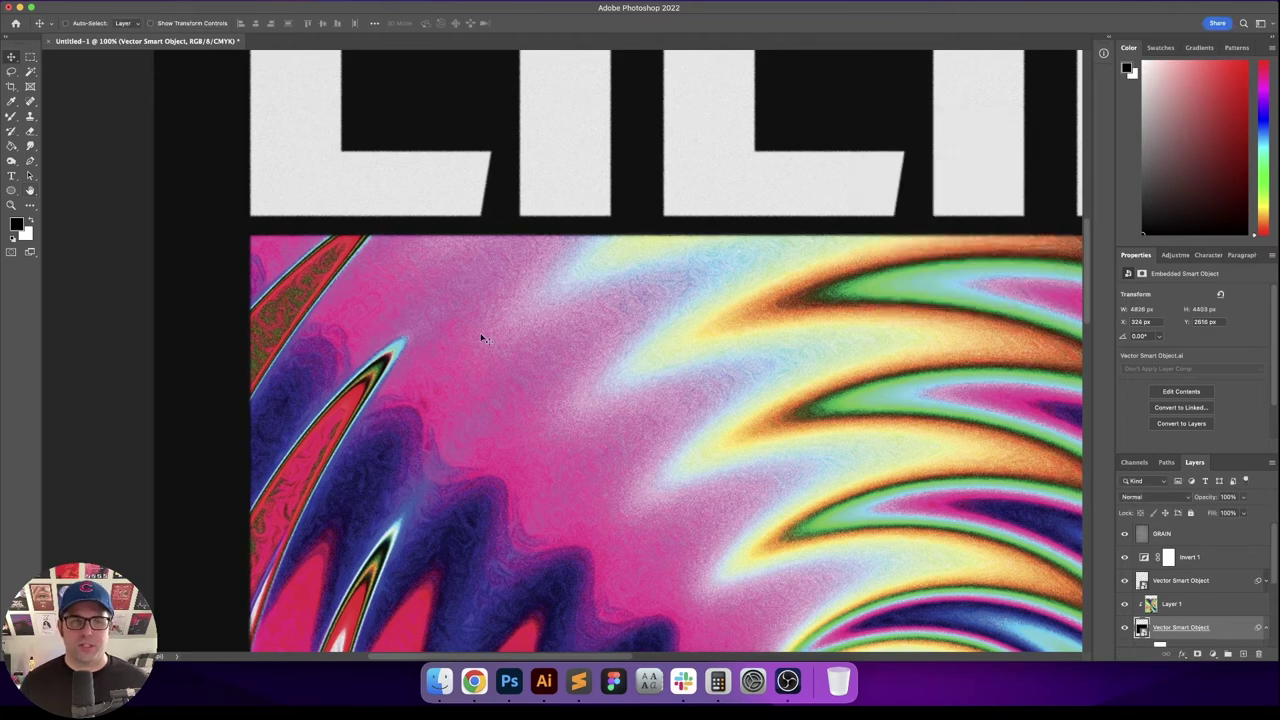
drag(655, 304, 613, 680)
scroll(623, 171, up, 5)
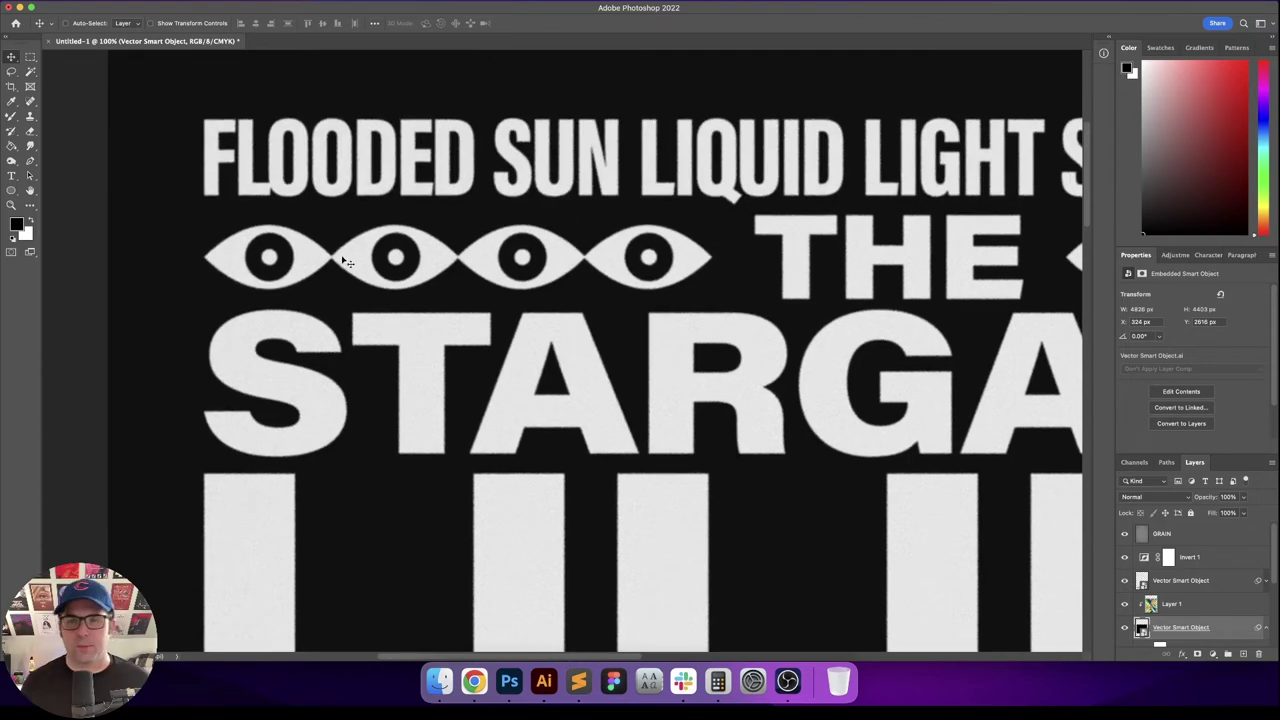
scroll(600, 315, right, 5)
drag(674, 274, 915, 266)
key(super+0)
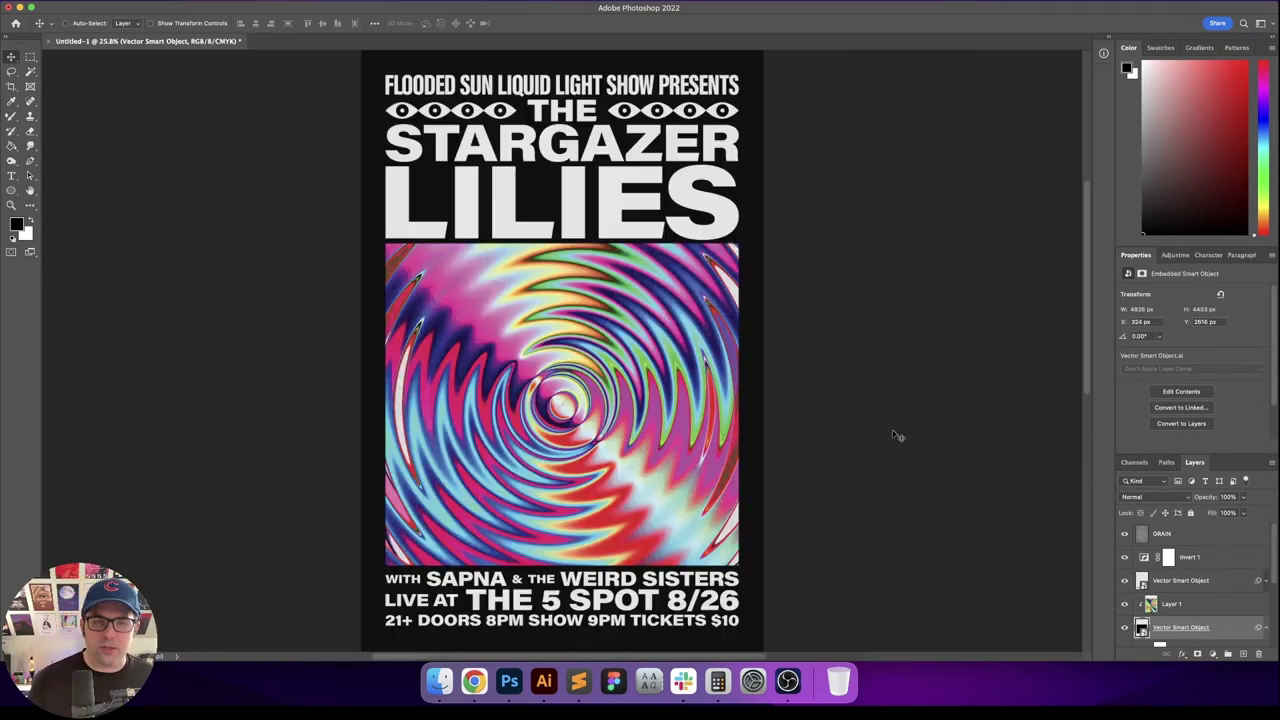
Step: Switch to Finder and go to Vintage Paper Textures inside Documents > ! Design Resources on the Mothership drive
click(445, 685)
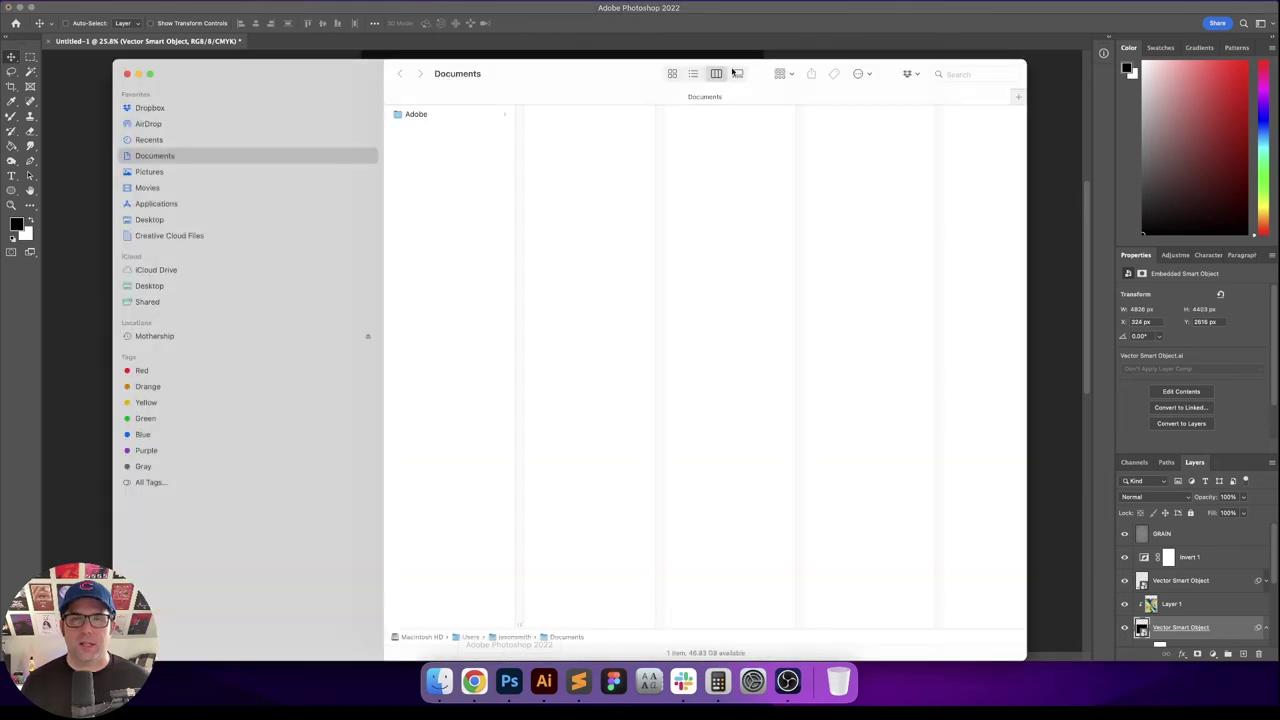
drag(563, 86, 585, 56)
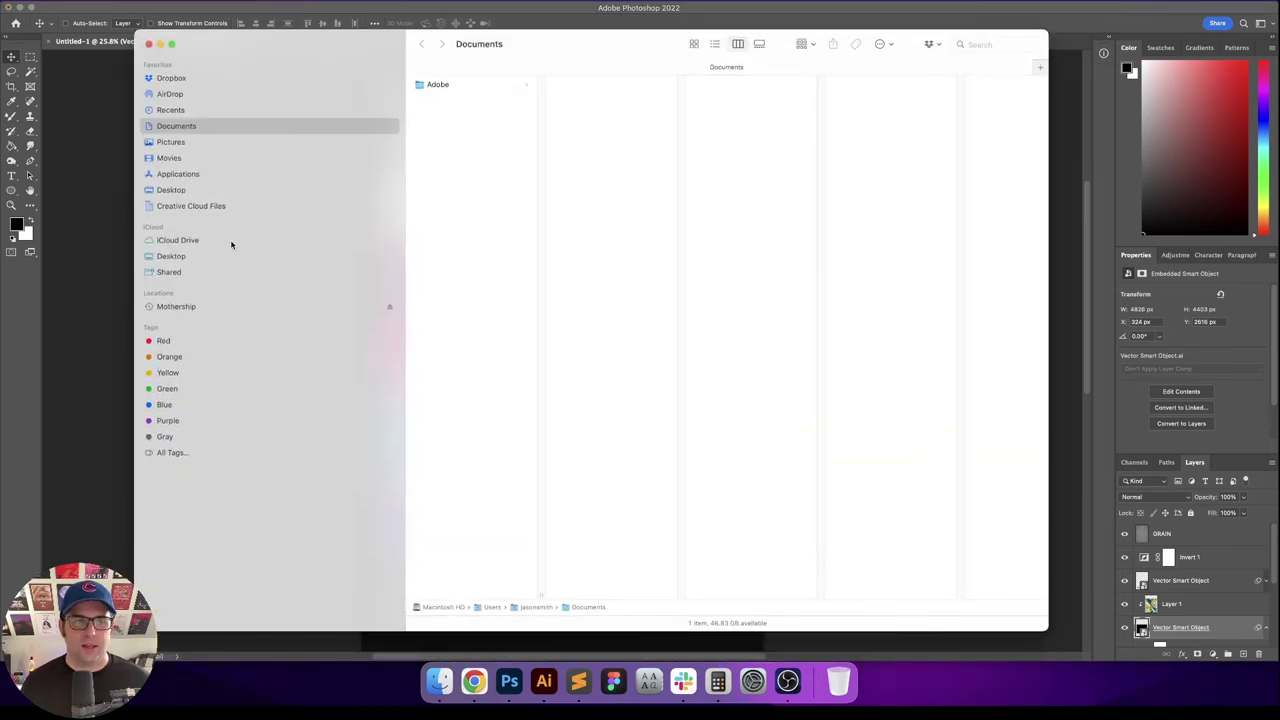
click(250, 307)
click(464, 162)
key(Right)
key(Down)
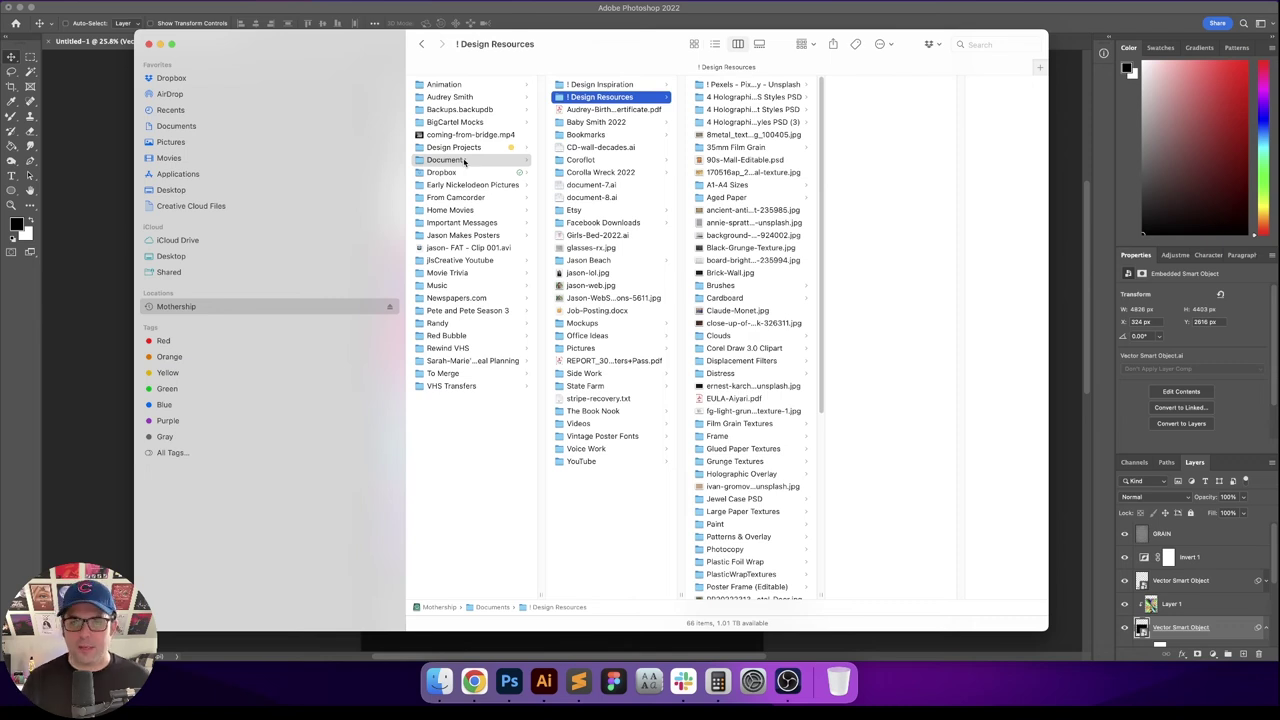
key(Right)
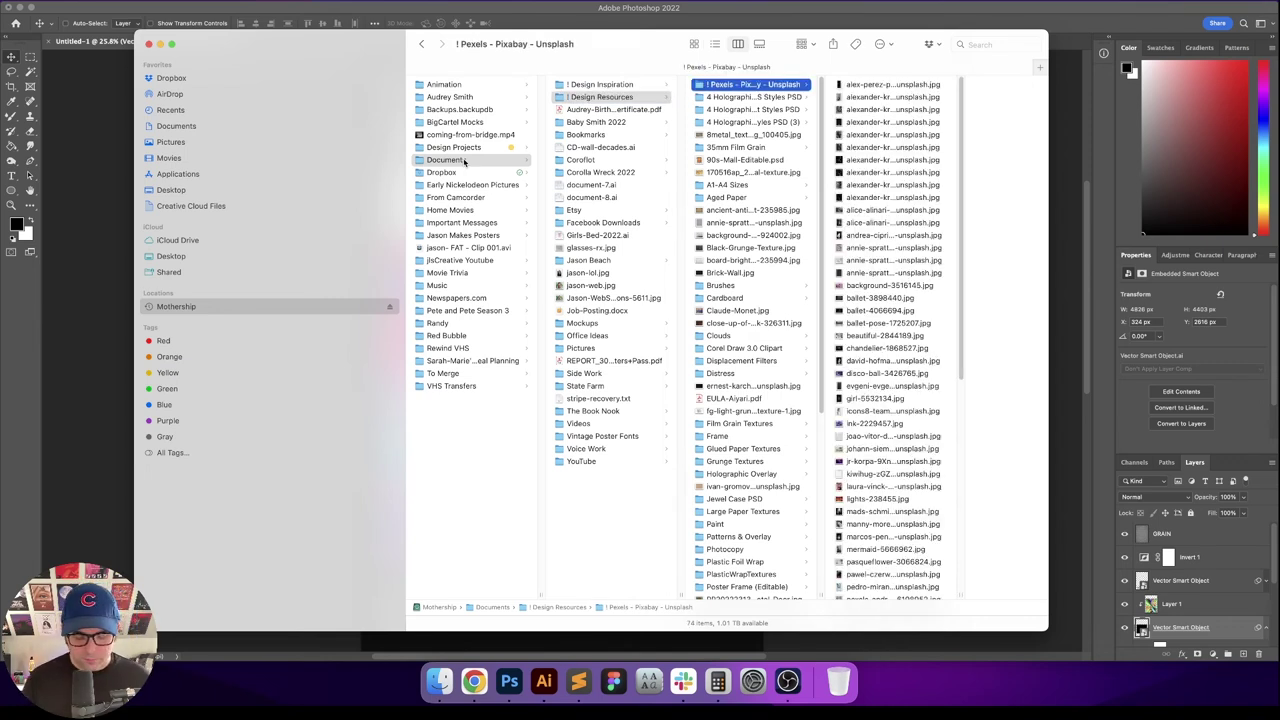
key(v)
key(Down)
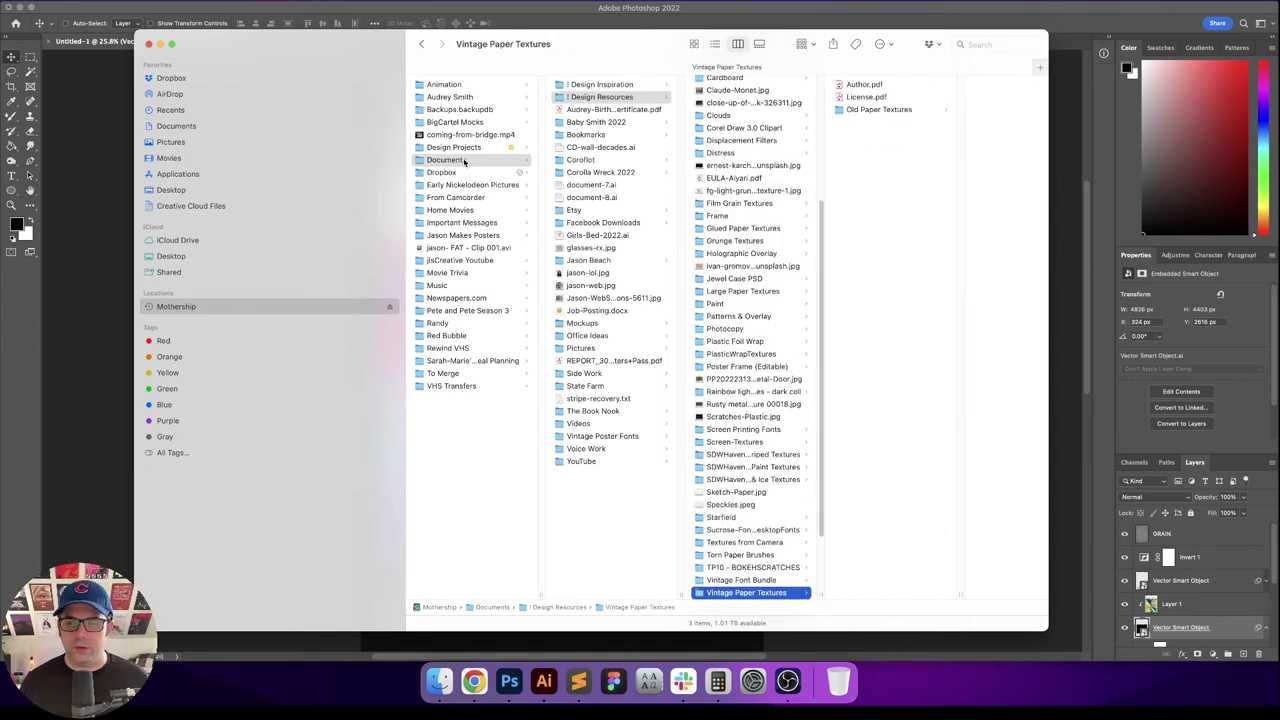
Step: Preview 1.jpg and 2.jpg in the Old Paper Textures folder and open 2.jpg in Photoshop
key(Right)
key(Down)
key(Down)
key(Right)
key(space)
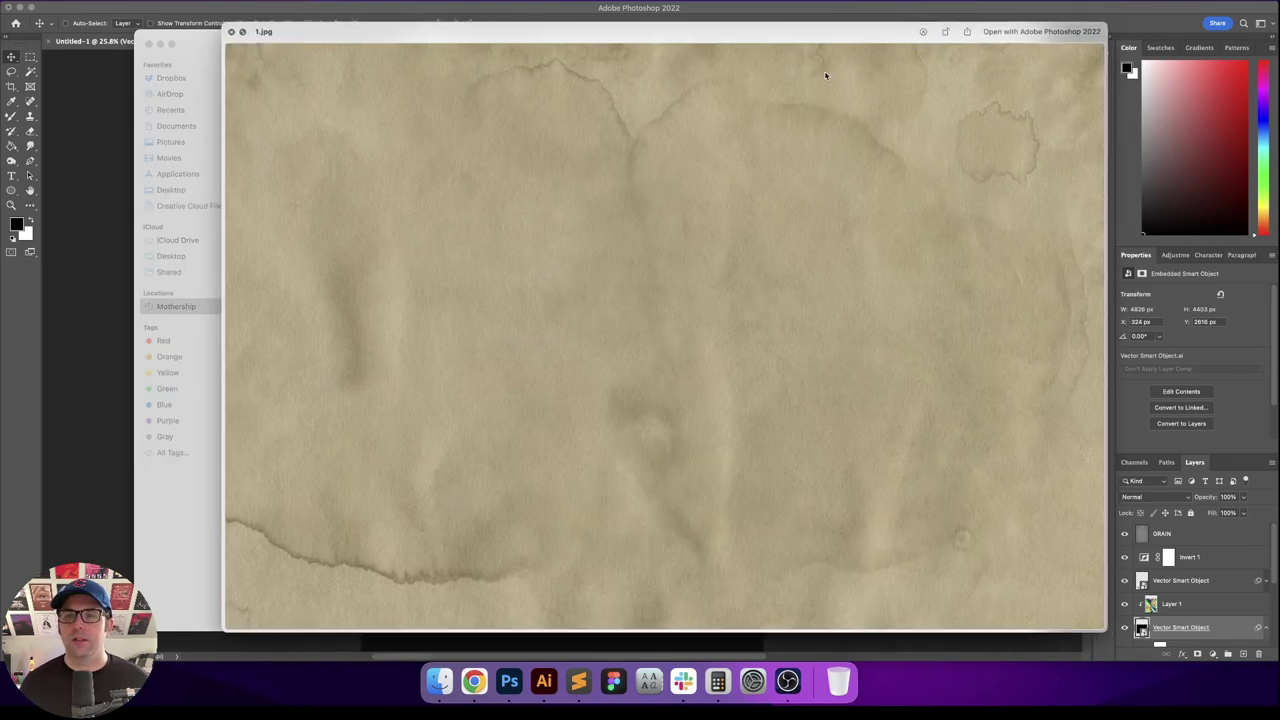
key(Down)
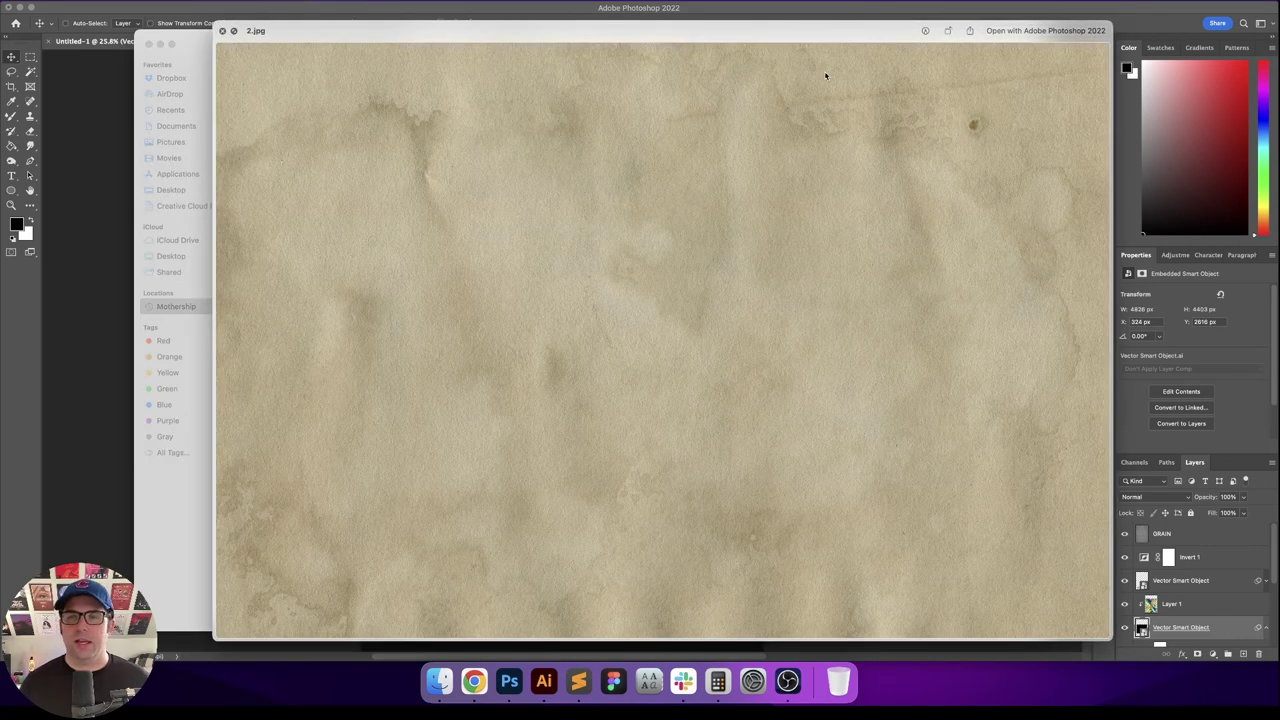
key(space)
double_click(823, 99)
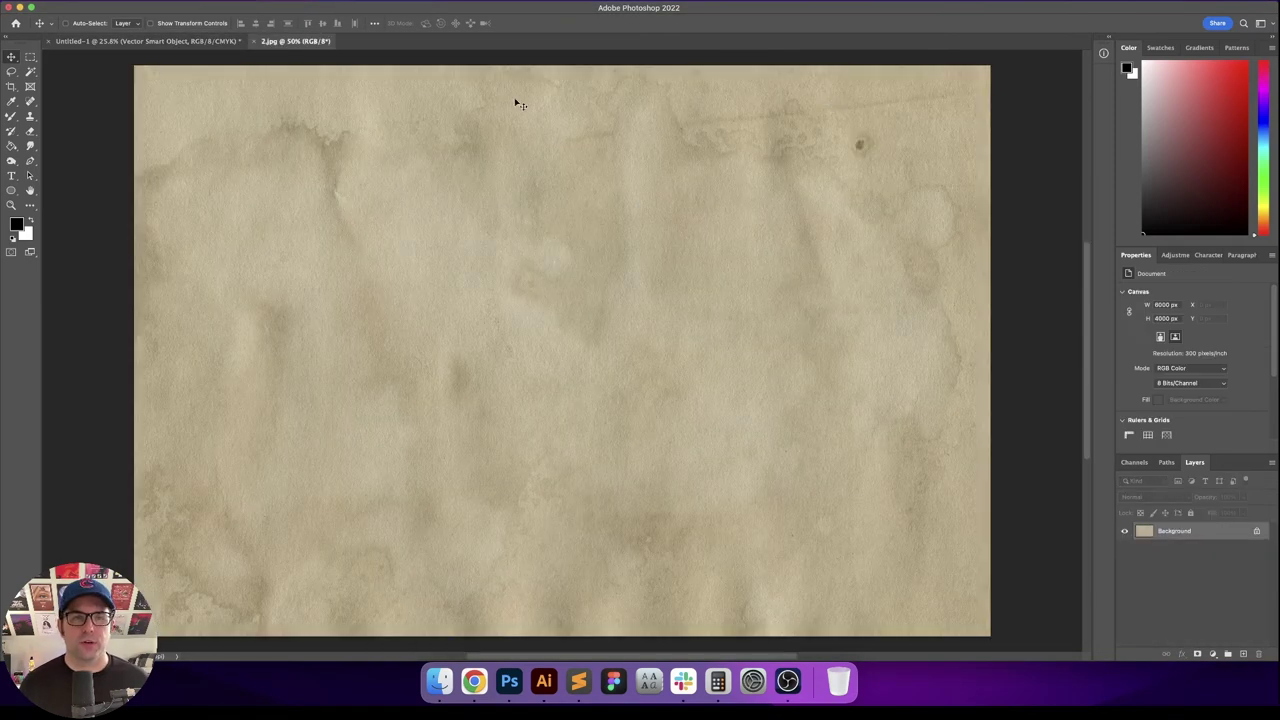
Step: Bring the 2.jpg paper texture into the poster document, place it directly above Color Fill 1 and center it on the canvas
drag(337, 125, 522, 223)
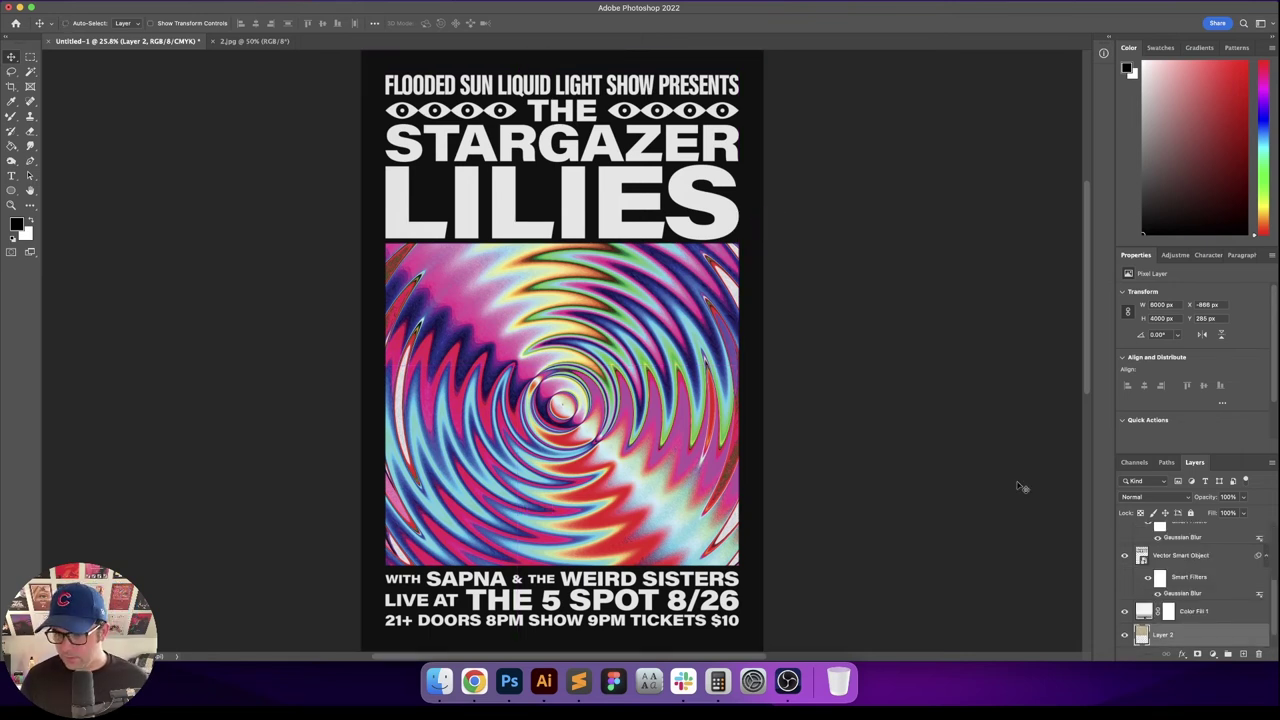
key(super+bracketright)
key(super+a)
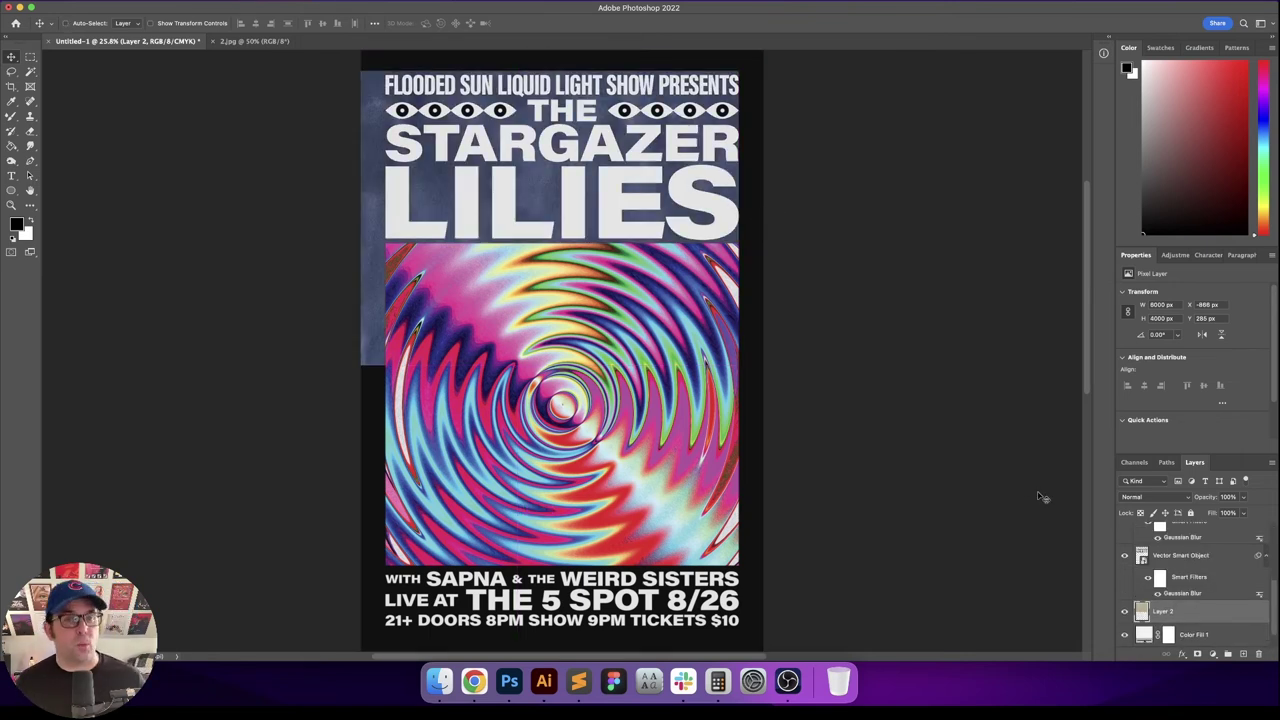
click(255, 23)
click(287, 23)
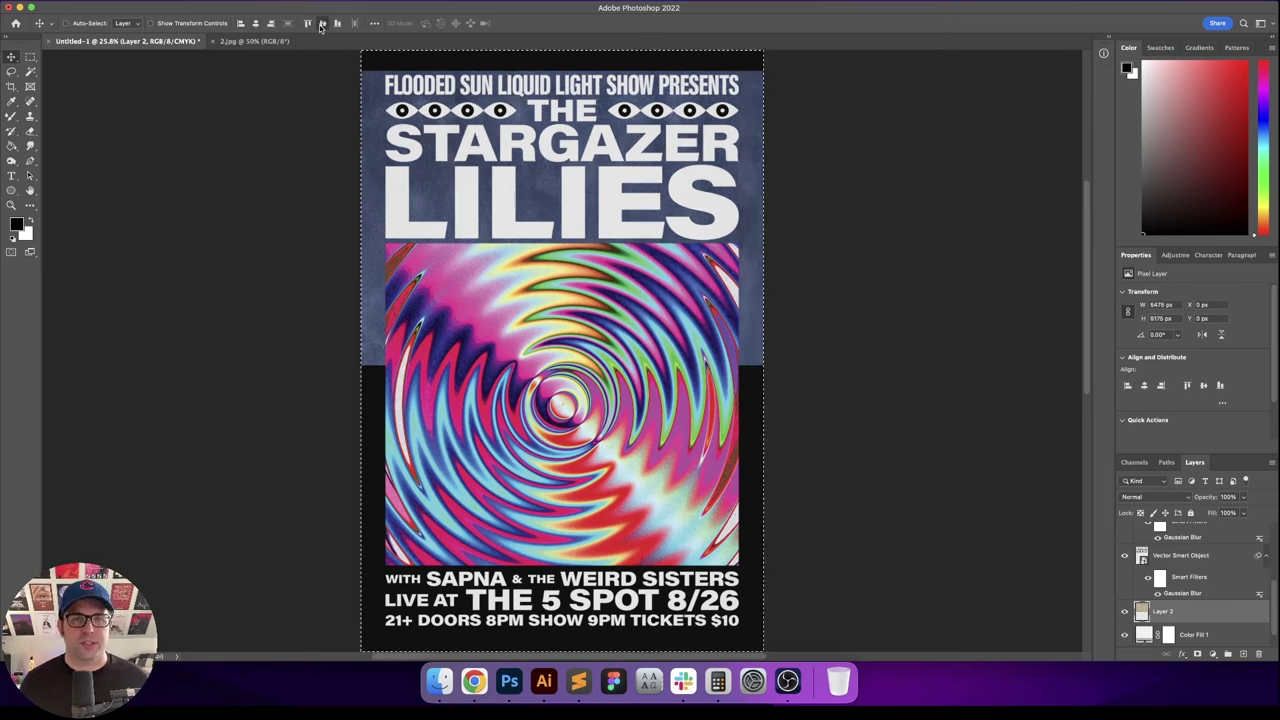
click(323, 23)
key(super+d)
Step: Rotate the paper texture -90° and scale it proportionally to a height of 28 inches so it covers the whole poster
key(super+t)
drag(795, 200, 385, 120)
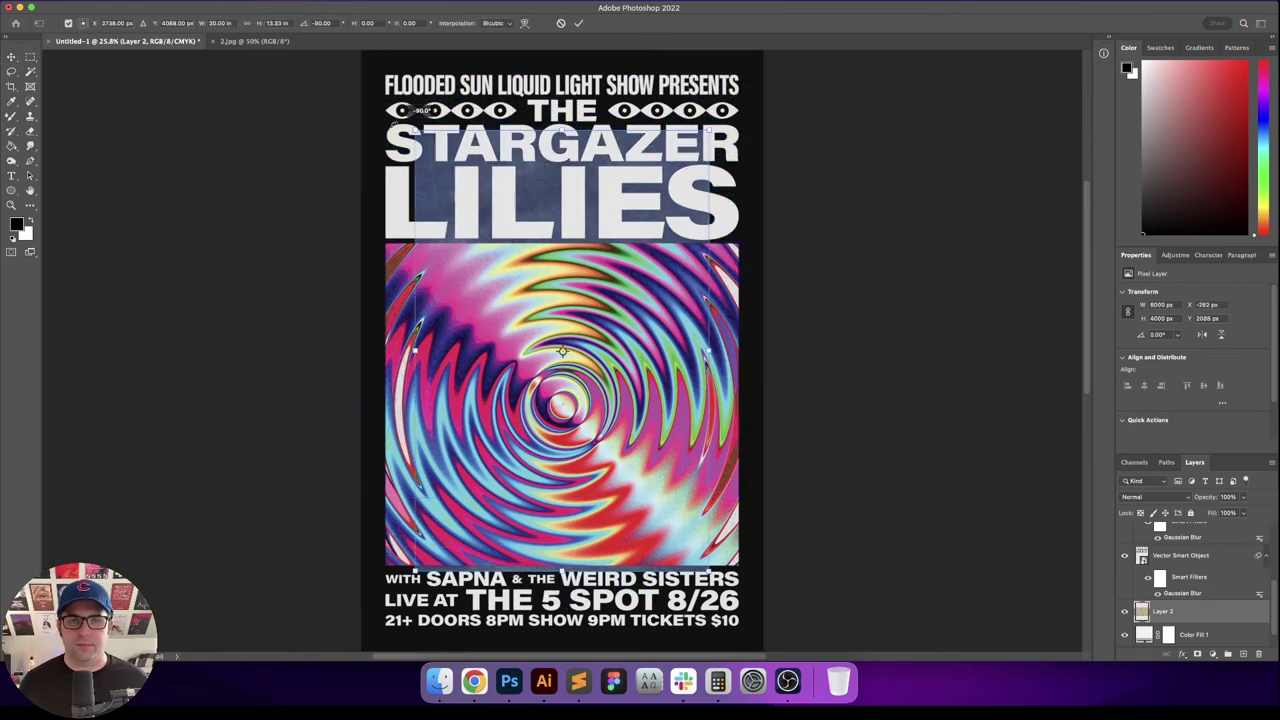
key(Return)
key(super+t)
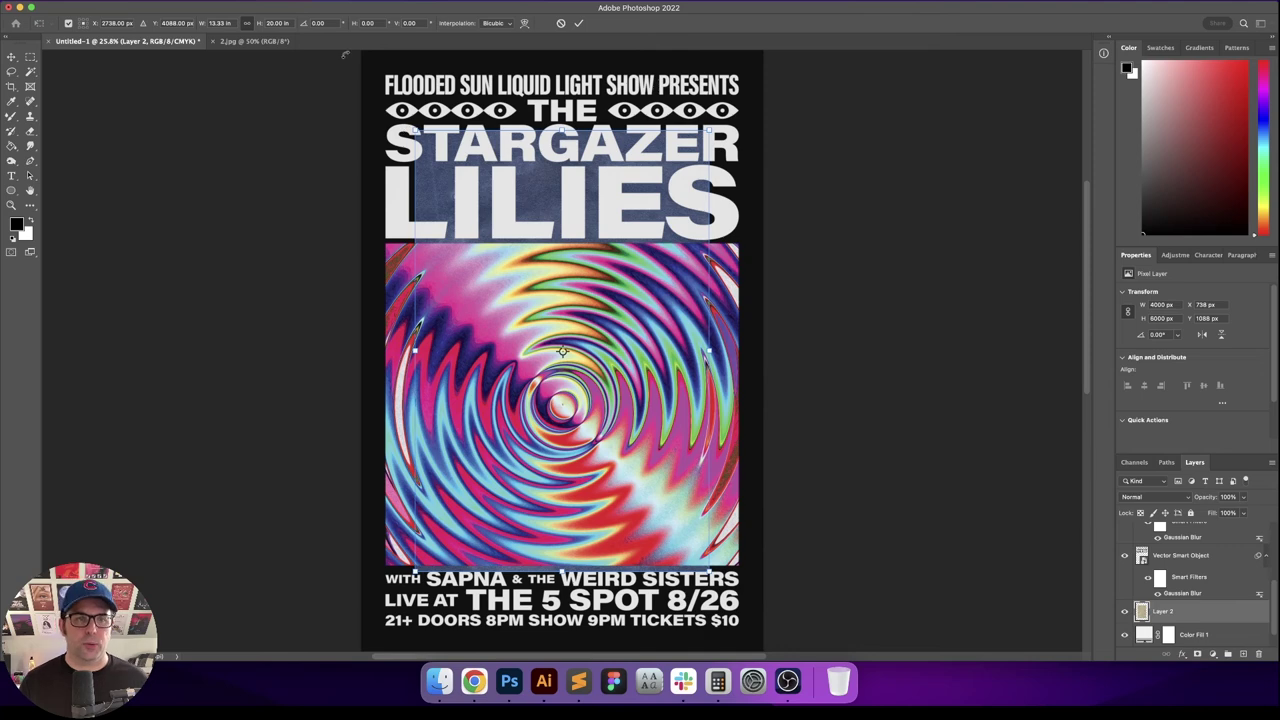
click(281, 23)
text(30)
key(Return)
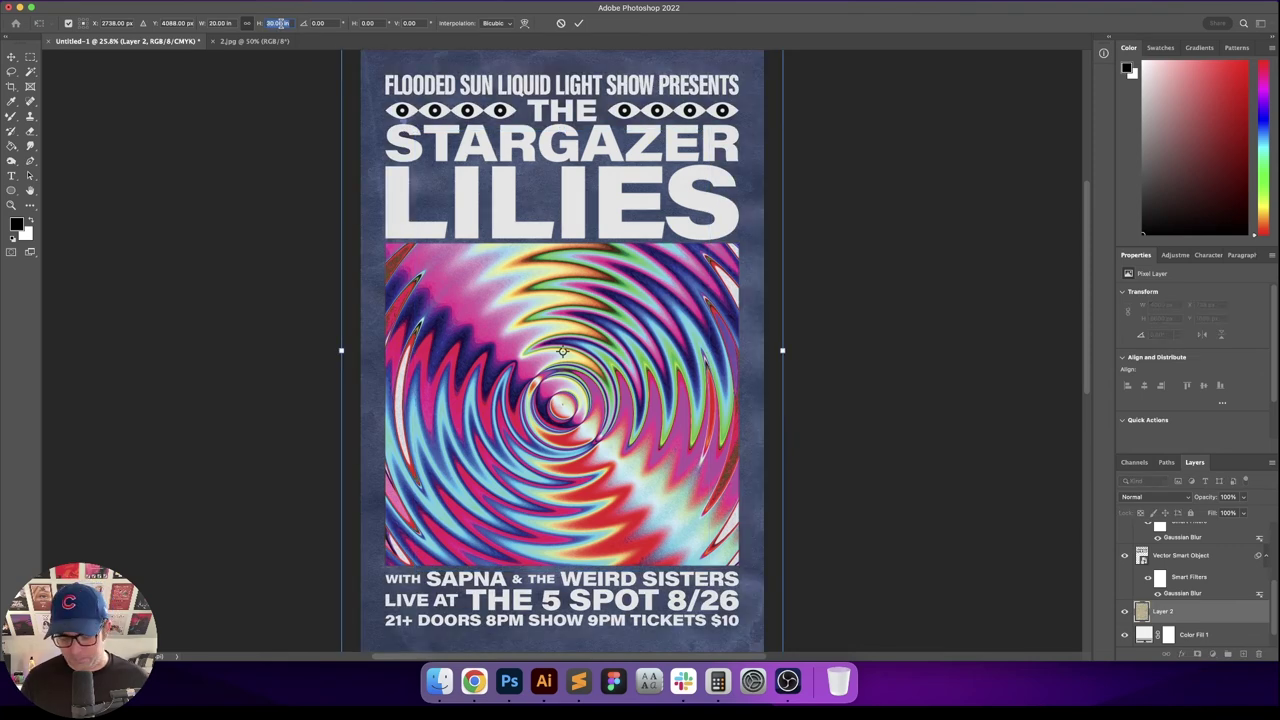
text(28)
key(Return)
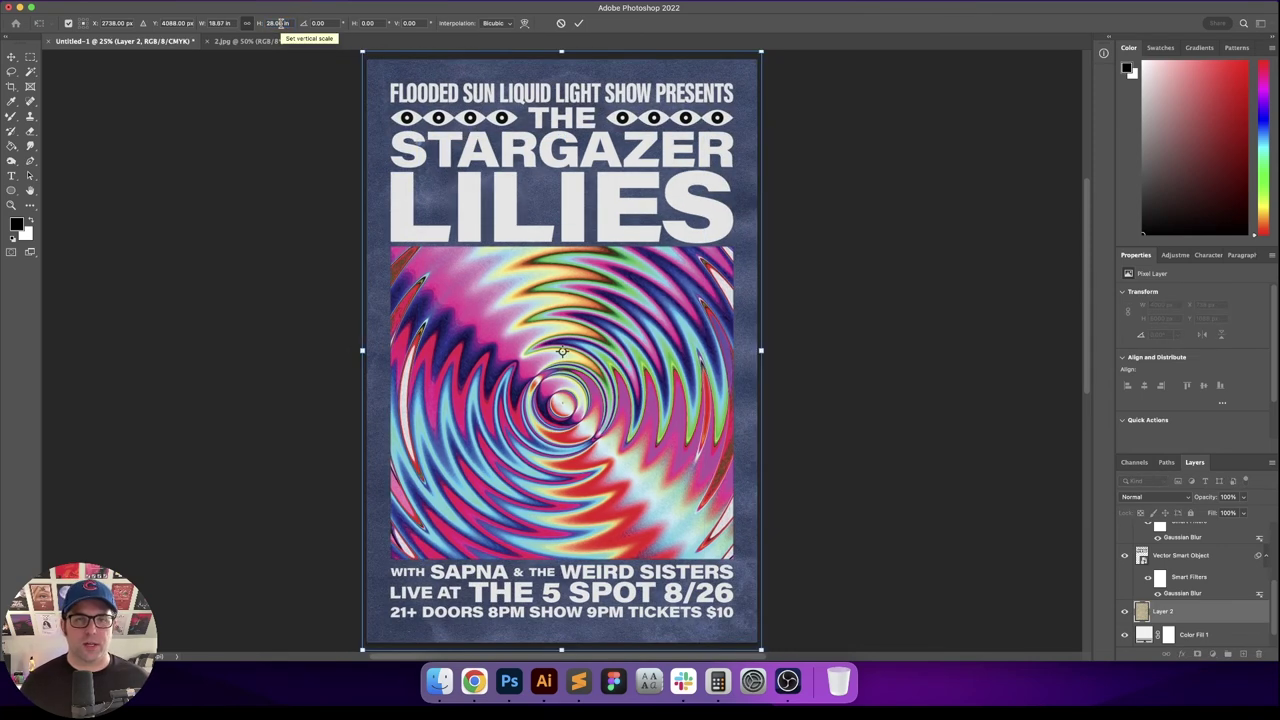
key(Return)
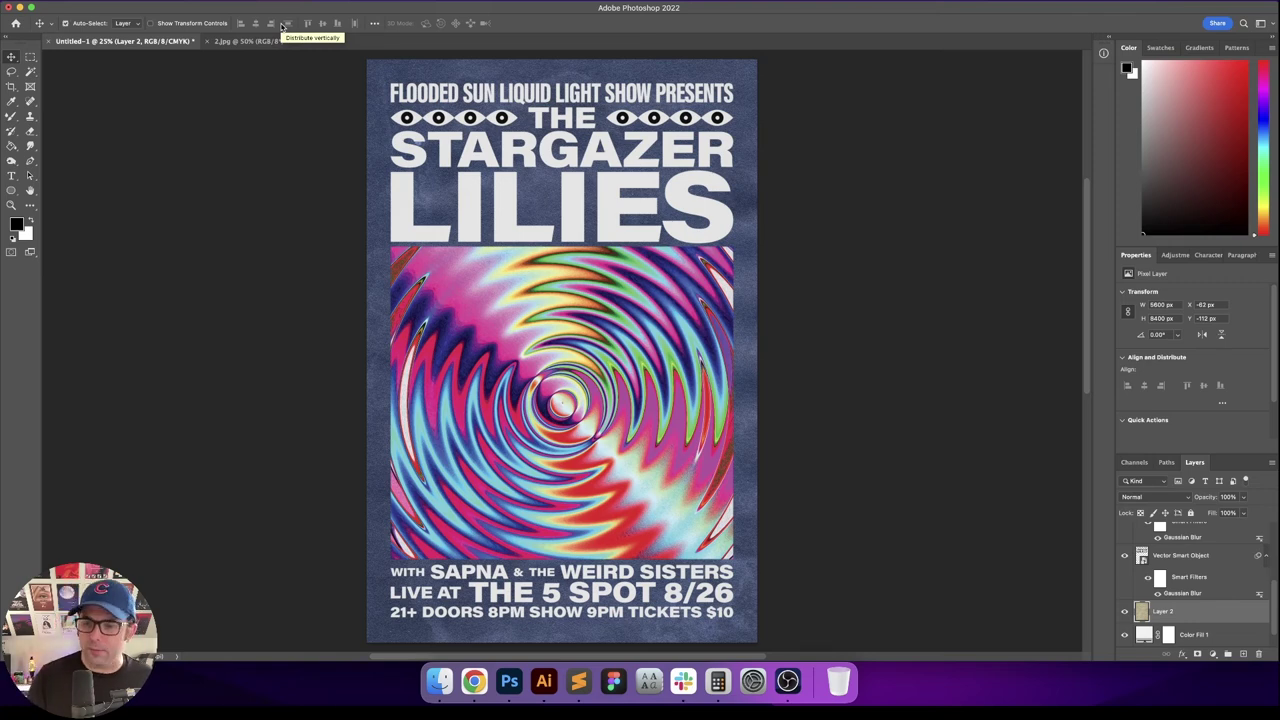
Step: Desaturate the paper texture on Layer 2 and invert its tones
key(super+shift+u)
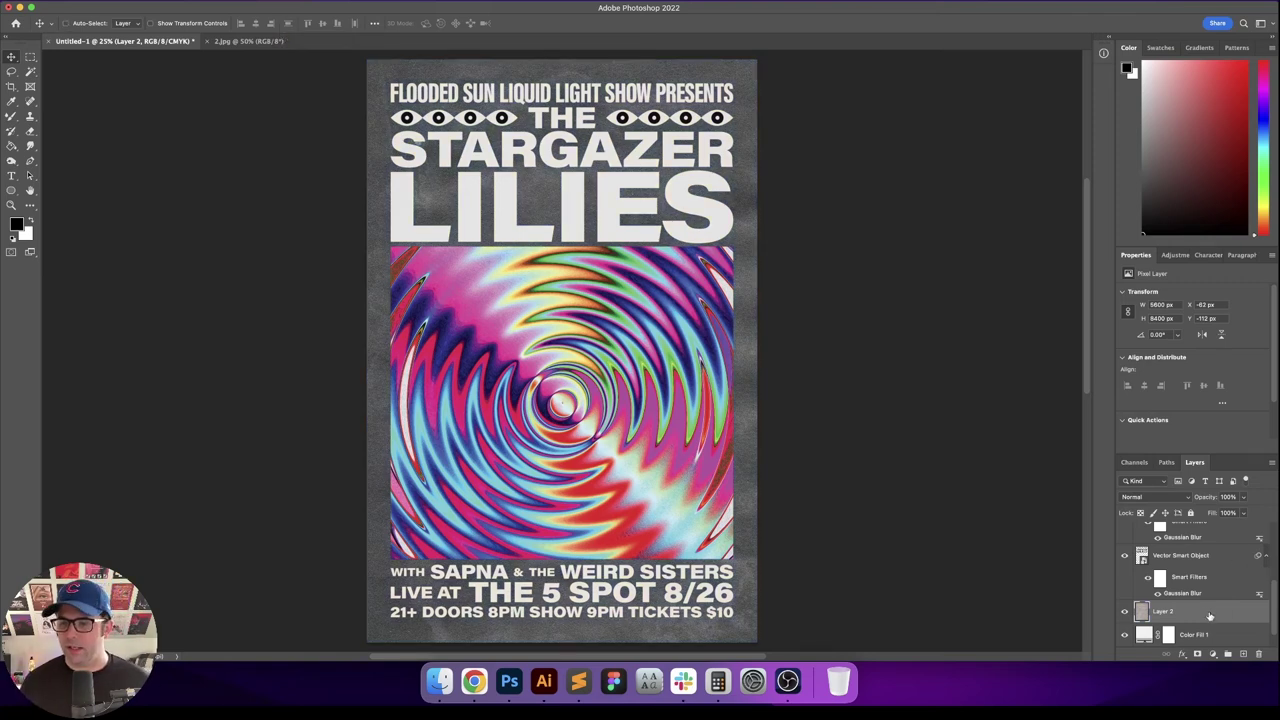
key(super+i)
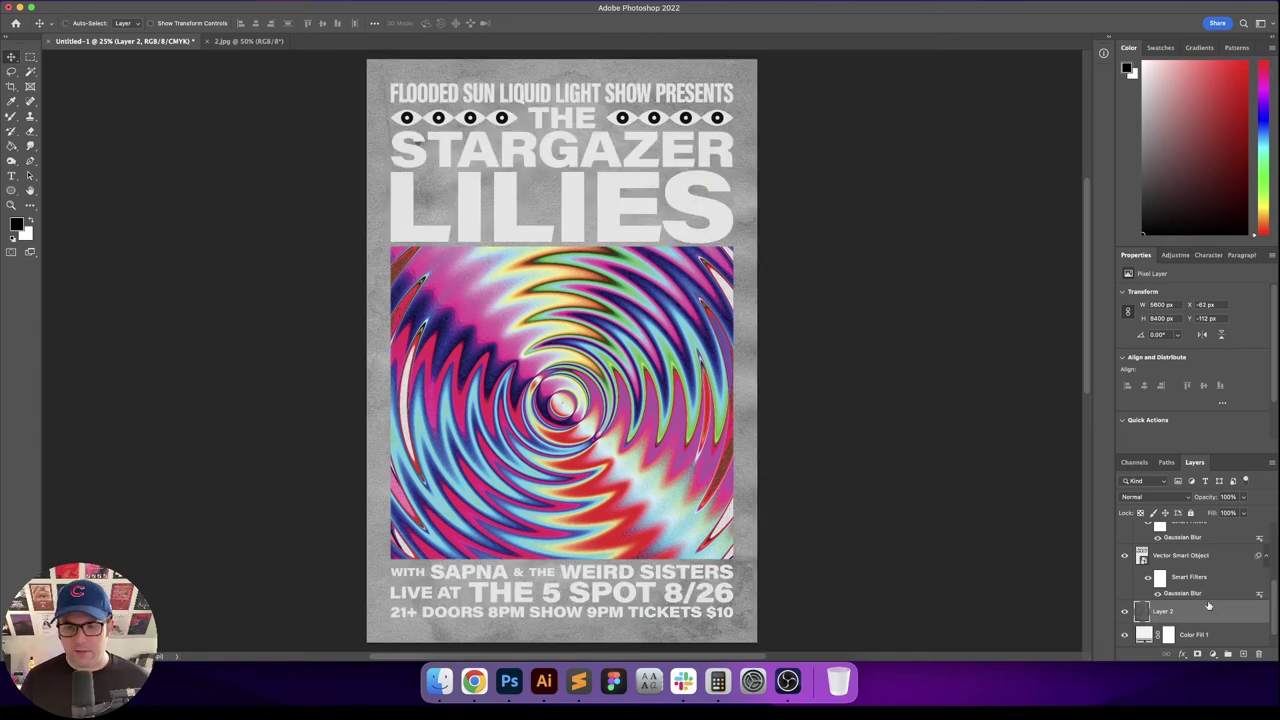
Step: Compare blending modes for the paper texture at 100% zoom and set Layer 2 to Vivid Light
key(alt+shift+c)
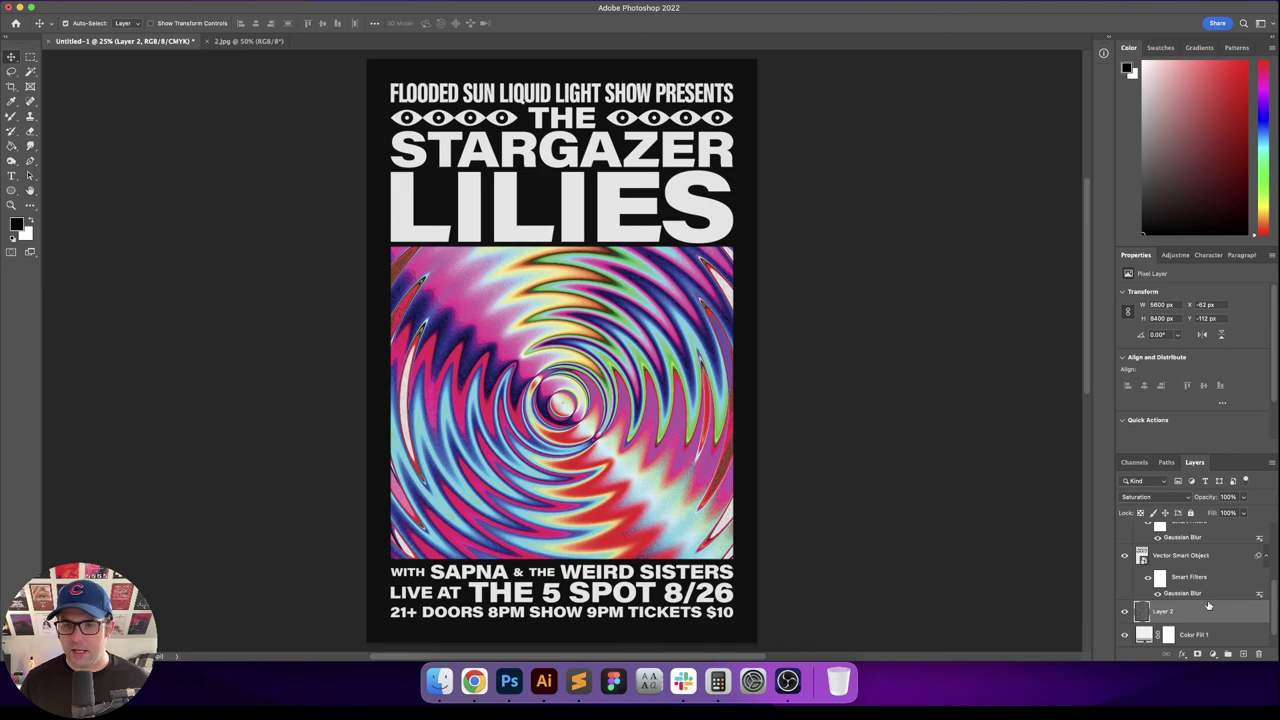
key(super+1)
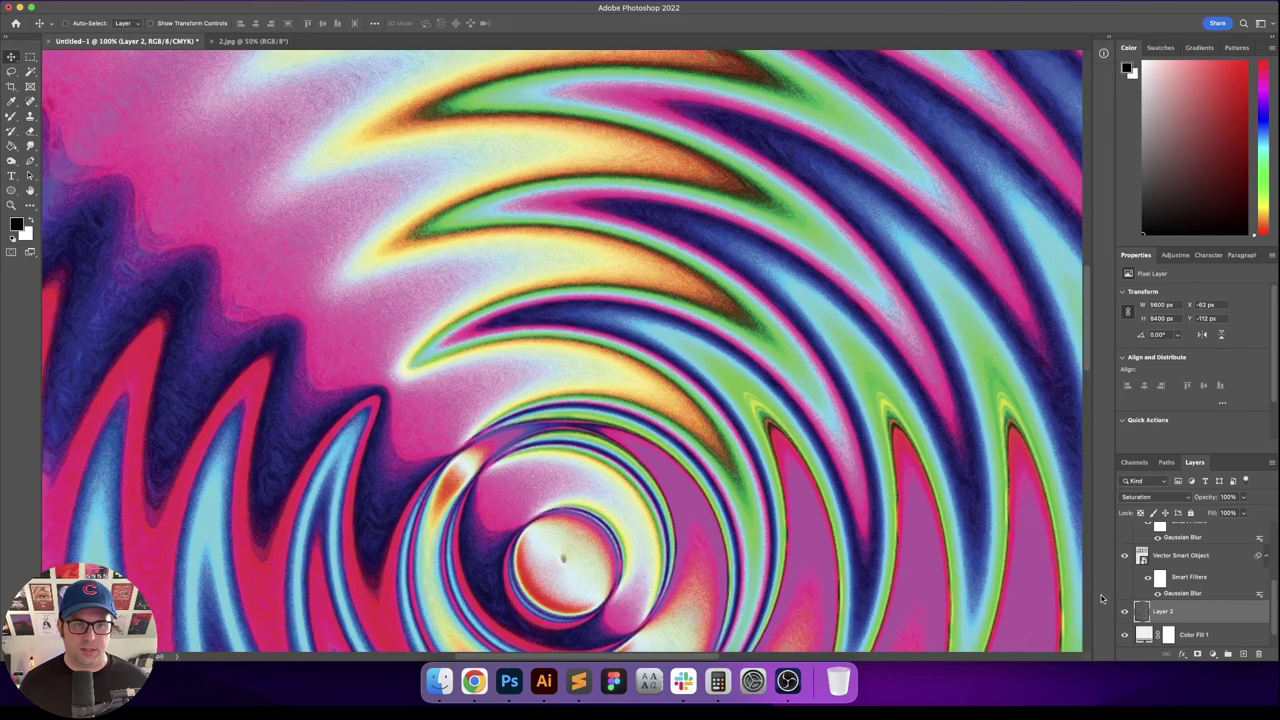
scroll(783, 568, left, 10)
key(shift+minus)
key(shift+minus)
key(shift+minus)
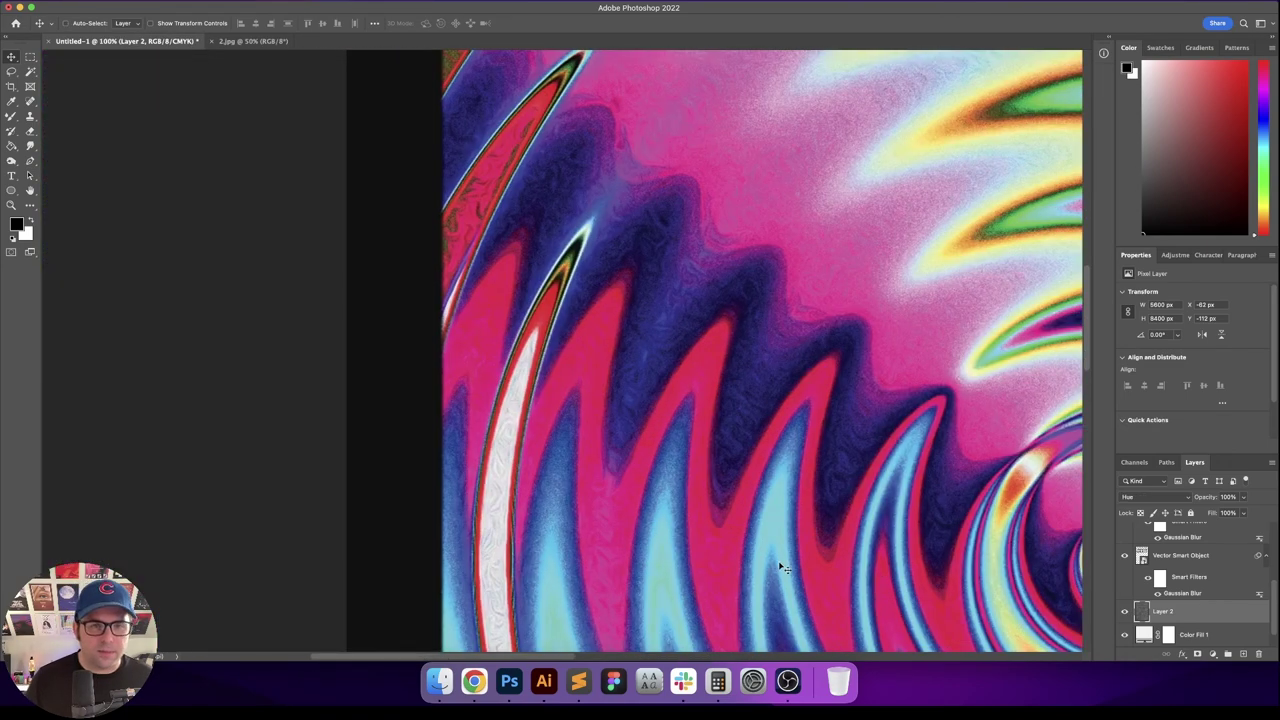
key(shift+minus)
key(shift+minus)
key(shift+minus)
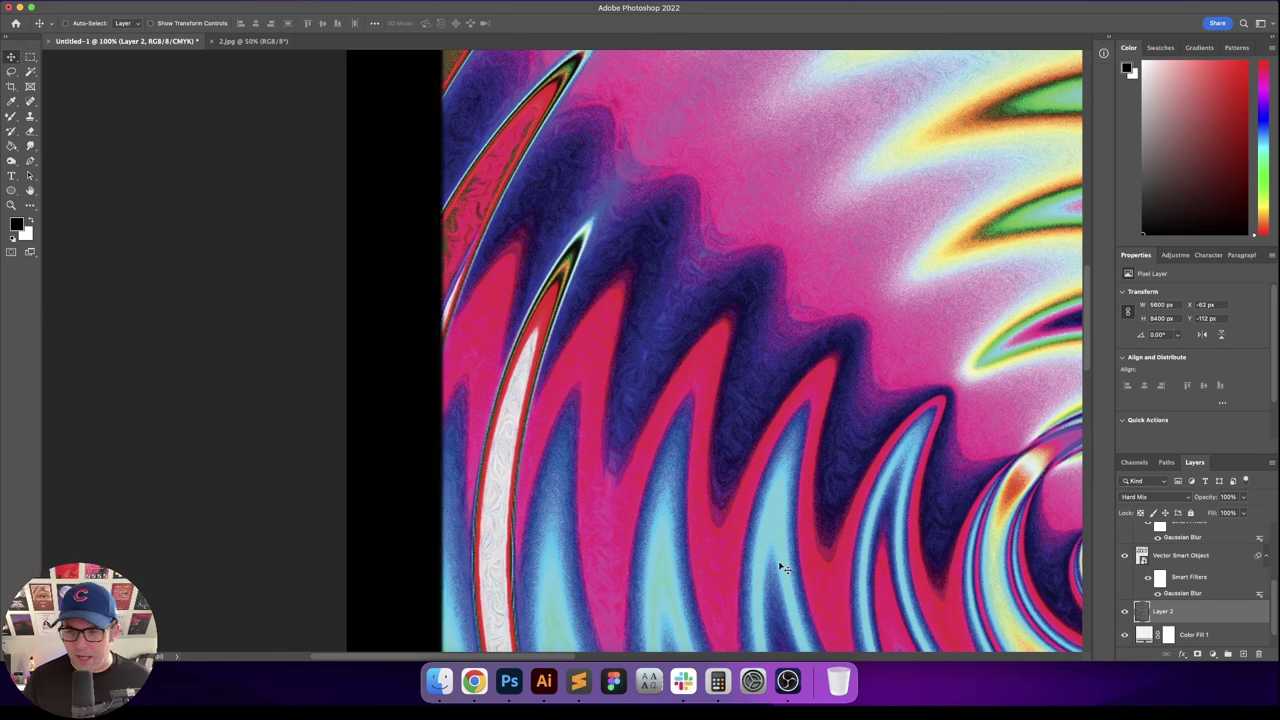
key(shift+minus)
key(shift+minus)
key(shift+minus)
key(shift+minus)
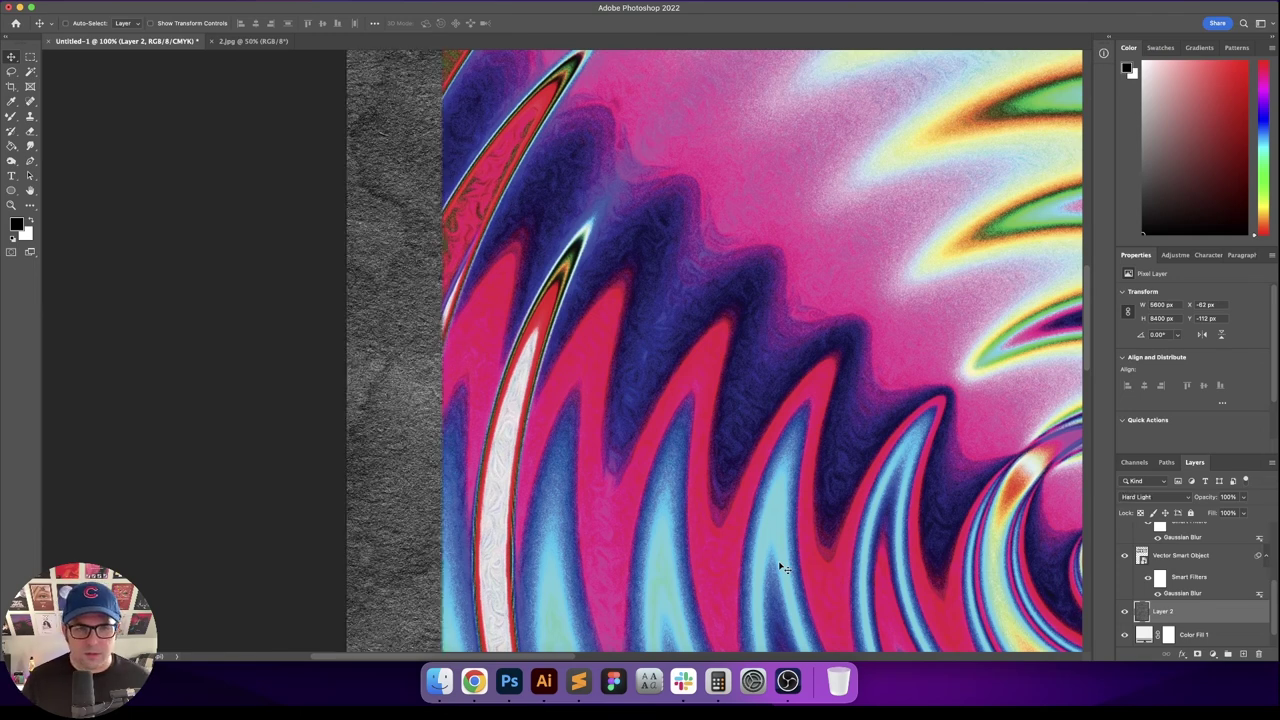
key(shift+plus)
scroll(360, 383, up, 10)
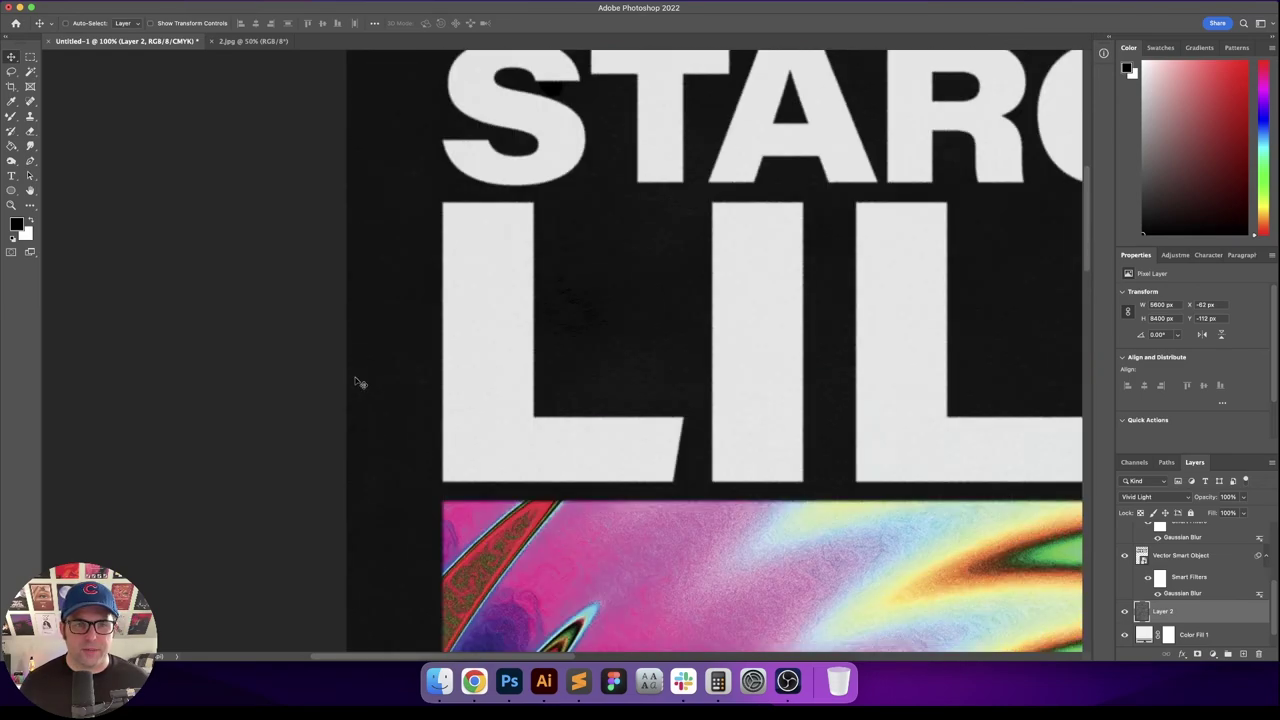
drag(572, 232, 505, 381)
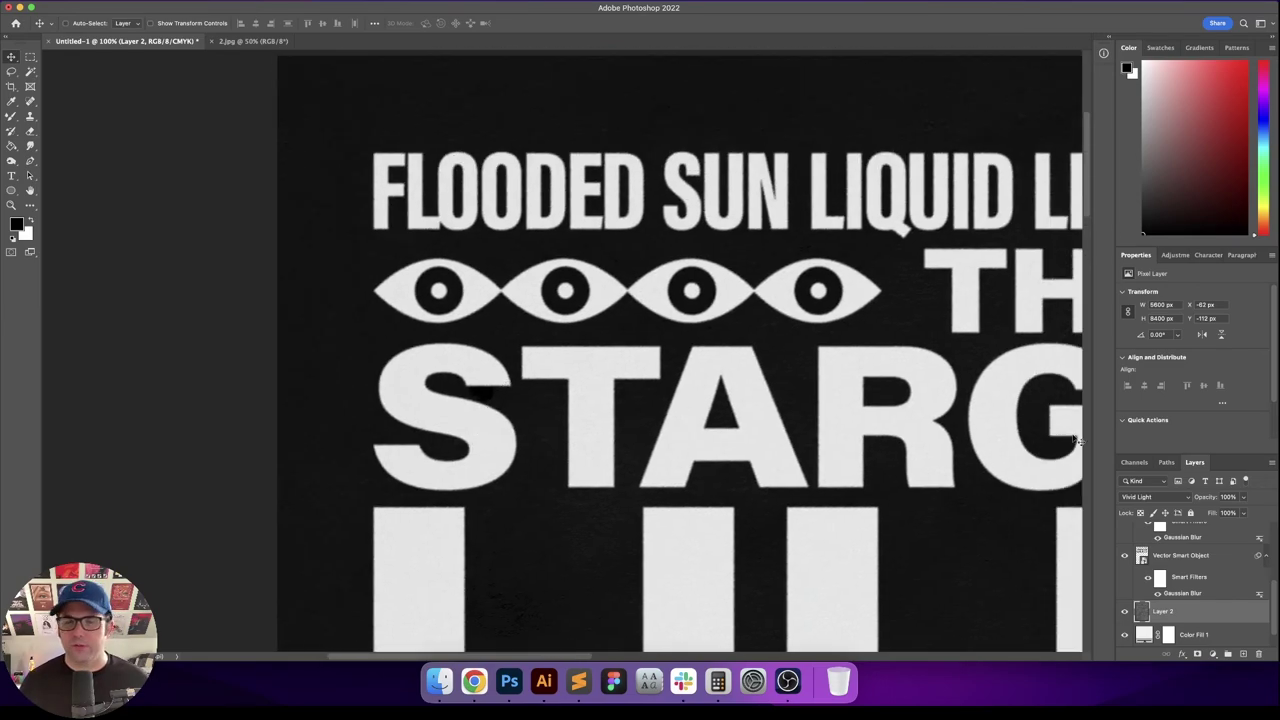
drag(483, 270, 487, 320)
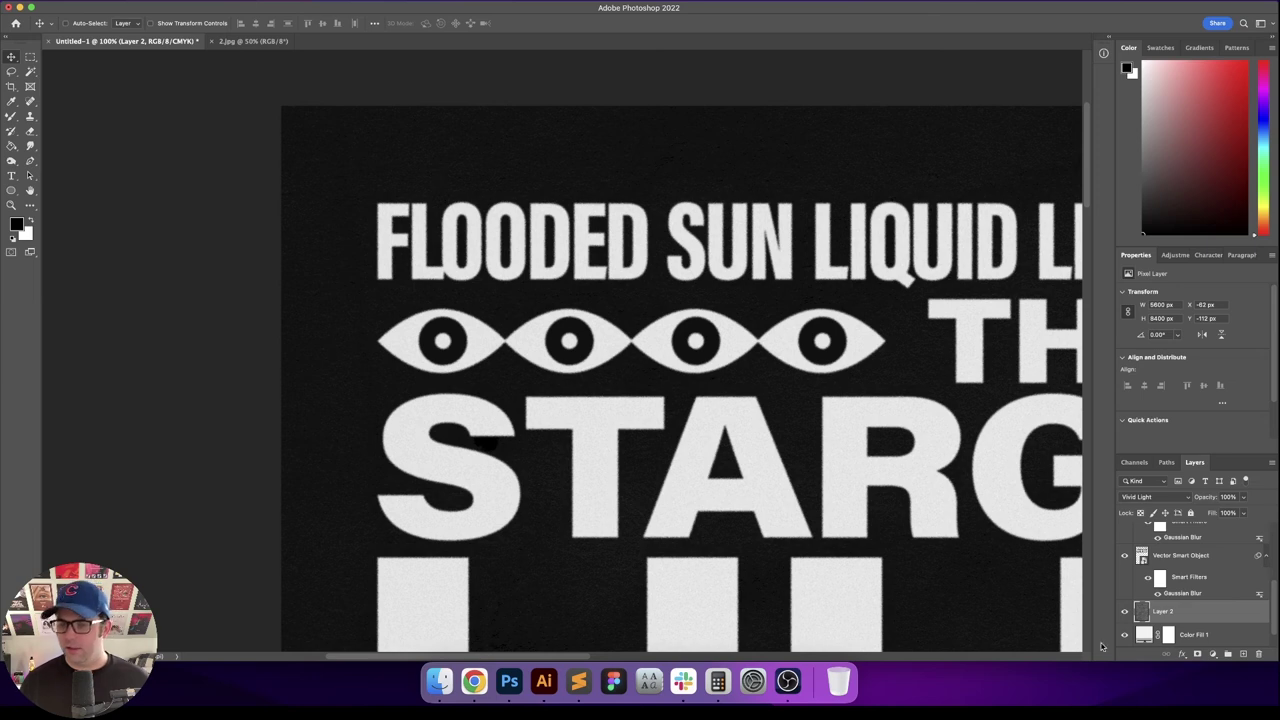
Step: Add an unclipped Curves adjustment directly above the paper texture and pull the midtones of its RGB curve down
click(1213, 653)
click(1214, 462)
drag(1193, 388, 1203, 403)
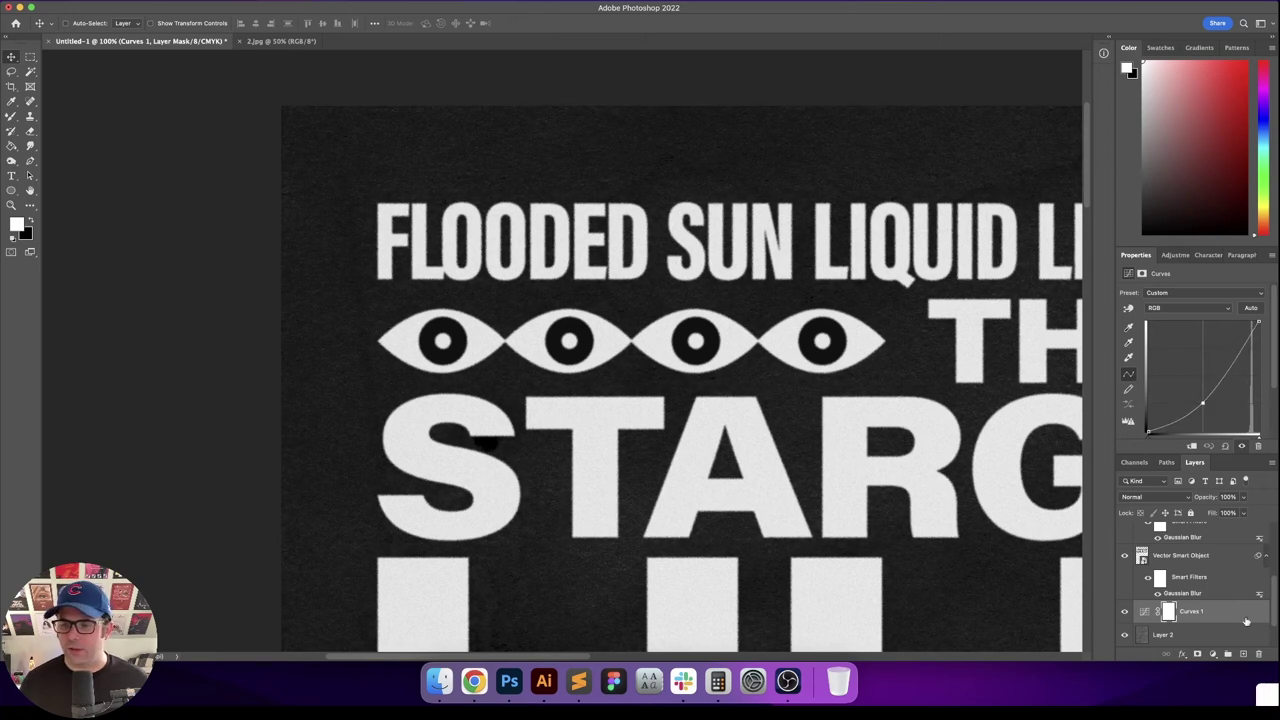
key(super+alt+g)
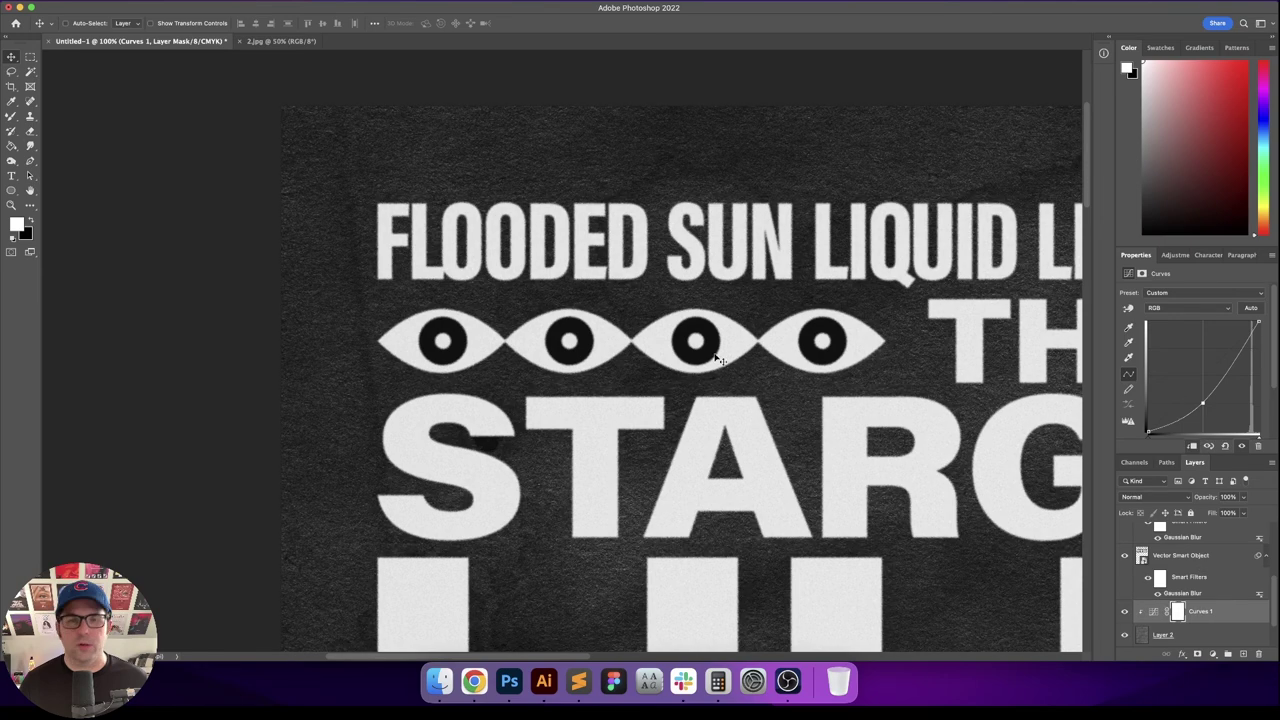
key(super+alt+g)
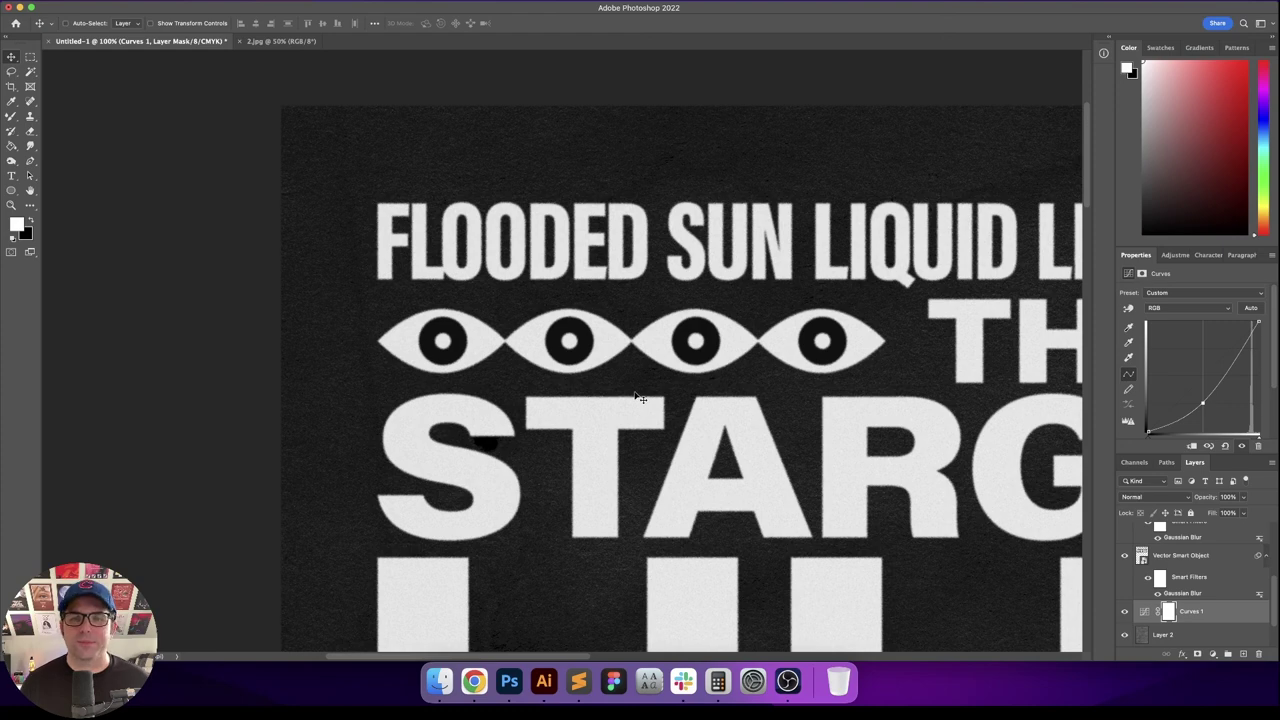
Step: Examine the texture around the event details up close and view the entire poster in full-screen mode
scroll(640, 398, right, 10)
scroll(651, 397, down, 15)
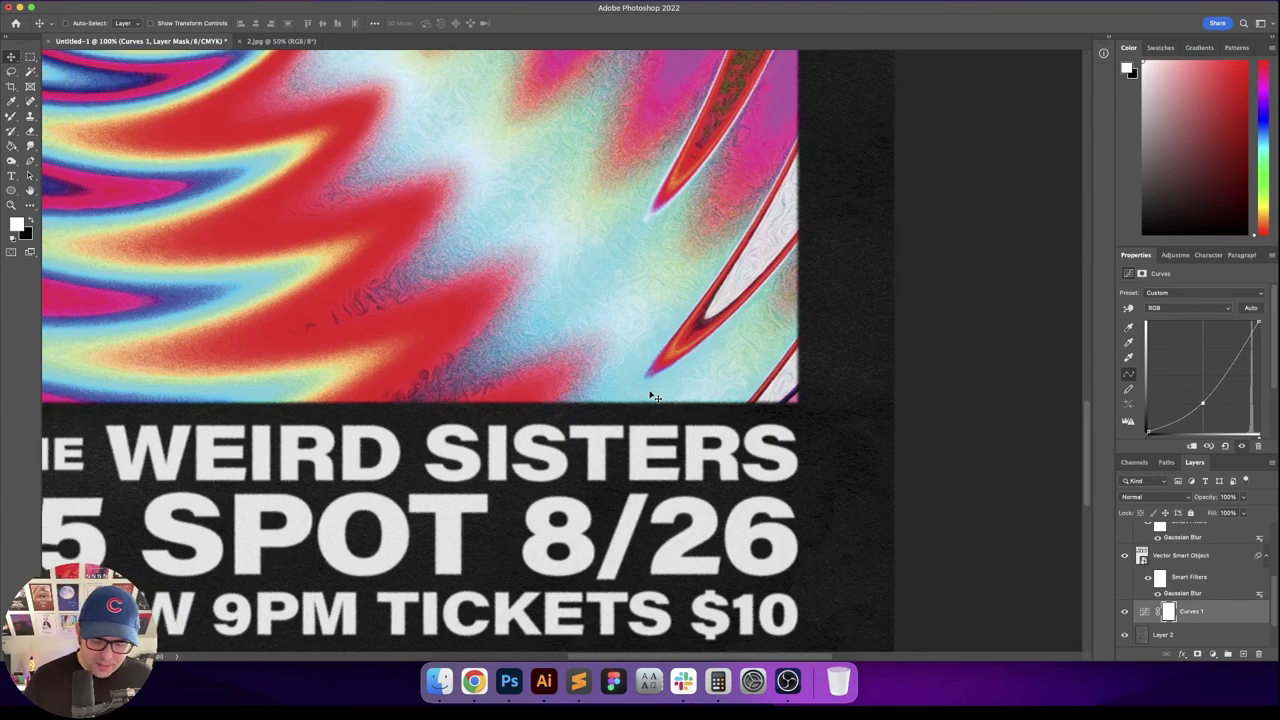
key(f)
key(f)
key(super+0)
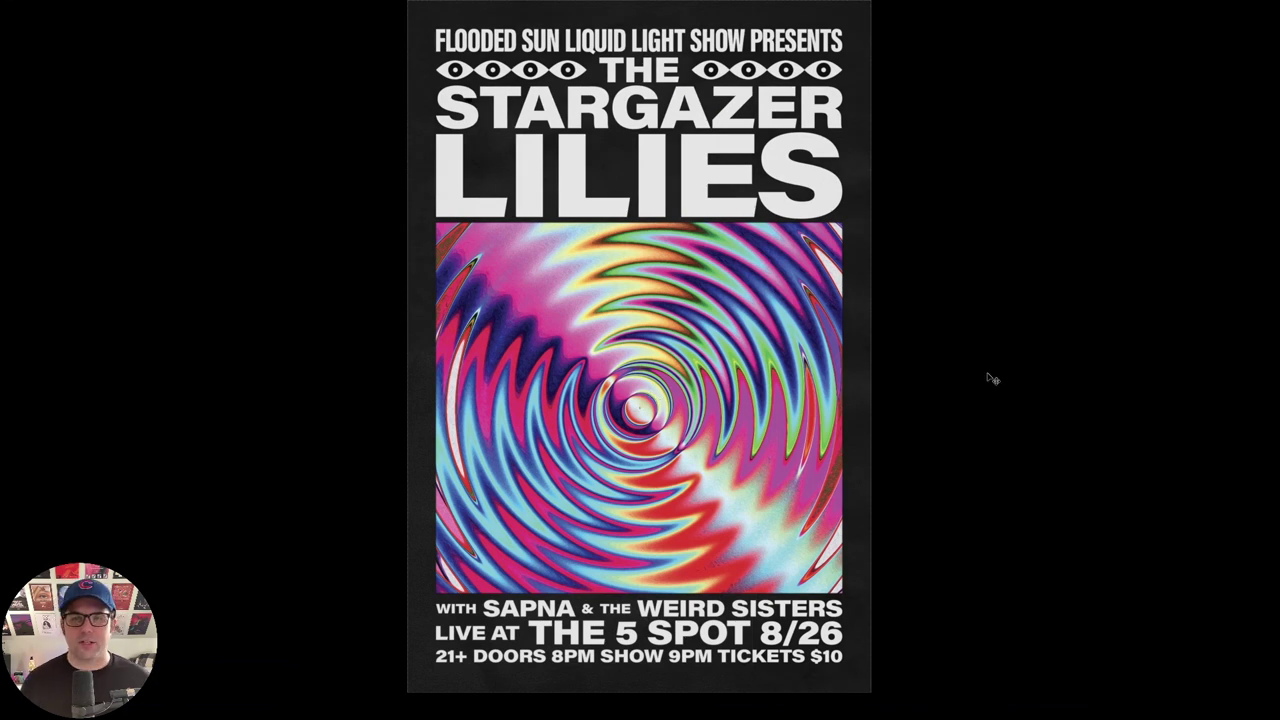